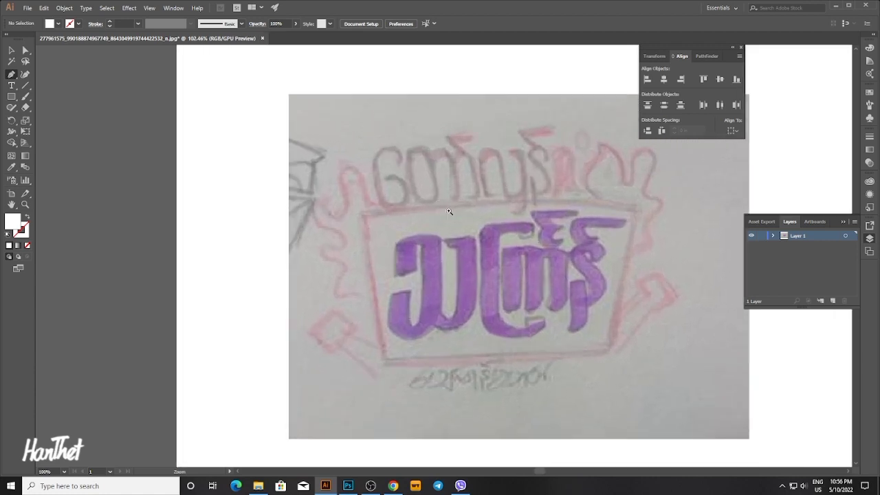
Trace the first letter of the sketch's top line as an open curved path with a black stroke and no fill using the Pen tool.
click(10, 234)
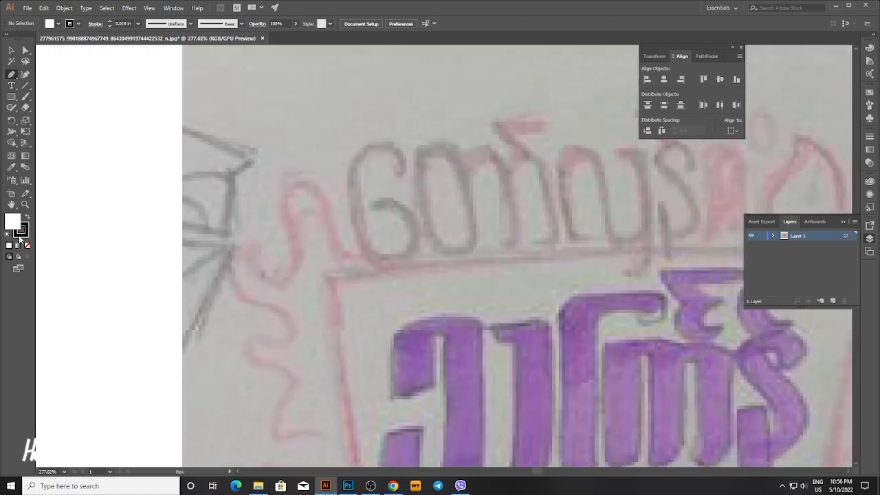
click(395, 175)
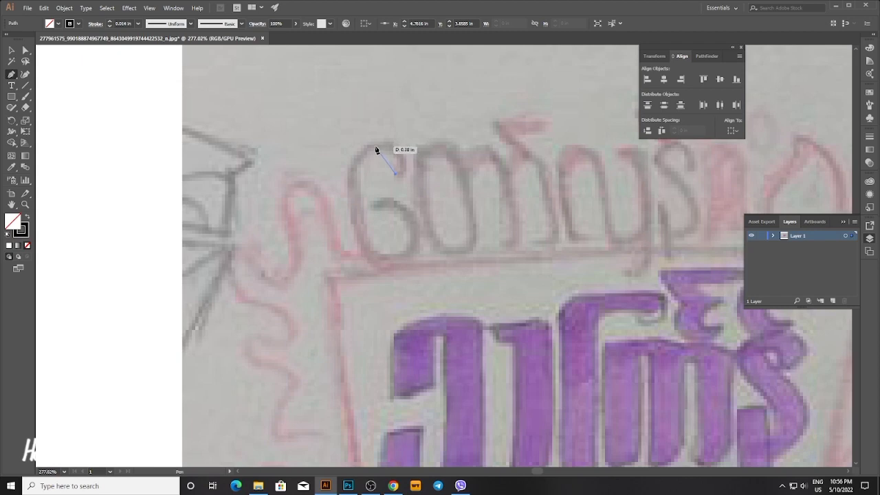
key(ctrl+z)
drag(344, 147, 365, 153)
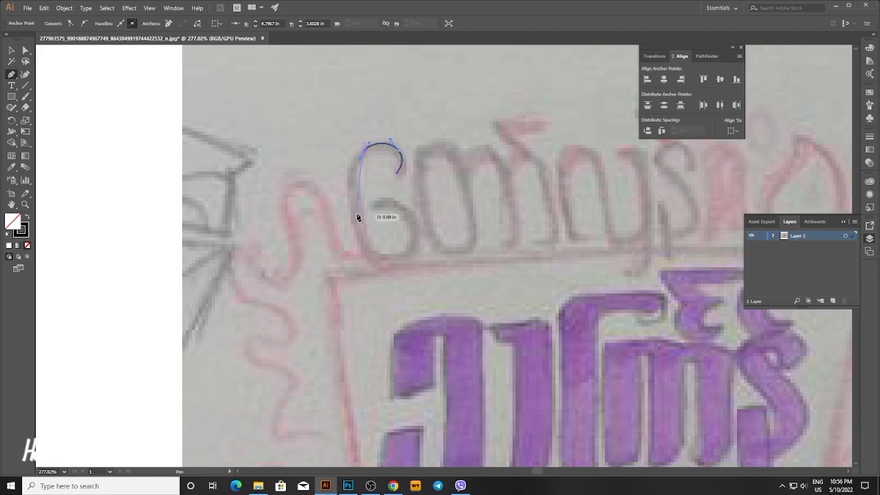
drag(365, 255, 377, 229)
drag(351, 191, 353, 180)
drag(353, 211, 353, 190)
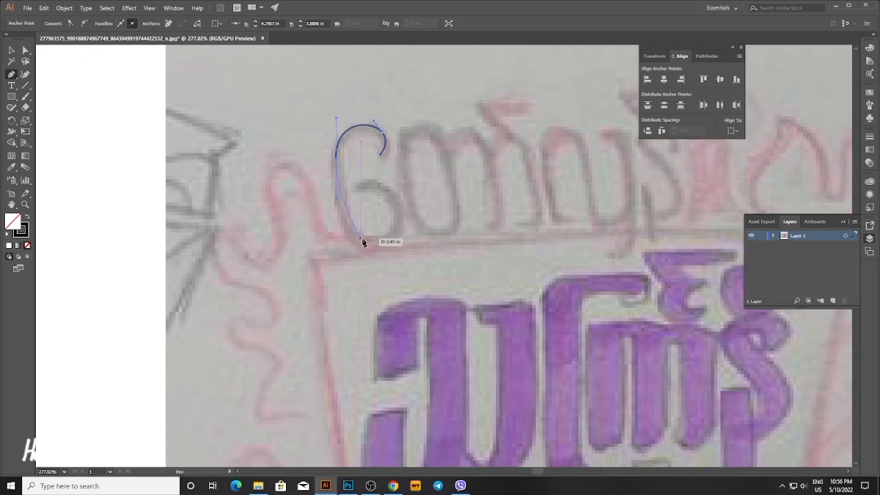
drag(363, 241, 380, 243)
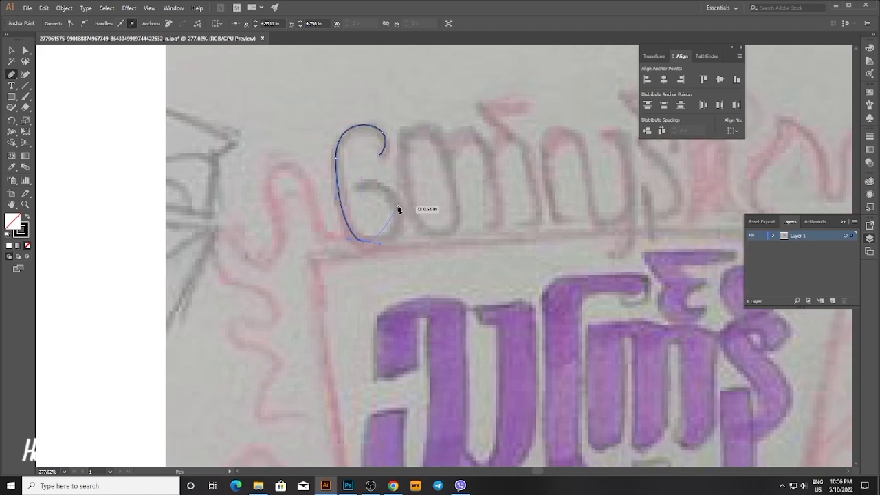
drag(397, 205, 350, 197)
key(v)
click(380, 177)
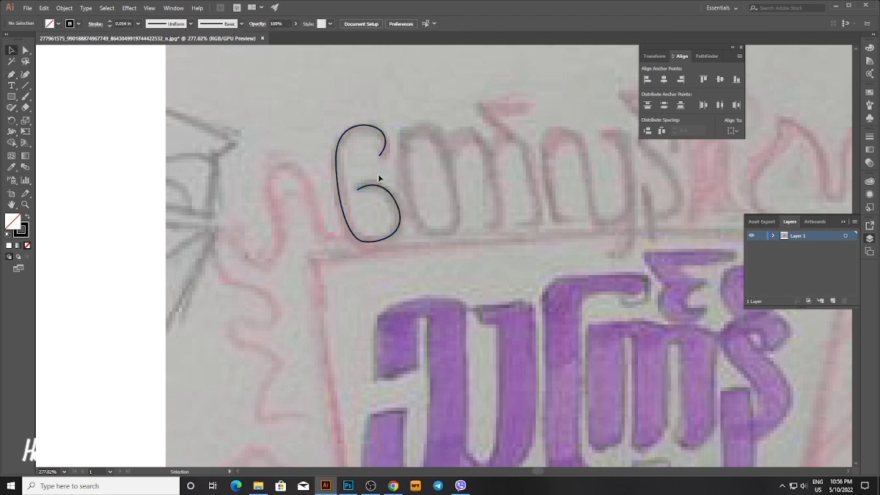
Set the first letter path's stroke weight to 0.125 in.
click(339, 172)
click(137, 23)
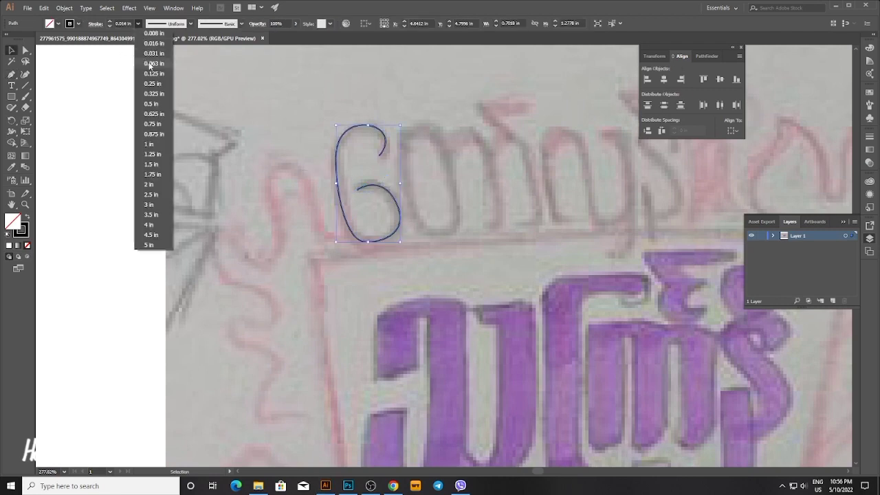
click(150, 68)
drag(228, 123, 166, 143)
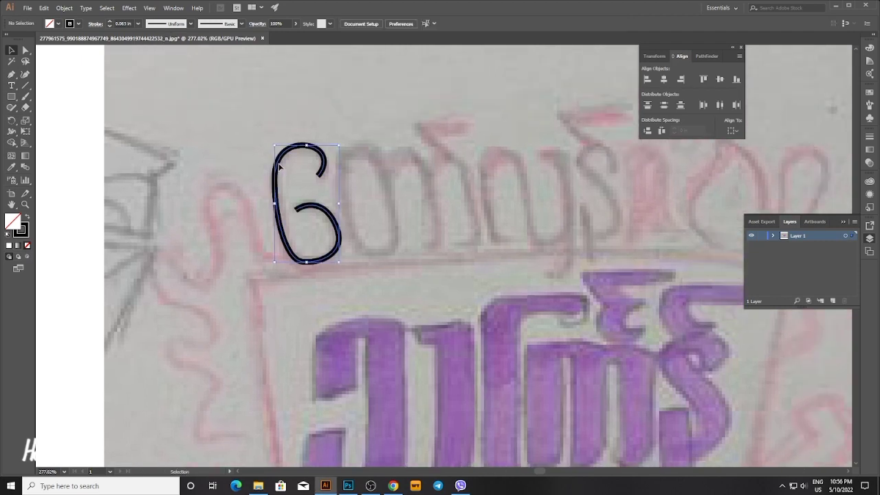
click(138, 23)
click(153, 73)
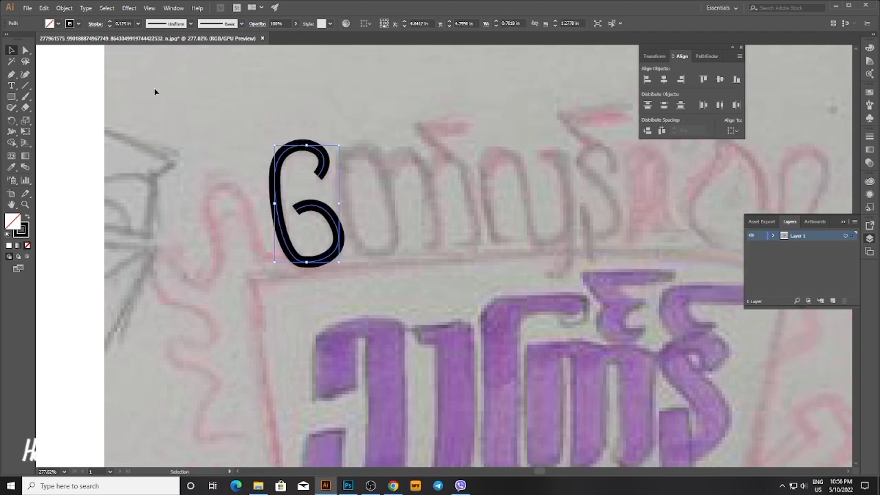
click(231, 145)
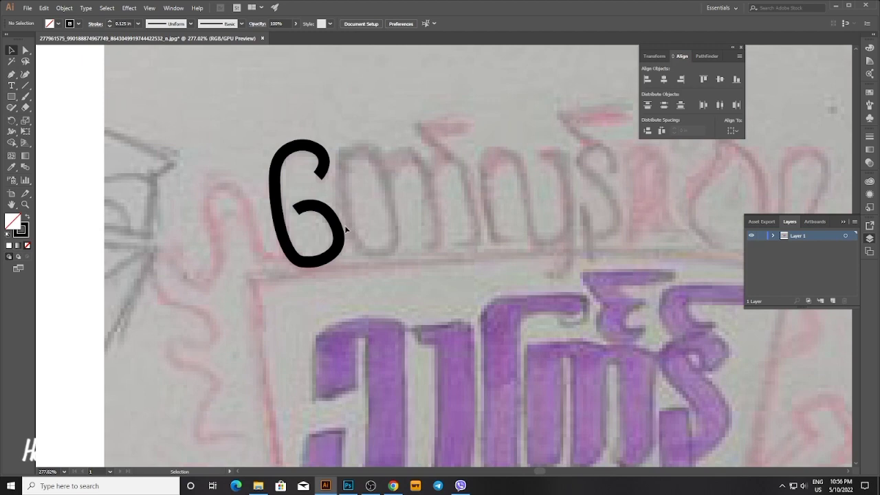
Trace the slanted oval beside the first letter as a closed path with the Pen tool.
drag(321, 209, 321, 208)
click(364, 231)
key(p)
click(352, 151)
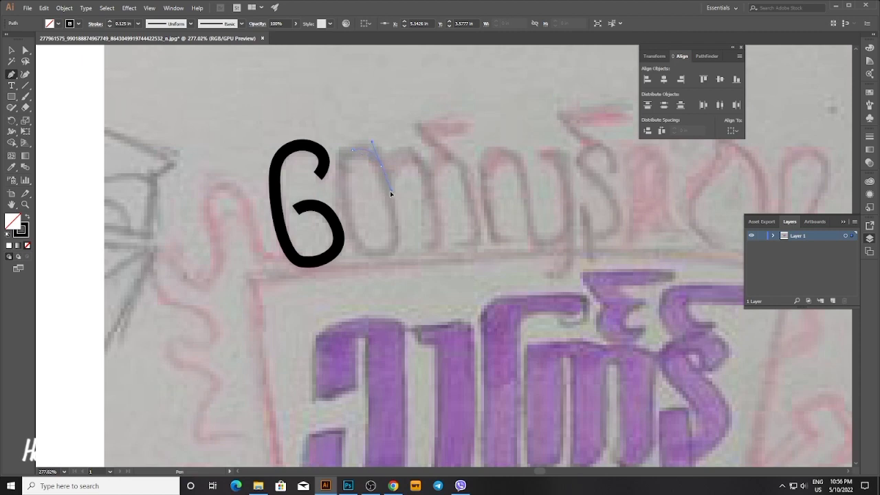
mouse_move(388, 191)
mouse_down()
mouse_move(398, 232)
mouse_move(382, 255)
mouse_move(341, 212)
mouse_move(342, 167)
mouse_move(338, 187)
mouse_up()
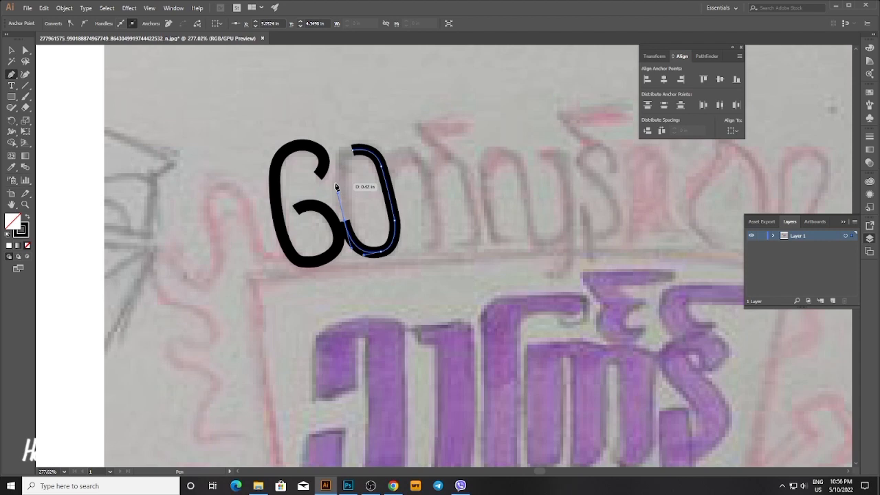
click(362, 148)
key(v)
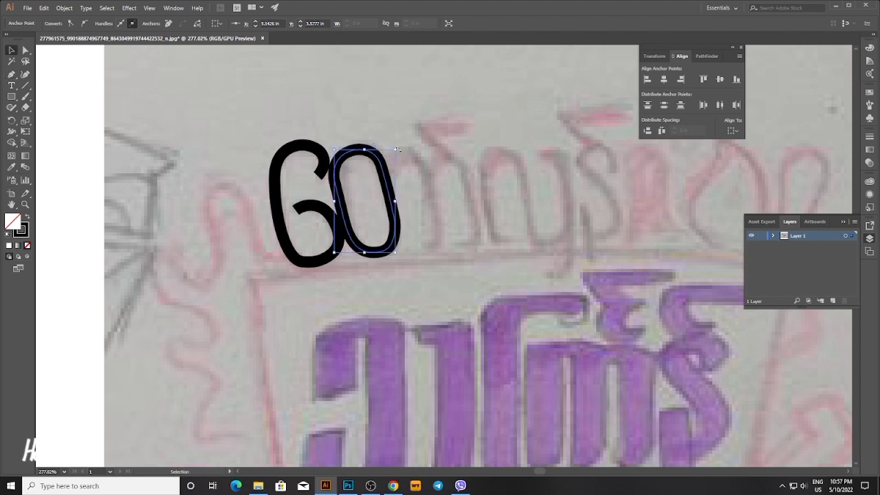
click(404, 220)
drag(393, 200, 400, 197)
click(432, 187)
key(ctrl+z)
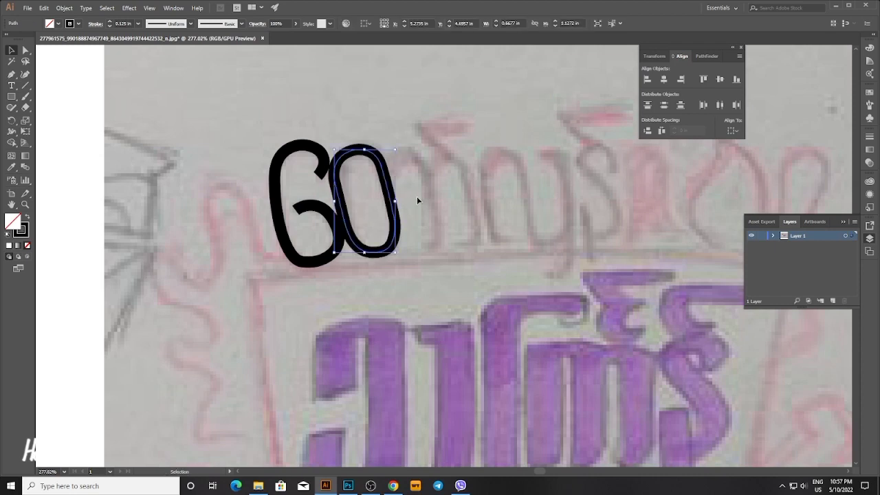
click(417, 197)
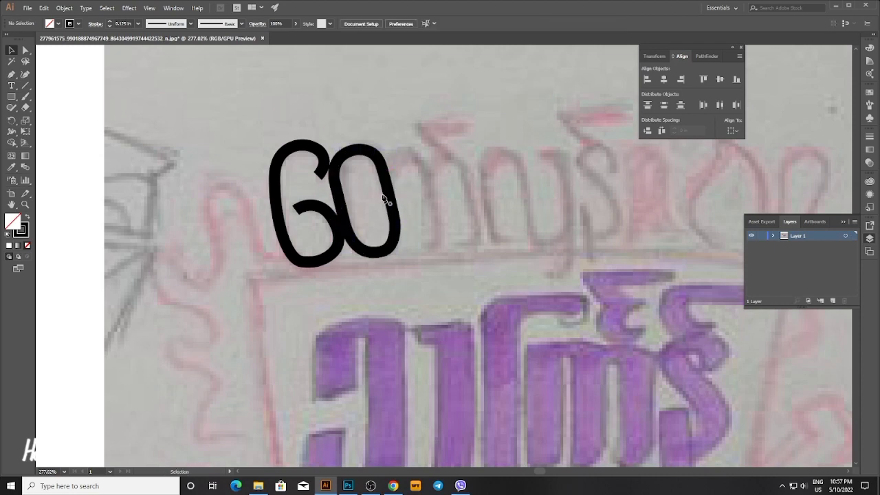
Trace the arched stroke right of the oval with the Pen tool, ending it in a foot curving left.
key(p)
ctrl+click(401, 168)
mouse_move(442, 264)
mouse_down()
mouse_move(385, 234)
mouse_move(407, 204)
mouse_up()
click(369, 229)
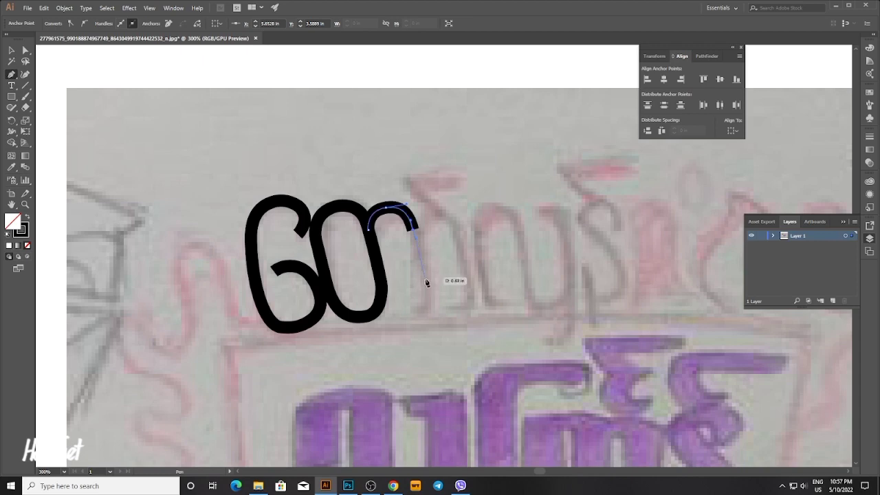
drag(427, 291, 429, 295)
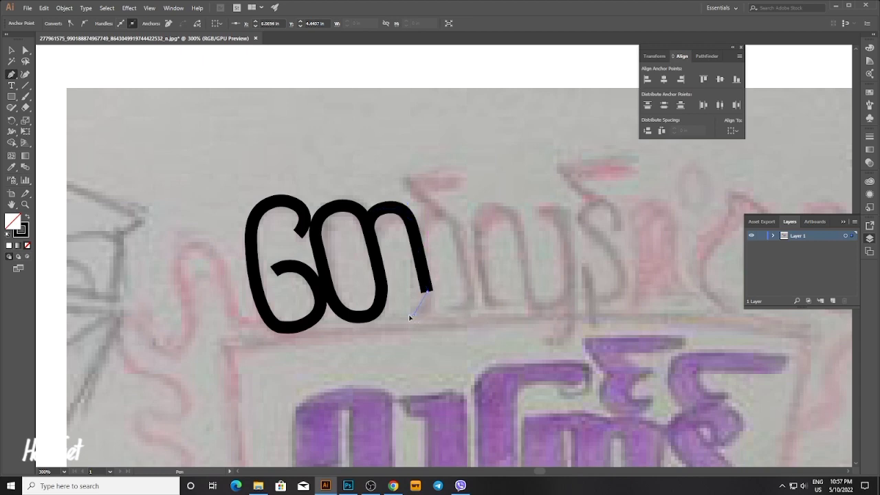
drag(394, 319, 394, 319)
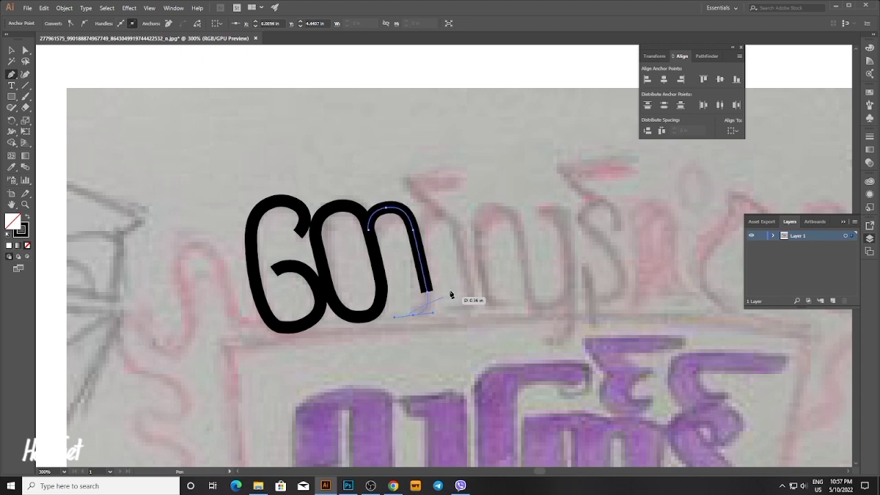
key(v)
click(451, 291)
Duplicate the arched stroke and place the copy directly to its right.
click(425, 277)
drag(433, 269, 473, 268)
click(494, 236)
drag(460, 235, 471, 241)
Draw the angular flag mark above the second arch with straight segments, ending in a horizontal bar.
key(p)
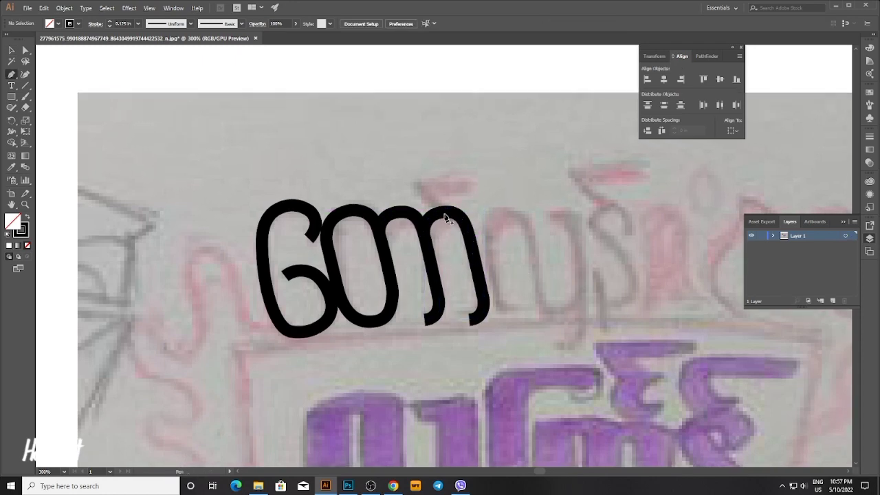
click(441, 211)
click(414, 200)
click(414, 183)
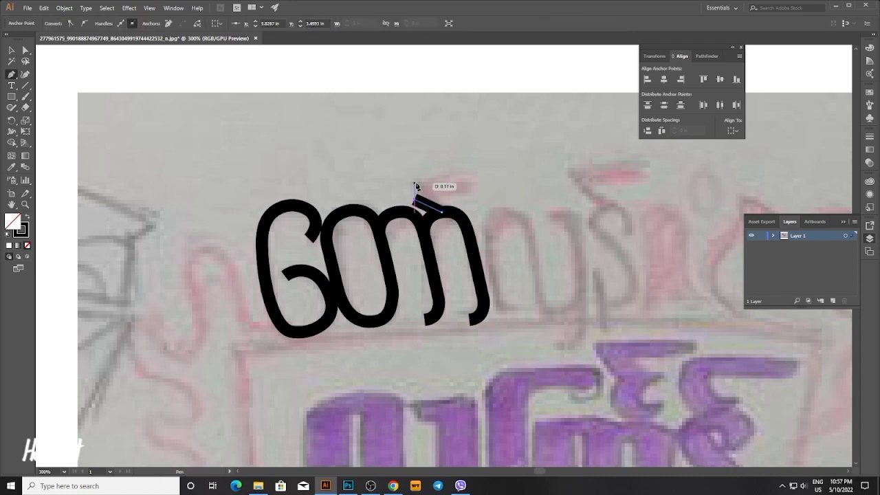
click(459, 183)
key(v)
click(489, 186)
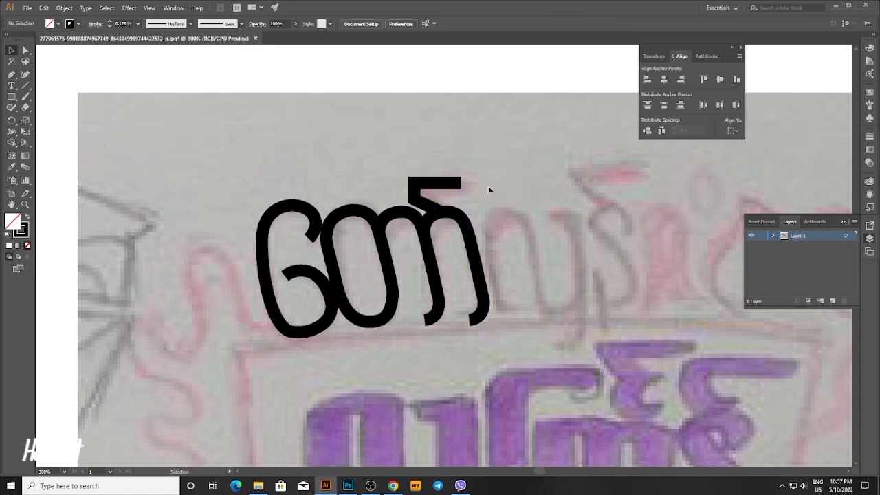
Adjust the flag mark's anchor points to lengthen its horizontal bar to the right.
key(a)
mouse_move(459, 182)
mouse_down()
mouse_move(473, 186)
mouse_move(440, 182)
mouse_up()
click(467, 203)
key(v)
click(502, 200)
drag(503, 215, 486, 208)
Trace the next letter's narrow arch with the Pen tool, from its lower-left foot over the top and down the middle stem.
key(p)
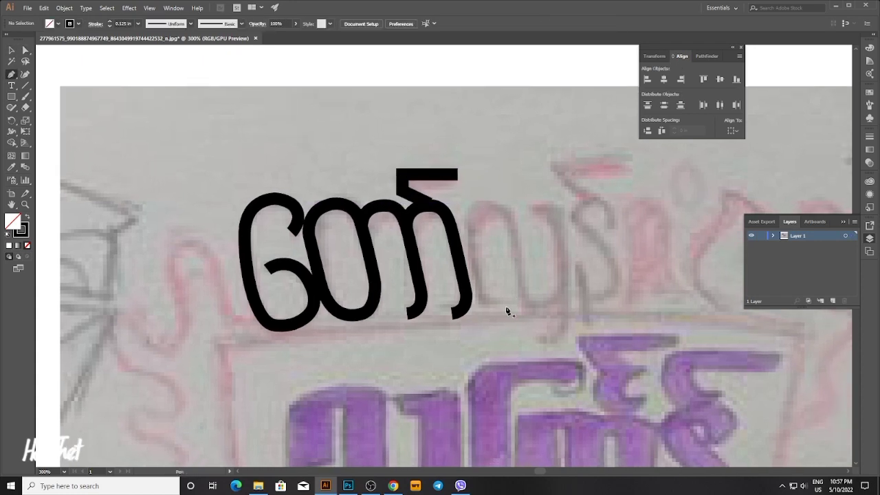
drag(504, 308, 475, 280)
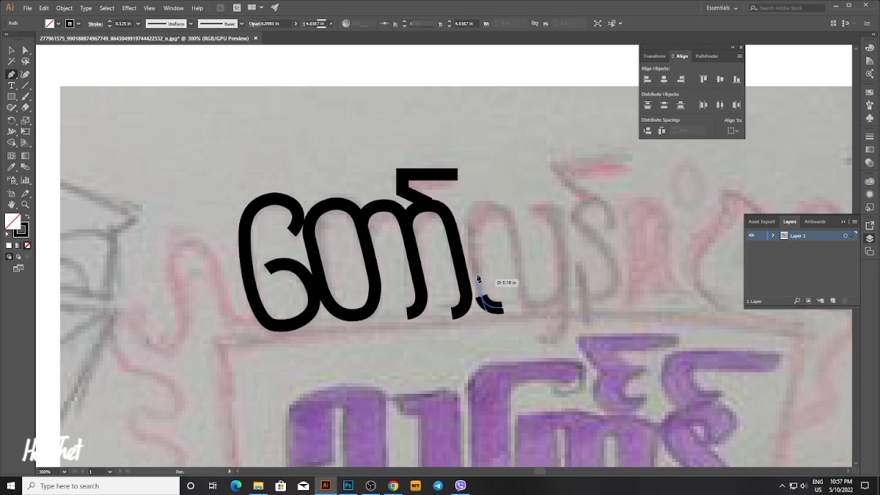
mouse_move(472, 217)
mouse_down()
mouse_move(502, 205)
mouse_move(477, 197)
mouse_move(492, 194)
mouse_up()
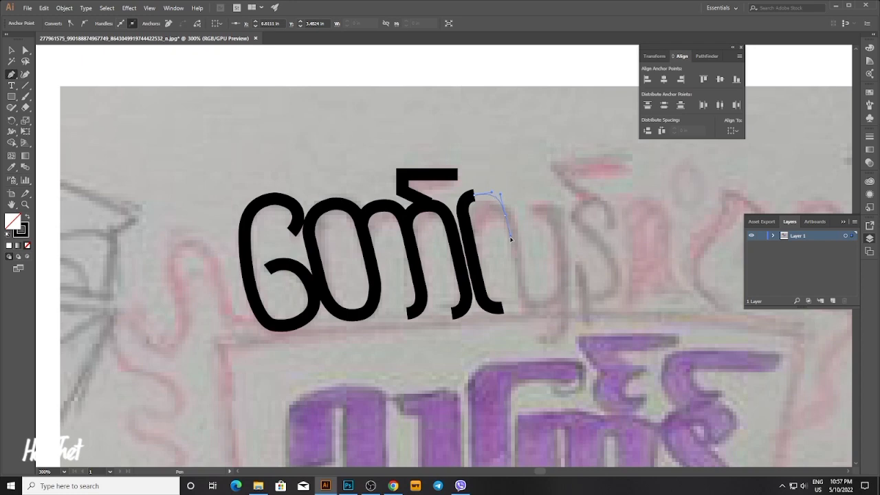
drag(511, 239, 512, 242)
key(ctrl+z)
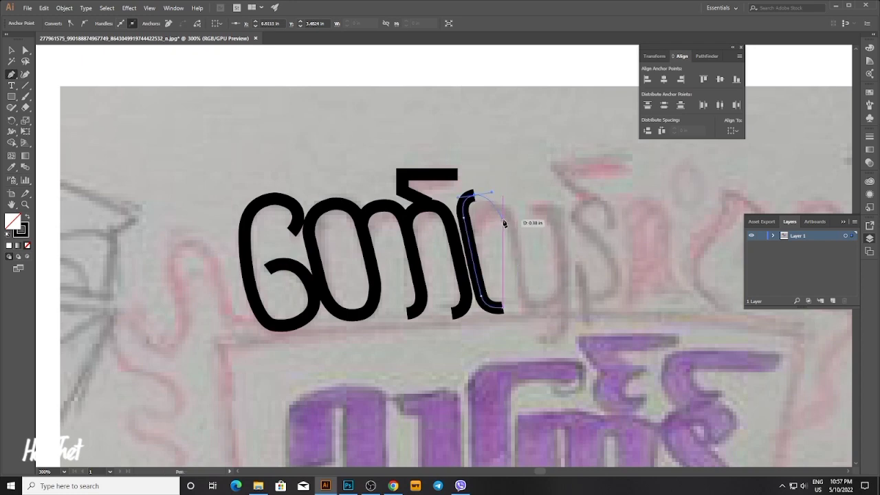
click(506, 220)
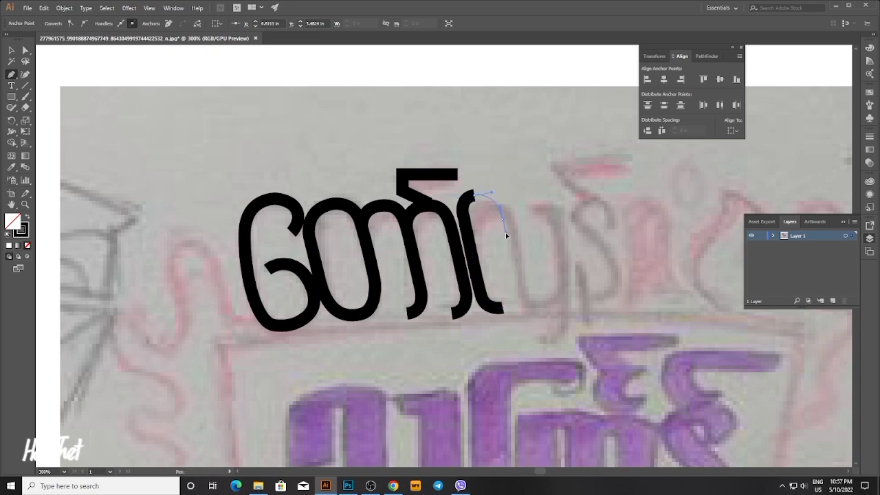
click(521, 293)
Extend the arch path around the lower bowl and up the right stem, finishing with a hook curving left.
drag(528, 277, 483, 272)
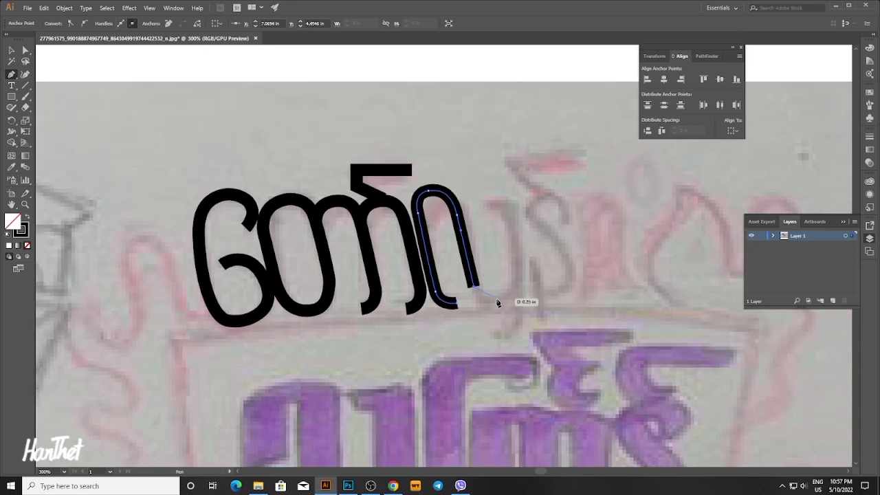
click(496, 301)
drag(514, 297, 509, 258)
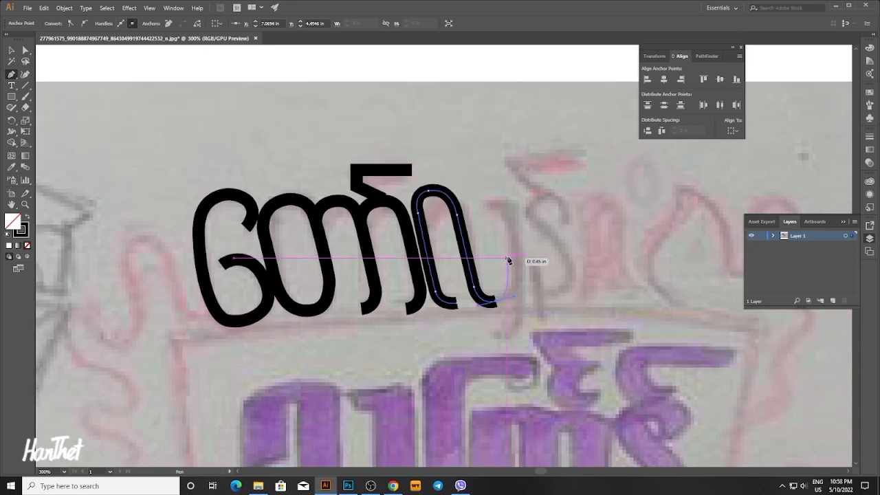
click(508, 255)
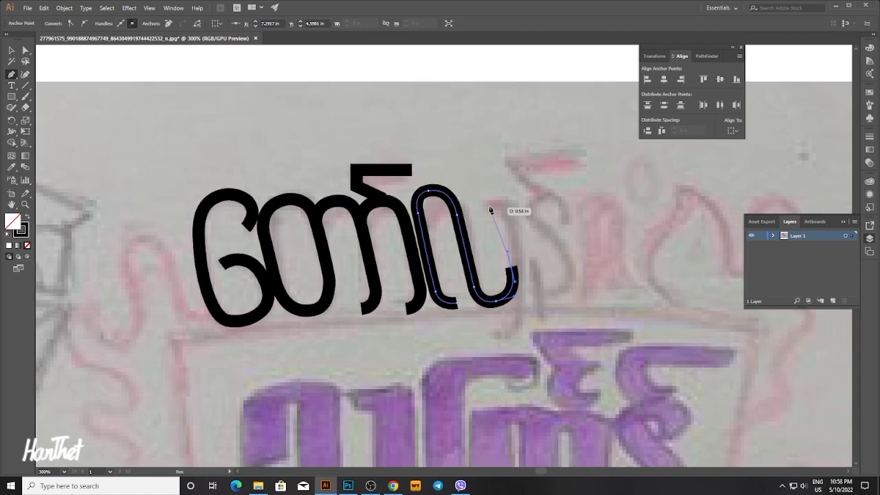
drag(493, 198, 457, 187)
key(v)
click(516, 205)
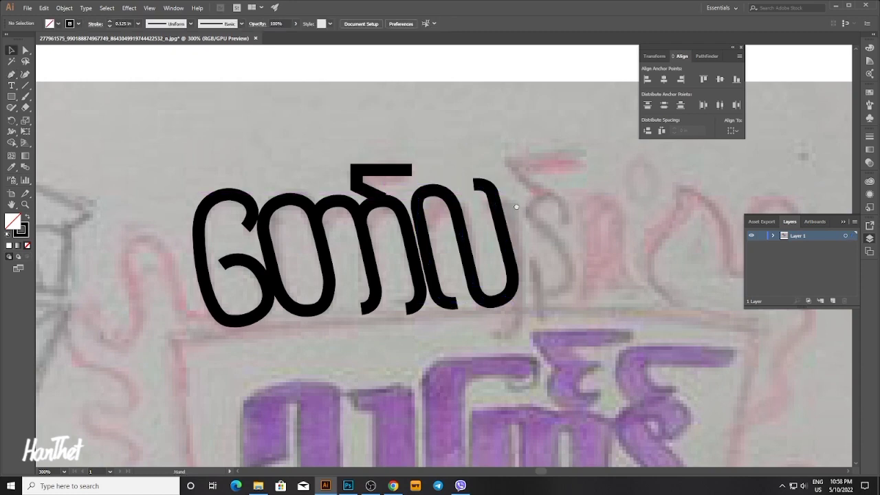
Draw the short tail curving left beneath the bowl of the double-curved letter with the Pen tool.
drag(525, 213, 507, 207)
key(p)
mouse_move(489, 285)
mouse_down()
mouse_move(479, 269)
mouse_move(487, 304)
mouse_move(457, 316)
mouse_up()
key(v)
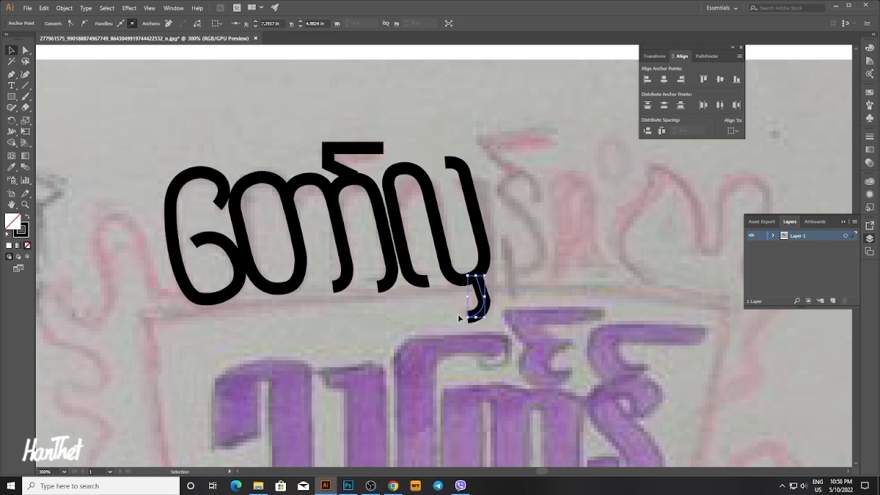
click(530, 268)
Trace the S-shaped letter right of the tailed letter as an open curved path with the Pen tool.
drag(556, 208, 542, 221)
key(p)
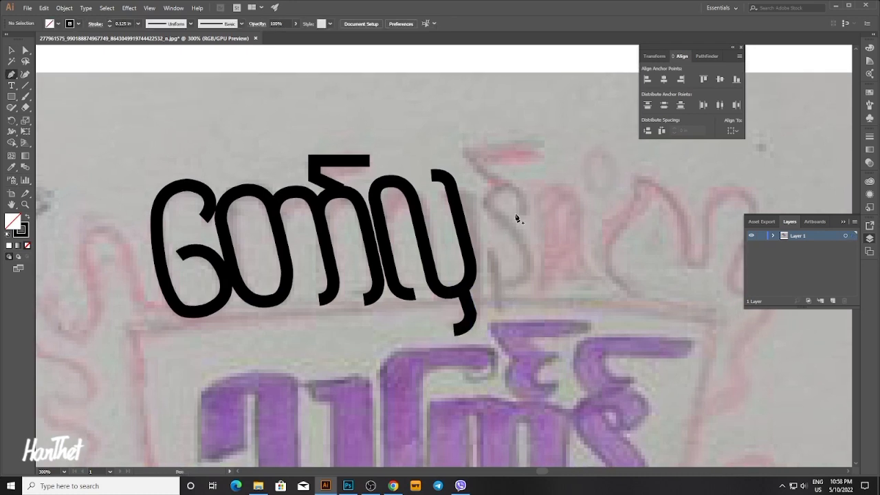
click(521, 213)
drag(506, 186, 483, 187)
drag(496, 228, 500, 232)
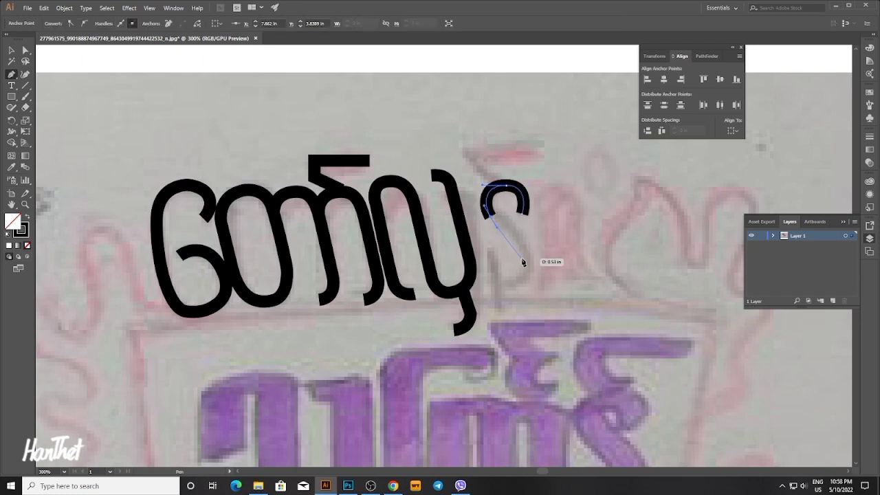
mouse_move(527, 262)
mouse_down()
mouse_move(515, 287)
mouse_move(495, 288)
mouse_move(459, 270)
mouse_up()
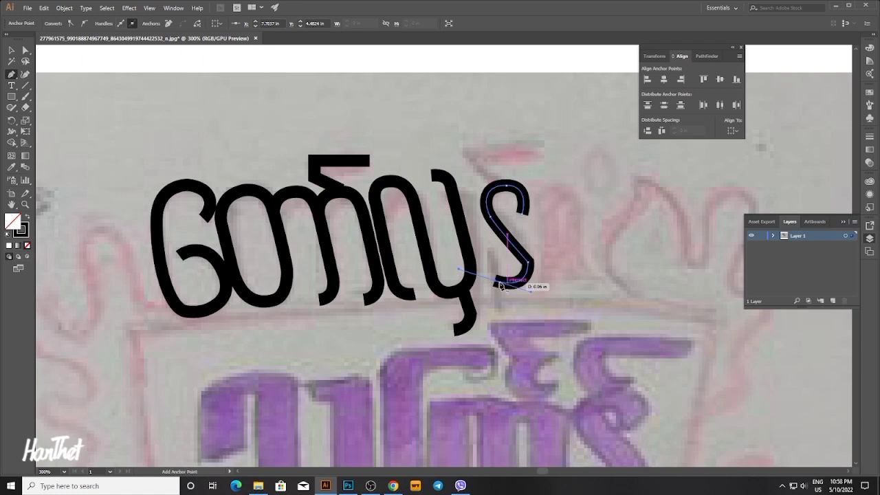
ctrl+click(566, 257)
scroll(543, 260, right, 1)
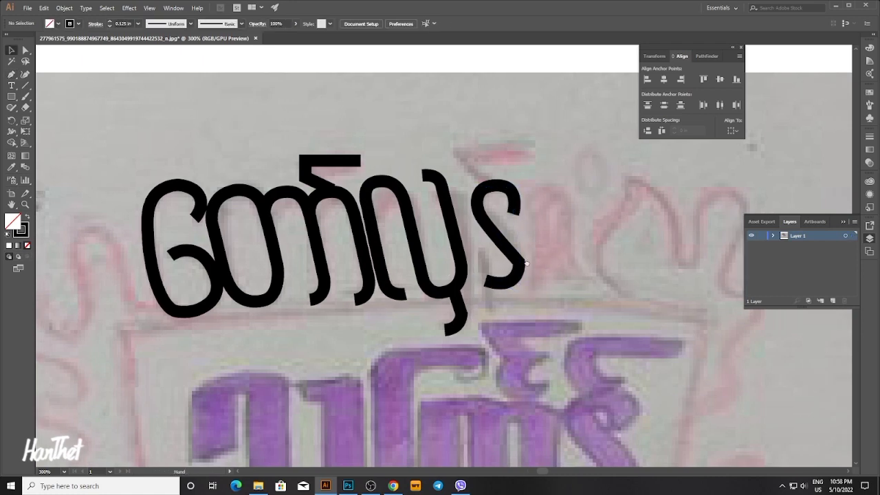
Draw a short slanted stem beneath the S-shaped letter with the Pen tool, from its lower end down toward the purple lettering.
click(481, 251)
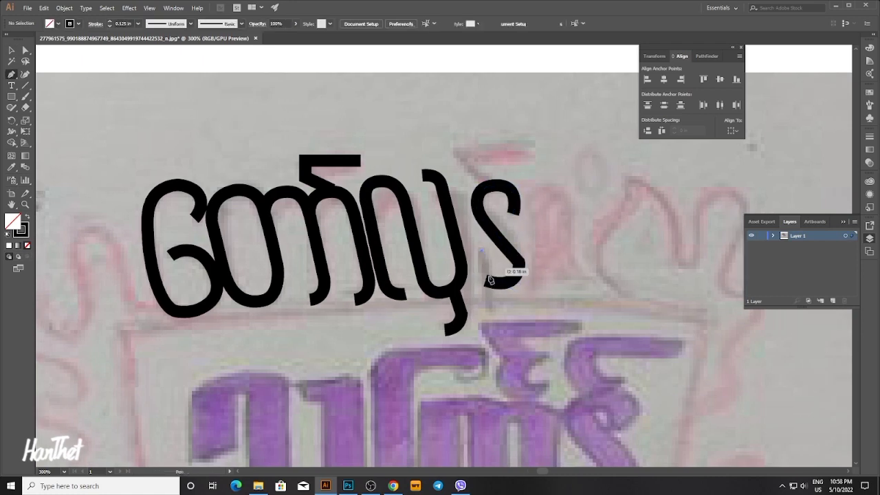
drag(495, 322, 495, 322)
ctrl+click(549, 266)
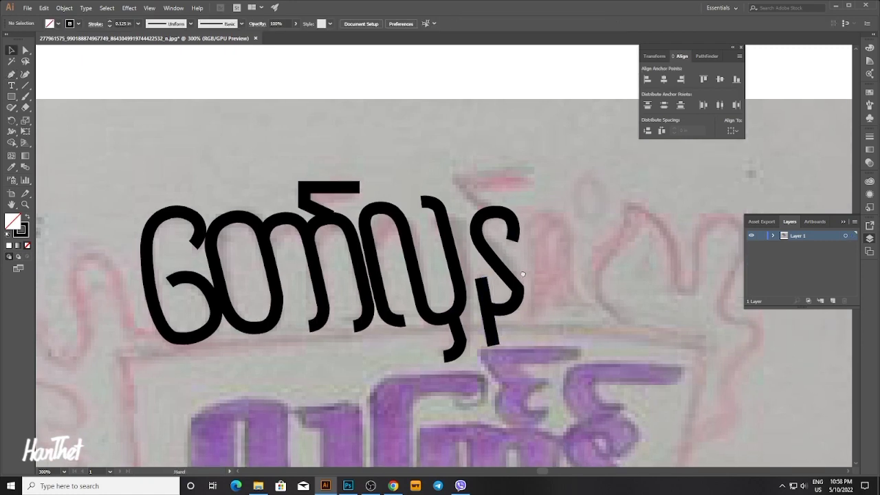
Duplicate the angled flag mark onto the top of the S-shaped letter and nudge the copy up slightly.
scroll(529, 269, up, 1)
drag(334, 190, 513, 208)
click(554, 211)
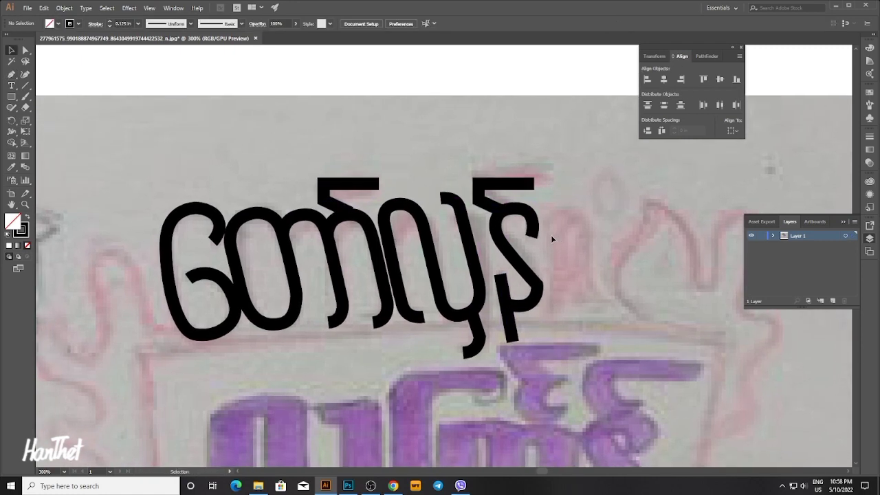
drag(495, 168, 541, 195)
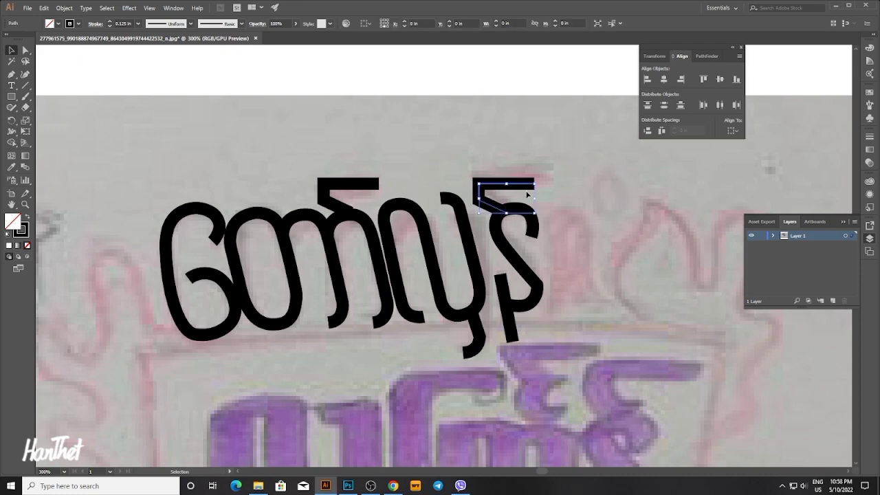
click(569, 201)
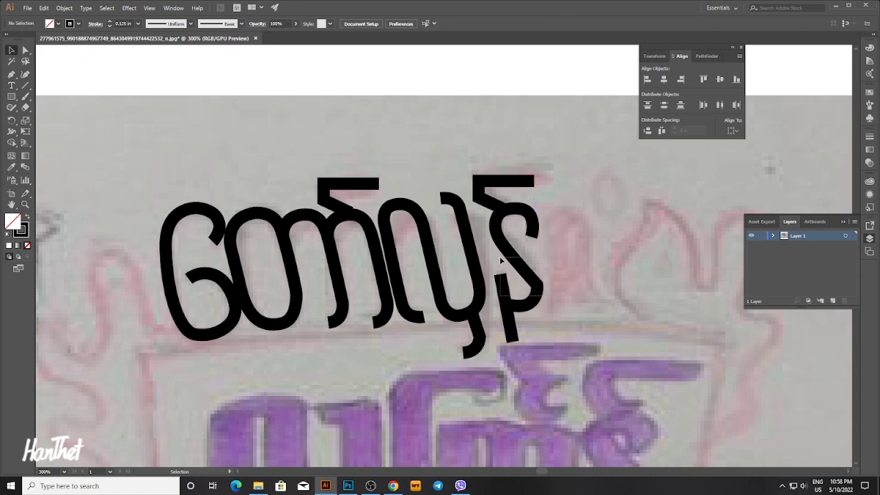
Nudge the S-shaped letter and its stem slightly left, then adjust the anchor point on its lower-right curve.
drag(502, 260, 550, 204)
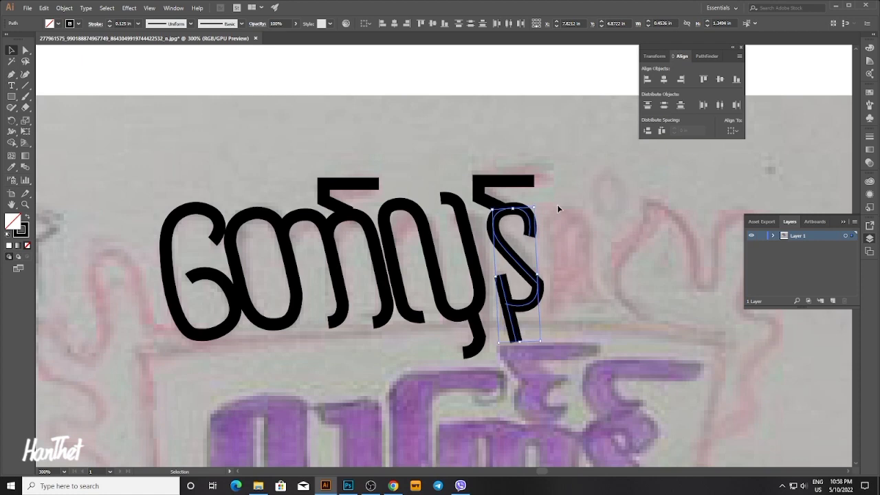
click(557, 204)
key(a)
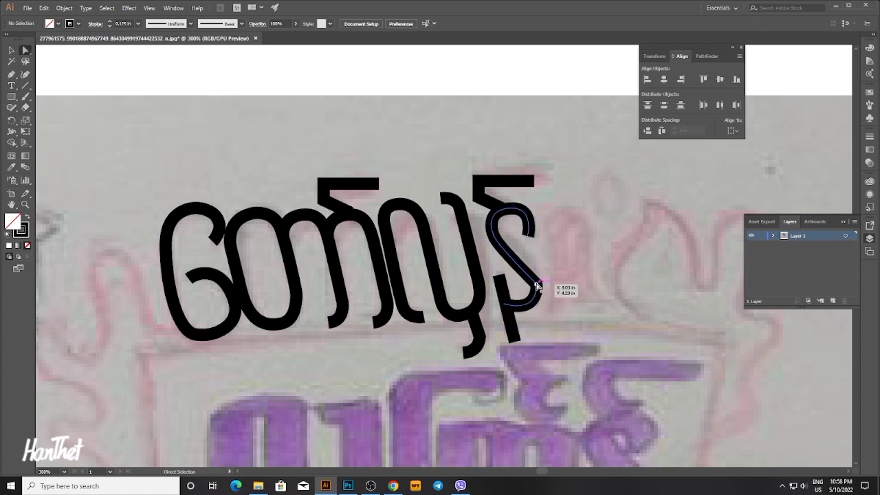
click(536, 287)
drag(525, 290, 499, 295)
click(557, 258)
Move the whole traced black lettering off the sketch to the blank artboard area above the photo.
key(space)
drag(531, 249, 529, 244)
key(ctrl+minus)
key(ctrl+minus)
key(ctrl+minus)
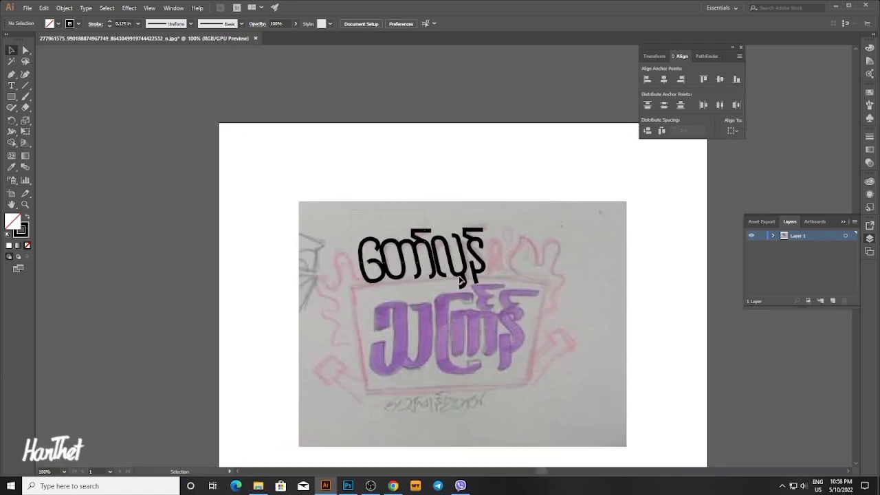
drag(459, 279, 473, 180)
click(498, 181)
Nudge the first letter sideways to tune its spacing and adjust the anchor point at its bottom curve.
scroll(375, 146, up, 3)
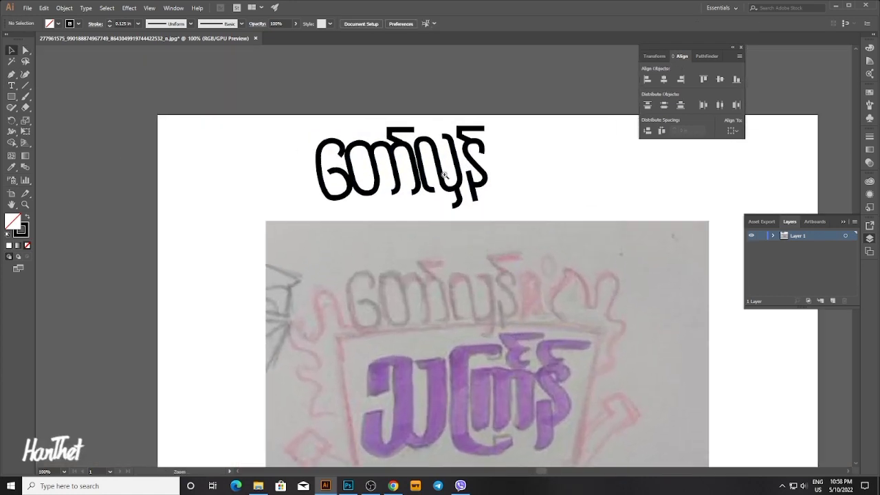
drag(315, 158, 295, 150)
click(324, 114)
key(Right)
key(Left)
click(308, 203)
key(a)
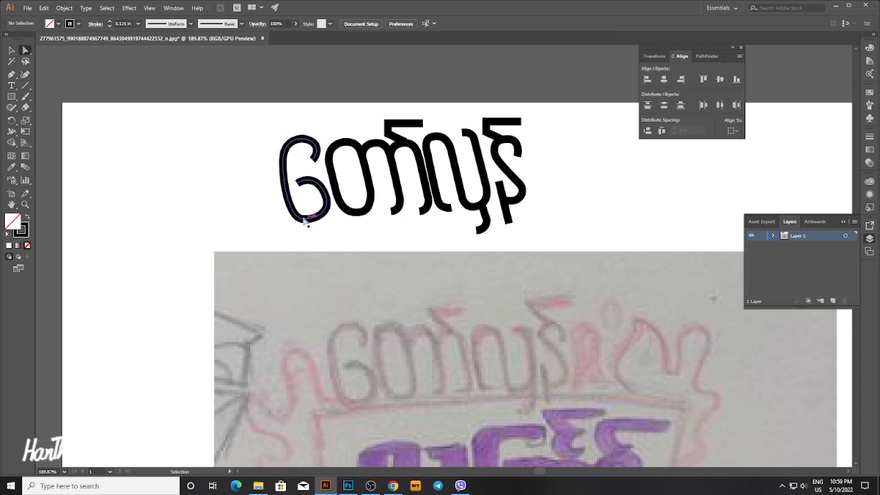
click(295, 221)
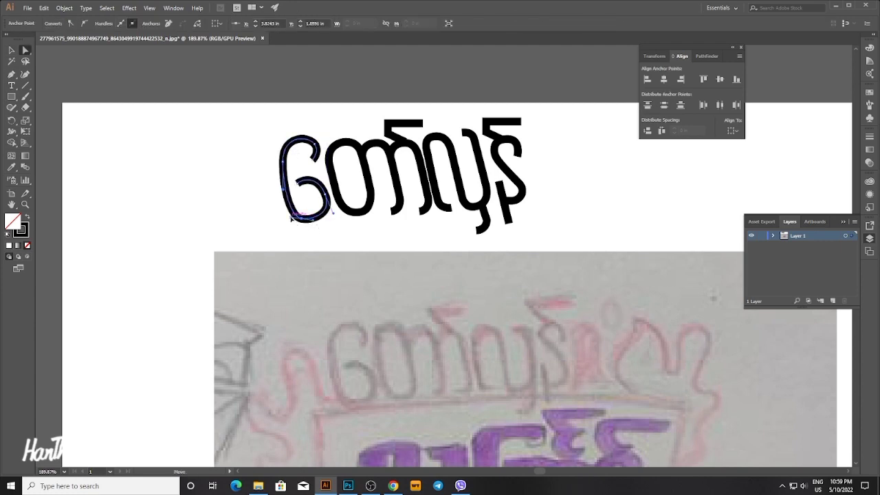
click(290, 217)
click(319, 240)
Nudge the first letters and their flag mark slightly left to open the gap before the double-curved letter.
drag(339, 227, 353, 262)
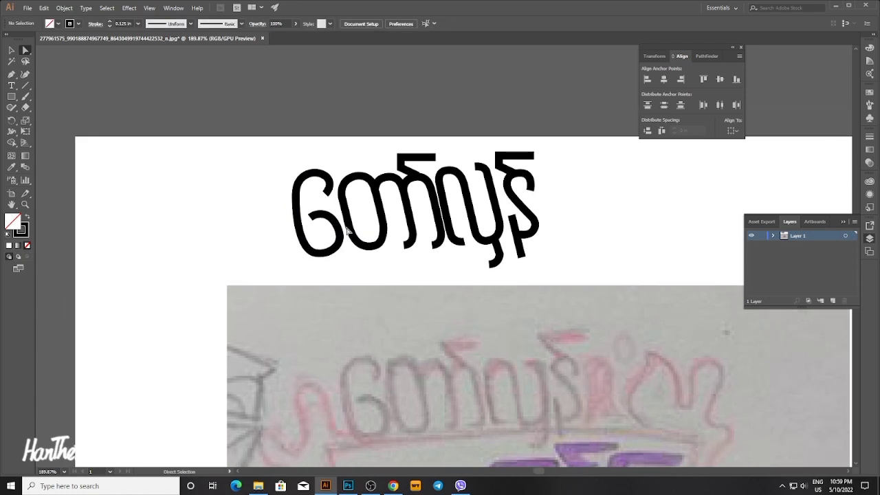
key(v)
click(395, 243)
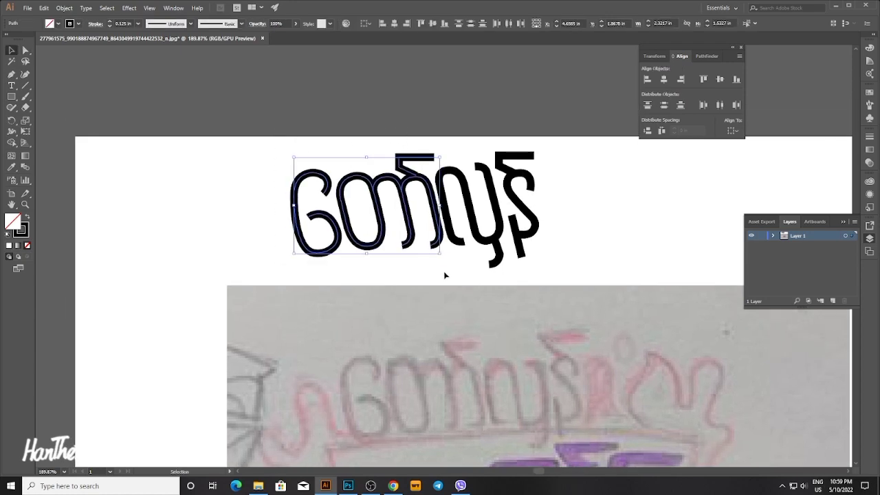
click(296, 146)
drag(278, 103, 478, 275)
click(461, 271)
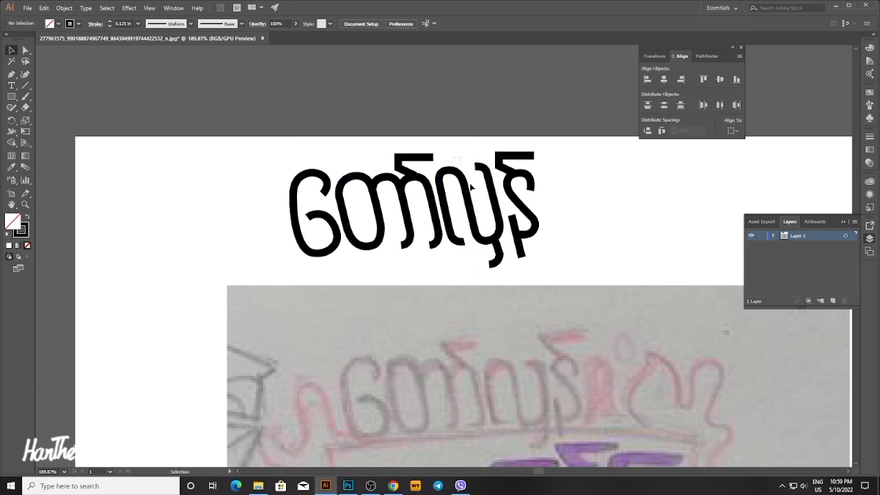
Shift the double-curved letter, the S-shaped letter and its flag mark slightly right and down.
click(515, 261)
key(Right)
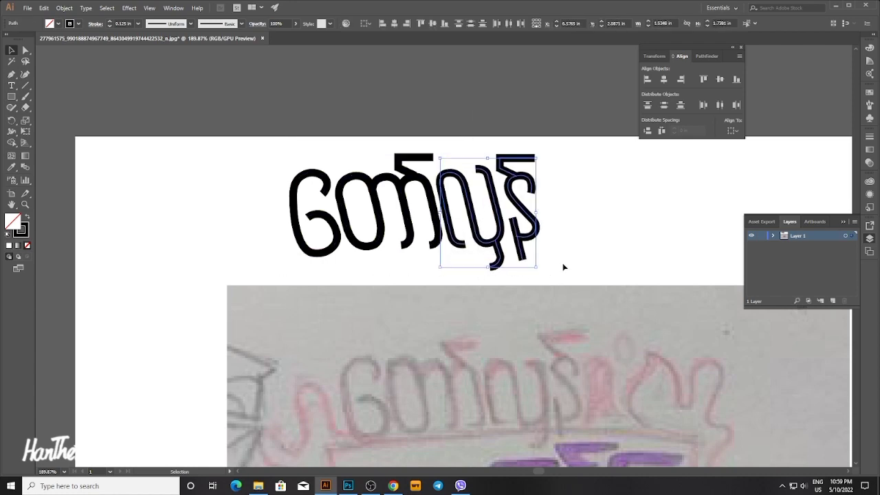
click(571, 257)
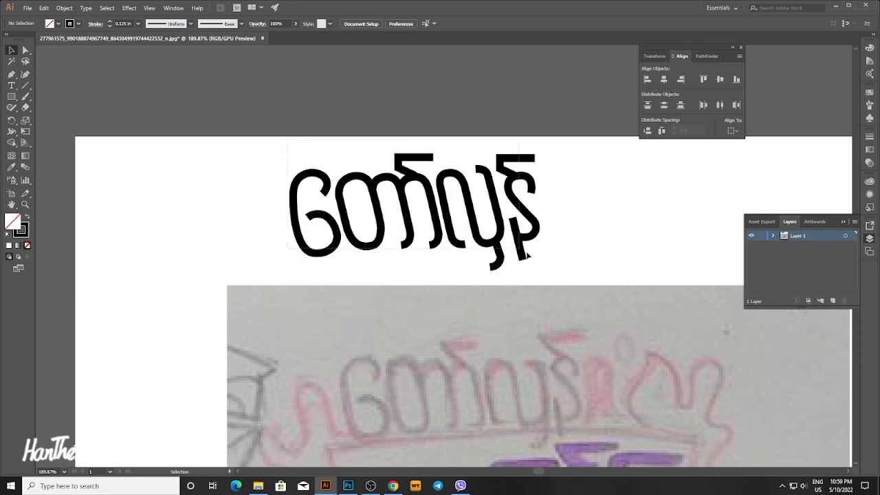
drag(527, 255, 477, 163)
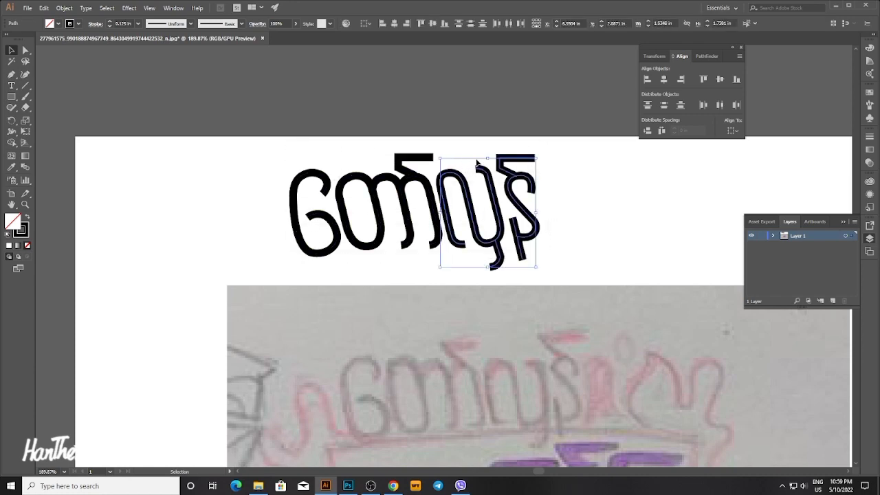
drag(560, 240, 497, 206)
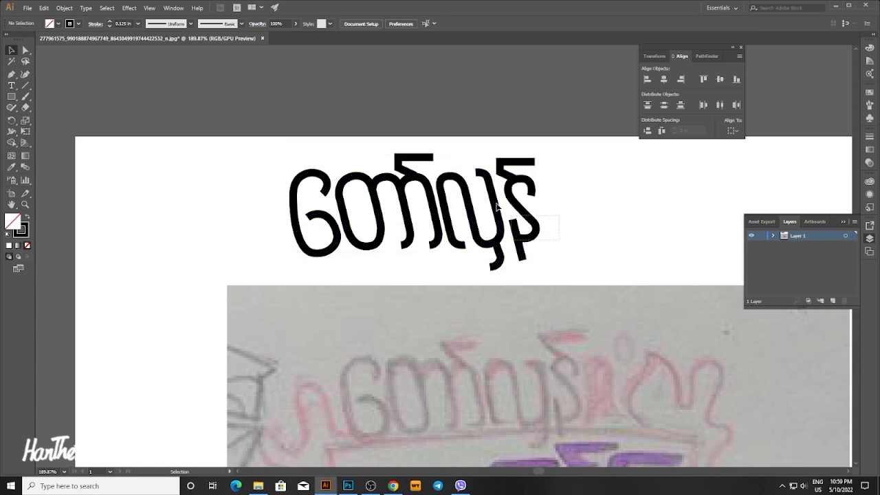
Nudge the selected right-hand letters up slightly to fine-tune their height against the first letters.
drag(462, 165, 461, 165)
drag(500, 204, 465, 152)
key(Up)
key(Down)
key(Up)
click(569, 195)
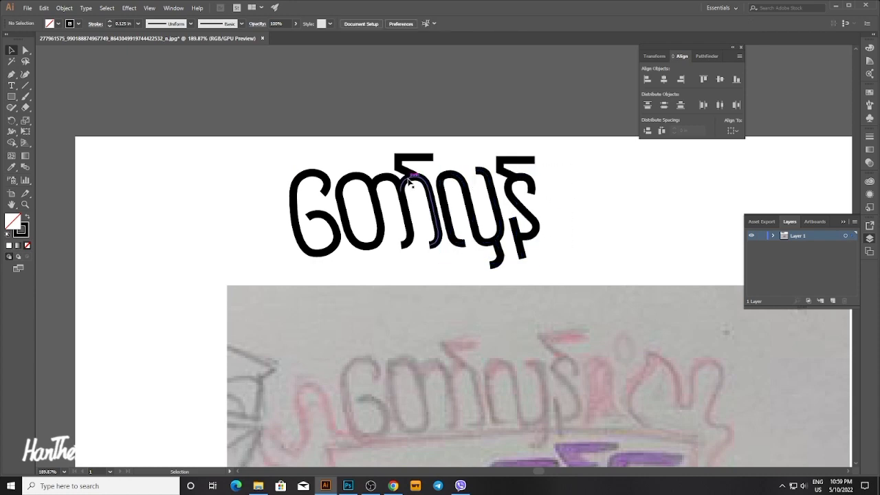
Adjust the anchor point on the outer left side of the first letter to refine its curve.
key(ctrl+1)
drag(515, 345, 543, 358)
click(574, 311)
drag(416, 276, 515, 354)
drag(409, 312, 354, 226)
scroll(375, 280, up, 1)
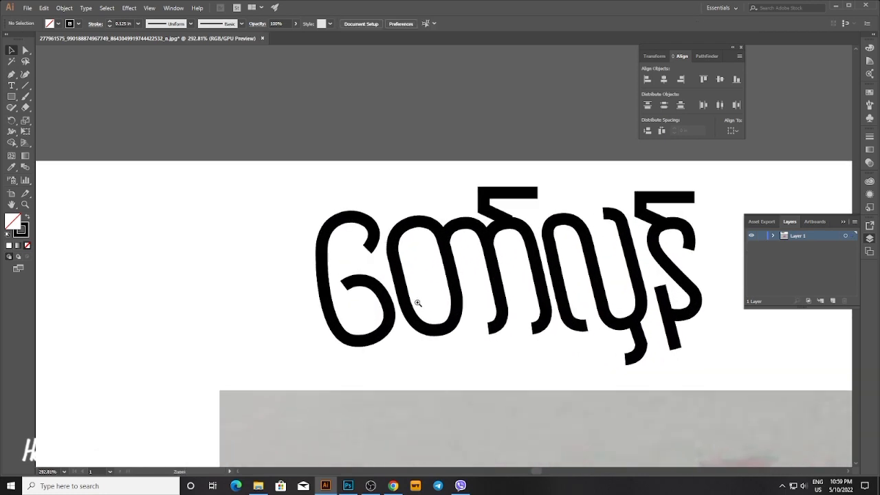
key(a)
click(325, 293)
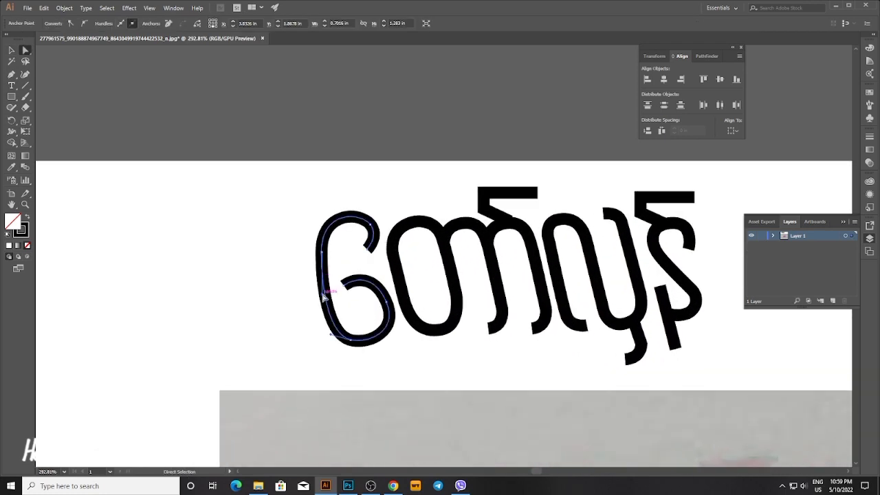
click(304, 324)
Group all the traced lettering strokes and move the group onto the pasteboard above the artboard.
ctrl+alt+click(388, 269)
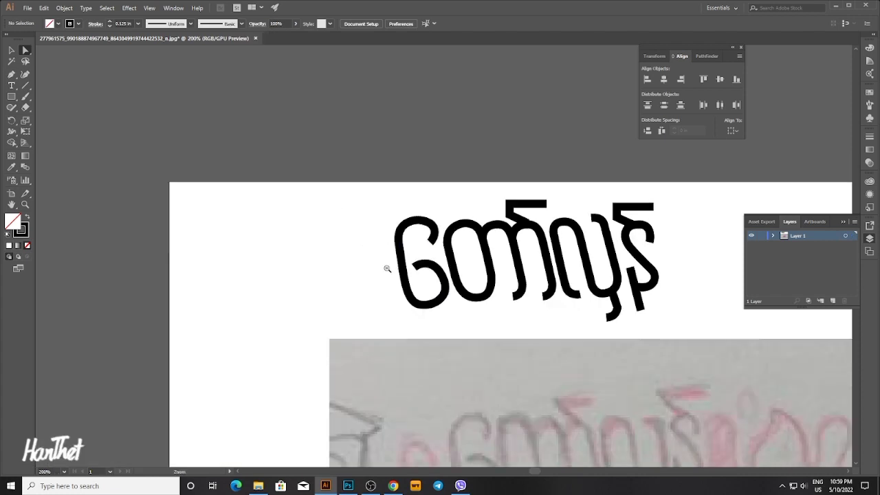
ctrl+alt+click(388, 269)
ctrl+alt+click(387, 269)
drag(455, 253, 345, 273)
key(v)
drag(497, 301, 499, 300)
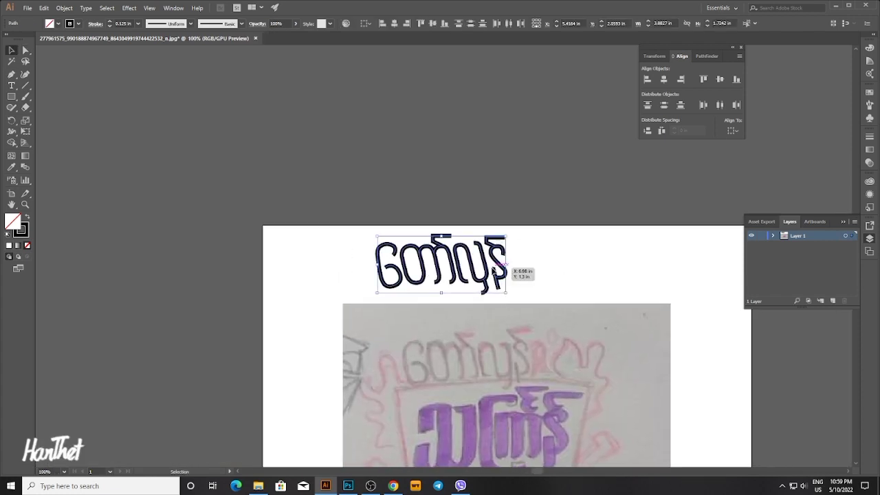
right_click(492, 268)
click(517, 323)
click(516, 289)
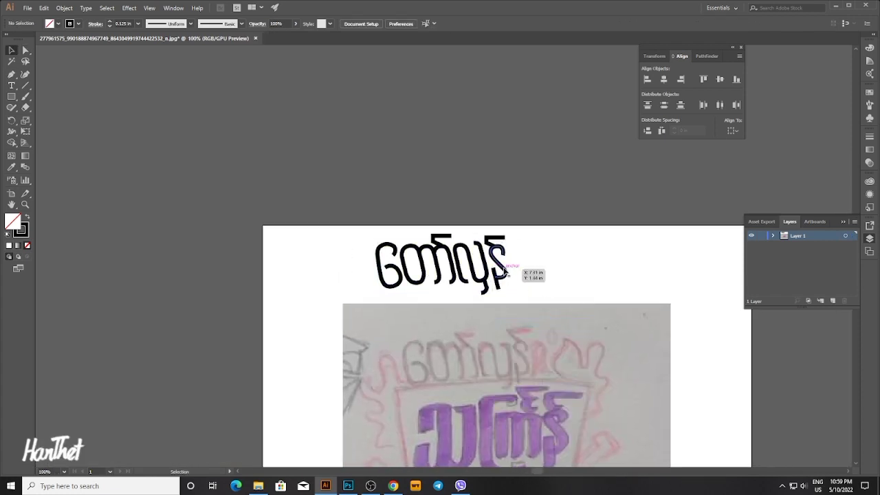
drag(521, 270, 435, 166)
click(501, 240)
Outline the first purple letter with the Pen tool, from its upper-left slanted cut over the rounded top and down the stem's right edge.
key(p)
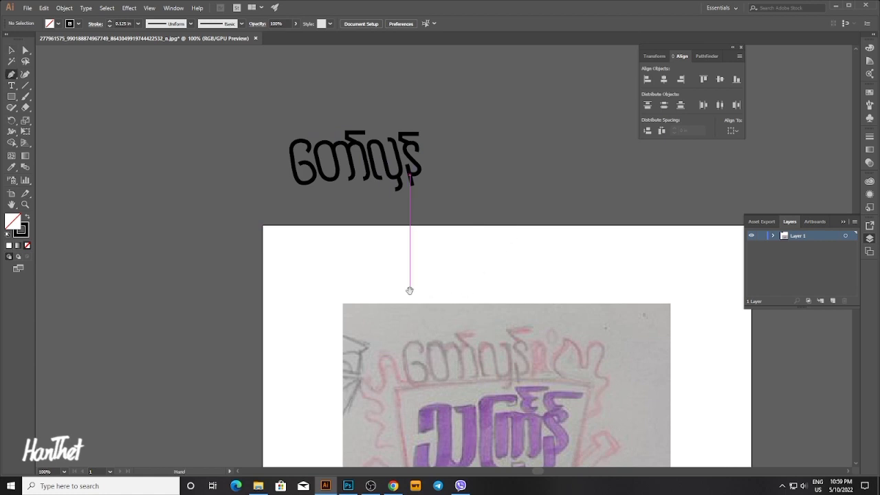
drag(456, 447, 411, 305)
drag(501, 352, 514, 352)
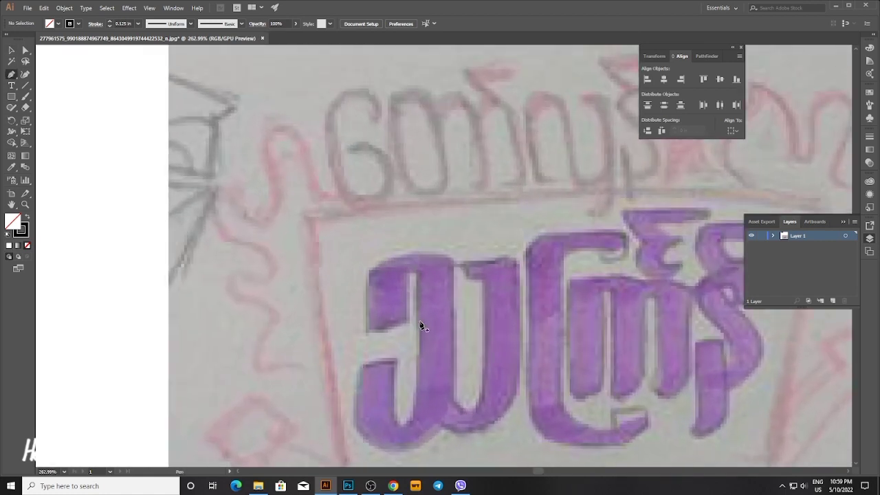
click(407, 321)
click(367, 338)
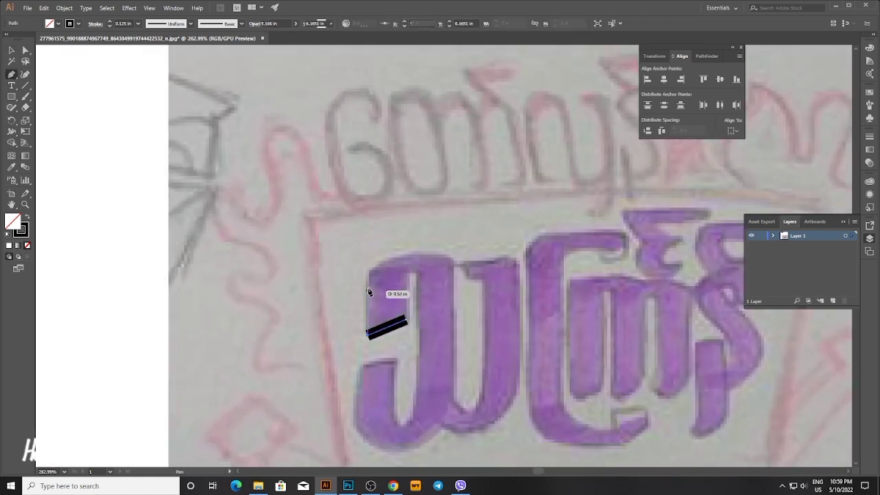
click(367, 275)
mouse_move(382, 265)
mouse_down()
mouse_move(355, 272)
mouse_move(403, 249)
mouse_move(417, 253)
mouse_up()
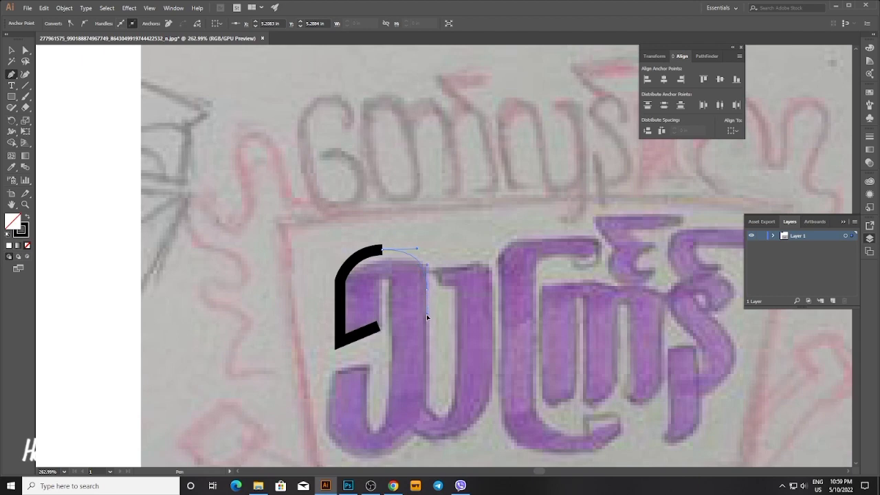
drag(426, 314, 414, 258)
click(414, 353)
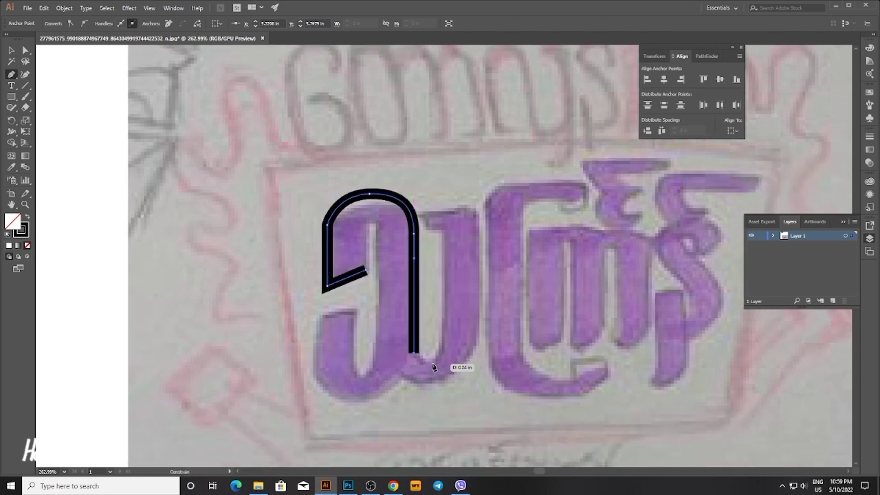
Extend the outline around the narrow U-shaped bend at the bottom of the inner gap and straight up its right edge.
click(433, 362)
key(ctrl+z)
drag(443, 363, 443, 363)
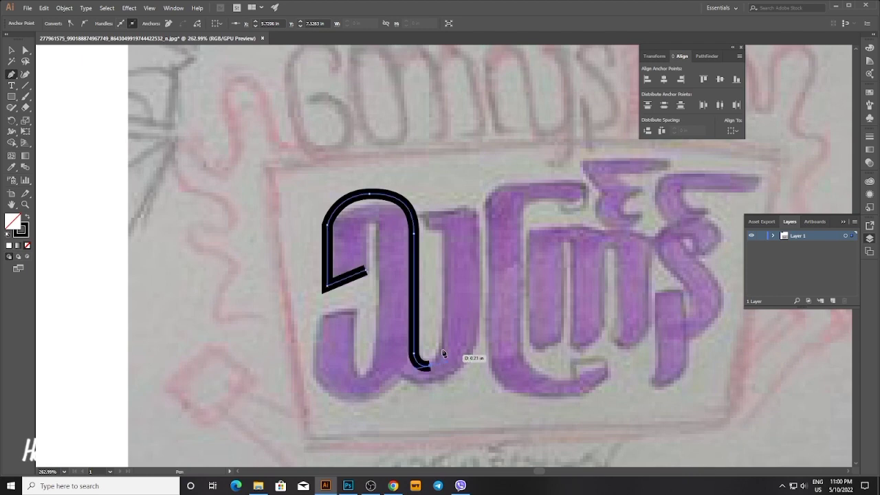
click(442, 347)
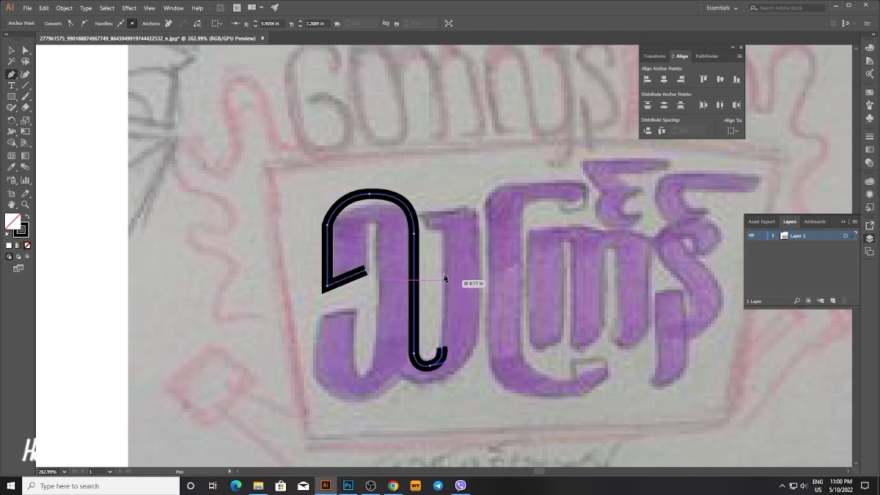
click(444, 229)
Continue the outline around the flat top serif, down the right stem's outer edge and around its lower-right curve.
click(426, 219)
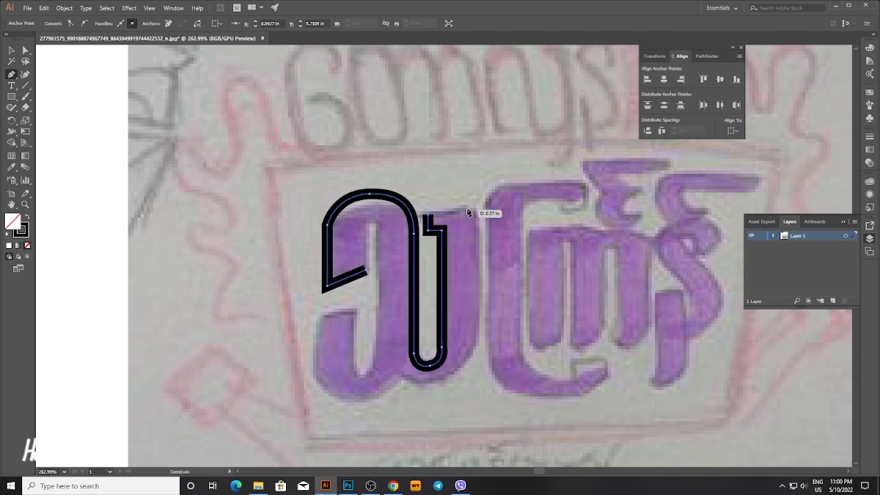
click(479, 218)
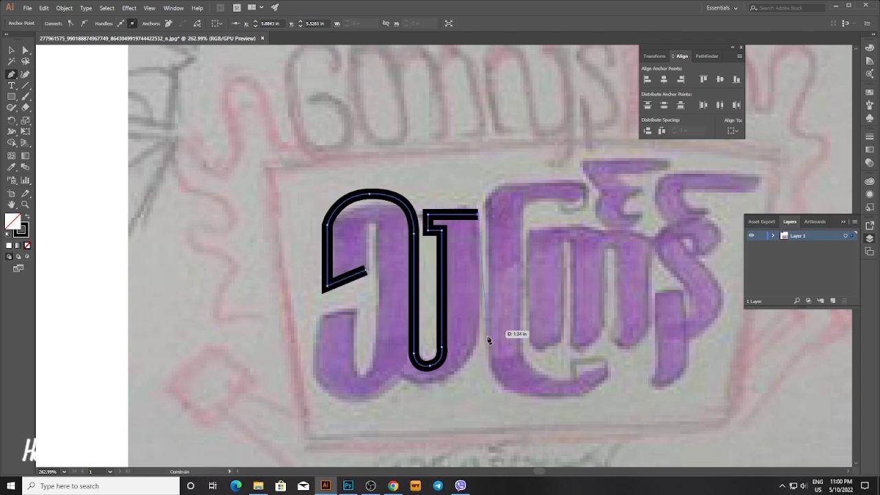
click(478, 347)
ctrl+click(428, 390)
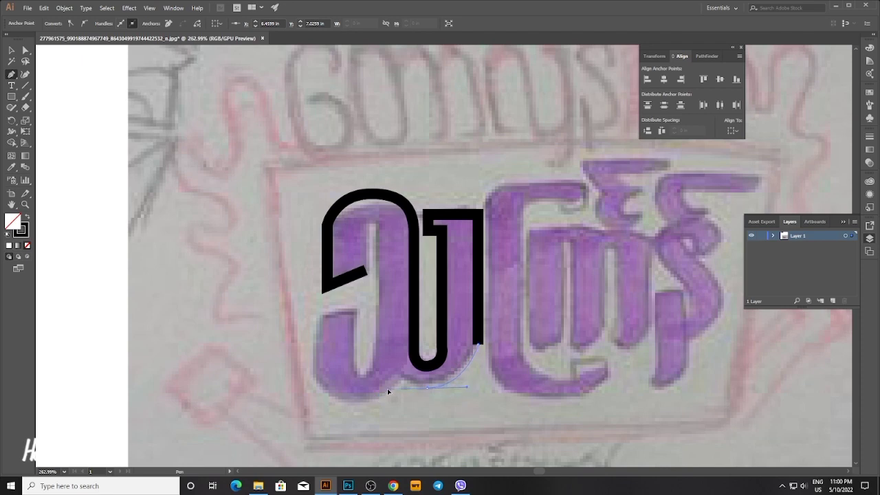
drag(384, 387, 385, 387)
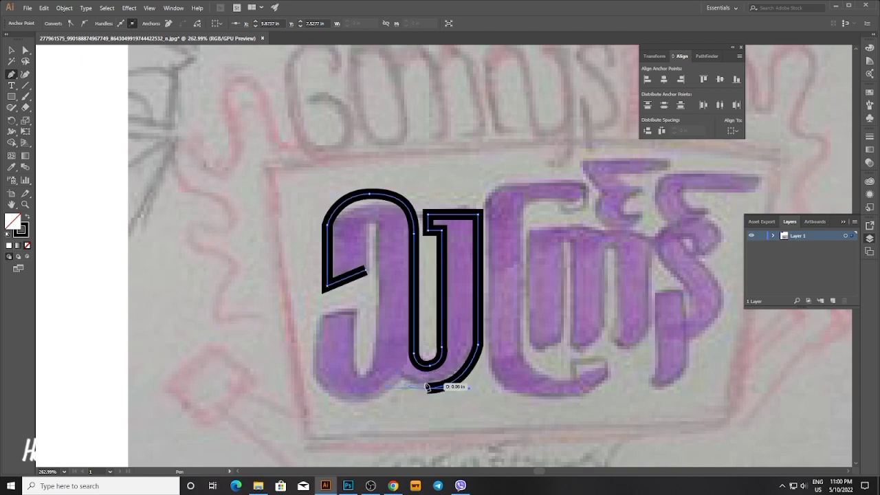
Continue the outline through the pointed notch between the bowls, around the lower-left bowl and up to the slanted lower-left terminal.
ctrl+click(397, 369)
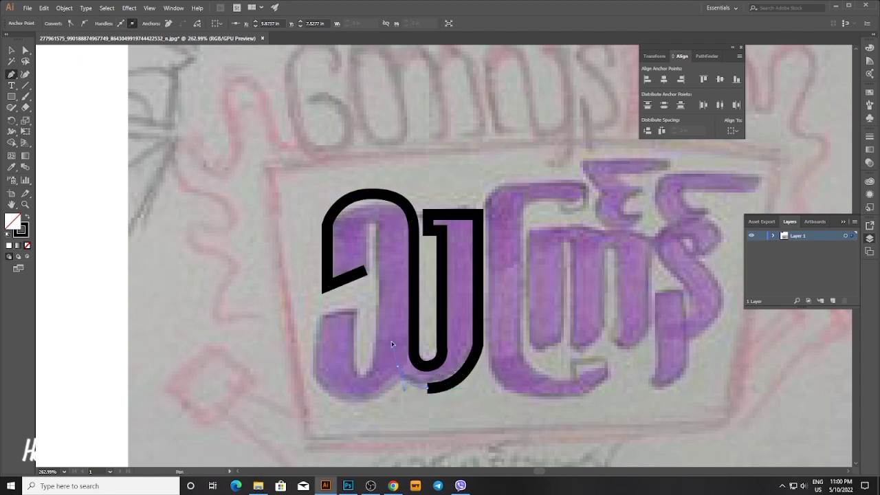
drag(392, 342, 392, 341)
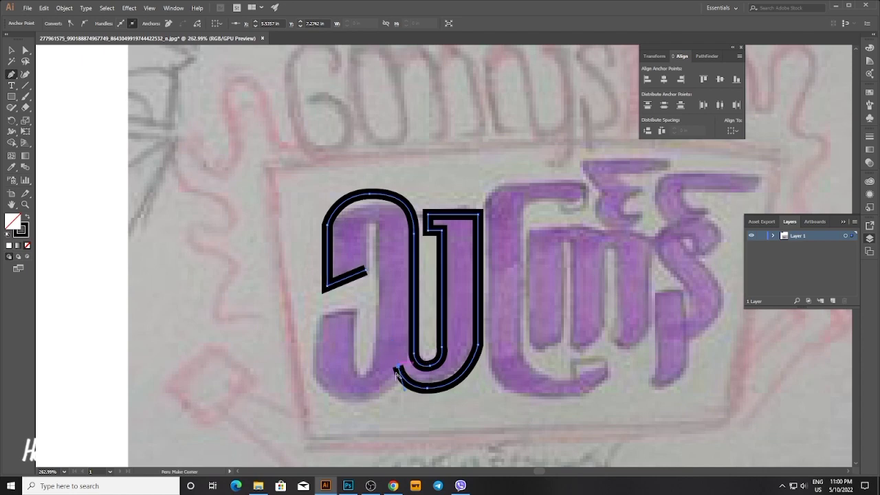
ctrl+click(338, 403)
drag(310, 402, 309, 401)
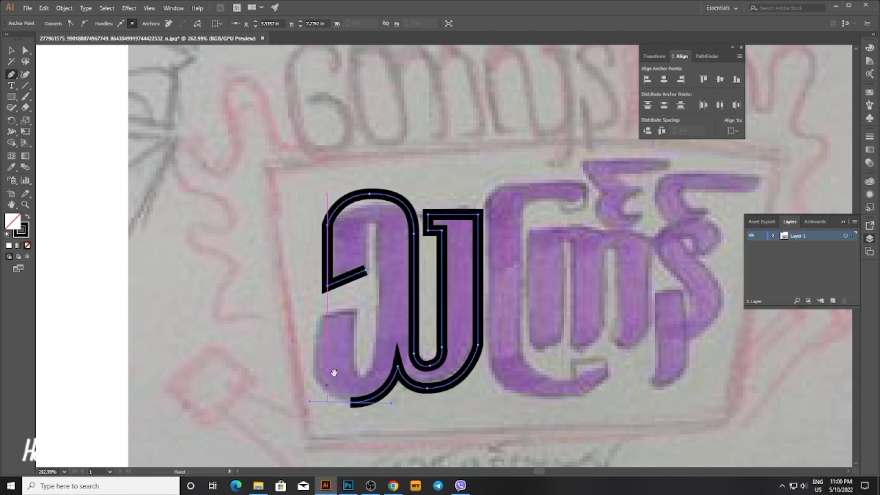
drag(334, 371, 344, 356)
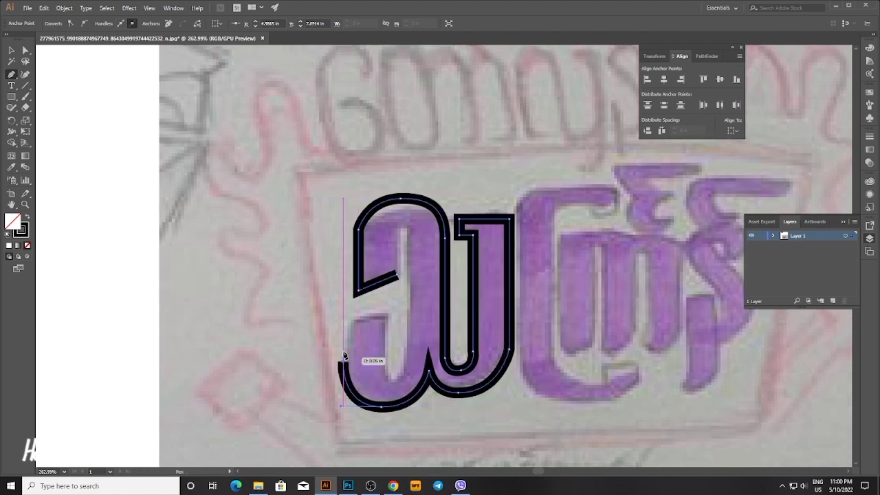
click(343, 320)
click(389, 307)
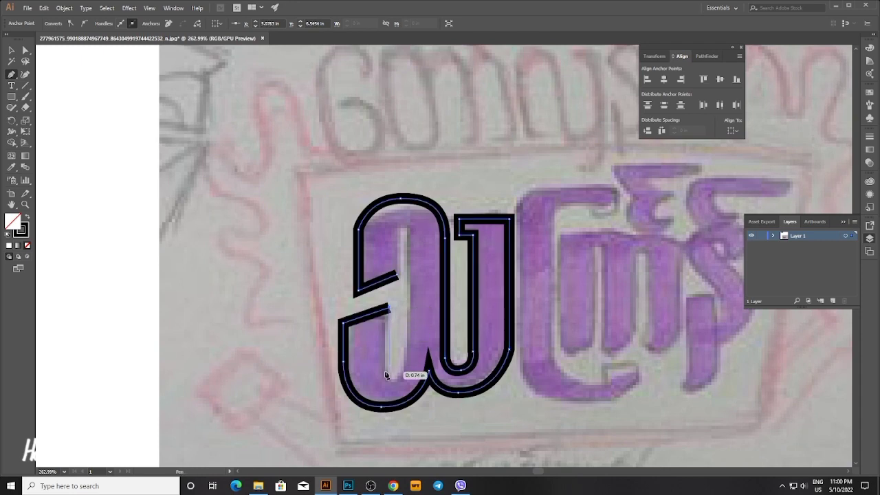
Extend the outline down the left inner gap, around its narrow U-shaped bottom and straight up to the top of the gap.
click(387, 372)
click(402, 381)
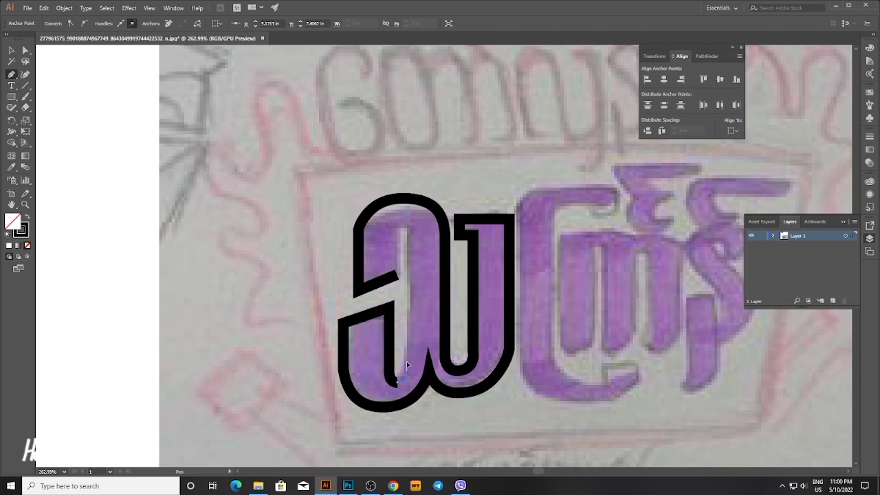
click(406, 374)
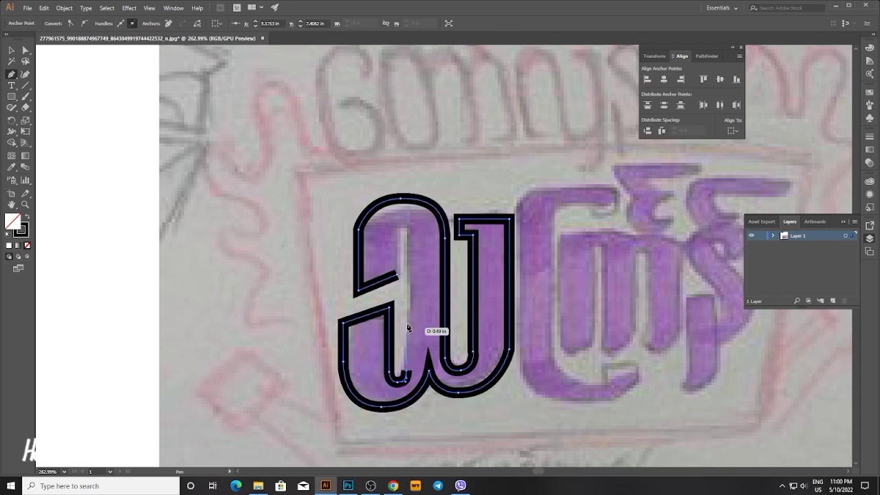
click(399, 225)
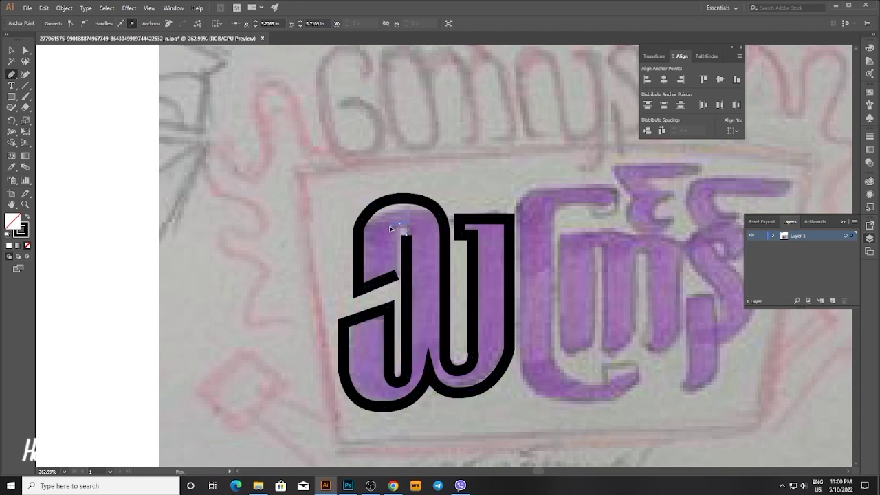
Round off the top of the left inner gap, close the path at the upper slanted cut and adjust that closing anchor point.
drag(390, 224, 391, 225)
click(392, 238)
click(396, 273)
key(a)
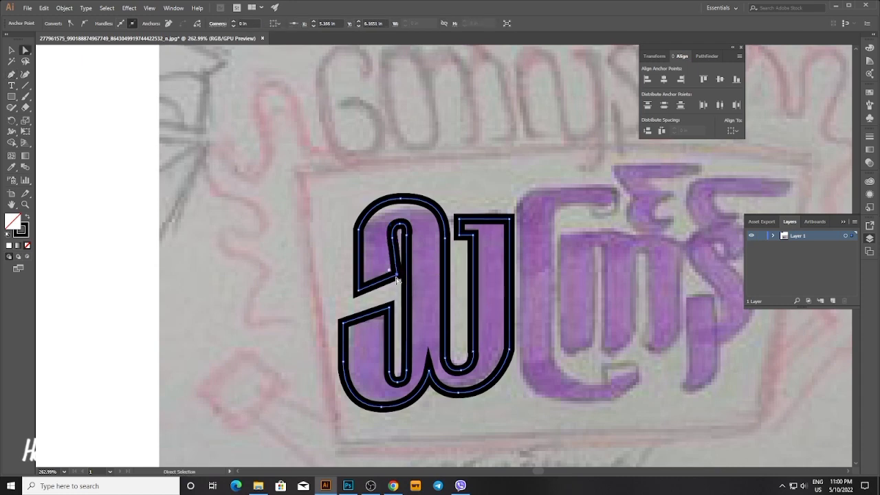
drag(396, 274, 393, 276)
click(331, 161)
Reduce the stroke weight of the first letter's outline to 0.031 in.
key(v)
key(ctrl+a)
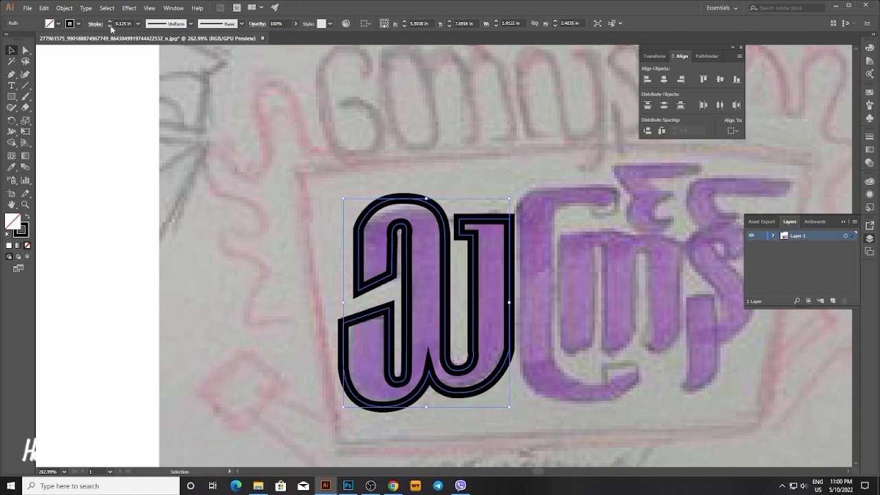
click(146, 48)
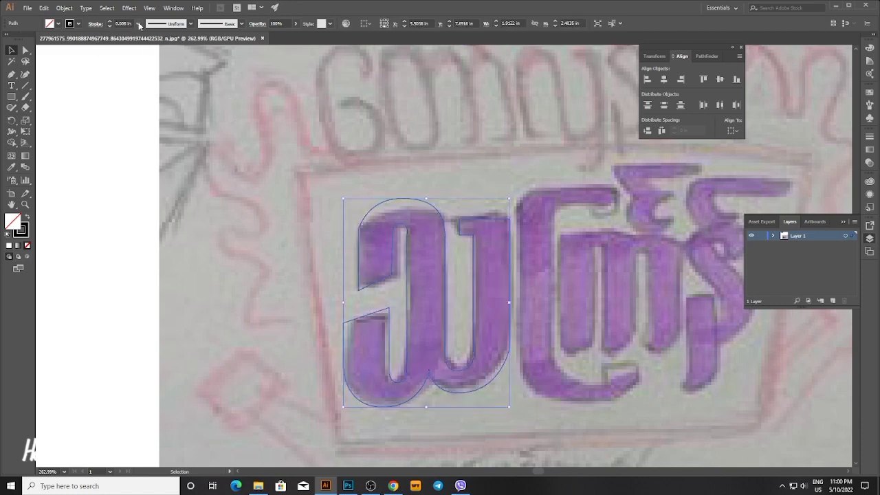
click(140, 24)
click(151, 68)
click(313, 166)
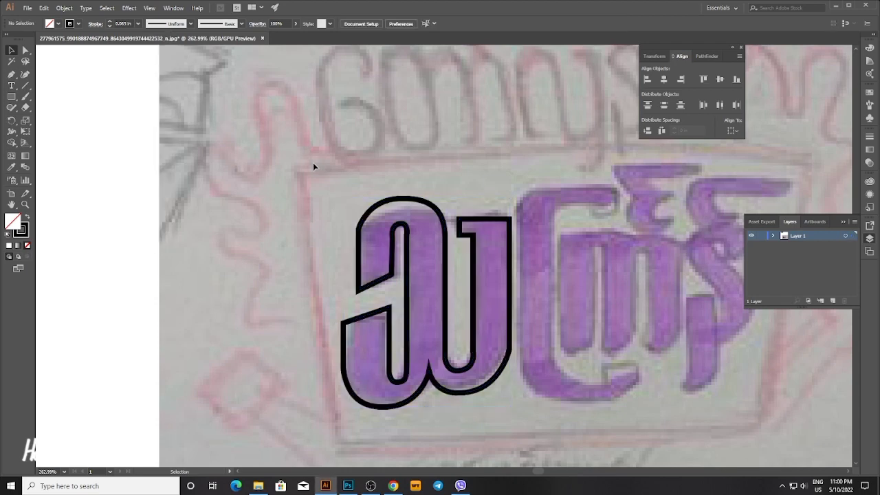
key(ctrl+a)
click(138, 24)
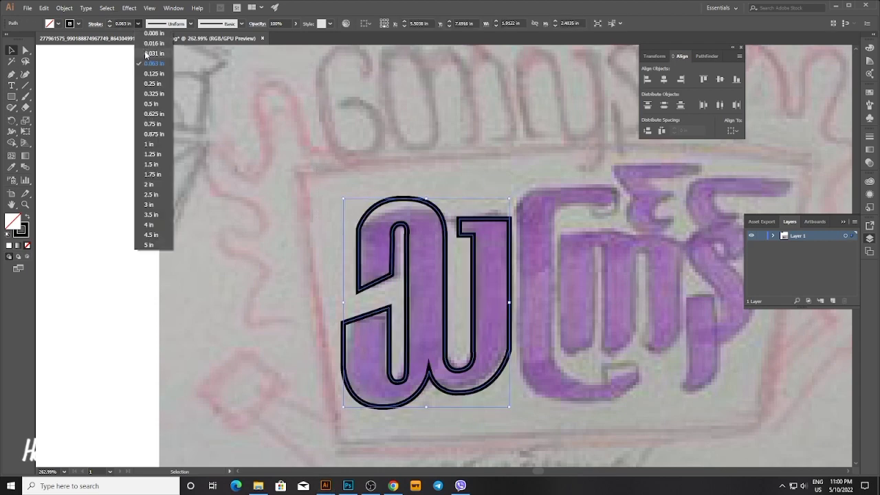
click(152, 55)
click(296, 187)
Shift the two left-edge anchor points of the first letter's upper stem outward and smooth the rounded shoulder above them.
drag(303, 194, 258, 178)
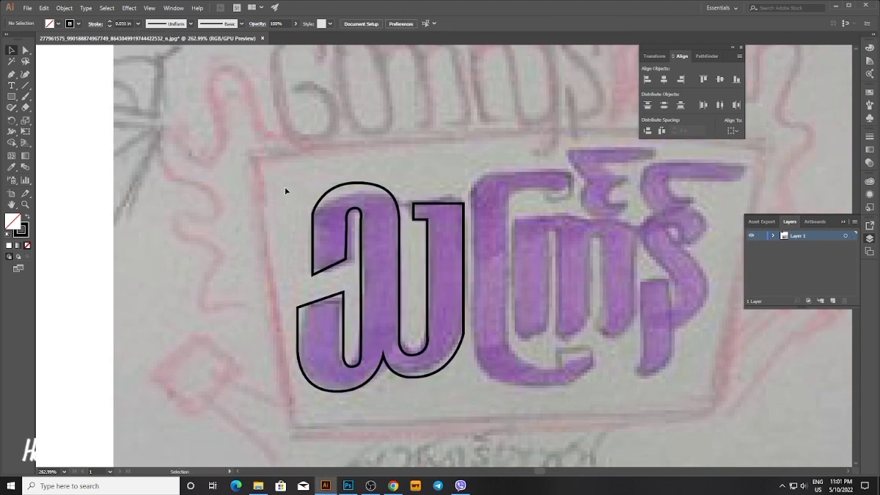
key(a)
click(327, 249)
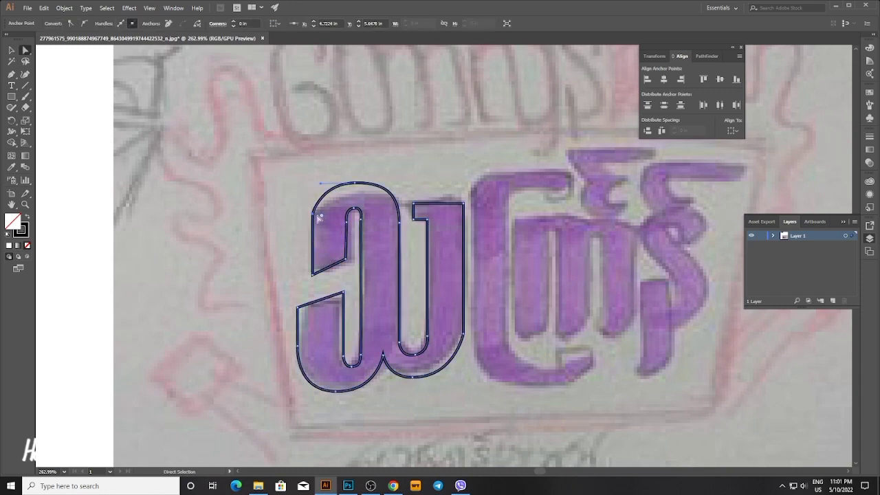
shift+click(312, 275)
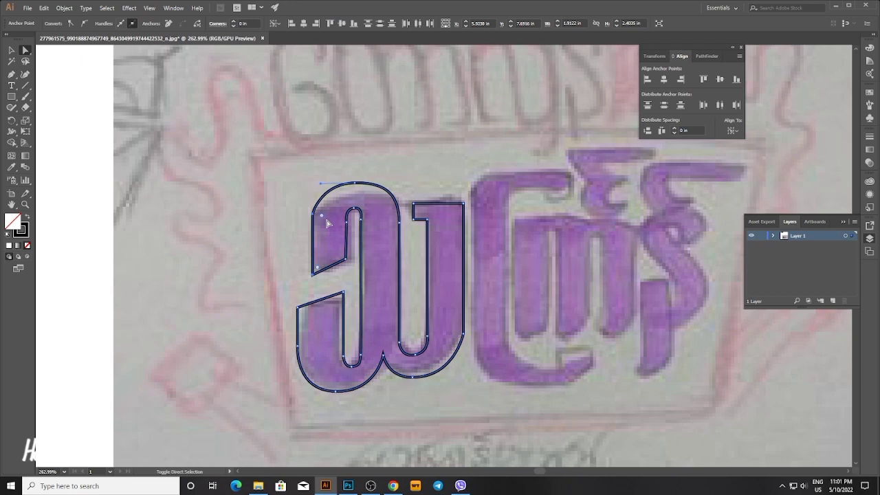
key(Left)
key(Left)
key(Left)
key(Left)
key(Left)
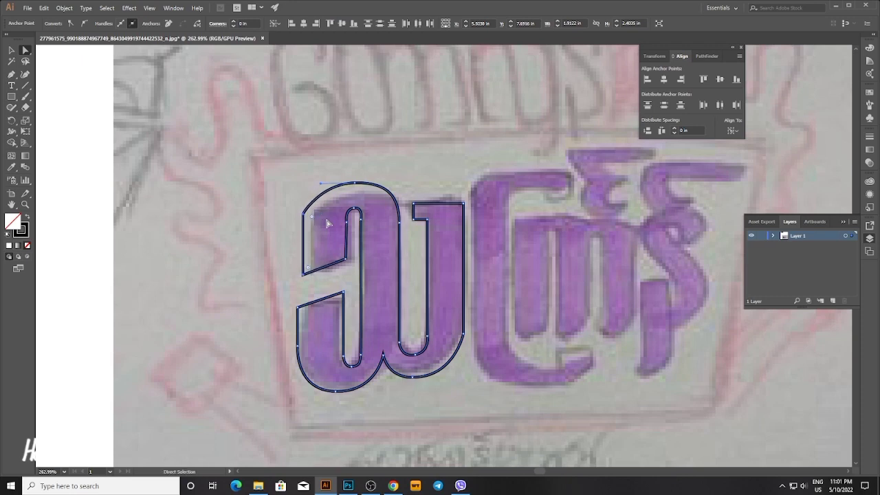
drag(320, 185, 365, 167)
click(405, 178)
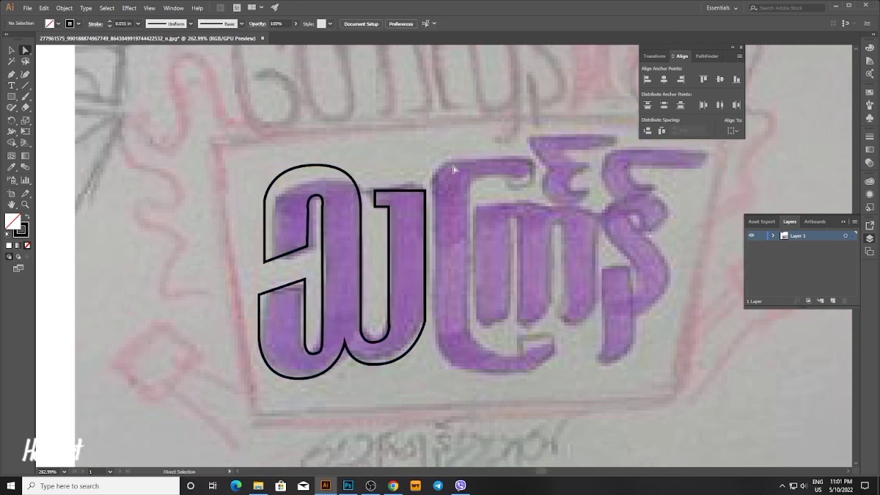
Outline the second, bracket-shaped purple letter with the Pen tool from its outer left edge along the base and around its lower hook.
drag(448, 204, 407, 215)
key(p)
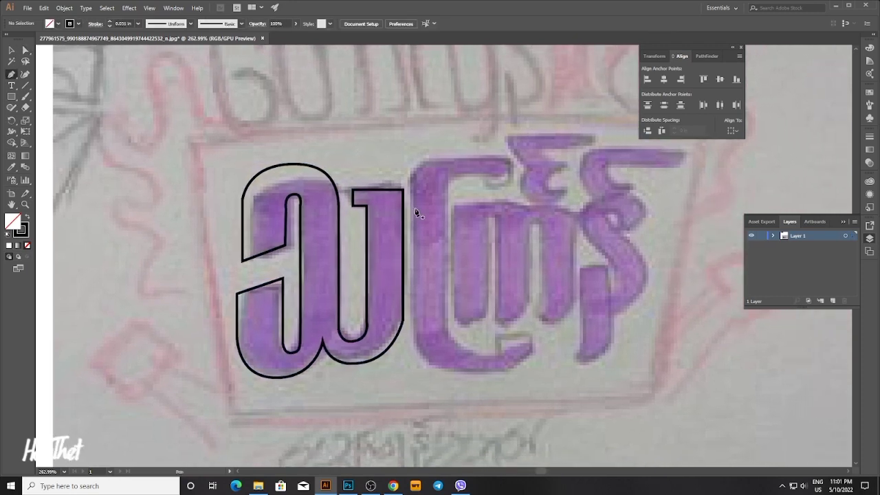
click(412, 334)
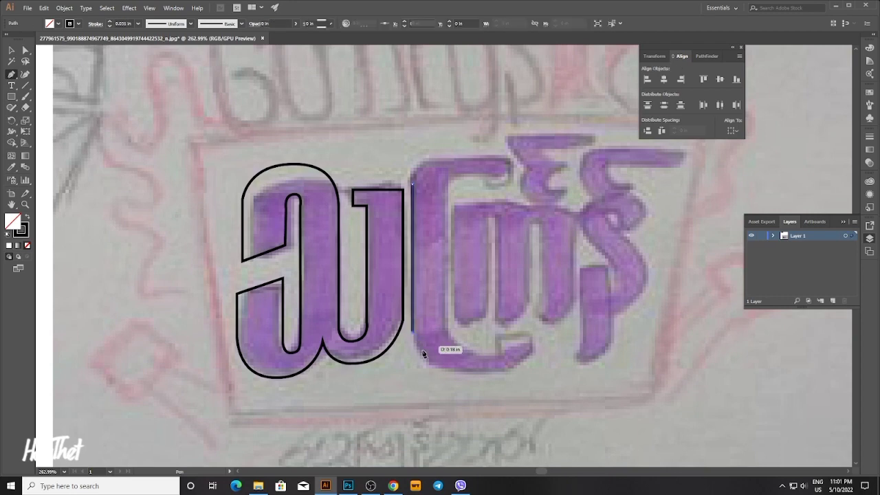
mouse_move(424, 354)
mouse_down()
mouse_move(363, 360)
mouse_move(371, 370)
mouse_move(440, 369)
mouse_move(463, 351)
mouse_move(464, 320)
mouse_move(418, 355)
mouse_move(402, 351)
mouse_up()
click(464, 343)
shift+click(428, 334)
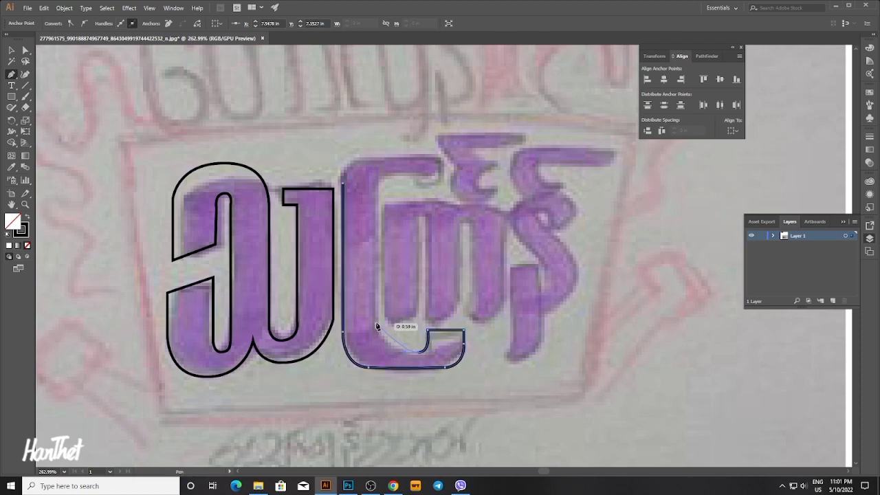
Continue the bracket letter's outline around its lower inner corner and straight up the inner edge of its stem.
drag(376, 323, 376, 297)
key(ctrl+z)
drag(373, 335, 373, 319)
click(374, 189)
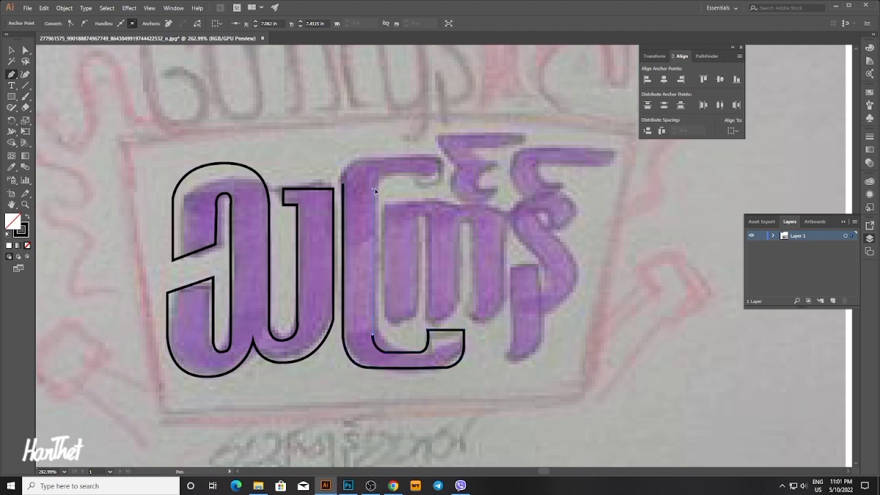
Extend the bracket letter's outline around the upper inner corner and the short downward hook at the end of its top bar.
drag(376, 210, 319, 277)
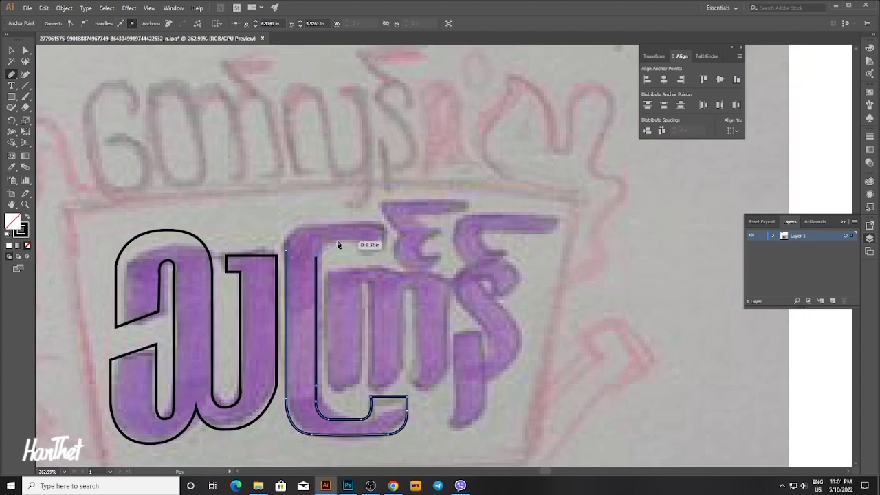
drag(337, 243, 386, 225)
click(385, 240)
shift+click(385, 225)
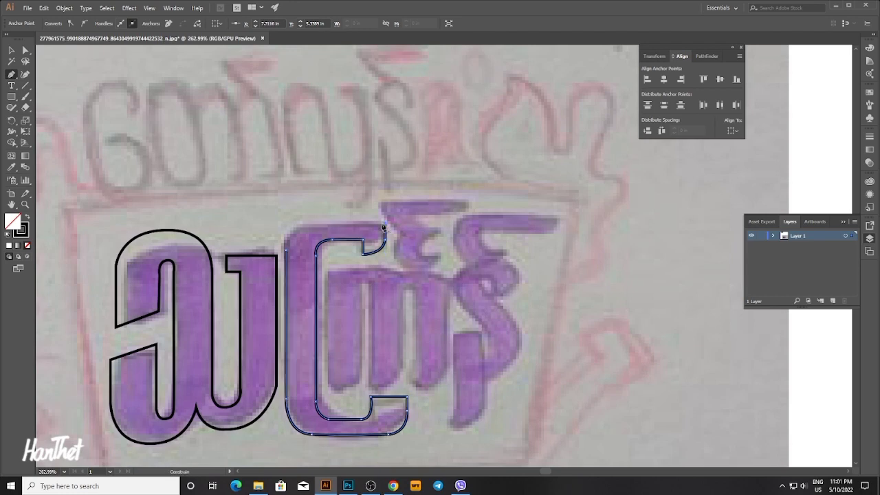
Trace the bracket letter's flat top edge and rounded upper-left corner, closing the path, and deselect it.
drag(313, 229, 310, 228)
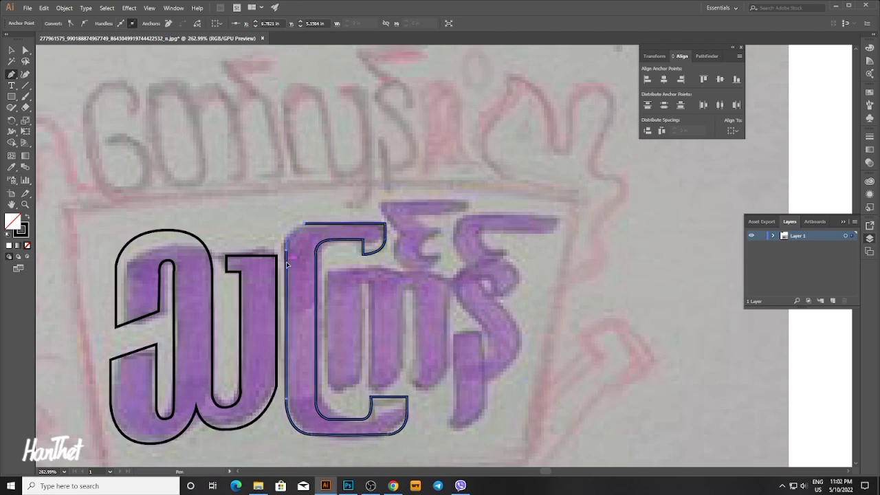
drag(286, 271, 286, 274)
key(v)
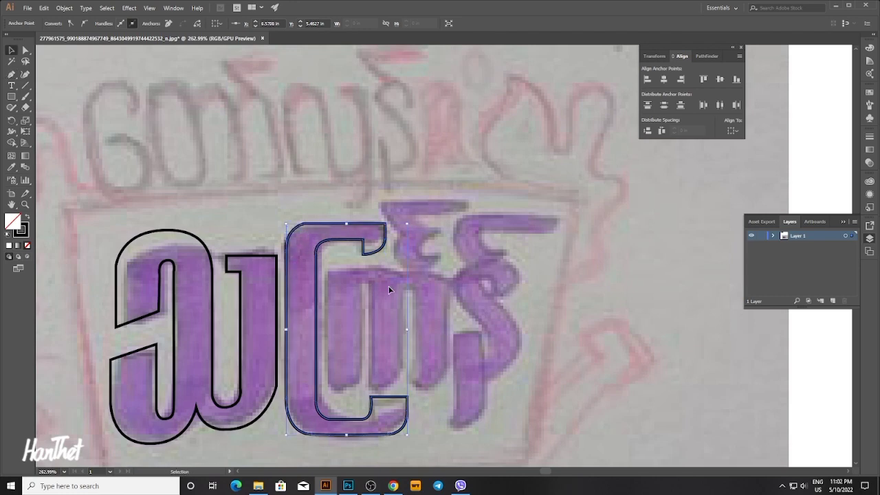
click(390, 288)
Outline the left leg of the three-legged purple letter with the Pen tool, including its curved foot and the narrow arch beside it.
key(p)
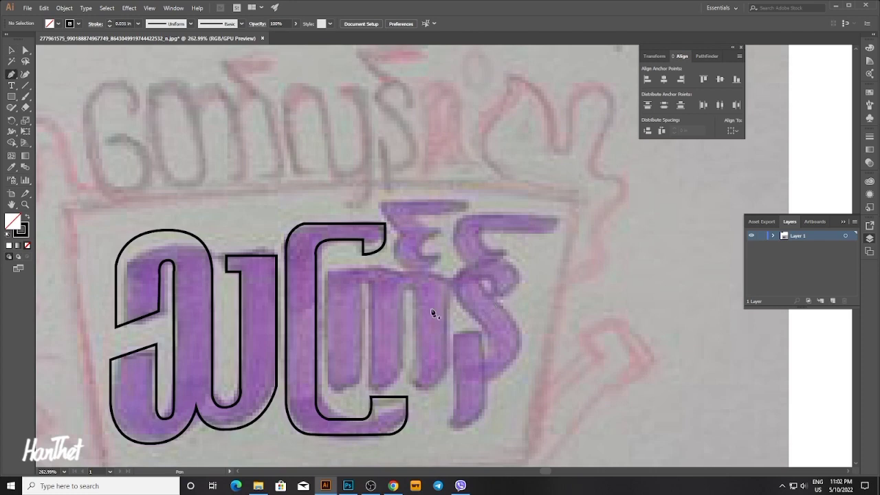
click(328, 284)
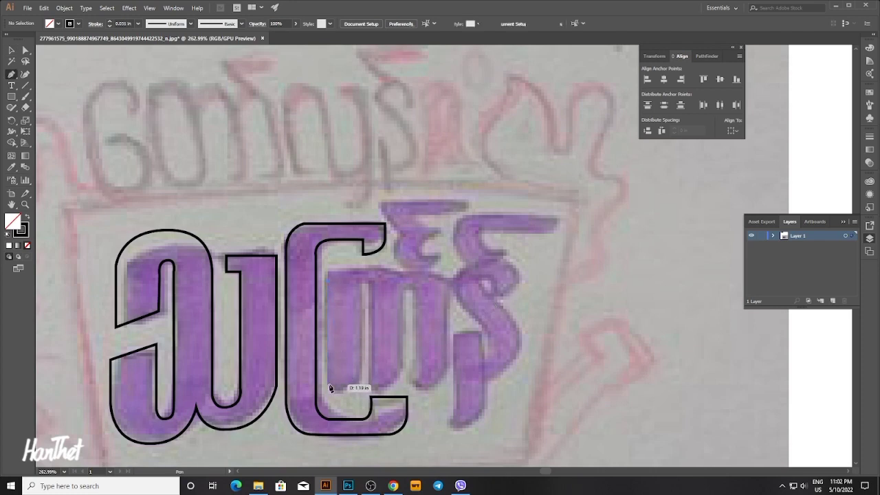
click(329, 389)
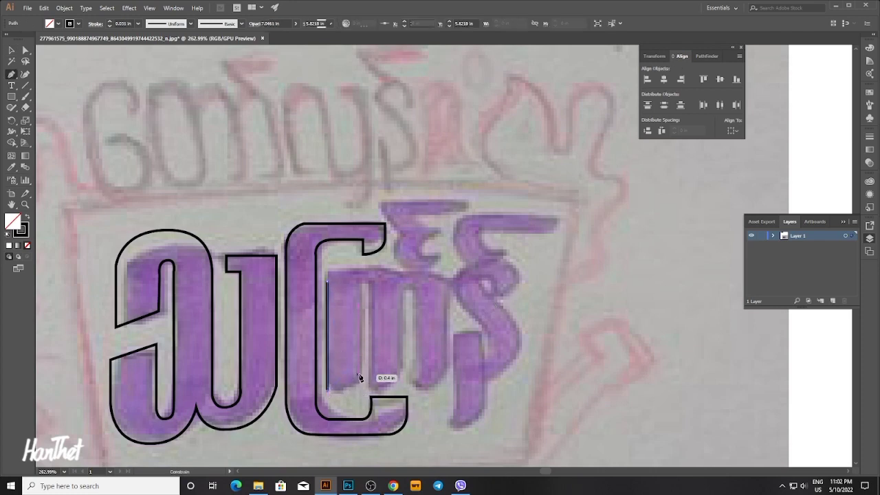
drag(362, 369, 361, 345)
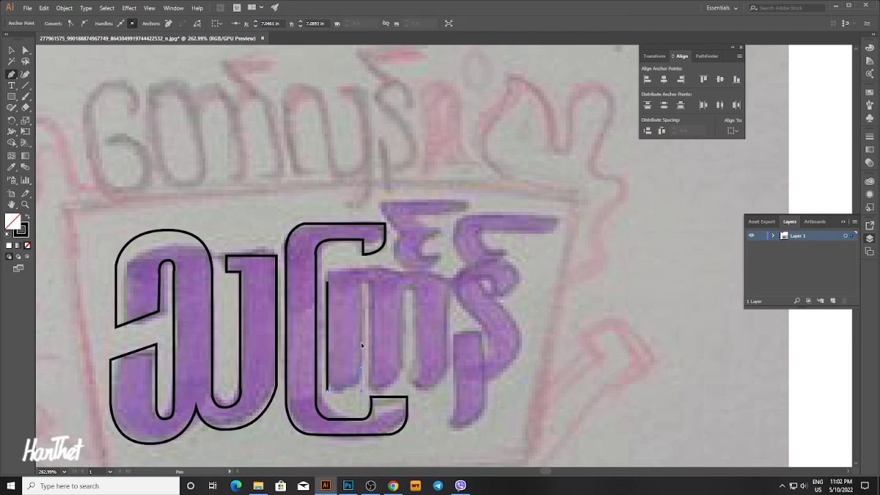
click(362, 287)
drag(365, 281, 370, 297)
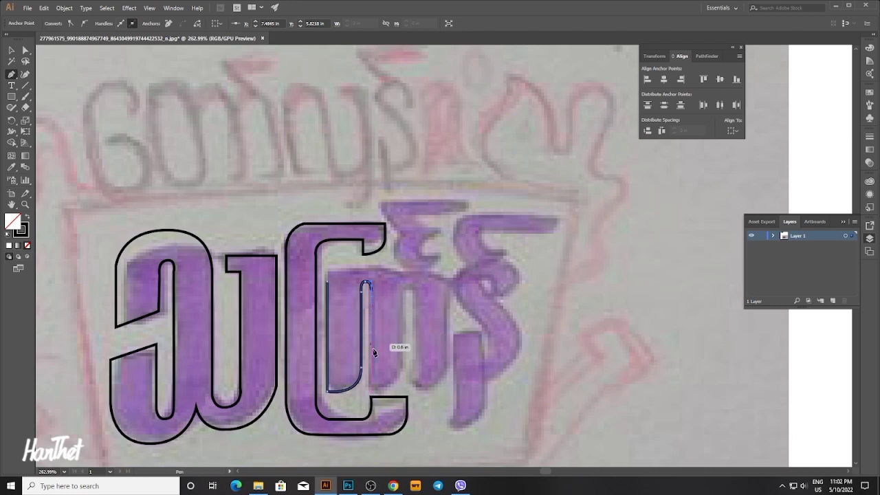
Extend the three-legged purple letter's outline around the middle leg, its curved foot, and the second narrow arch.
drag(372, 374, 374, 375)
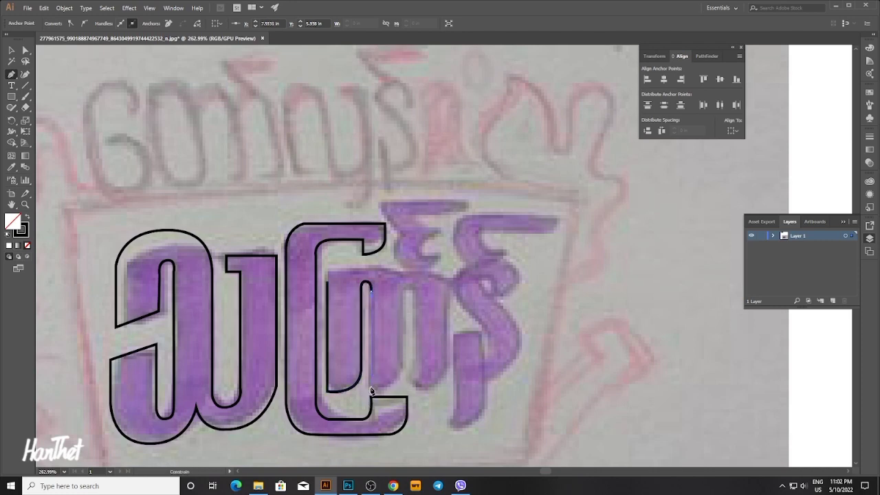
drag(404, 369, 403, 339)
click(403, 365)
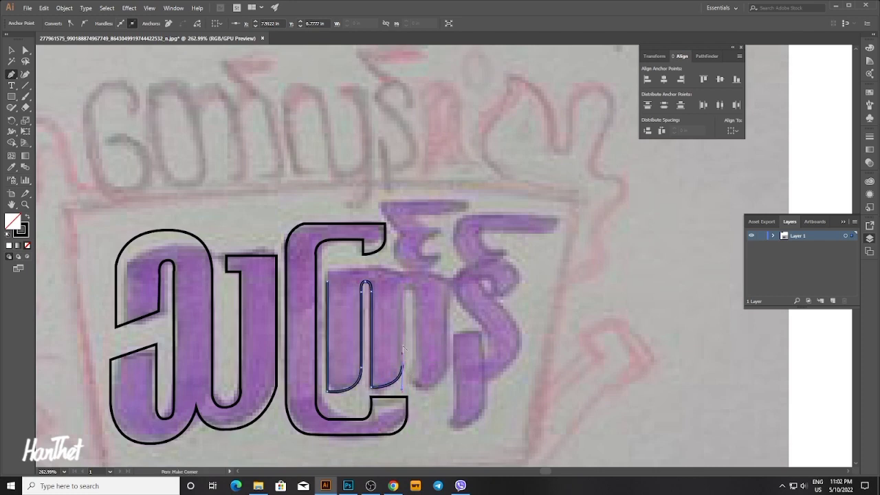
click(404, 282)
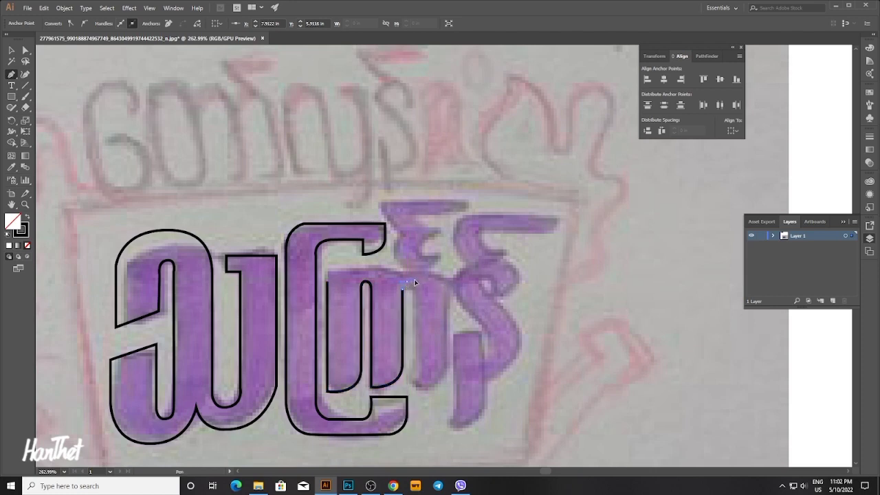
drag(413, 284, 413, 284)
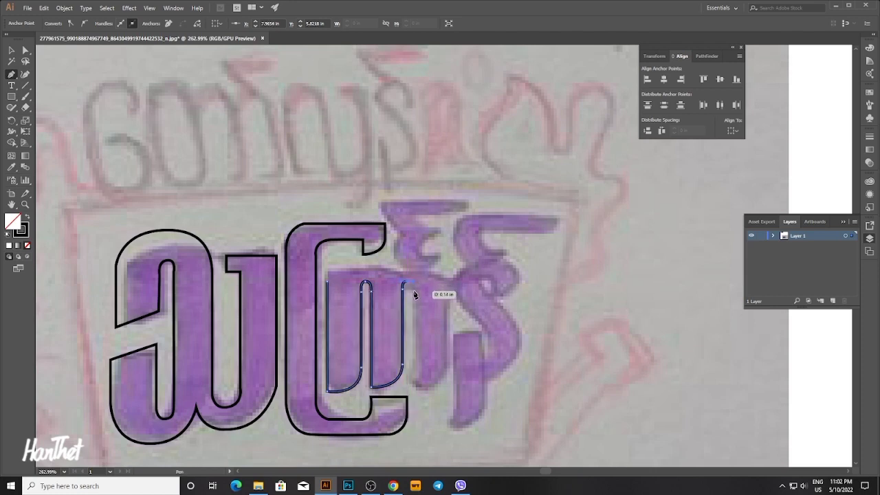
Outline the three-legged letter's right leg with its curved foot and straight outer edge.
click(411, 363)
drag(431, 375, 408, 381)
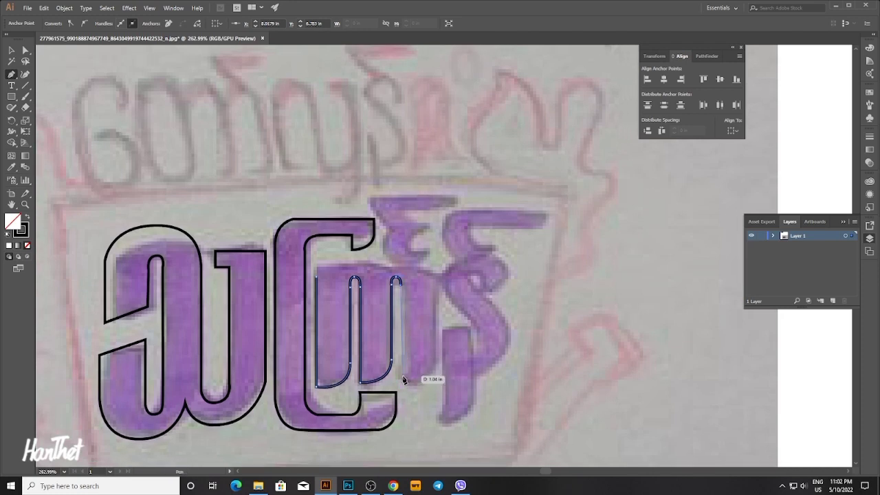
click(401, 381)
drag(432, 353, 432, 324)
click(432, 280)
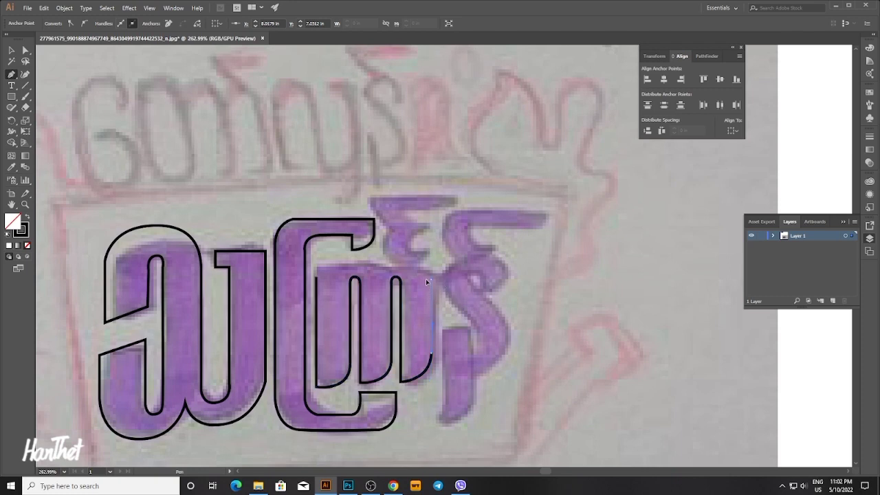
Trace the three-legged letter's rounded right shoulder and notched flat top, closing the path at the upper-left corner, and deselect it.
drag(412, 284, 352, 283)
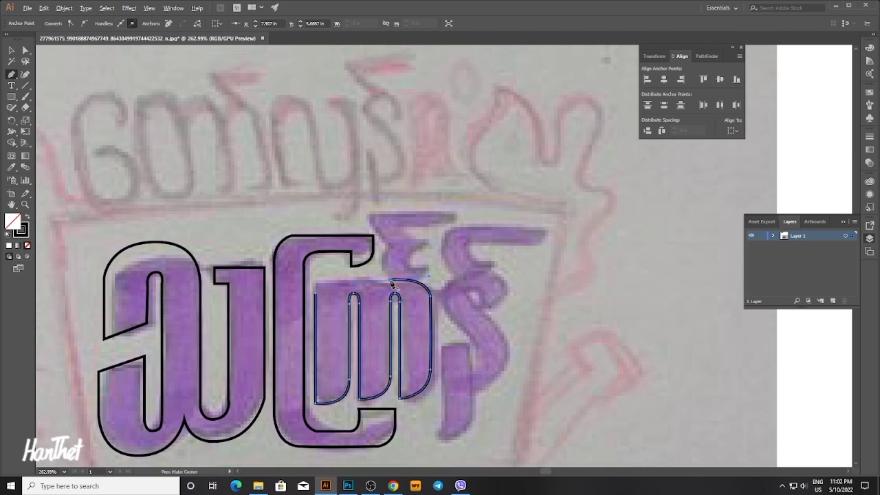
key(ctrl+z)
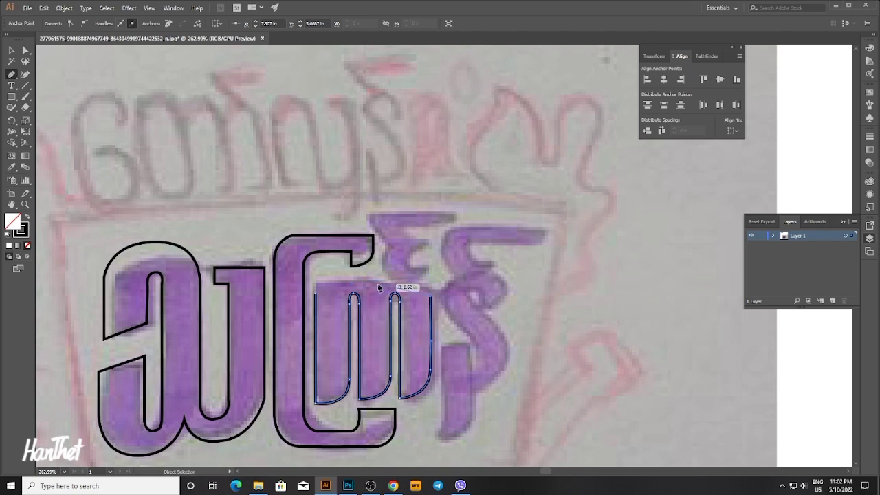
mouse_move(376, 284)
mouse_down()
mouse_move(329, 299)
mouse_move(387, 282)
mouse_move(378, 284)
mouse_up()
alt+click(376, 284)
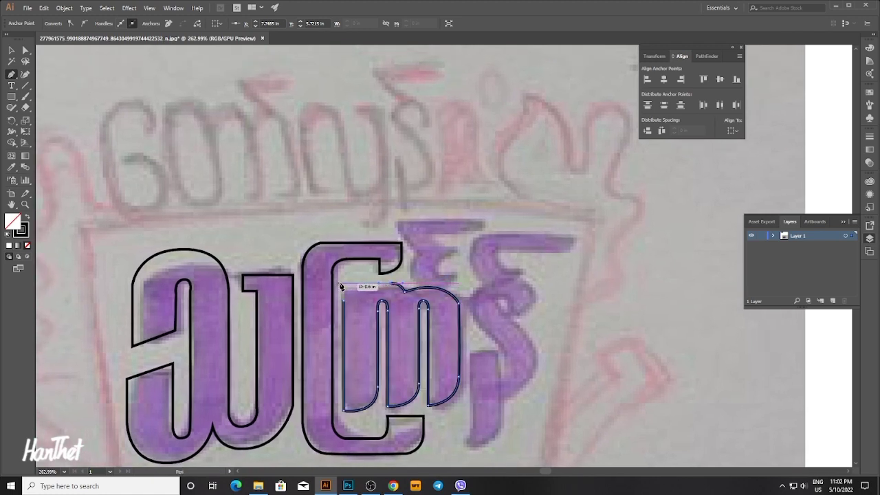
click(340, 283)
click(345, 292)
click(344, 298)
key(v)
click(357, 306)
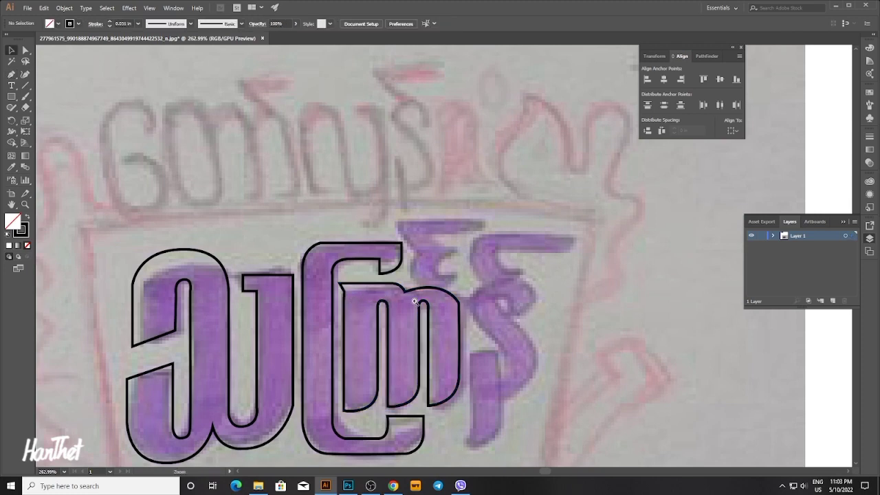
Adjust the notch point in the three-legged letter's top edge and round its upper-right shoulder with a corner of about 0.28 in.
scroll(415, 301, up, 3)
key(a)
click(410, 297)
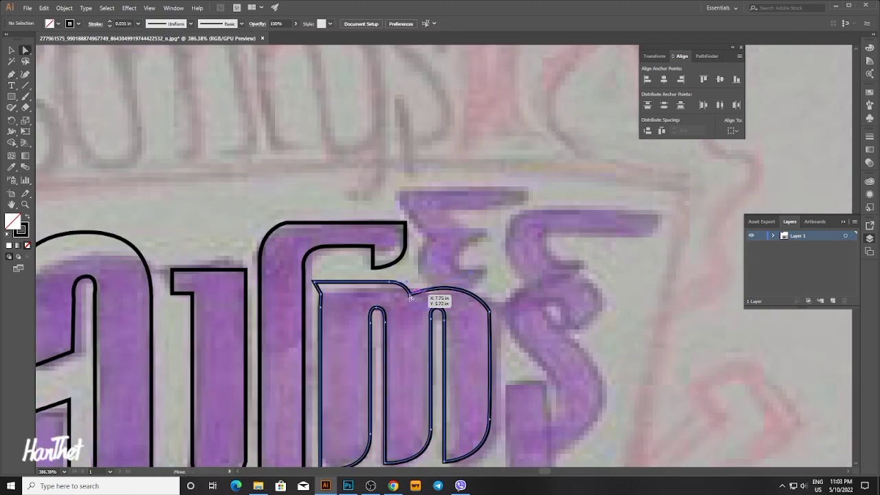
click(398, 291)
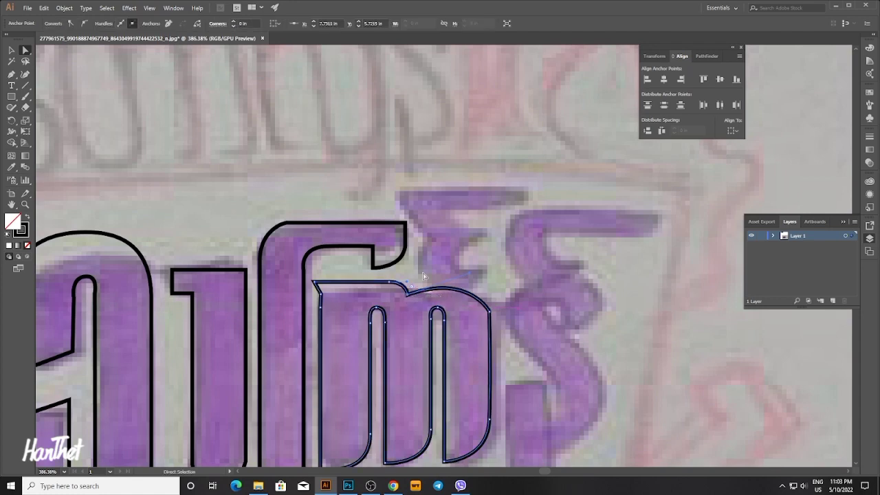
click(486, 317)
drag(485, 318, 461, 345)
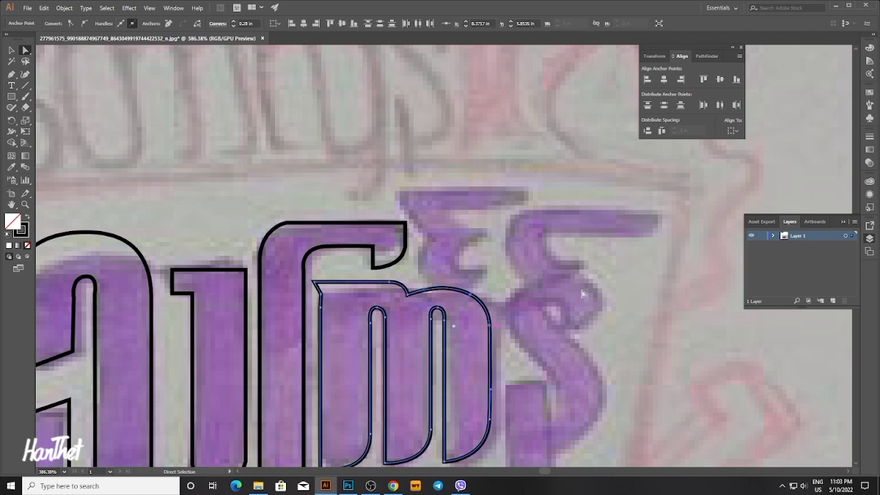
scroll(582, 294, down, 2)
click(465, 263)
key(v)
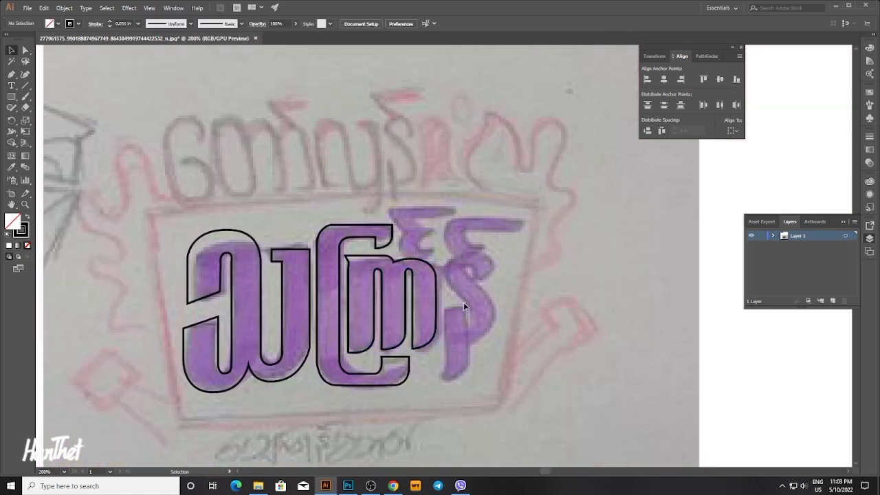
Outline the lower lobe and curved inner notch of the small purple mark above the three-legged letter with the Pen tool.
key(p)
scroll(424, 242, up, 2)
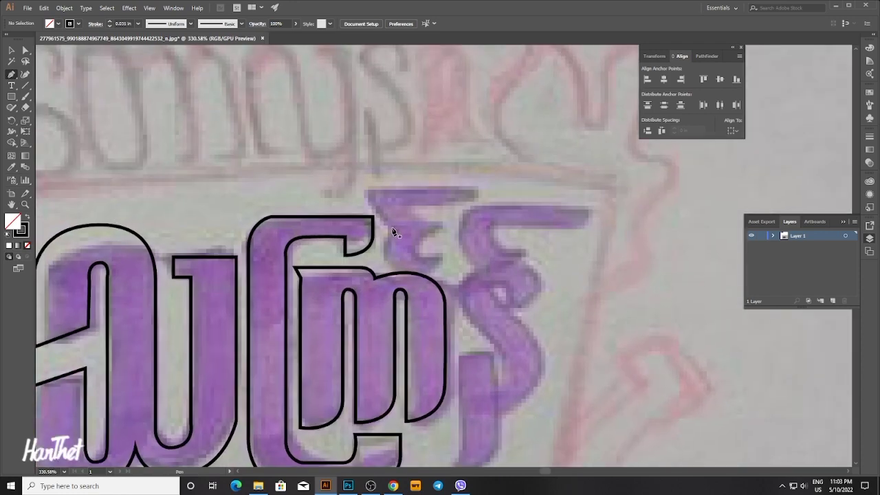
ctrl+click(437, 286)
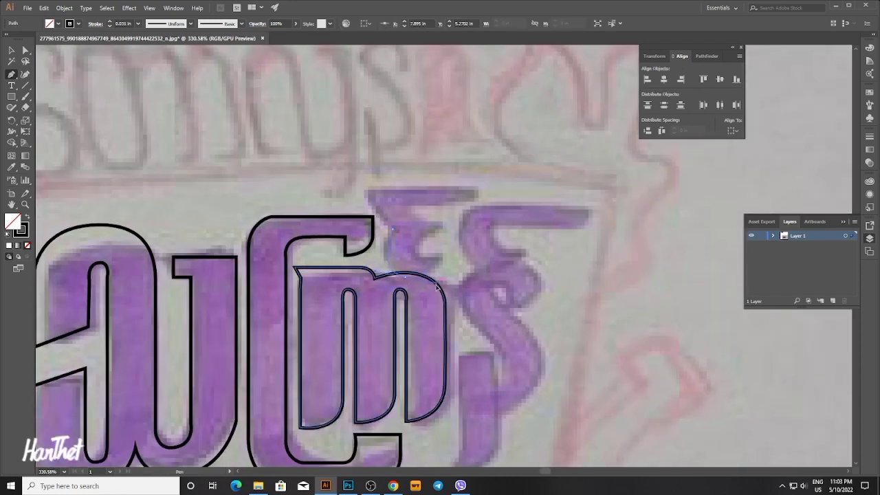
drag(440, 285, 442, 282)
click(443, 254)
drag(420, 253, 444, 232)
click(442, 230)
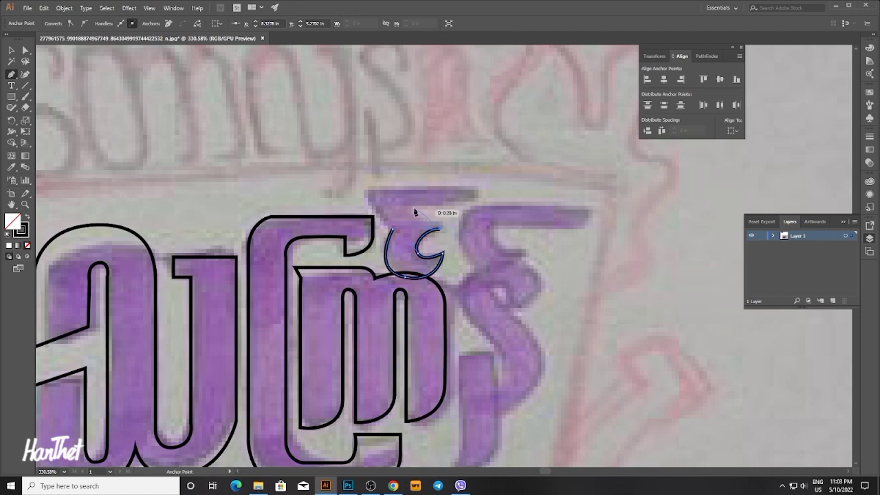
Trace the small mark's upper bar with its curved end, close the path along the slanted left edge, and deselect it.
click(409, 204)
drag(408, 206, 470, 207)
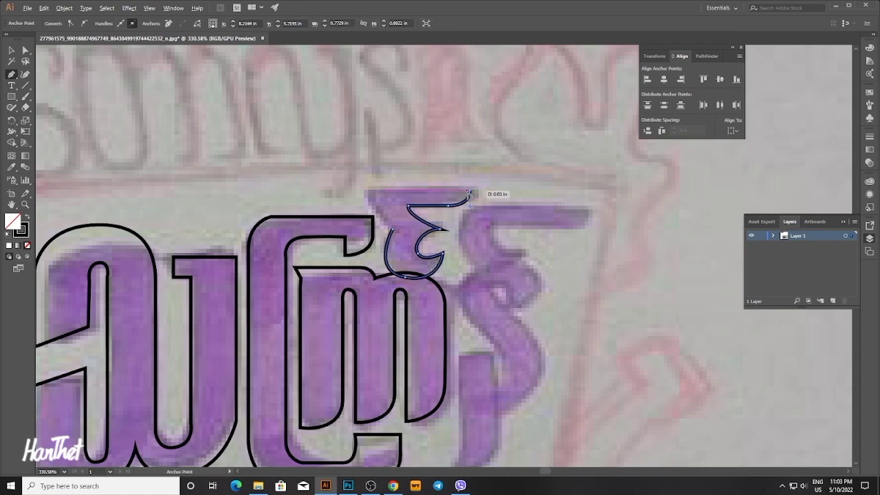
click(470, 193)
drag(371, 190, 393, 231)
click(393, 230)
key(v)
click(494, 224)
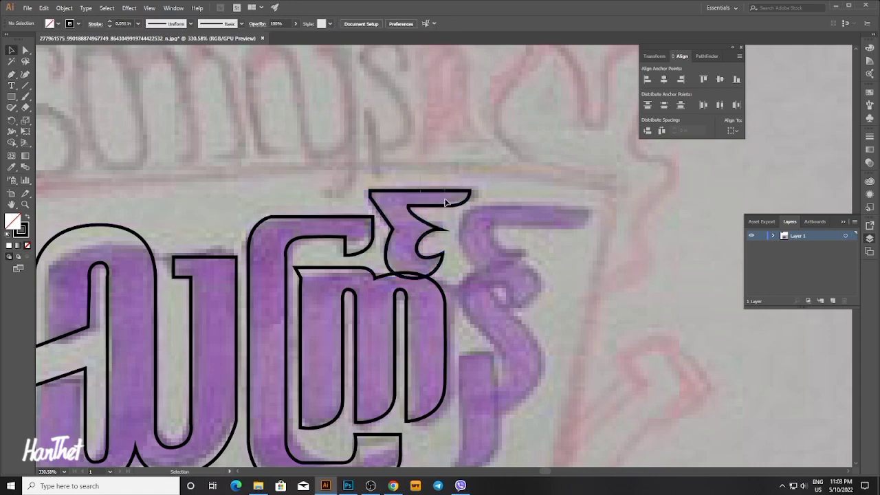
Nudge the small mark up clear of the letter below, reduce its height to about 0.77 in, and deselect it.
drag(446, 203, 445, 199)
key(Up)
key(Up)
key(Up)
key(Up)
key(Up)
key(Up)
key(Up)
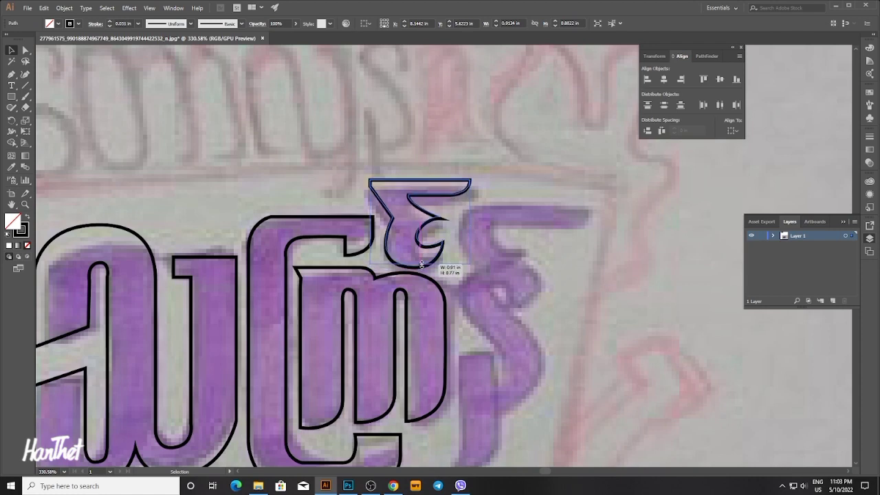
click(444, 206)
drag(428, 197, 430, 200)
key(Down)
click(501, 209)
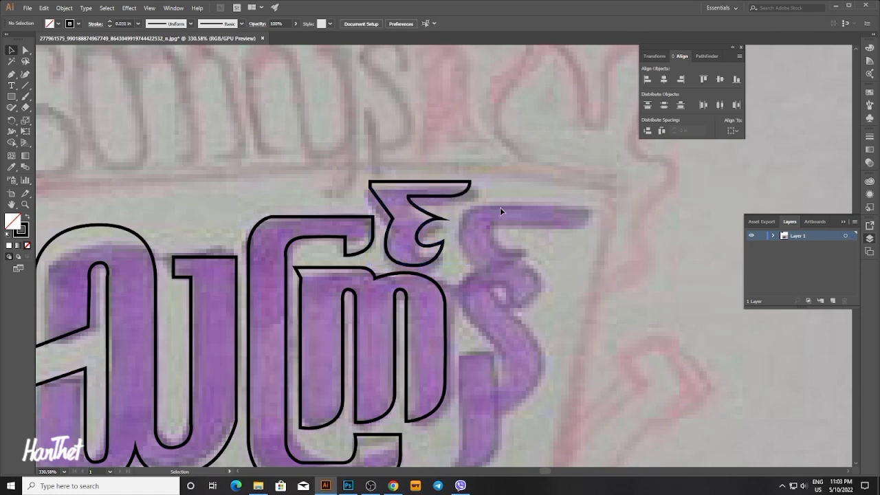
Outline the rounded upper head of the last purple letter with the Pen tool, redoing its top curve.
key(p)
drag(513, 313, 482, 246)
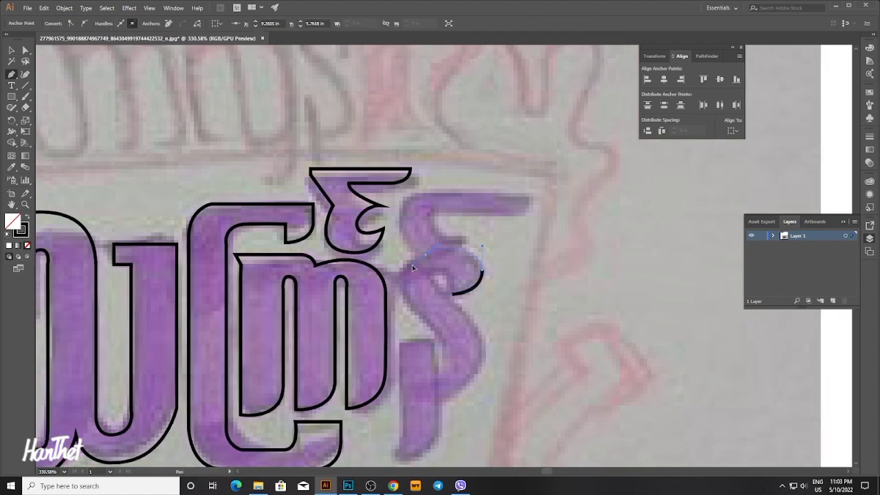
drag(412, 264, 414, 266)
key(ctrl+z)
key(ctrl+z)
drag(483, 262, 408, 255)
click(437, 247)
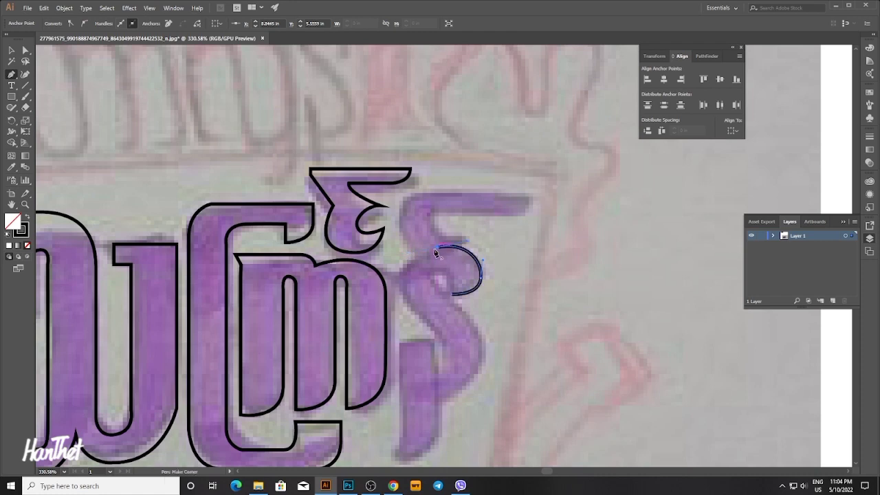
Extend the last letter's outline along its pointed left corner, straight diagonal, inner hook, and the flat top of its lower stem.
click(393, 277)
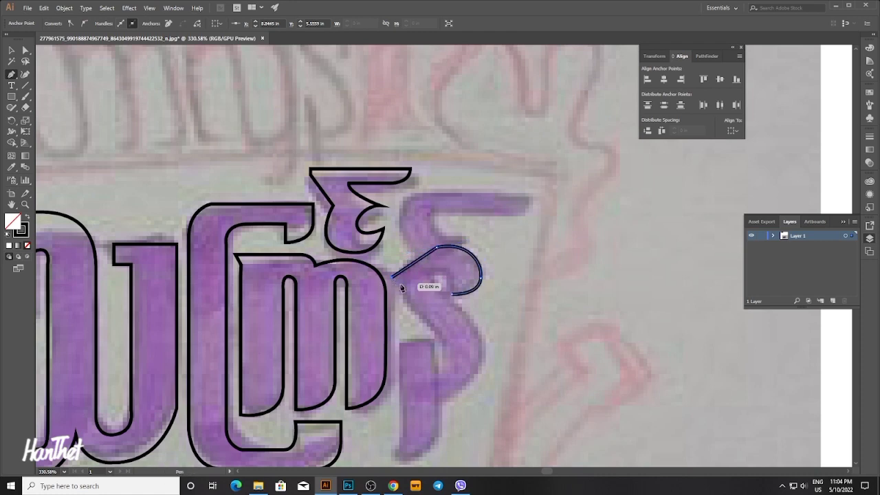
click(449, 351)
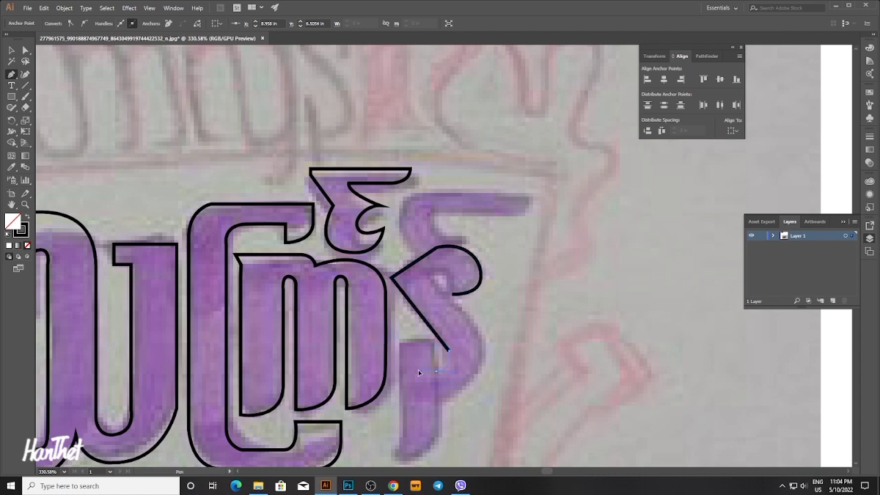
drag(422, 372, 396, 349)
click(436, 372)
key(a)
click(390, 345)
scroll(399, 413, down, 3)
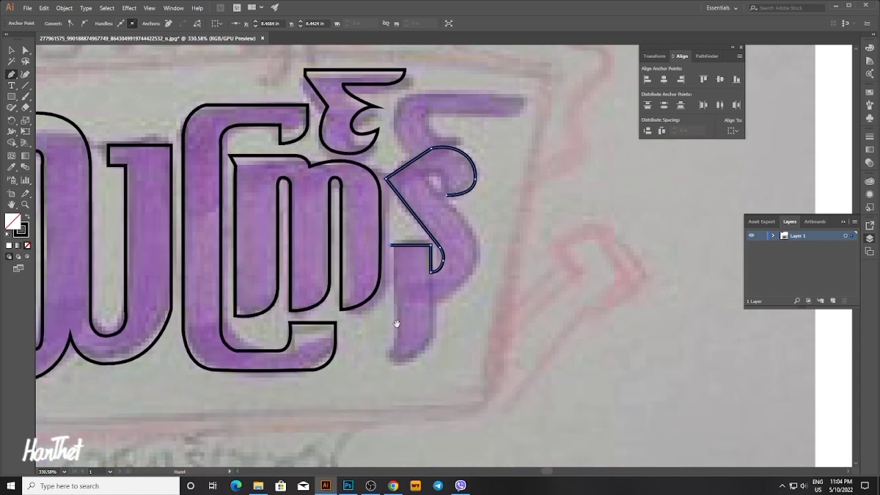
Outline the last letter's lower stem with its curved foot and the rounded bowl beside it.
click(390, 365)
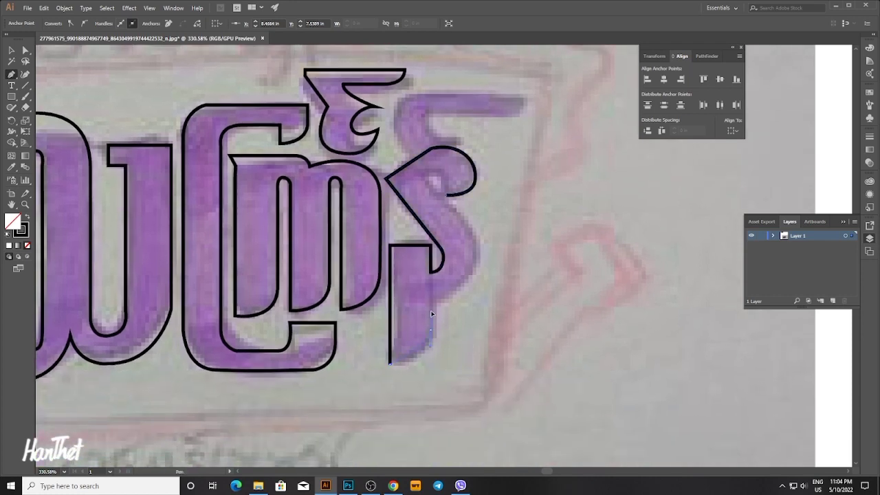
drag(431, 299, 431, 300)
click(431, 330)
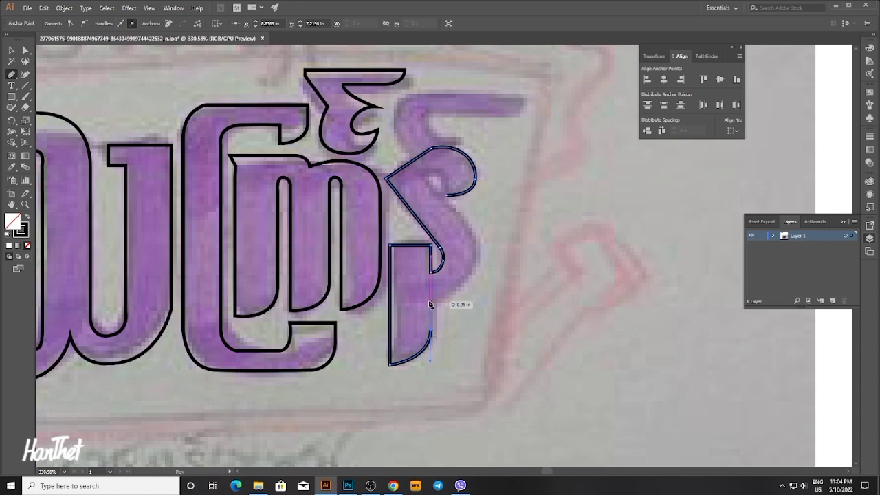
click(431, 300)
key(space)
drag(478, 258, 470, 308)
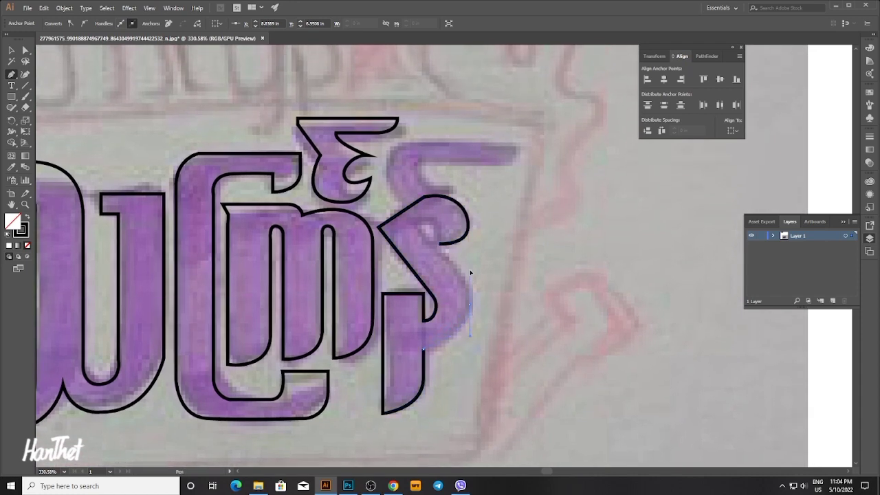
scroll(447, 259, up, 1)
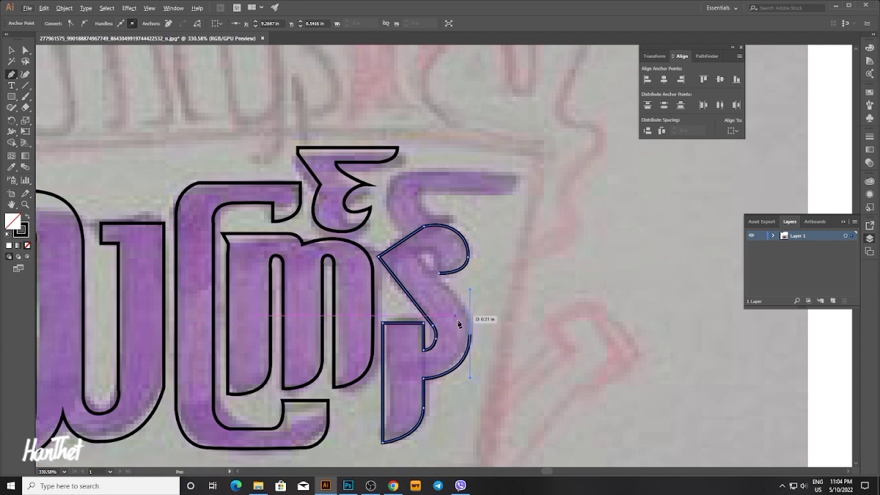
Trace the last letter's outer diagonal edge and small inner curve, close the path at the head, and deselect it.
click(469, 335)
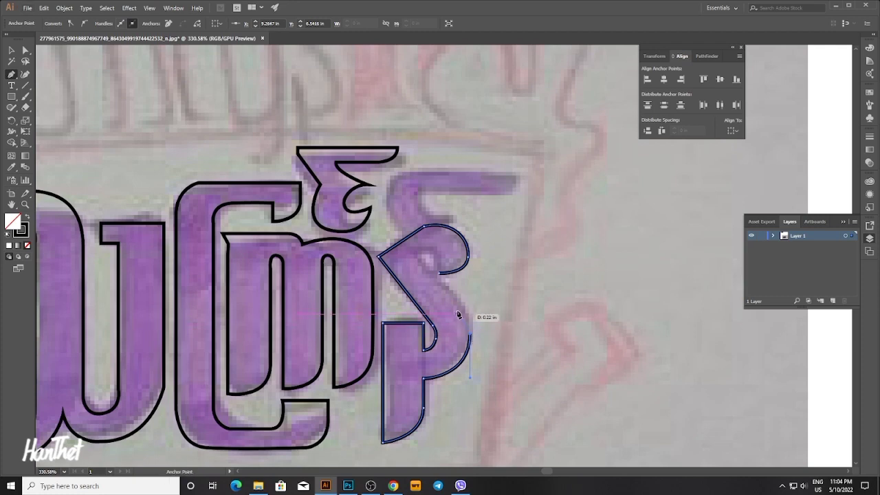
drag(452, 305, 435, 258)
click(454, 305)
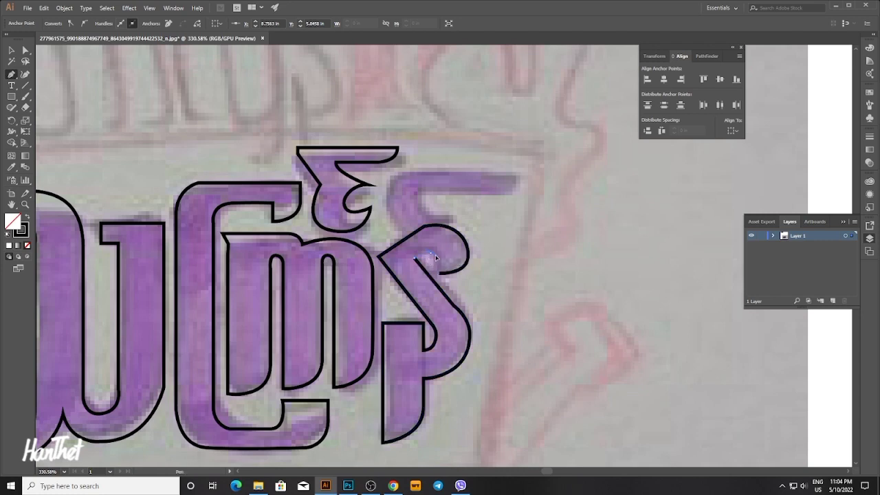
ctrl+click(441, 275)
click(440, 274)
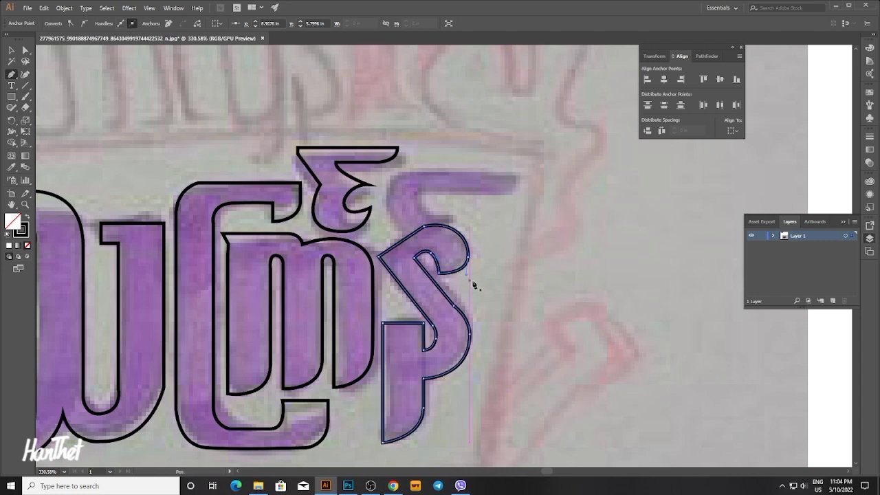
key(v)
click(493, 279)
ctrl+alt+click(465, 255)
ctrl+alt+click(464, 255)
drag(432, 294, 456, 302)
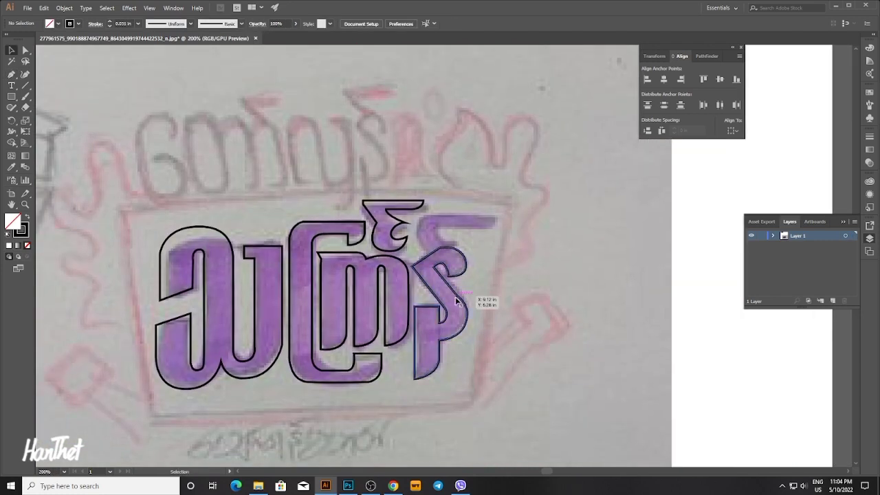
key(p)
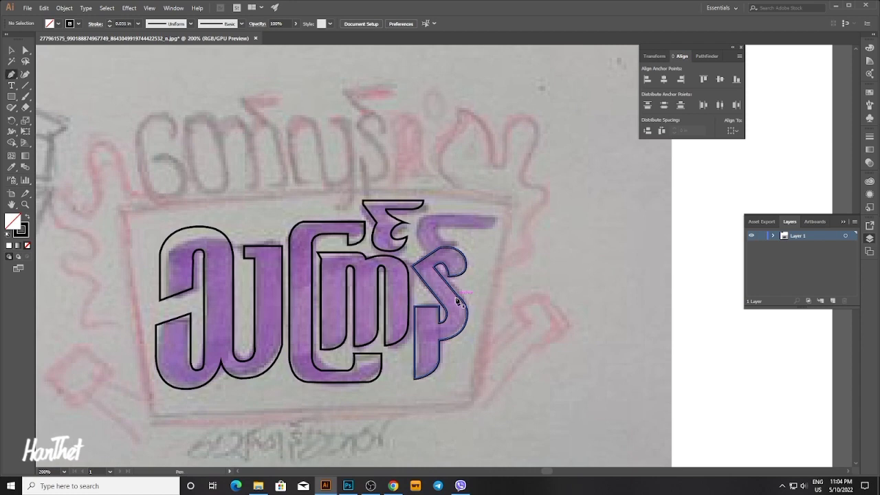
Trace the purple flag-shaped mark above the last letter with the Pen tool as a closed outline.
key(a)
click(442, 252)
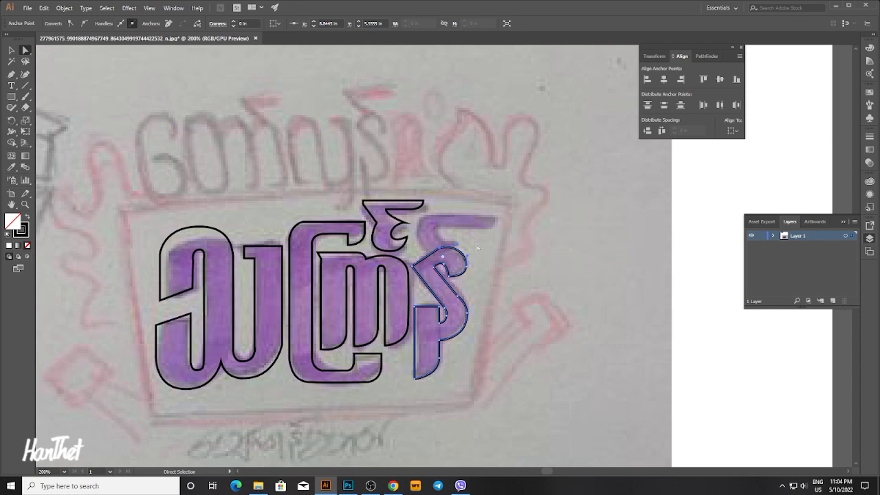
click(477, 247)
key(p)
drag(452, 244, 471, 283)
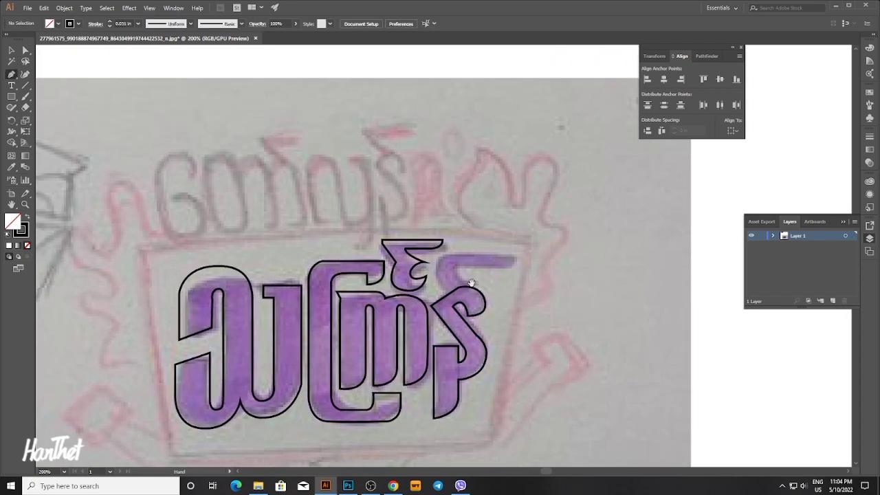
click(474, 283)
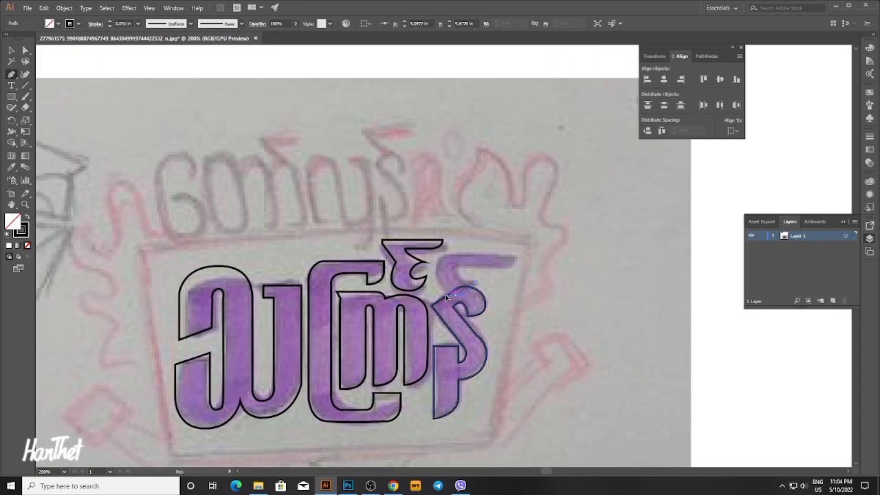
drag(443, 296, 476, 268)
click(518, 254)
click(456, 269)
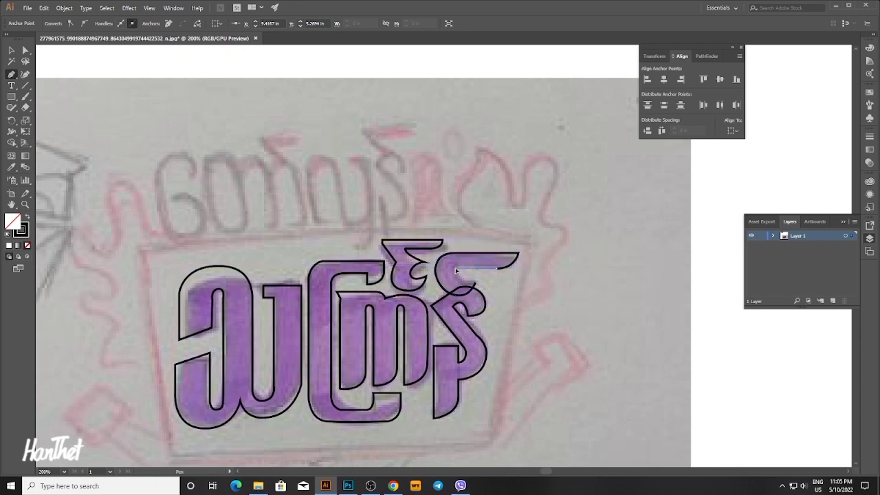
drag(475, 283, 489, 283)
Scale the flag-shaped mark above the last letter down slightly so it clears the letter's rounded head.
key(v)
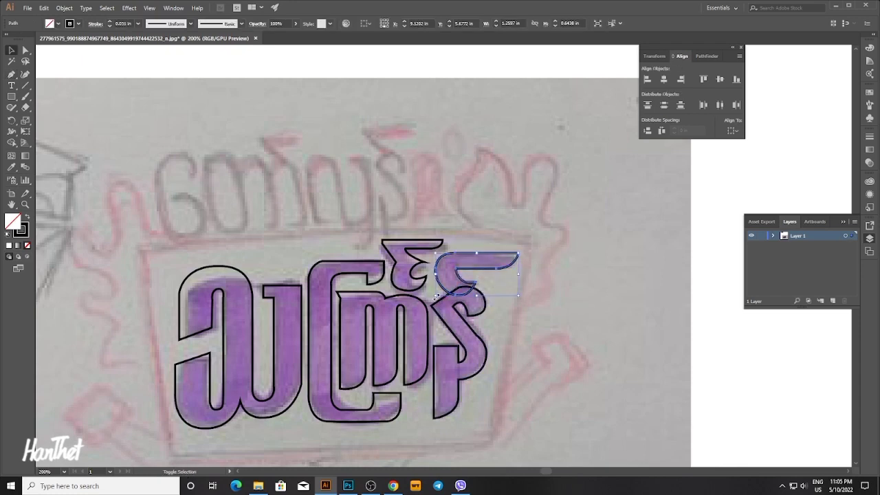
drag(437, 296, 434, 271)
click(535, 309)
key(a)
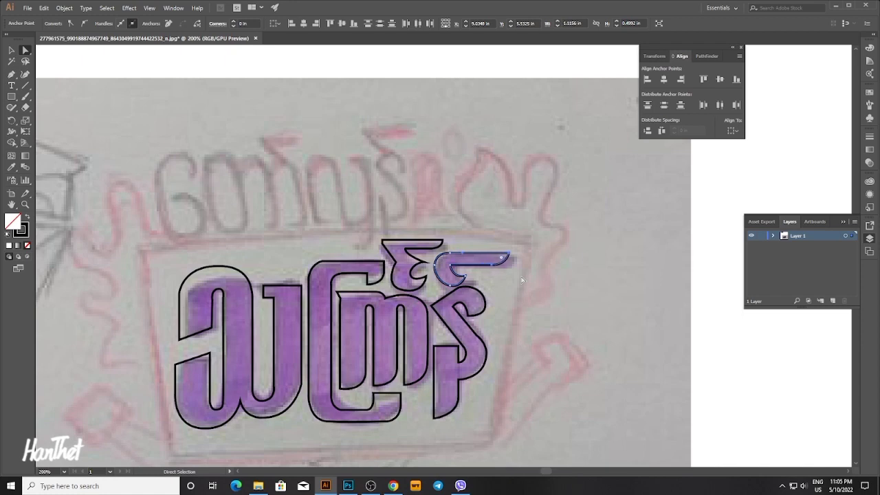
click(522, 280)
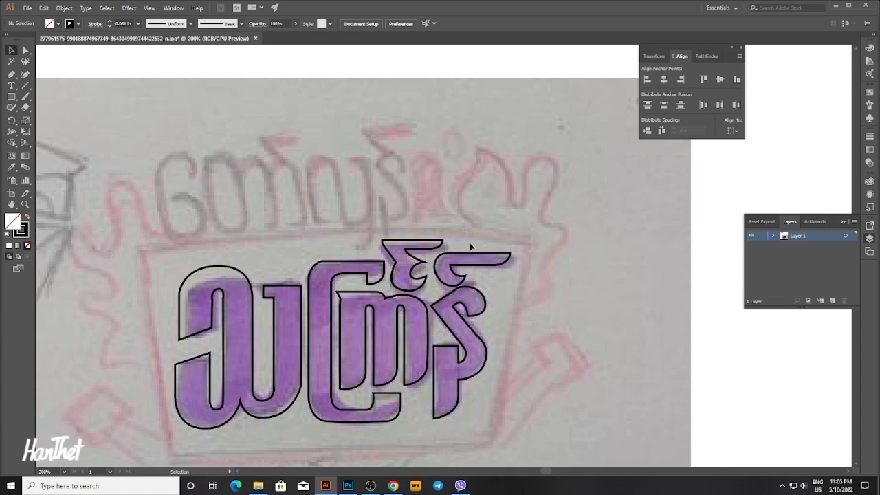
click(502, 259)
click(497, 278)
Move all the traced outlines of the purple word off the photo onto the empty pasteboard beside the artboard.
ctrl+alt+click(385, 296)
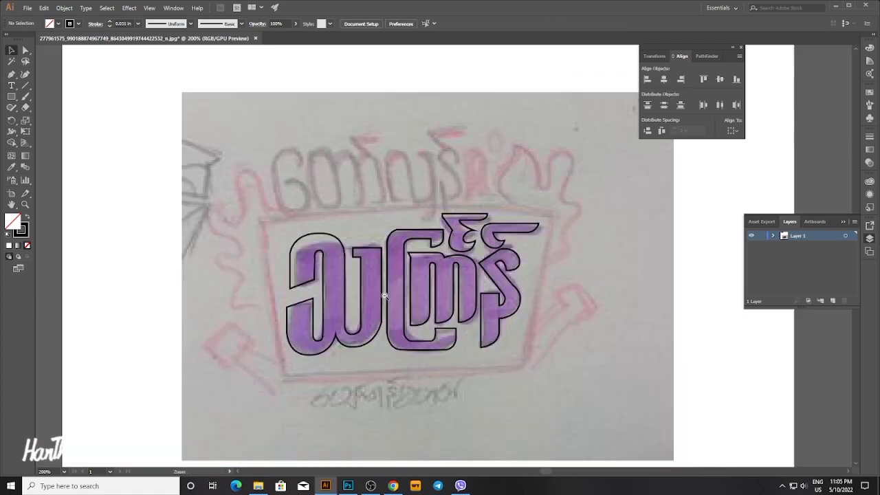
ctrl+alt+click(385, 297)
ctrl+alt+click(385, 296)
click(533, 226)
drag(534, 226, 396, 304)
click(386, 240)
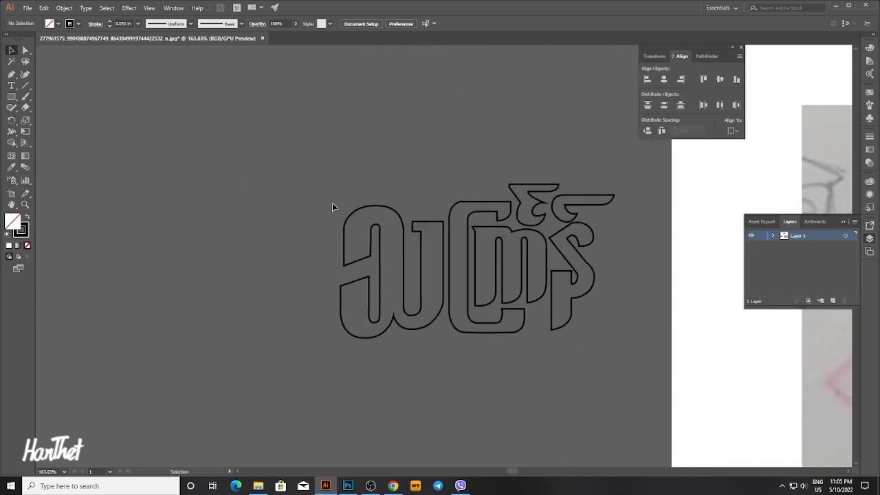
Reduce the first letter's height from its top and bottom edges to match the second letter, and shift it slightly closer.
click(409, 273)
drag(392, 204, 396, 203)
click(417, 364)
click(385, 290)
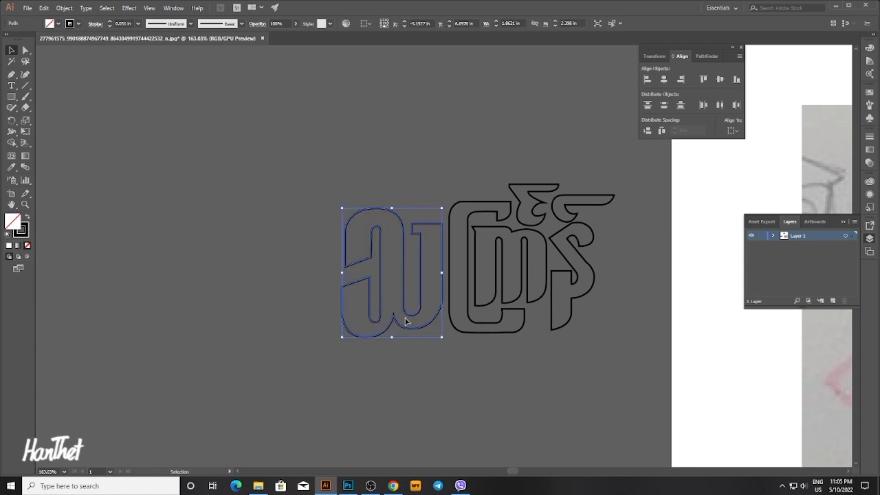
drag(392, 338, 394, 332)
click(402, 354)
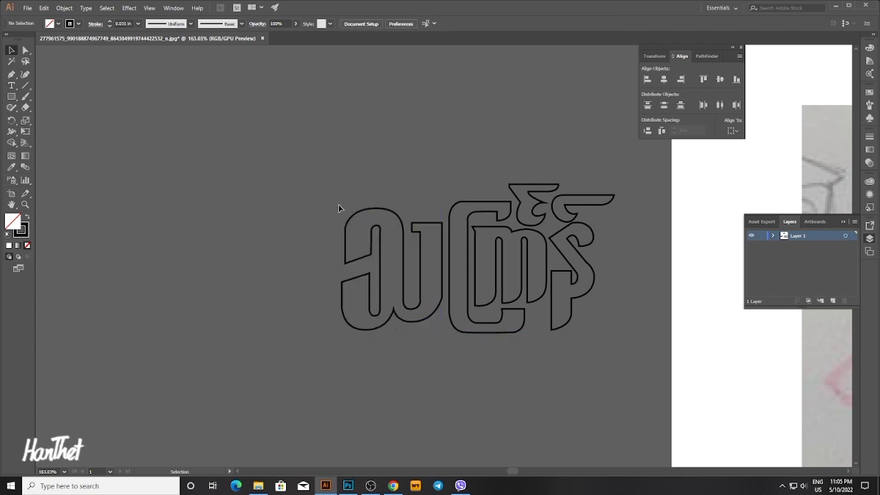
click(368, 268)
click(418, 347)
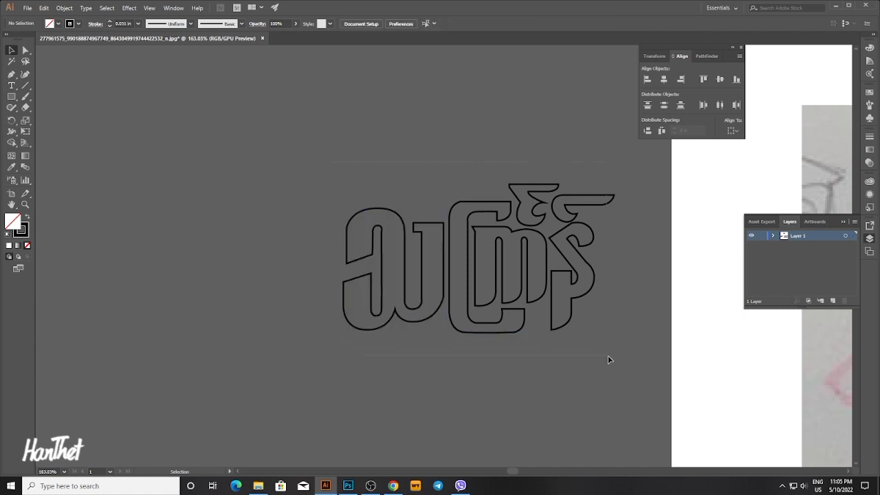
Give all the lettering outlines a solid black fill and no stroke.
key(ctrl+a)
click(26, 217)
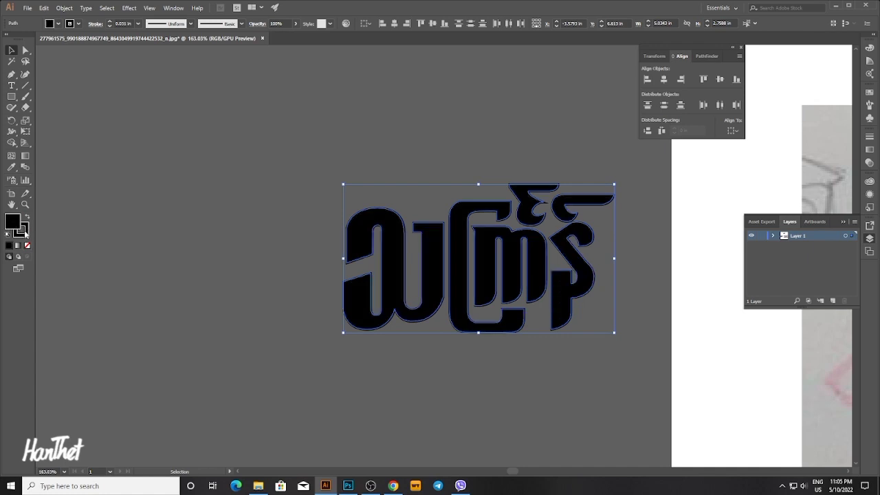
click(311, 431)
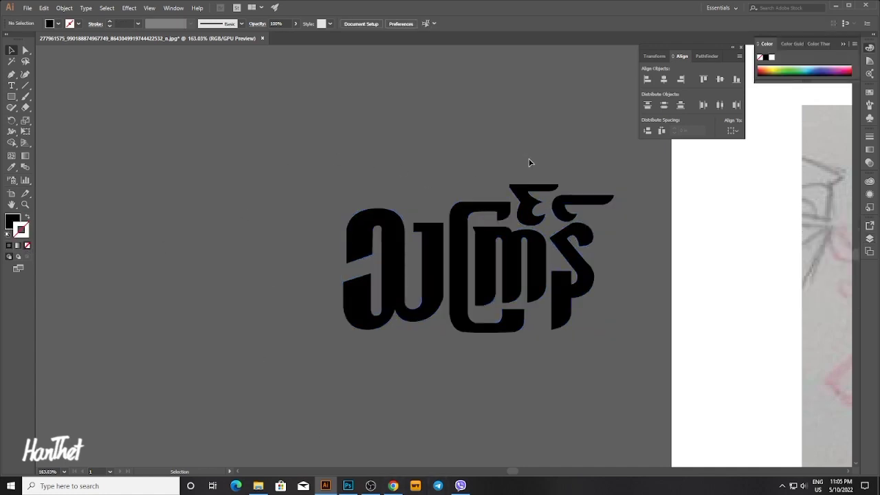
Nudge the pointed mark above the middle letters slightly down, closer to the word.
click(536, 186)
key(Down)
key(Down)
key(Down)
click(590, 169)
click(531, 195)
click(579, 187)
click(595, 201)
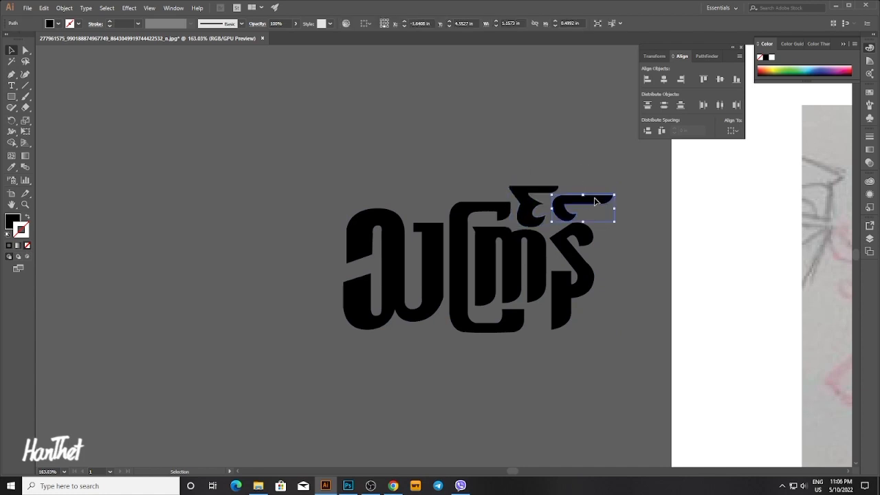
click(588, 172)
Round the pointed left corner of the last letter's upper part.
click(547, 276)
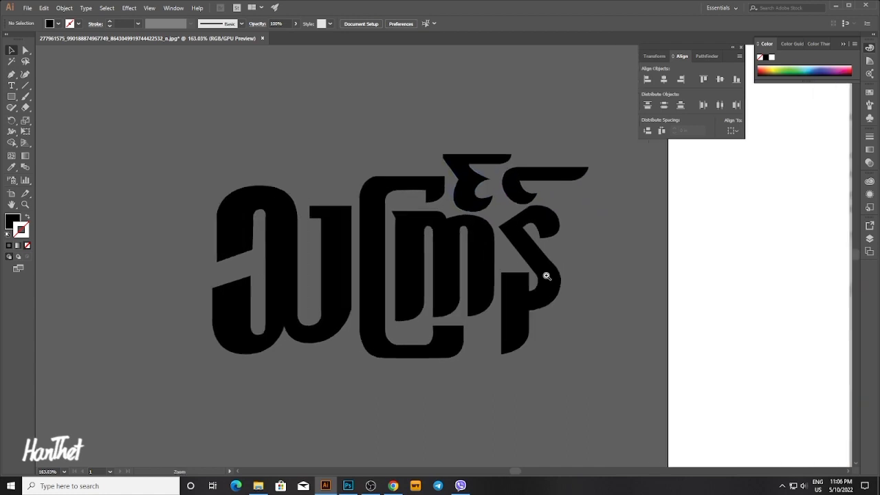
click(547, 275)
key(a)
click(545, 199)
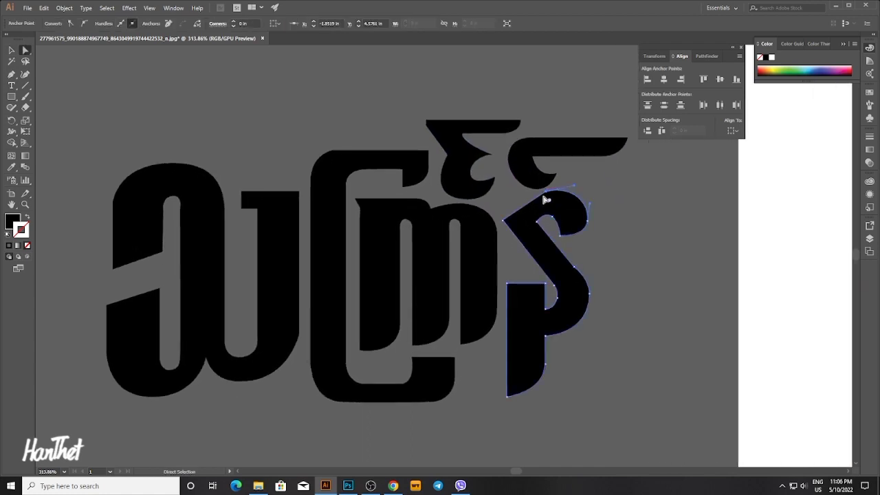
click(507, 219)
drag(515, 226, 520, 231)
click(619, 235)
scroll(472, 226, down, 2)
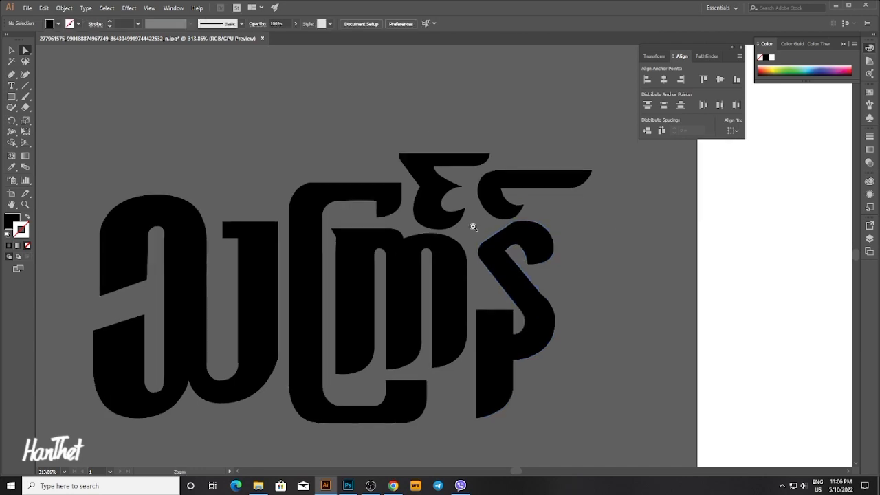
Shift the flag-shaped mark above the last letter slightly down and to the left.
drag(474, 256, 531, 316)
drag(464, 297, 485, 264)
scroll(449, 257, down, 2)
key(v)
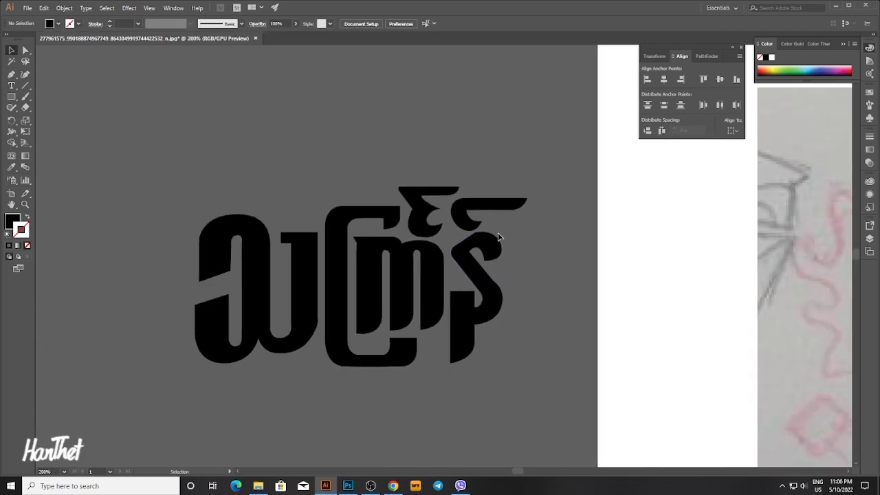
click(490, 203)
click(545, 238)
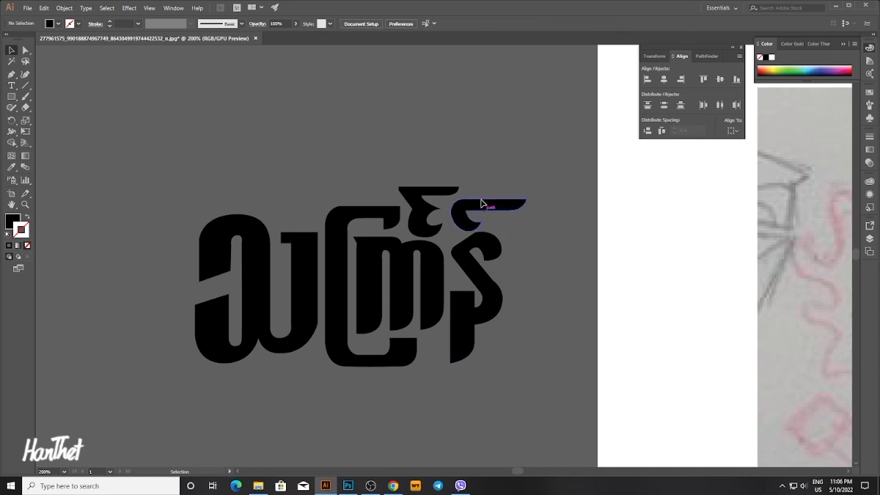
click(490, 208)
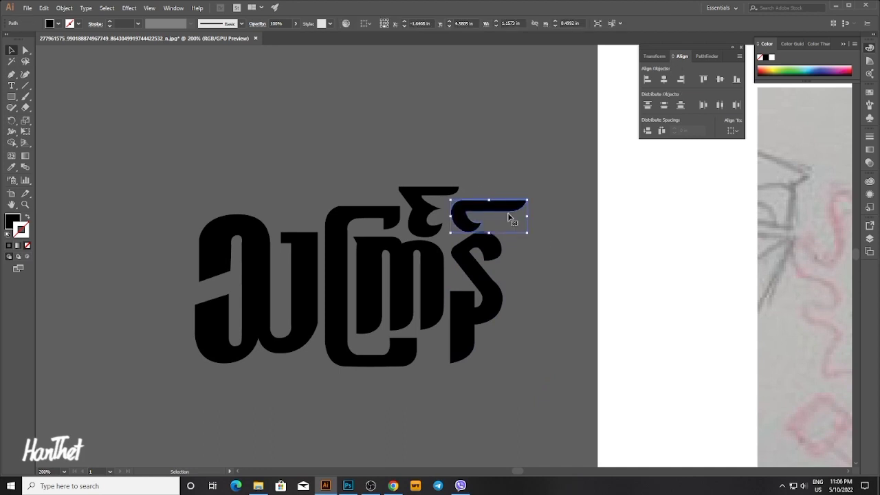
click(540, 256)
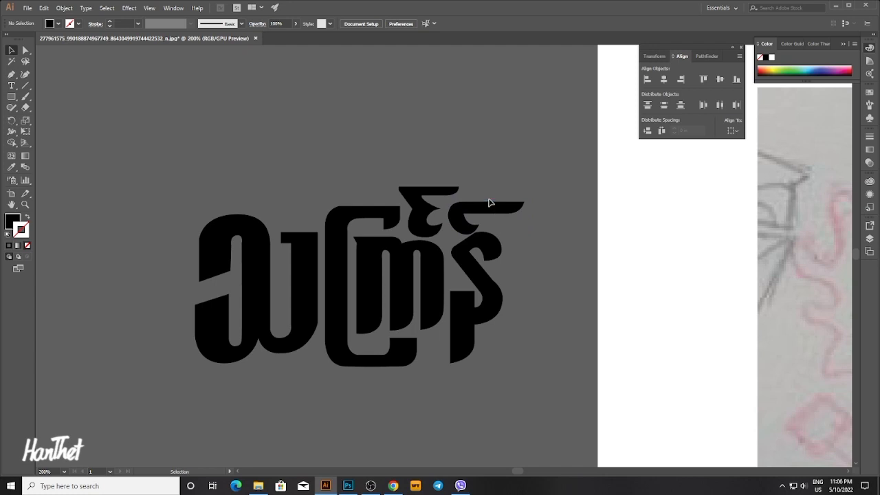
click(490, 202)
click(548, 243)
Select all the black lettering shapes and group them.
drag(185, 132, 447, 277)
right_click(446, 271)
click(467, 337)
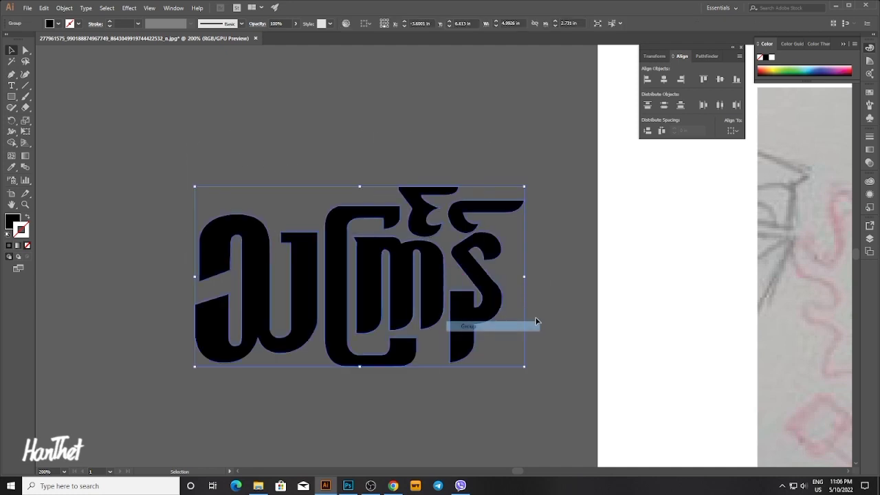
click(536, 324)
Reshape the last letter's outer curve where the diagonal meets the lower bowl by adjusting its anchor handle, and deselect the lettering.
drag(476, 274, 591, 354)
key(a)
click(514, 288)
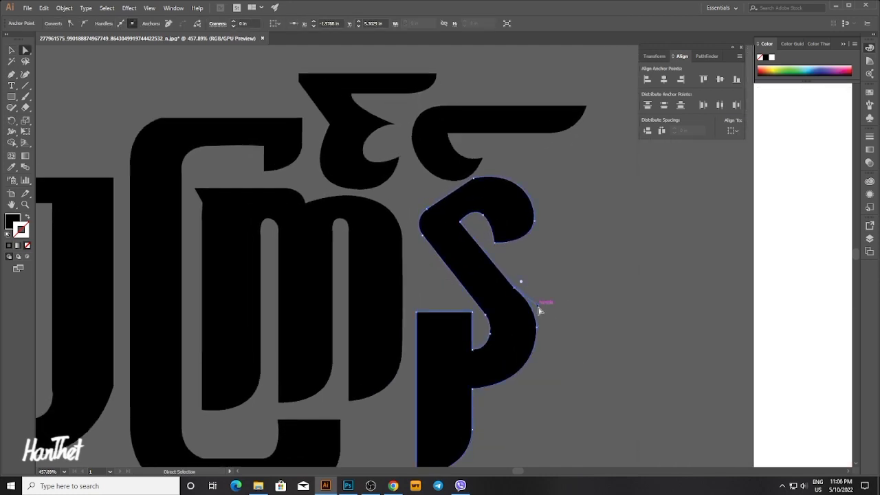
drag(538, 306, 538, 320)
click(561, 303)
key(ctrl+space)
scroll(529, 264, down, 5)
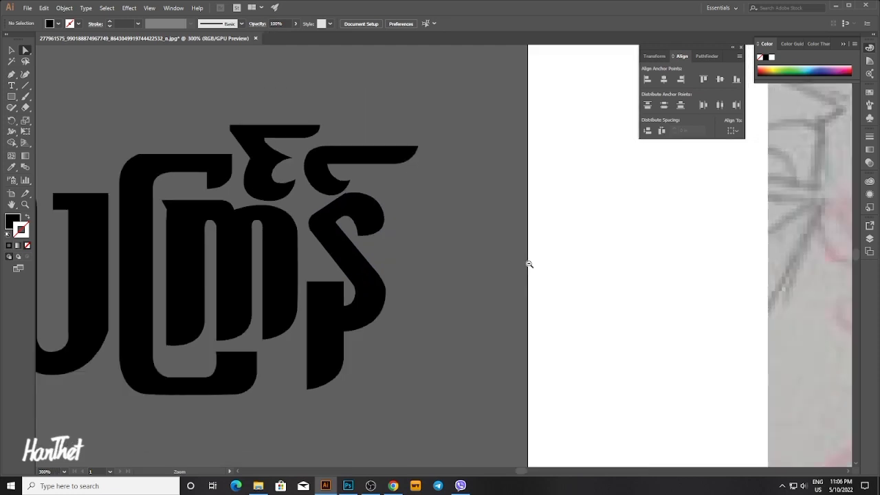
key(v)
click(452, 251)
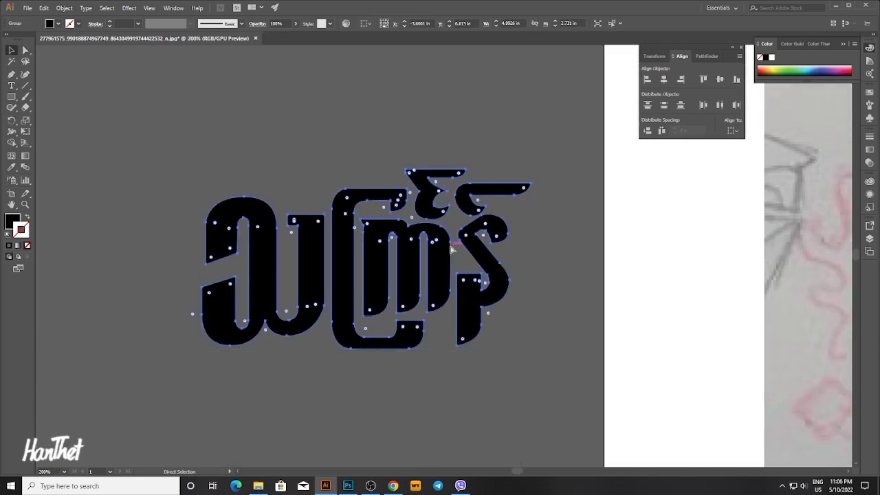
click(519, 295)
Switch to Chrome and open a new tab for a Google search.
click(349, 488)
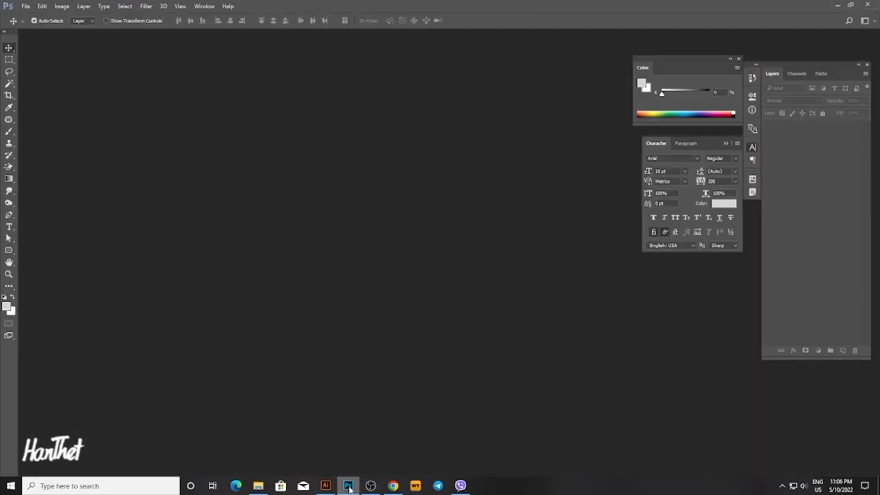
click(393, 484)
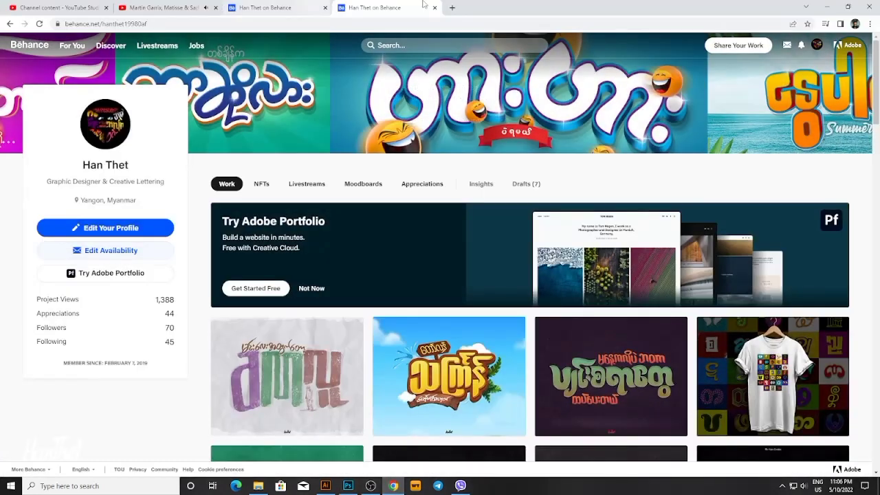
click(453, 9)
click(357, 173)
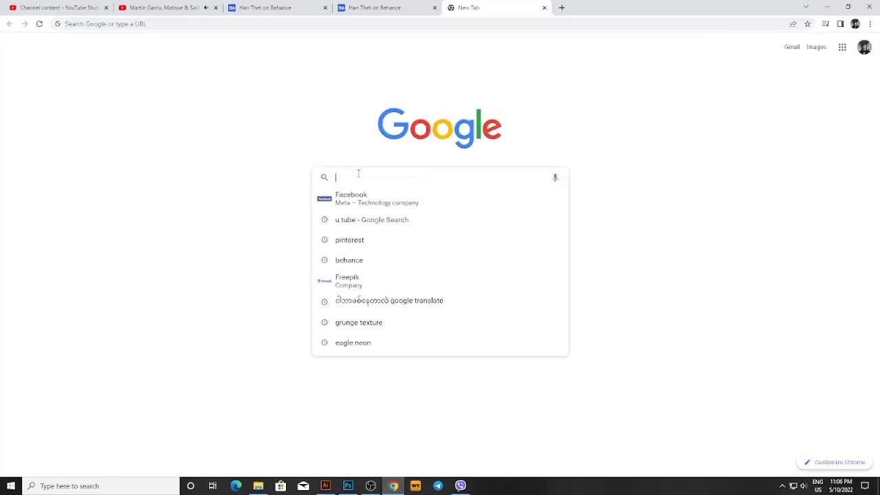
text(goo)
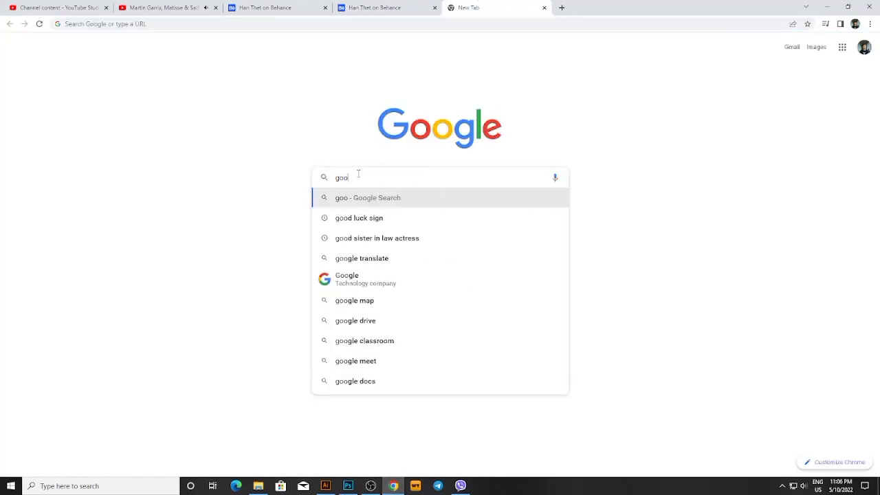
key(Down)
key(Down)
key(Down)
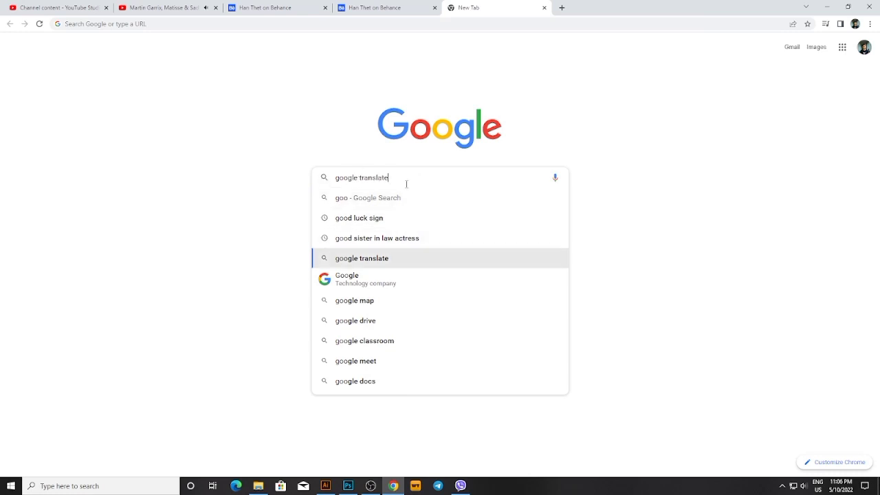
drag(406, 184, 316, 191)
Search Google for "cloud" and browse the image results.
text(cloud)
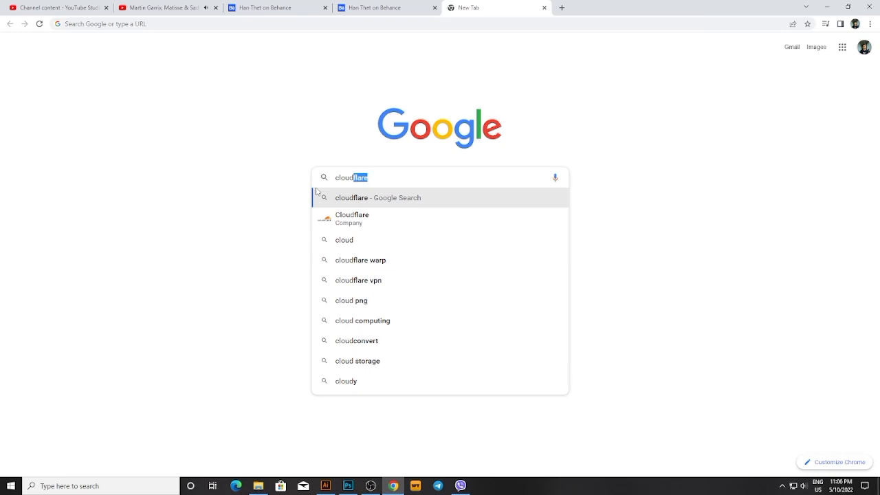
key(BackSpace)
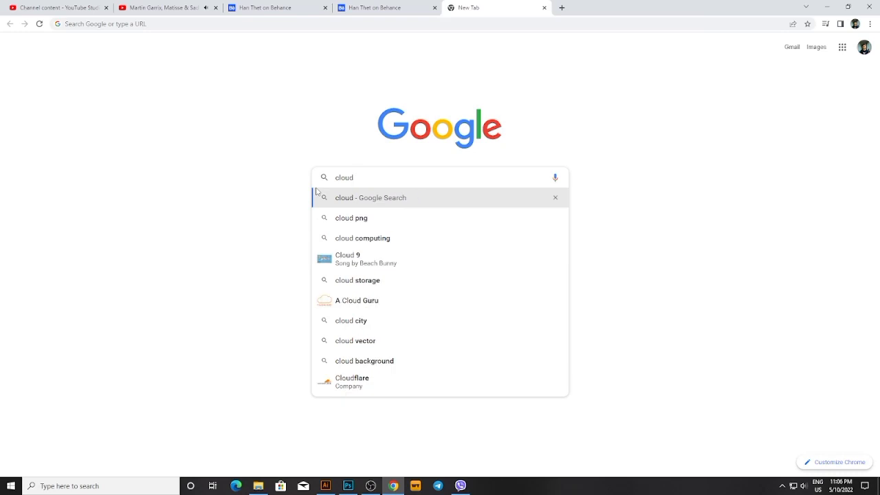
key(Return)
click(134, 85)
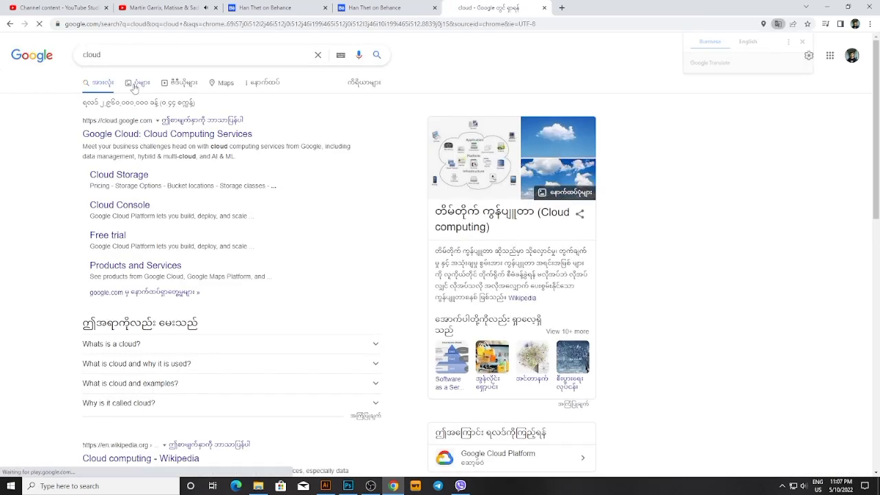
scroll(388, 239, down, 3)
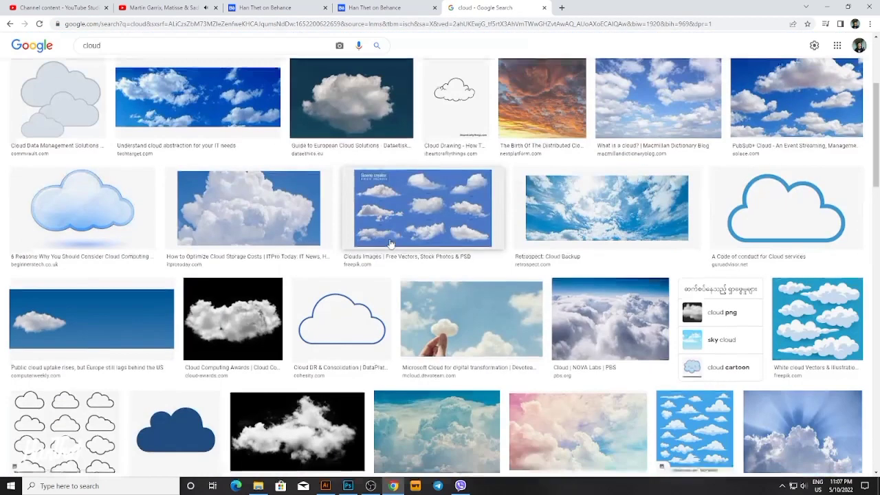
Browse the cloud image results and preview the blue-sky photo from the public cloud security article.
scroll(387, 239, up, 5)
scroll(328, 244, down, 8)
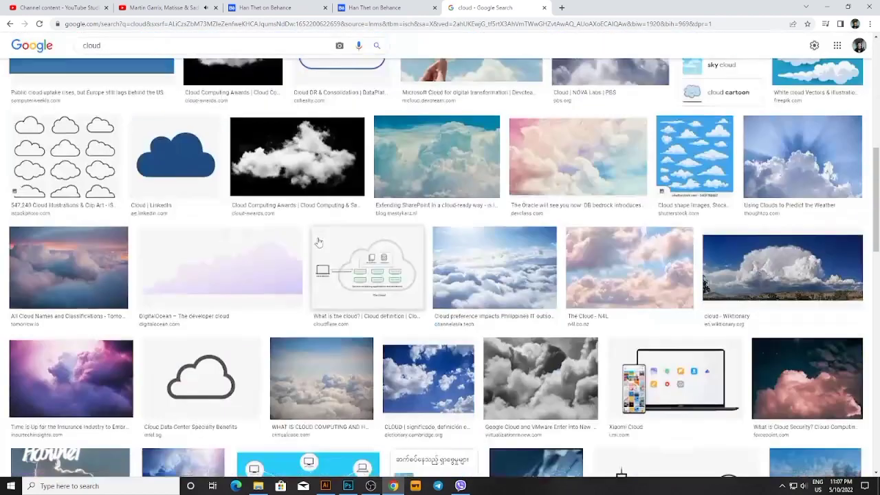
scroll(329, 245, down, 5)
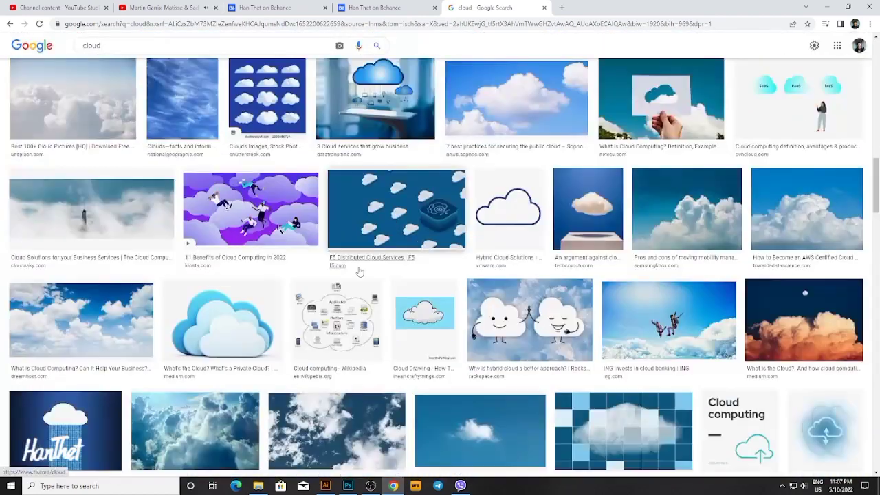
click(485, 108)
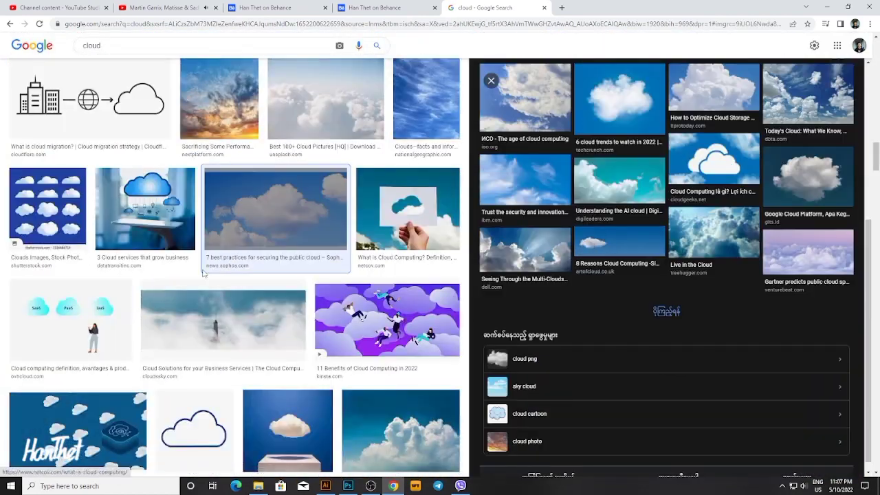
scroll(203, 270, down, 5)
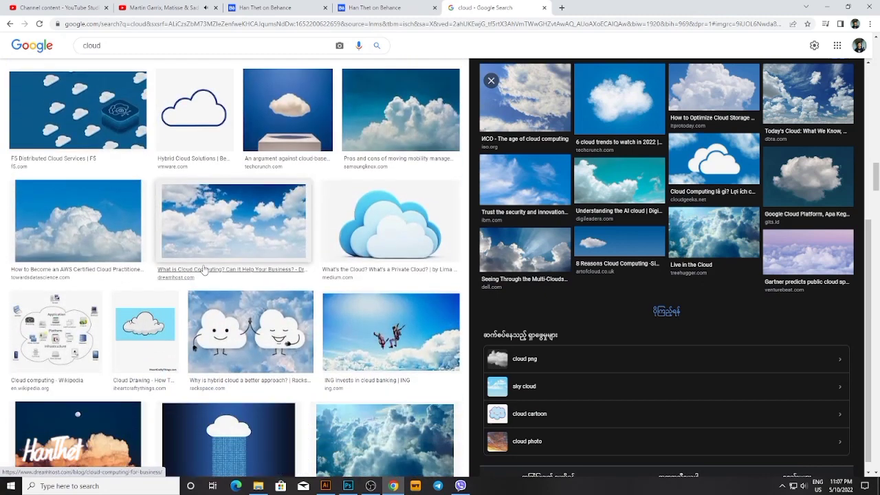
scroll(251, 271, down, 5)
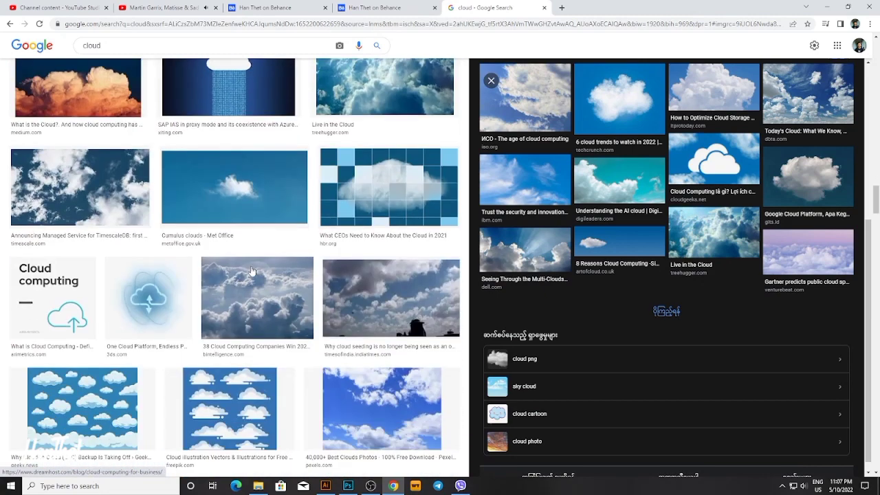
scroll(252, 270, up, 3)
Refine the image search to "cloud background" and look through the results for a suitable sky.
click(123, 46)
text(ba)
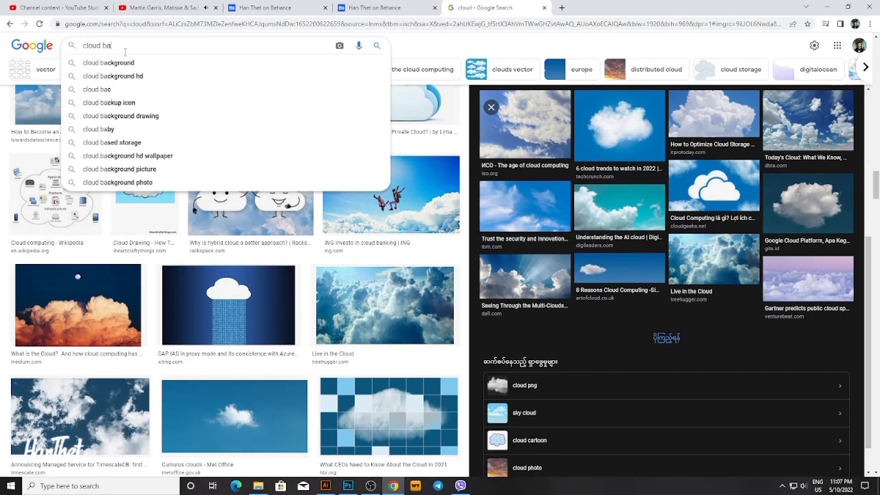
key(Down)
key(Return)
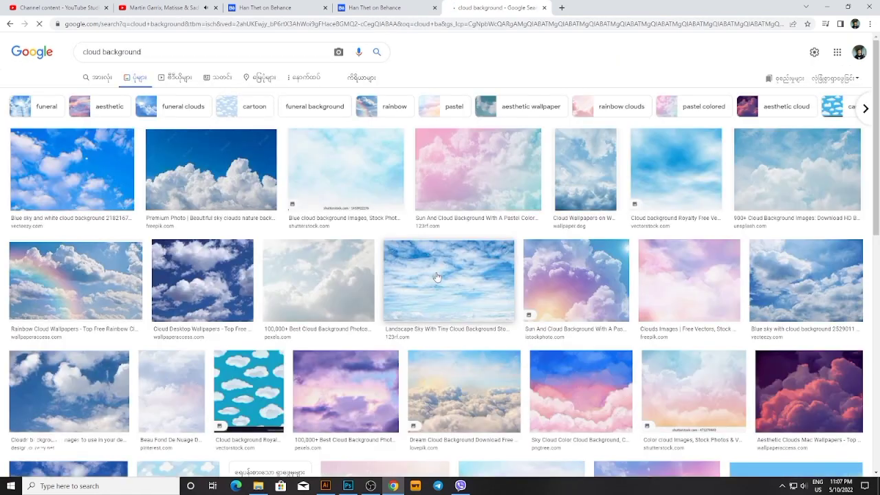
scroll(436, 277, down, 4)
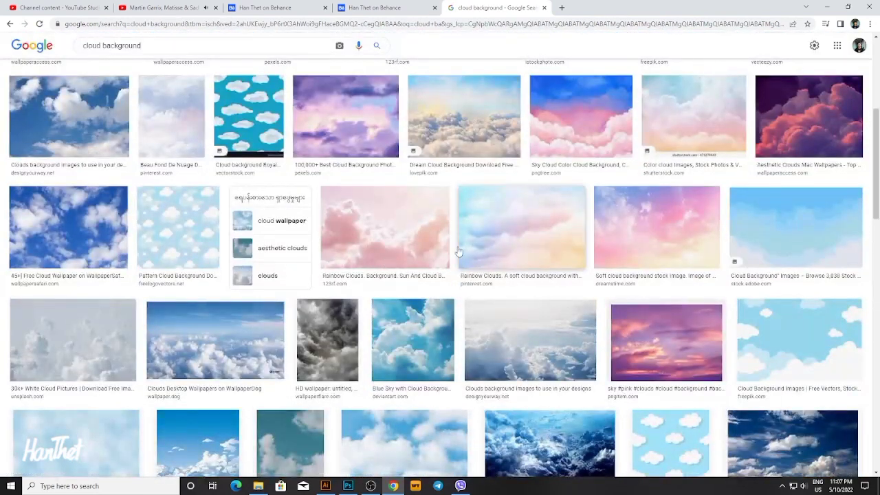
scroll(459, 253, down, 3)
scroll(450, 244, down, 2)
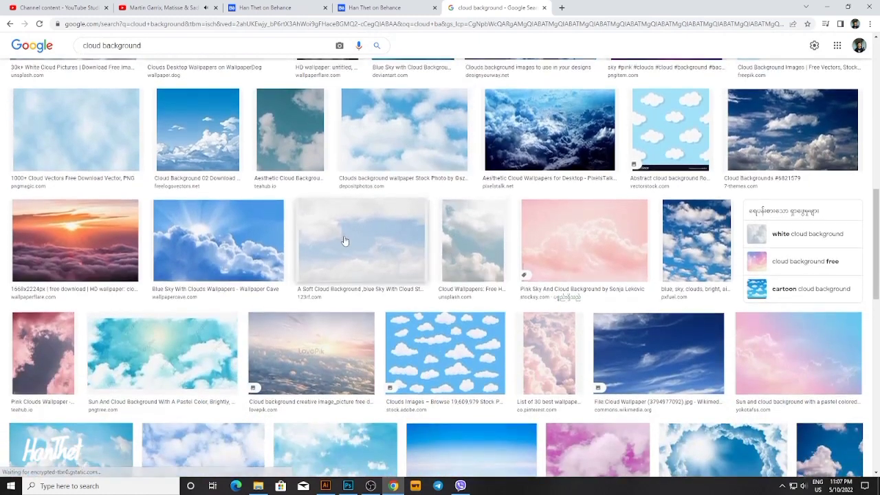
scroll(347, 242, down, 3)
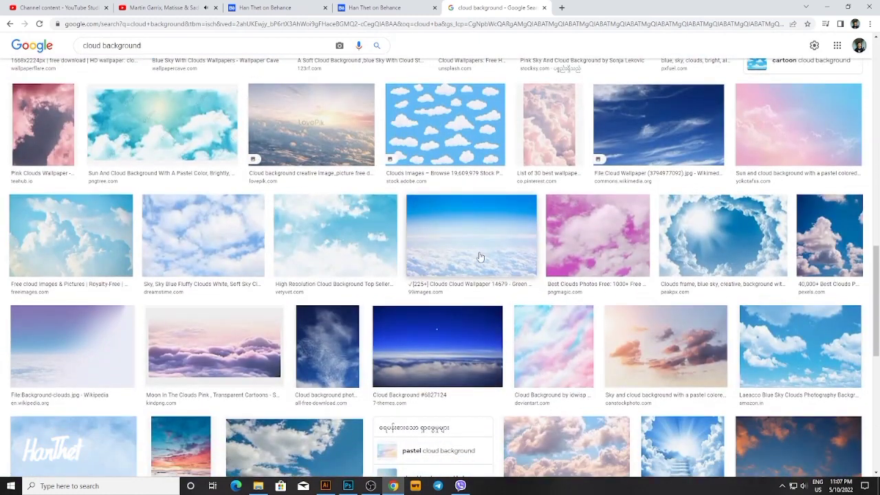
Preview the 99images cloud wallpaper, the Amazon pale sky wallpaper and the realistic-clouds vector, and examine their related images.
click(477, 244)
scroll(662, 224, down, 3)
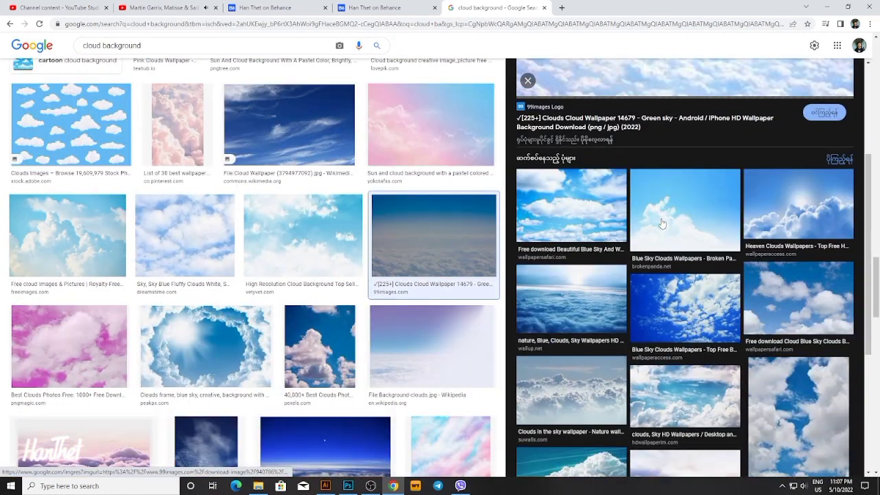
scroll(661, 223, down, 3)
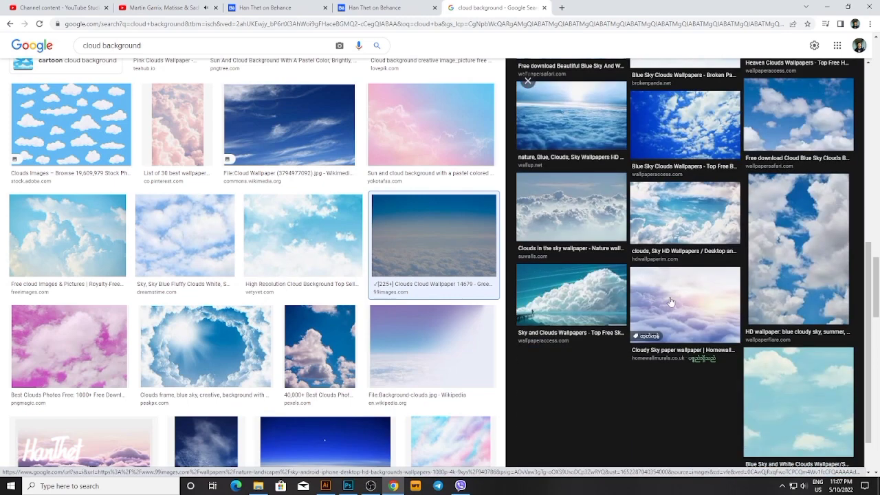
scroll(670, 303, down, 1)
click(766, 337)
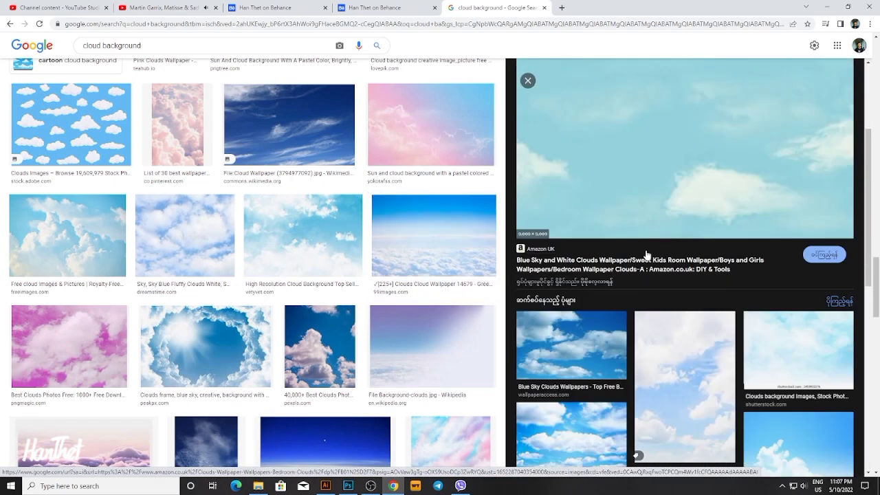
scroll(647, 256, down, 8)
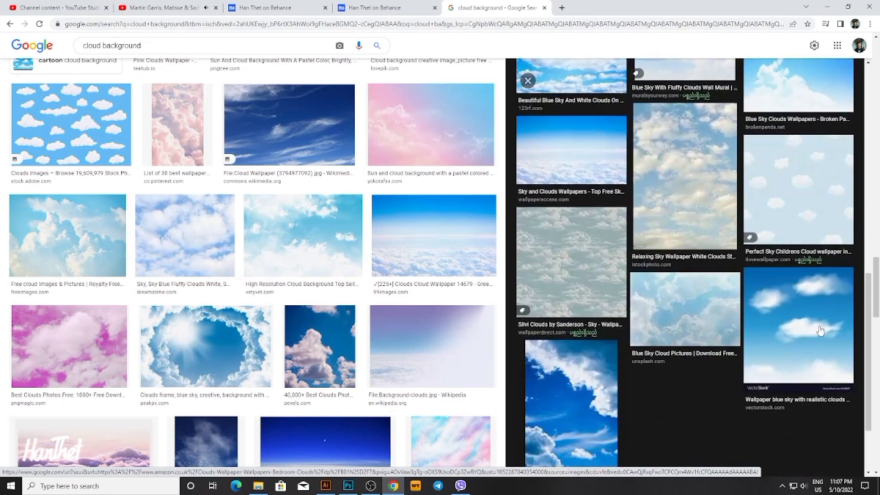
click(819, 331)
scroll(705, 268, down, 8)
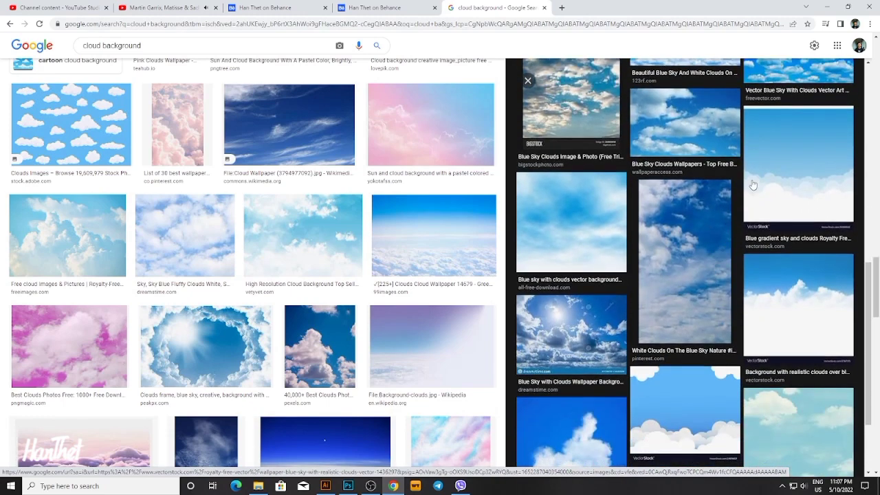
Preview the VectorStock blue gradient sky and background sky illustrations and look through their related images.
click(753, 186)
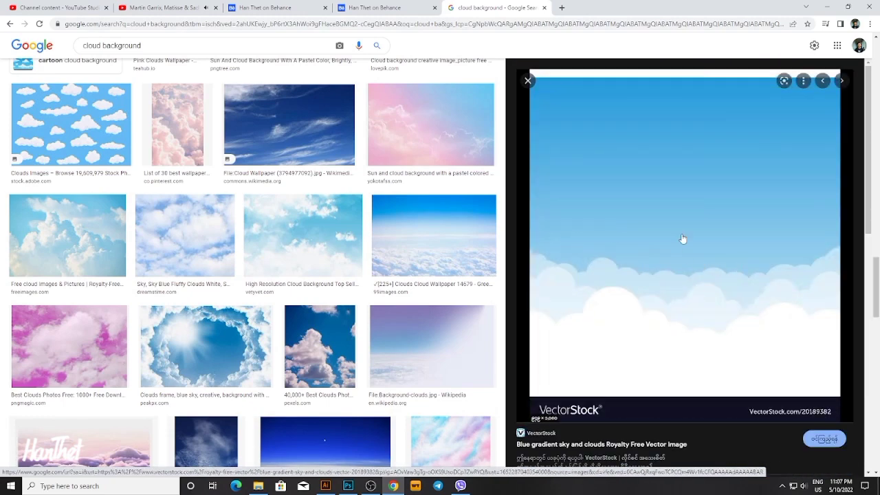
scroll(687, 248, down, 5)
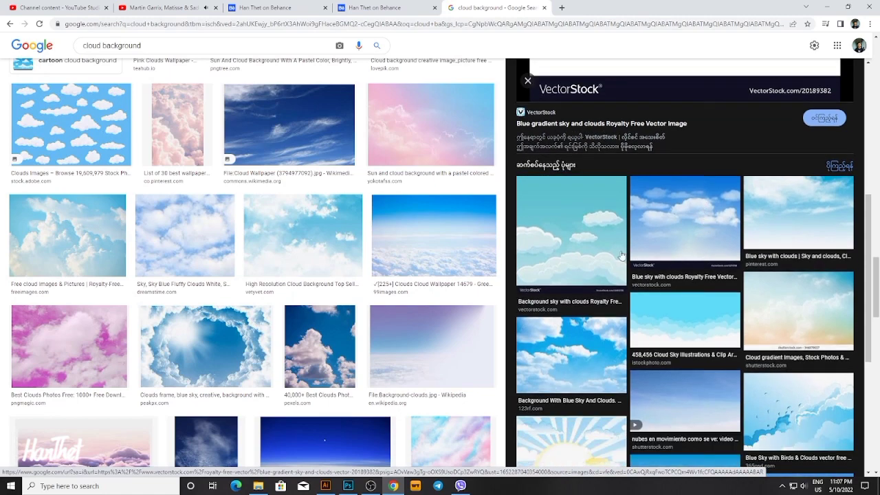
click(581, 236)
scroll(719, 291, down, 5)
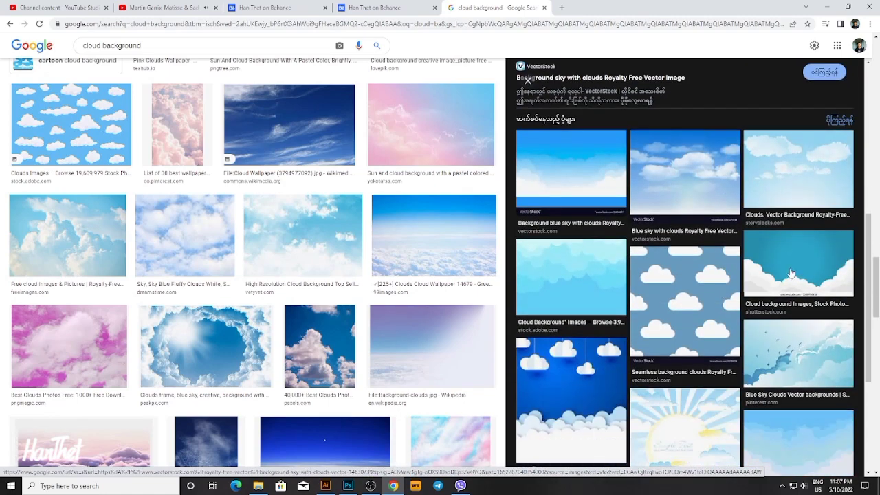
scroll(790, 274, down, 3)
scroll(664, 335, down, 3)
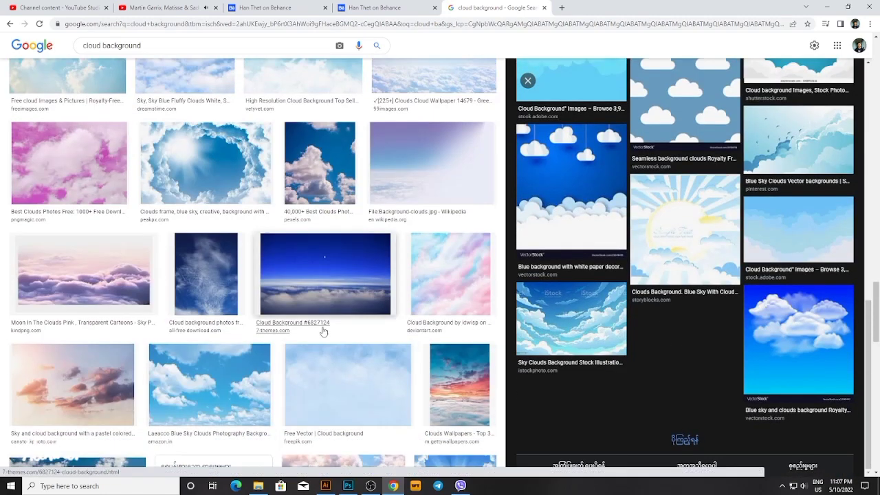
Find the light-blue "Cloud Background HD" image from ZeeVector and copy it to the clipboard.
scroll(334, 279, down, 3)
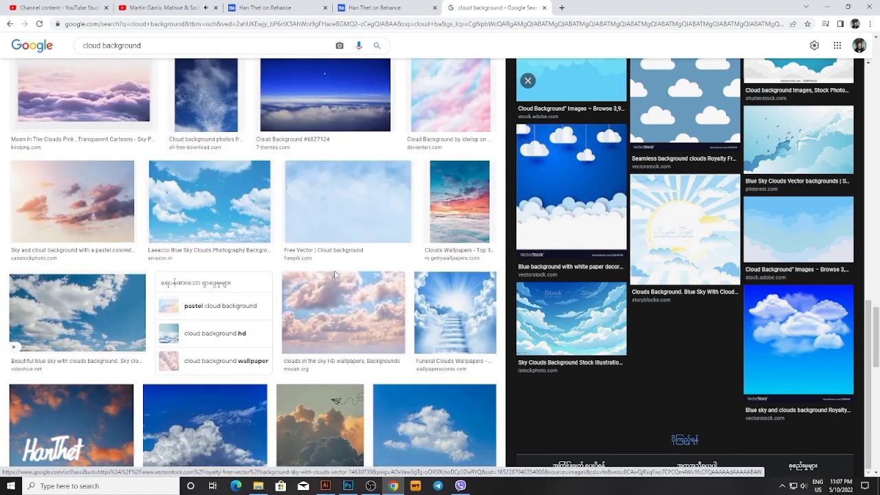
scroll(334, 273, down, 4)
click(429, 202)
scroll(719, 261, down, 3)
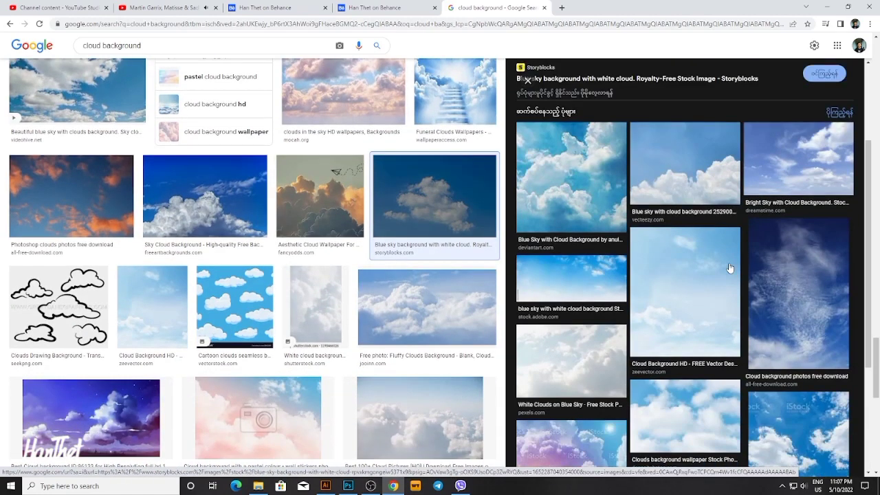
scroll(730, 269, down, 1)
click(682, 115)
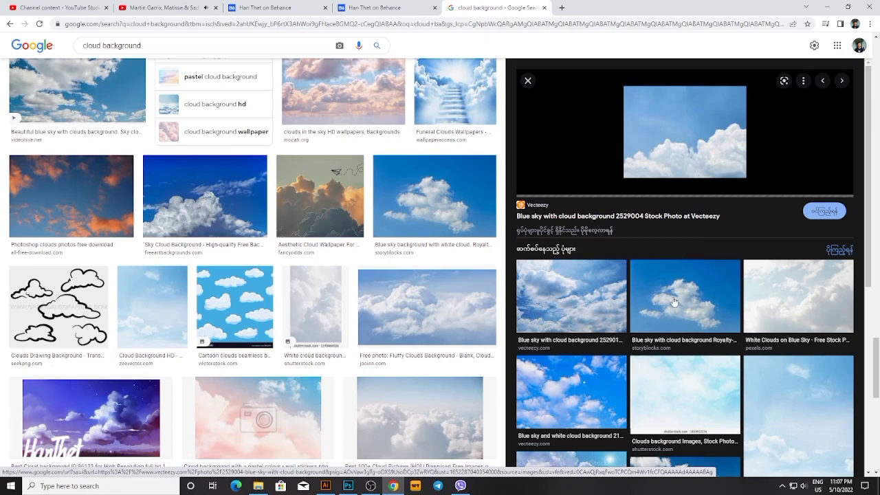
scroll(674, 301, down, 5)
click(793, 204)
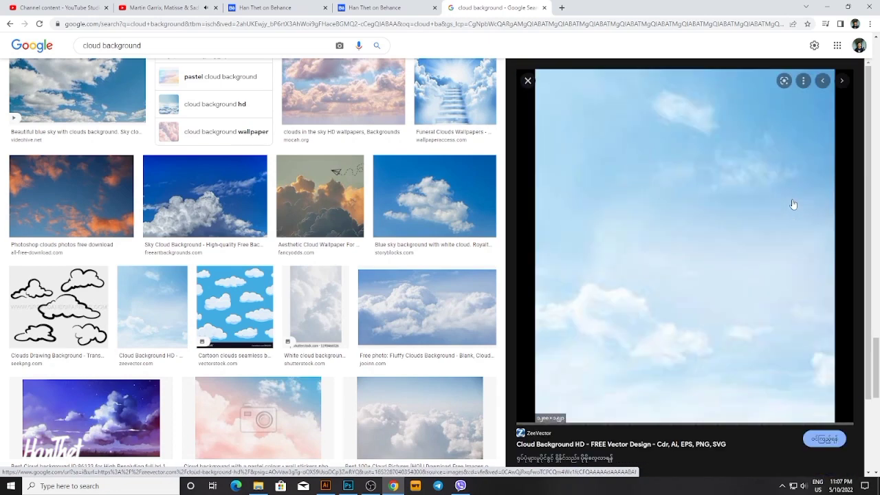
right_click(640, 210)
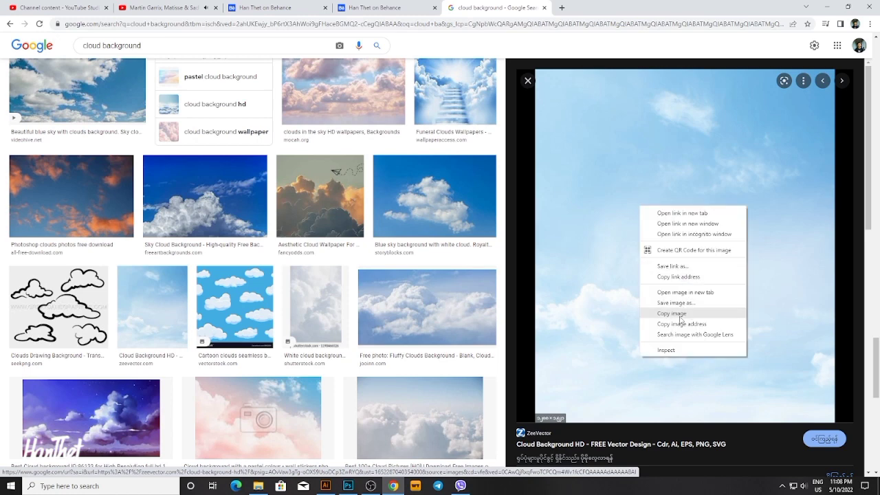
click(688, 311)
Switch to Photoshop and dismiss the file-opening dialog without choosing a file.
click(350, 485)
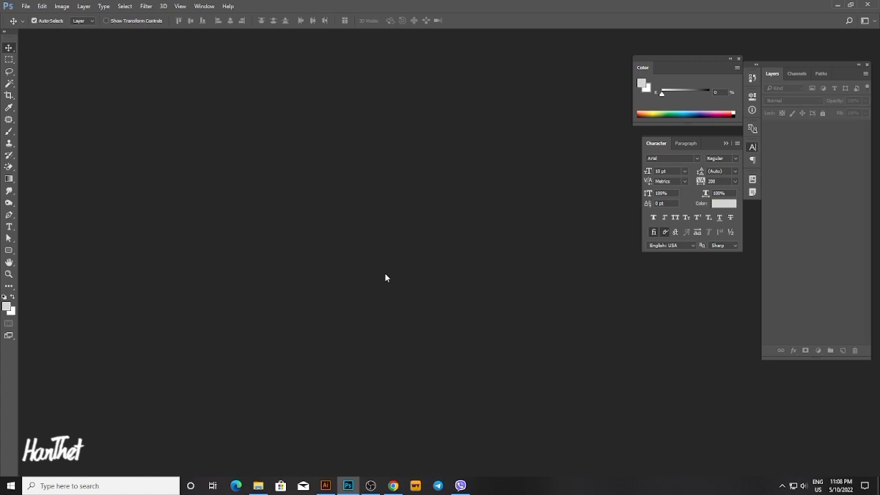
double_click(136, 200)
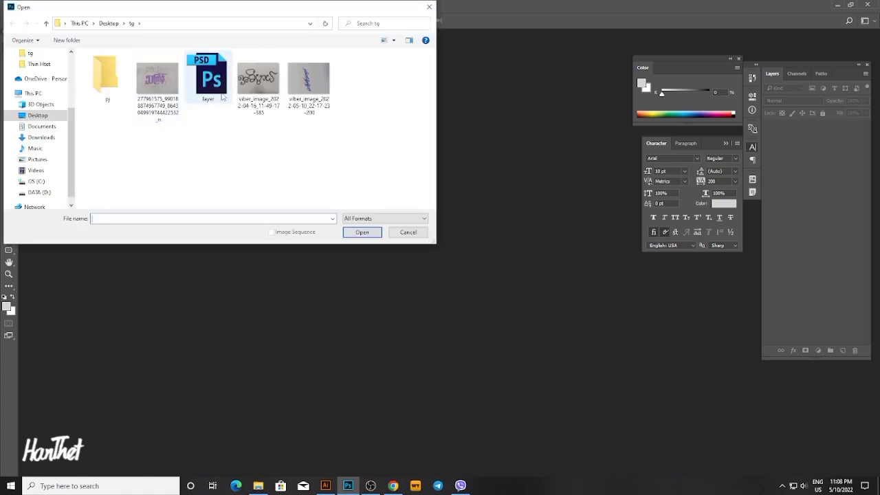
click(408, 232)
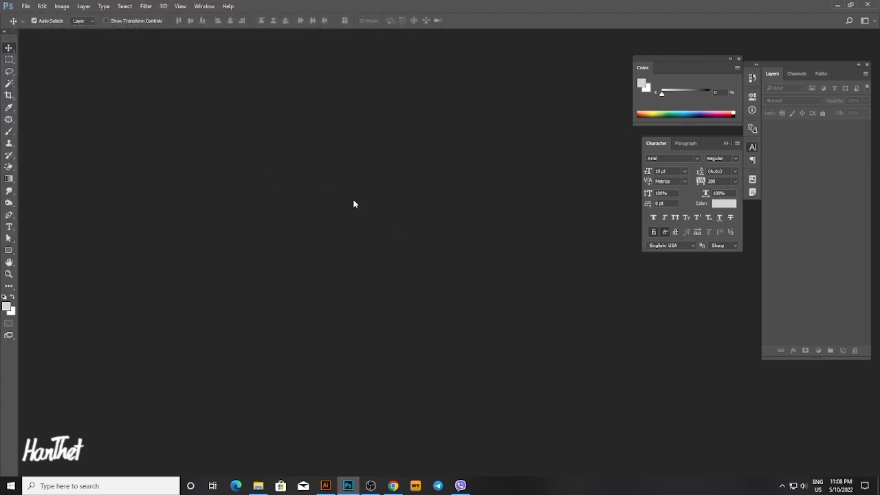
Create a new document from the A5 print preset, 148 x 210 mm at 300 pixels/inch with RGB color and white background.
click(25, 6)
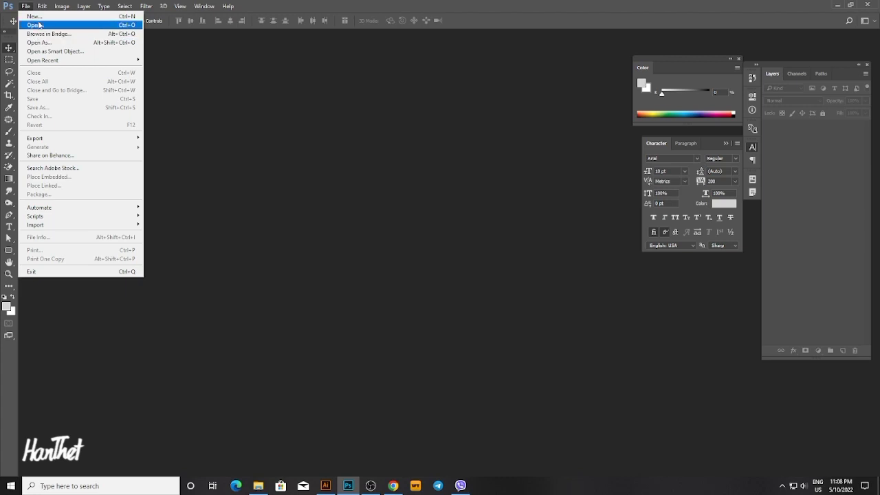
click(40, 18)
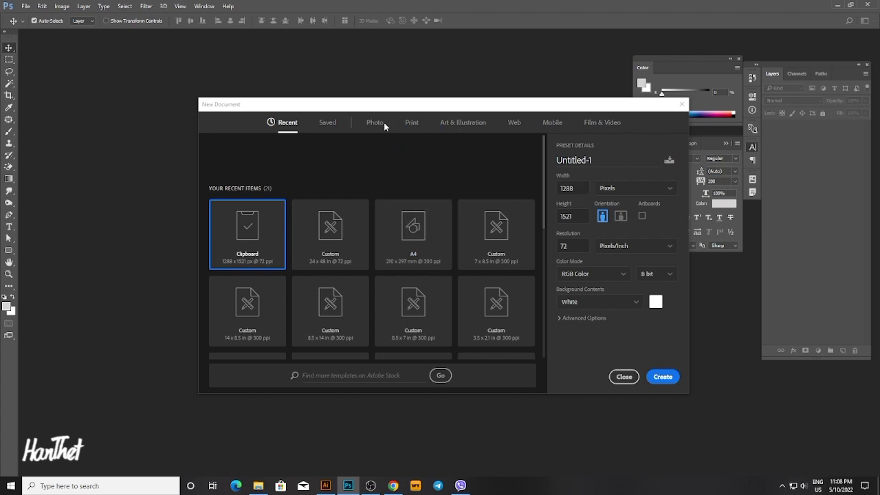
click(418, 245)
scroll(381, 241, down, 5)
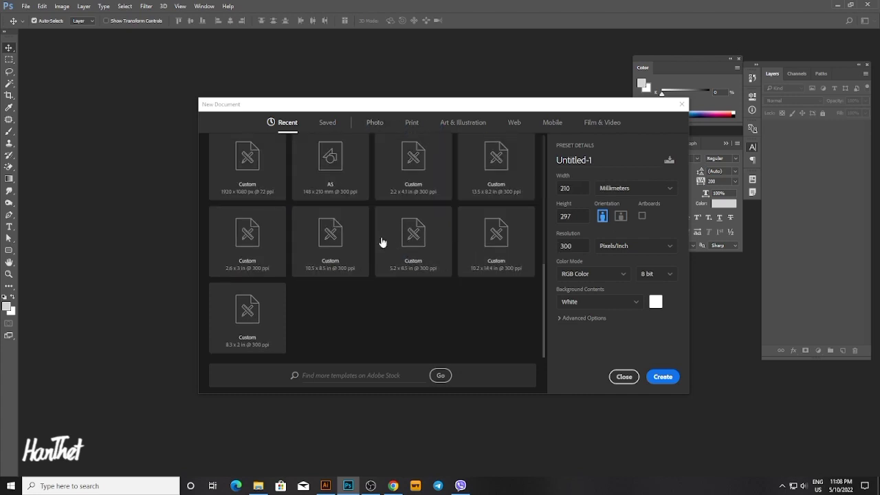
click(413, 122)
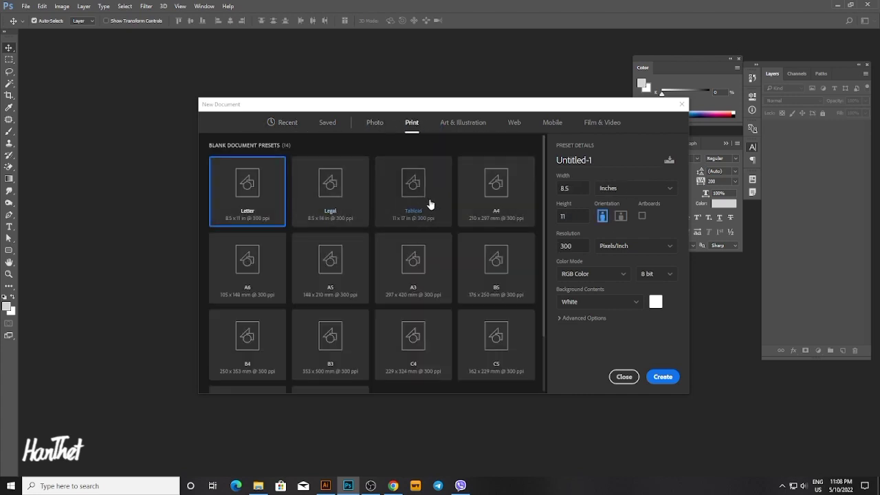
click(347, 273)
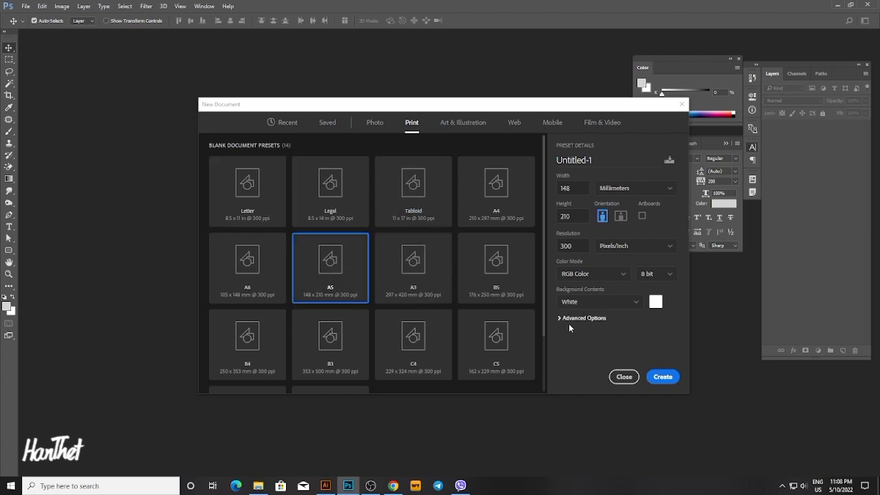
click(662, 377)
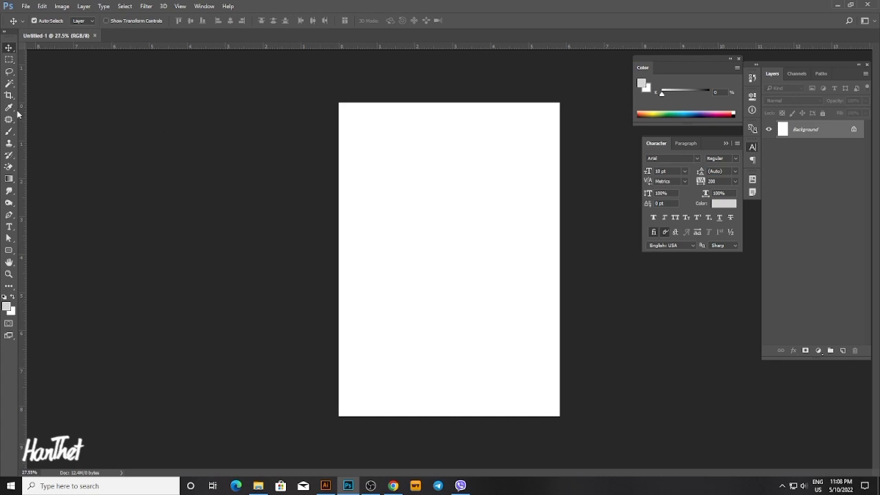
click(26, 7)
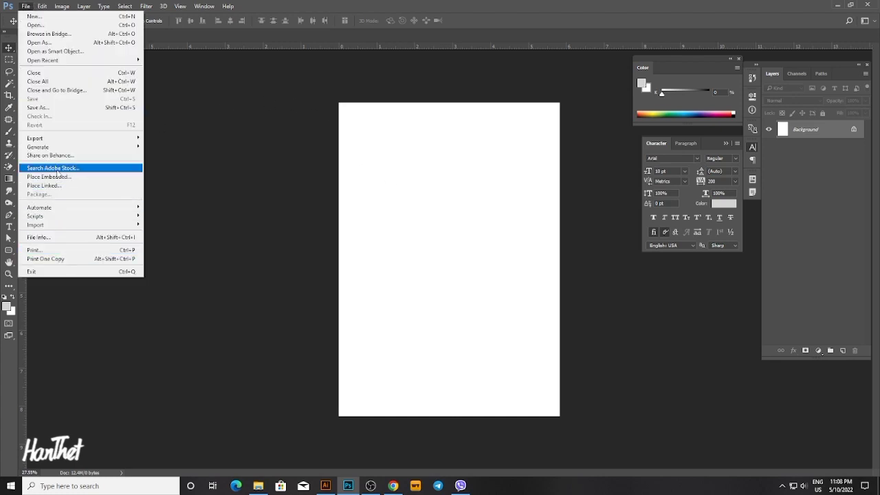
mouse_move(43, 7)
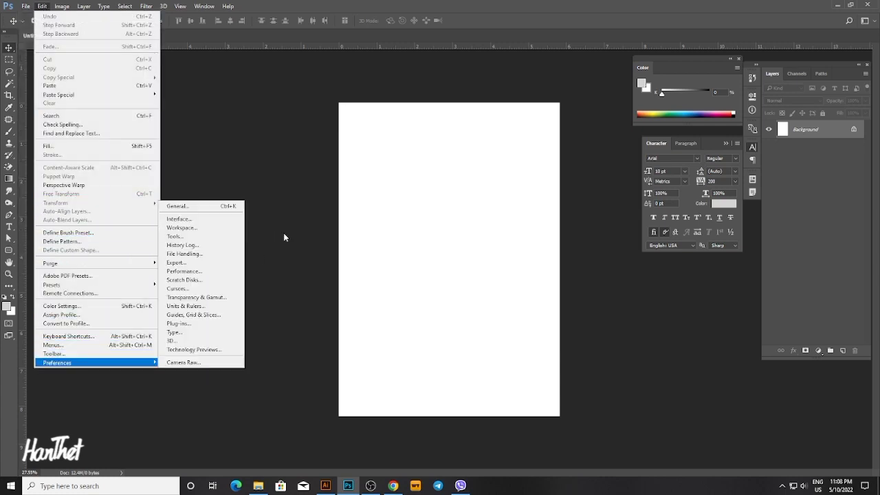
Rotate the blank A5 canvas 90 degrees clockwise to landscape orientation.
click(358, 194)
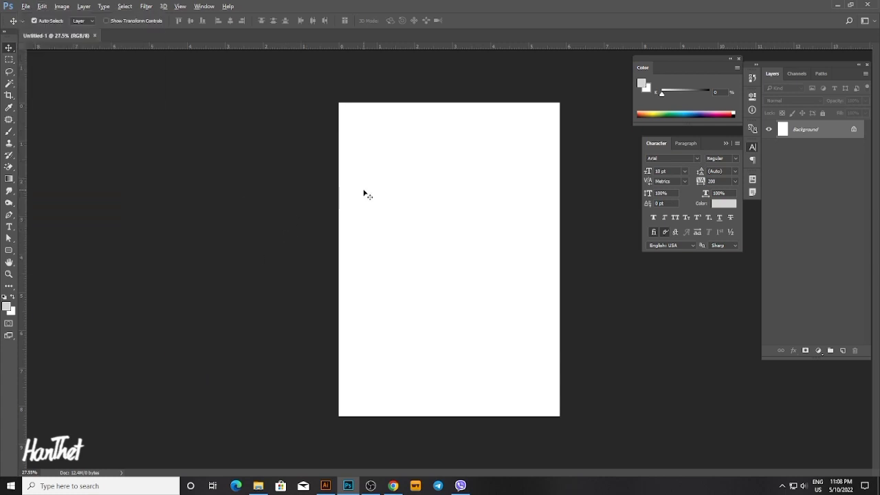
key(alt+i)
key(g)
key(9)
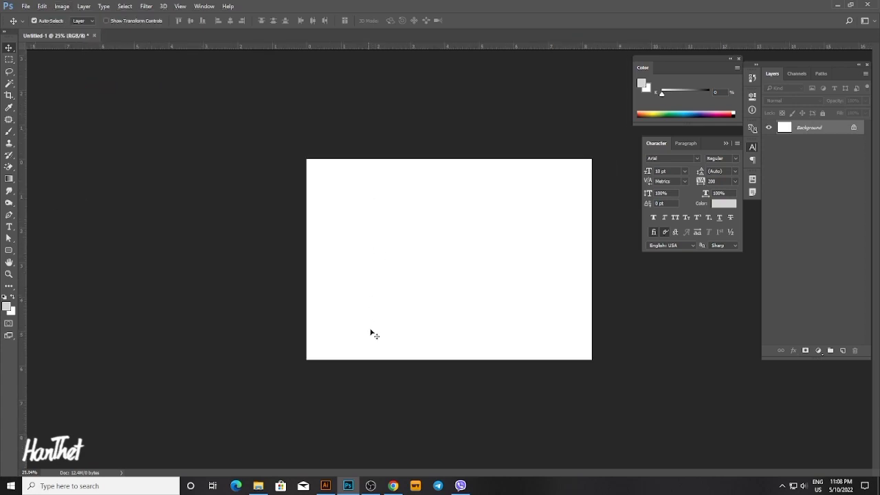
Copy the ZeeVector "Cloud Background HD" image again in the browser and paste it into the landscape Photoshop document.
click(393, 485)
right_click(649, 265)
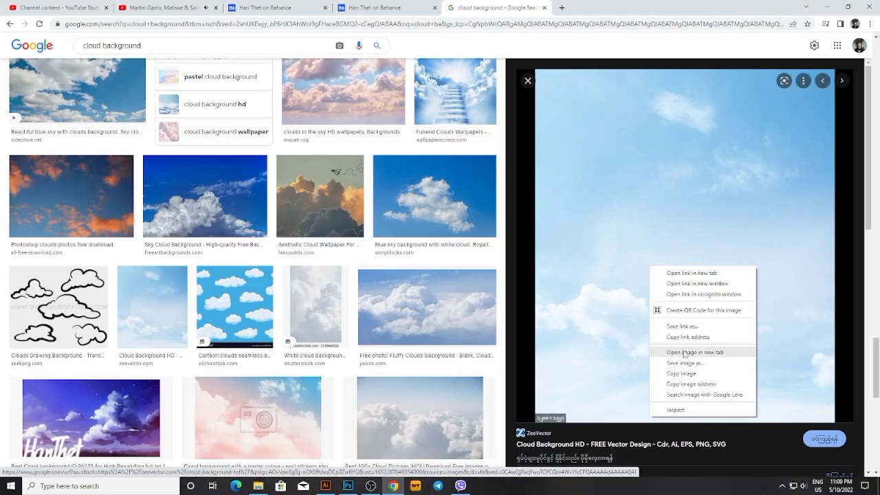
click(679, 375)
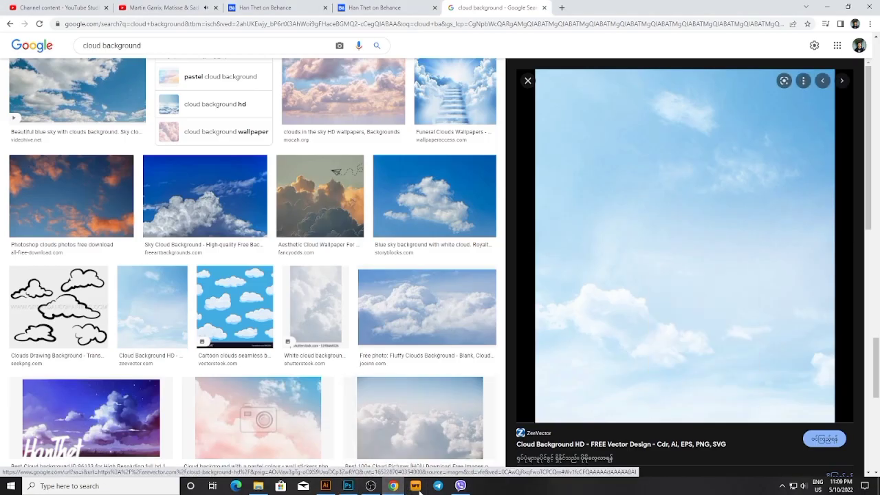
click(348, 485)
key(ctrl+v)
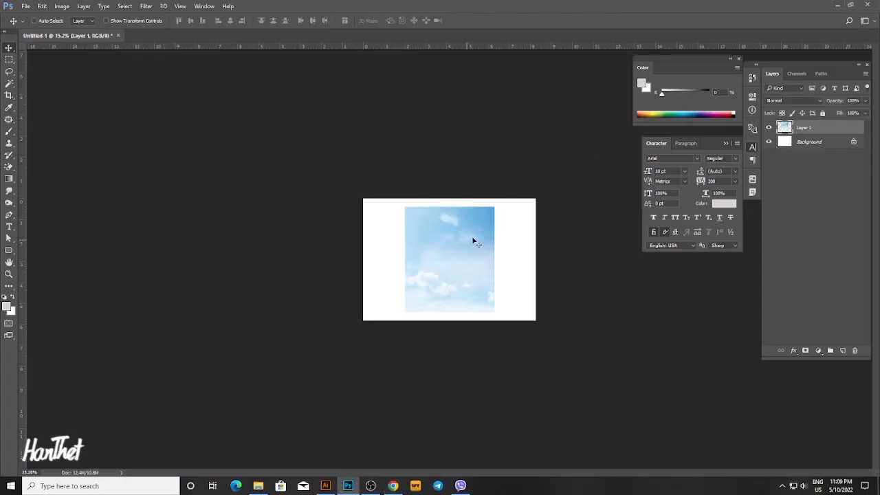
Enlarge the pasted cloud image to cover the whole canvas and lock its layer.
key(ctrl+t)
drag(506, 196, 552, 171)
key(Return)
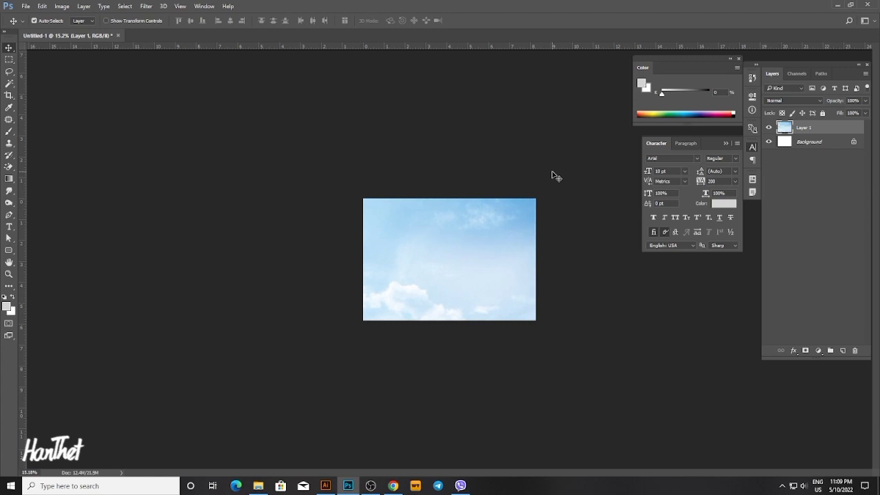
click(822, 113)
scroll(447, 252, up, 3)
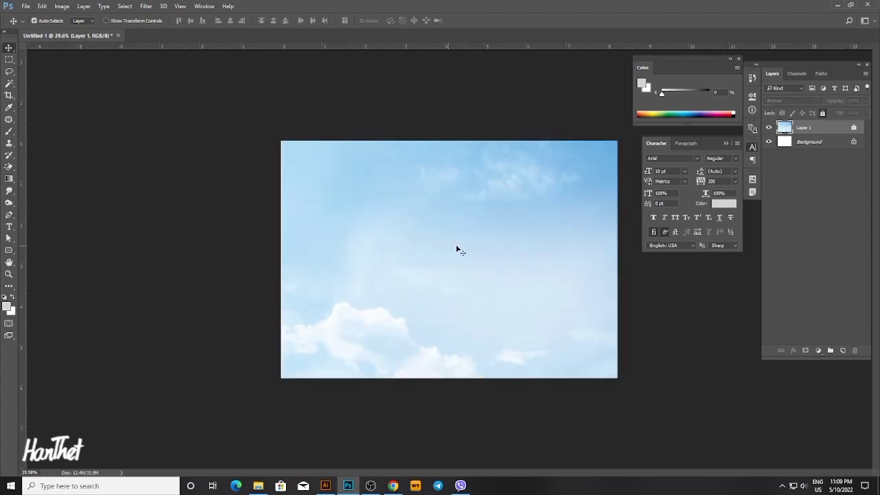
Unlock the cloud layer to apply a Gaussian Blur with a 9.6-pixel radius, and lock the layer again.
click(822, 113)
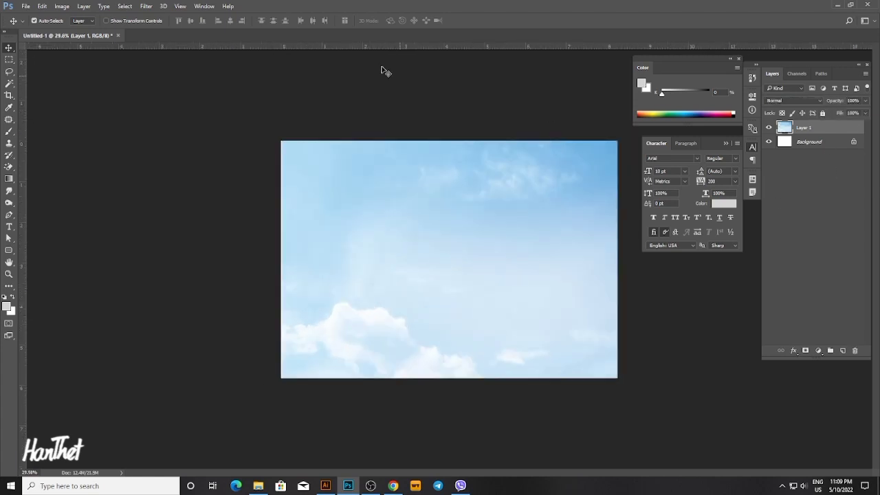
click(147, 7)
click(147, 10)
click(147, 9)
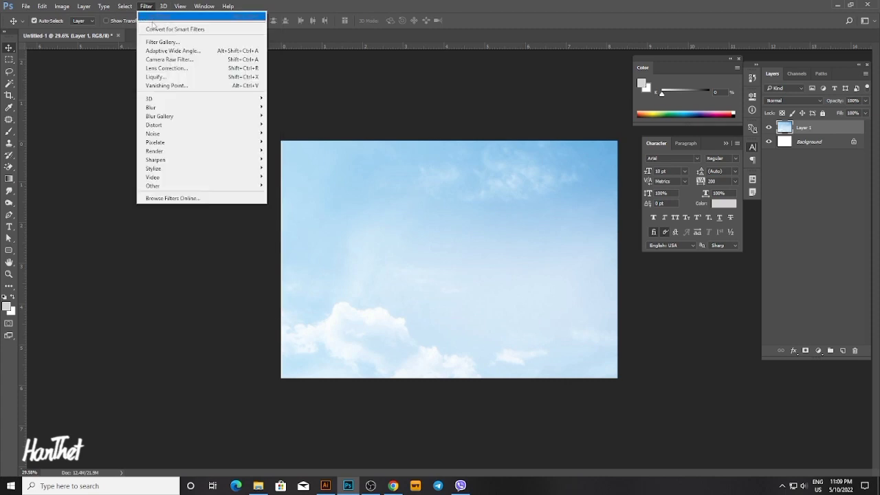
mouse_move(206, 107)
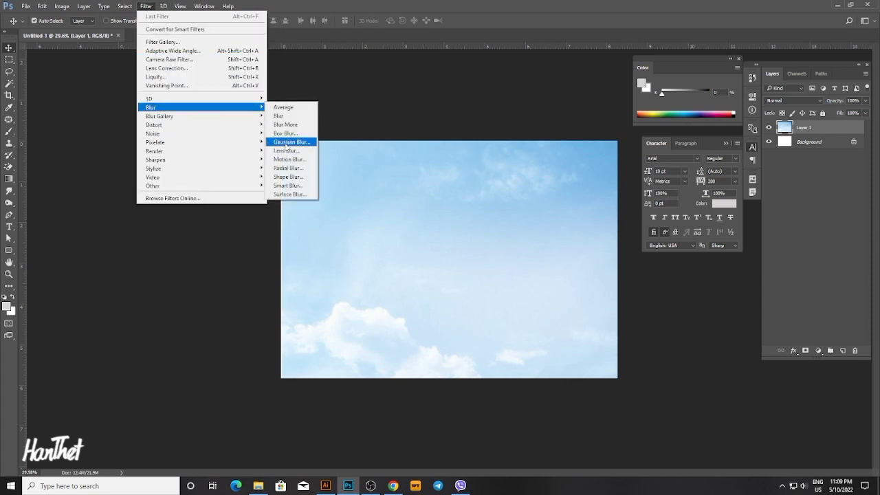
click(290, 141)
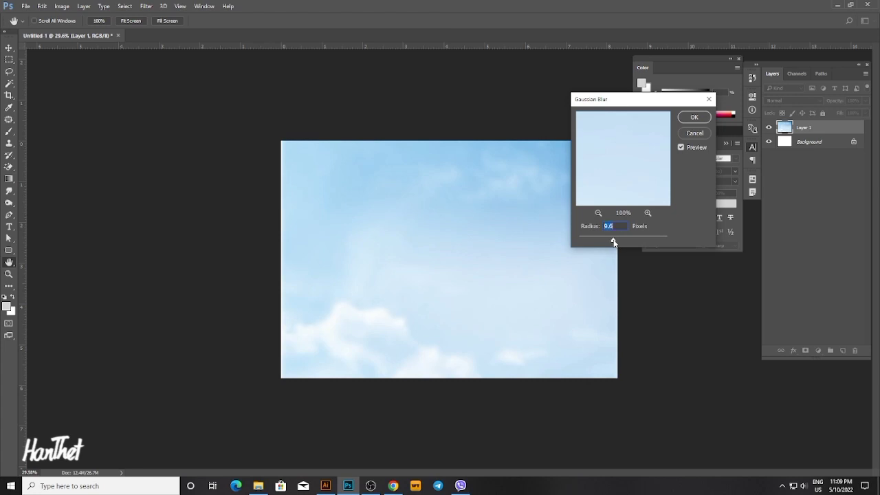
click(694, 118)
click(822, 113)
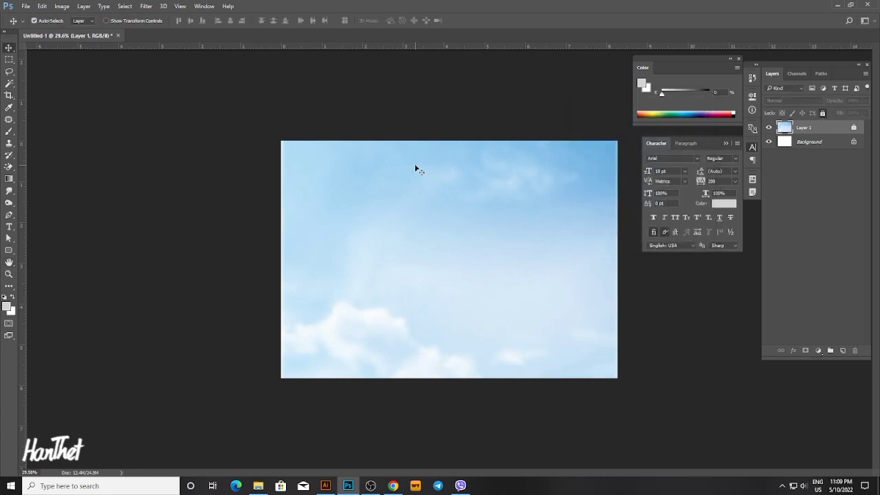
Switch to Illustrator and copy the black grouped Burmese lettering.
scroll(415, 164, down, 1)
key(v)
scroll(418, 214, up, 2)
scroll(310, 246, down, 1)
click(325, 485)
click(386, 273)
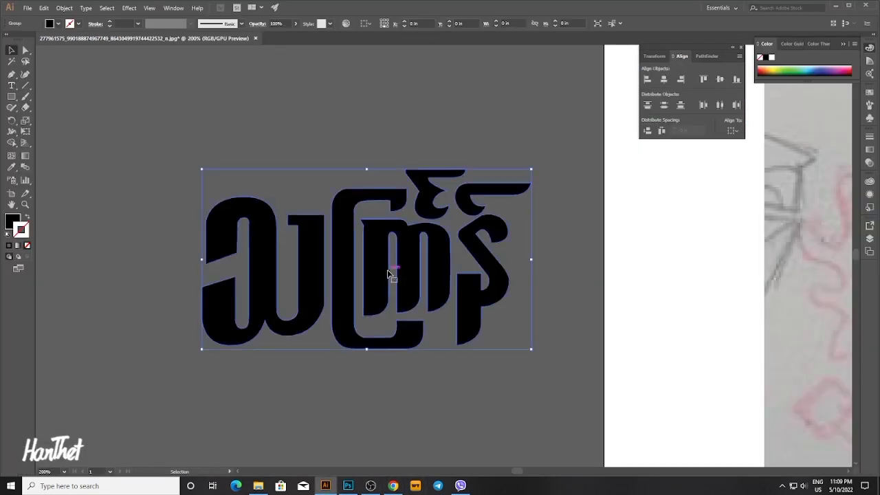
click(411, 381)
Return to Photoshop, paste the lettering over the cloud background and scale it down slightly around the canvas centre.
click(398, 489)
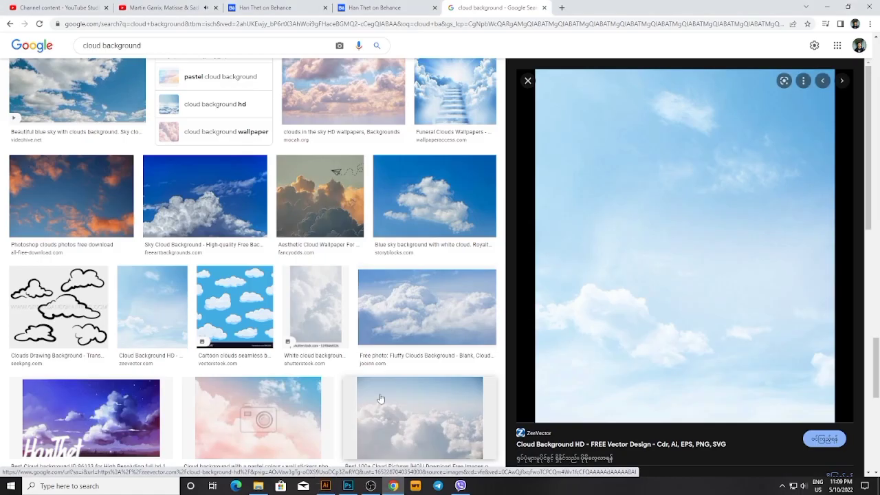
click(349, 486)
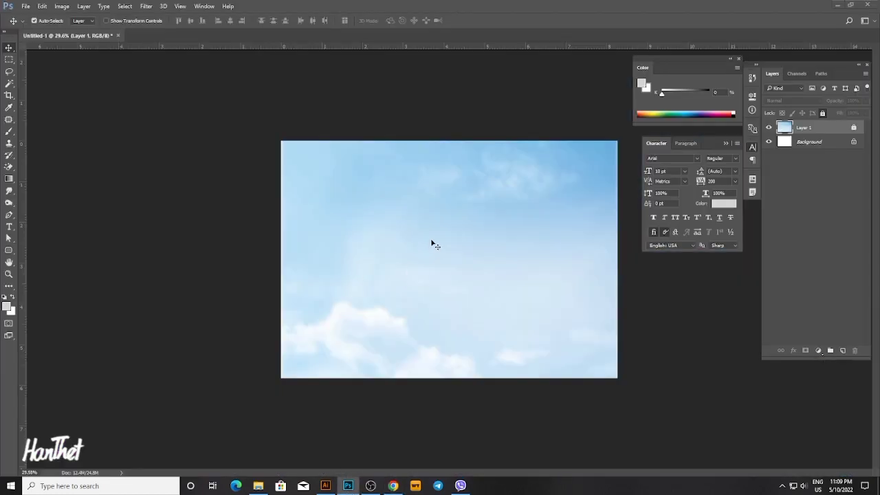
key(ctrl+v)
click(479, 148)
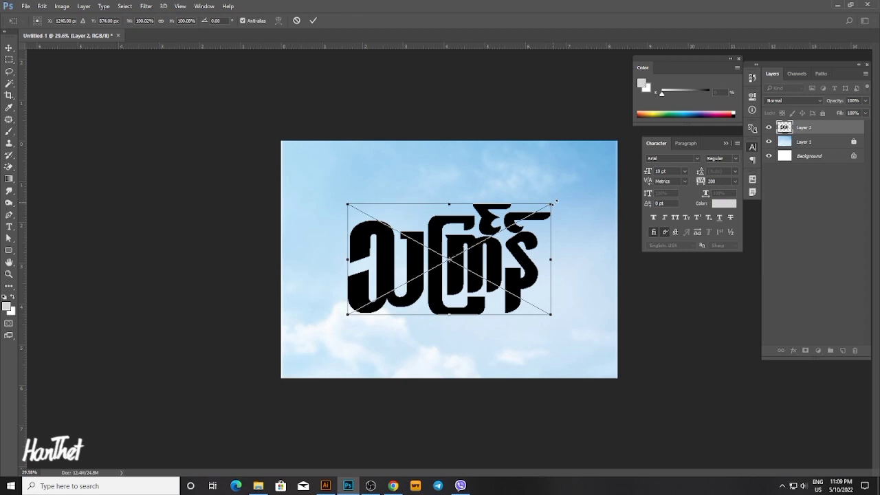
drag(555, 202, 542, 205)
key(Return)
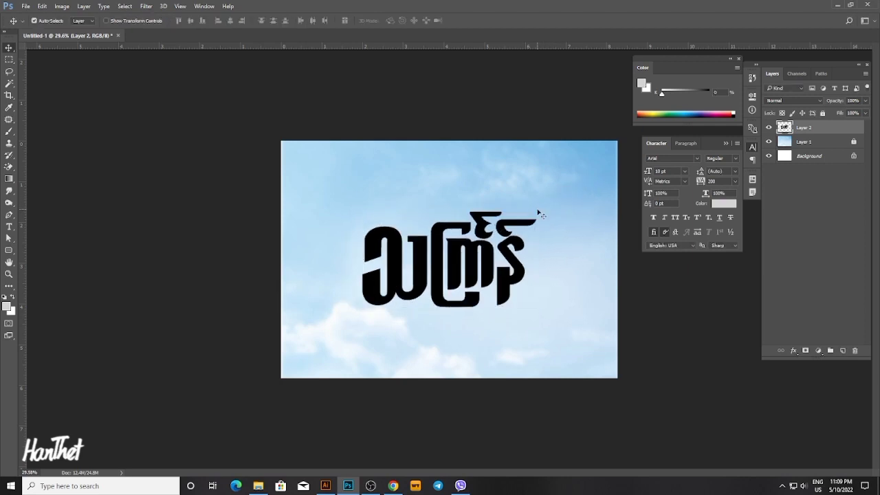
Open the lettering layer's blending options and add a Gradient Overlay effect.
scroll(529, 247, up, 3)
scroll(275, 172, down, 2)
scroll(344, 275, up, 1)
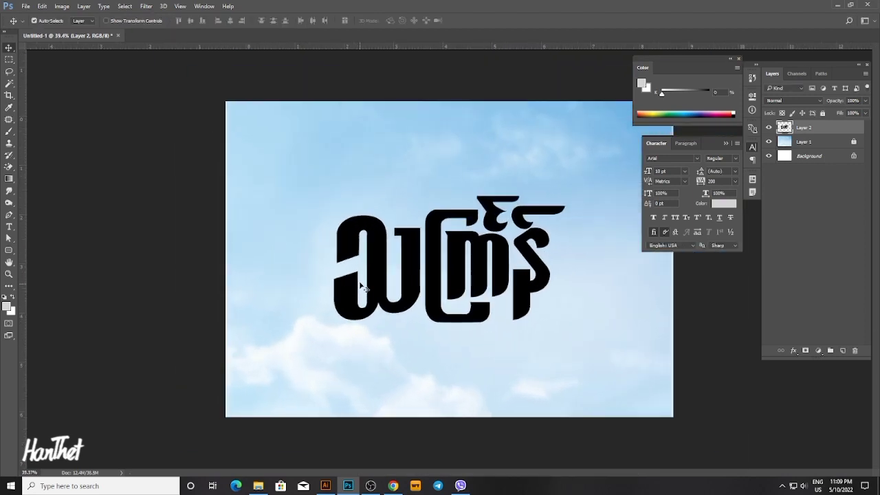
scroll(362, 289, up, 1)
right_click(803, 132)
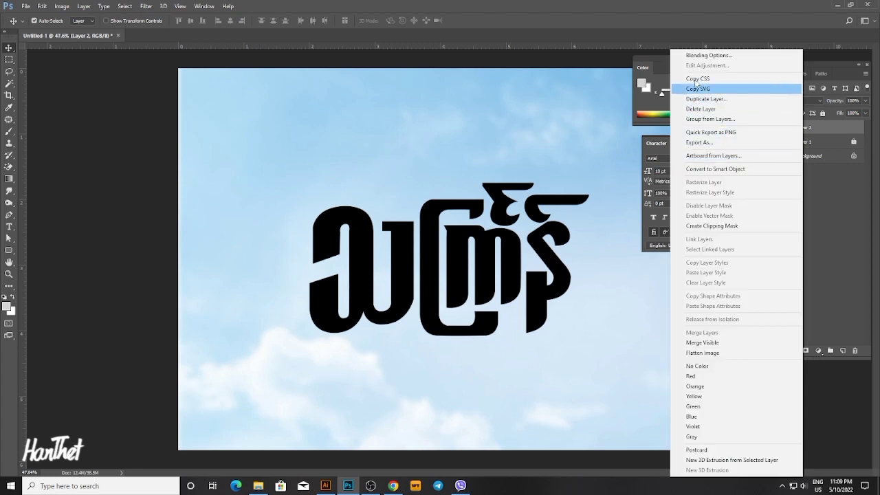
click(690, 57)
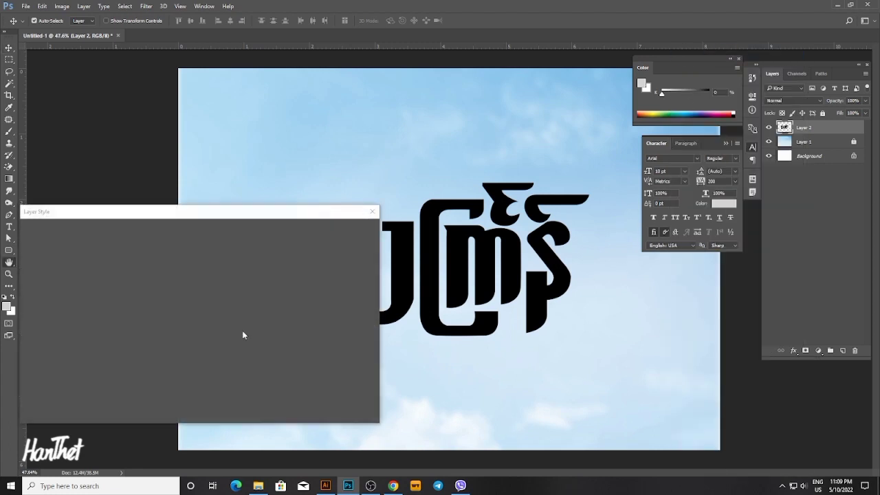
drag(285, 209, 458, 205)
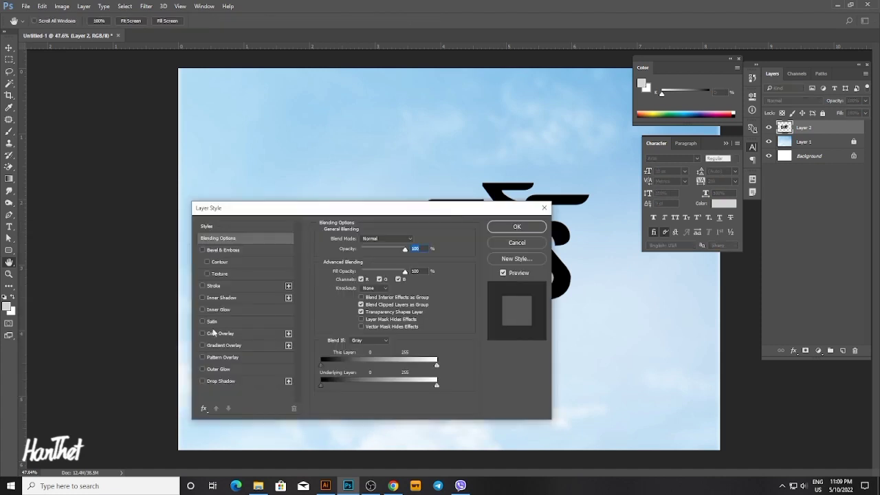
click(202, 346)
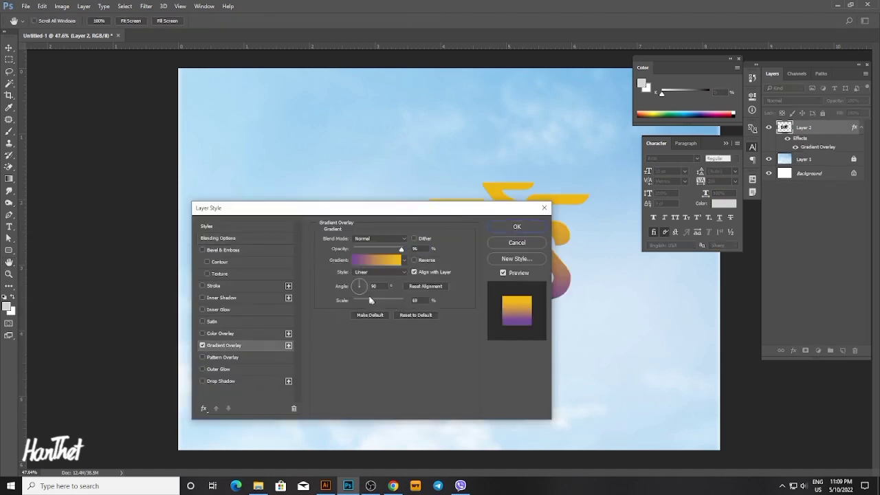
Change the overlay gradient's purple colour stop to orange #c9771f.
click(372, 261)
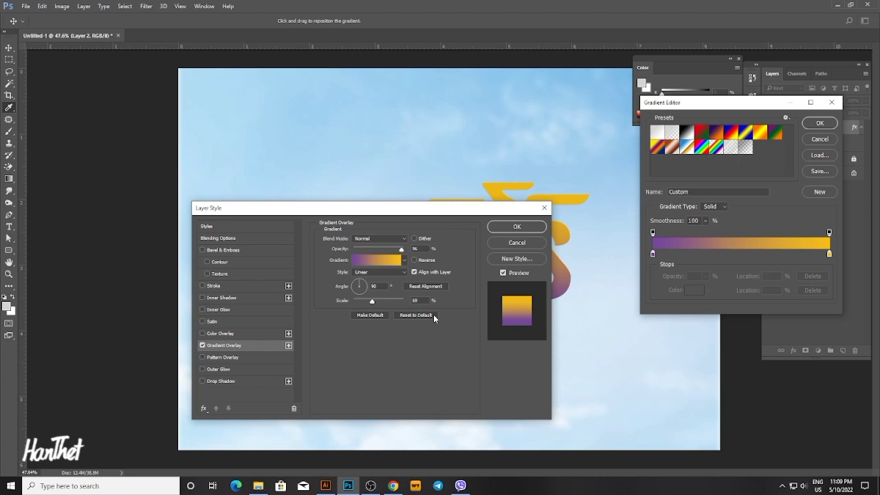
click(653, 254)
click(693, 290)
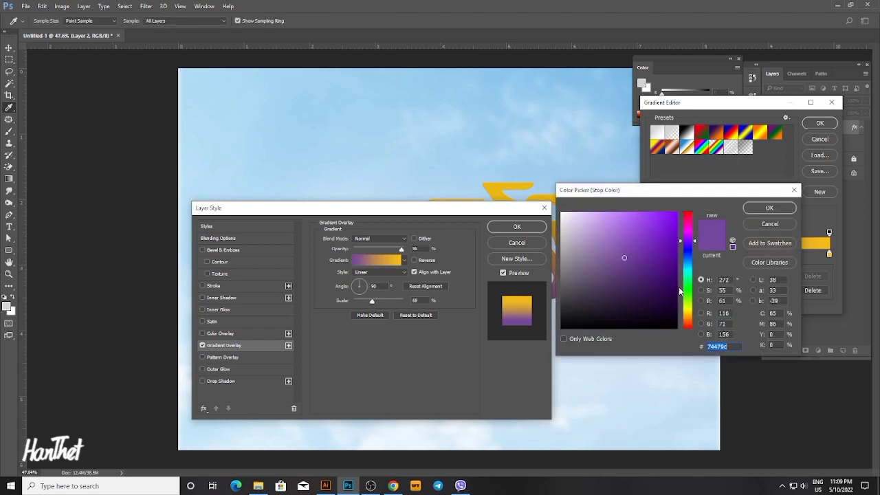
drag(685, 311, 686, 319)
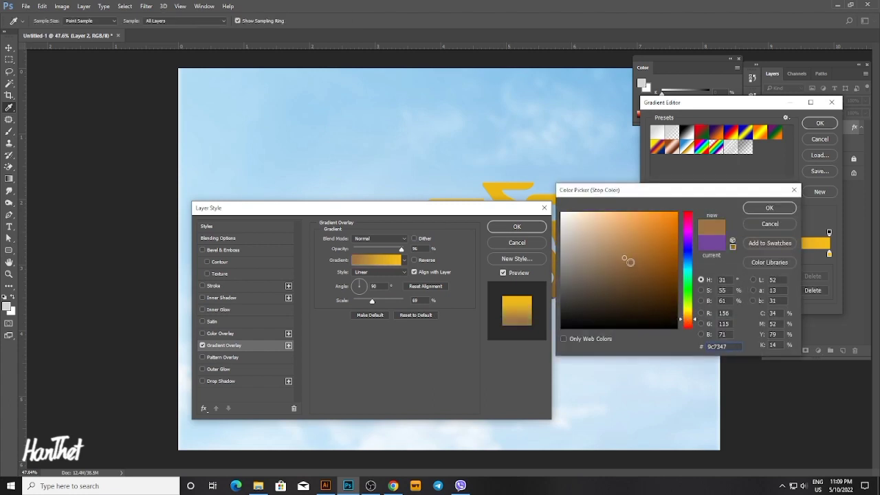
click(642, 255)
drag(643, 255, 660, 237)
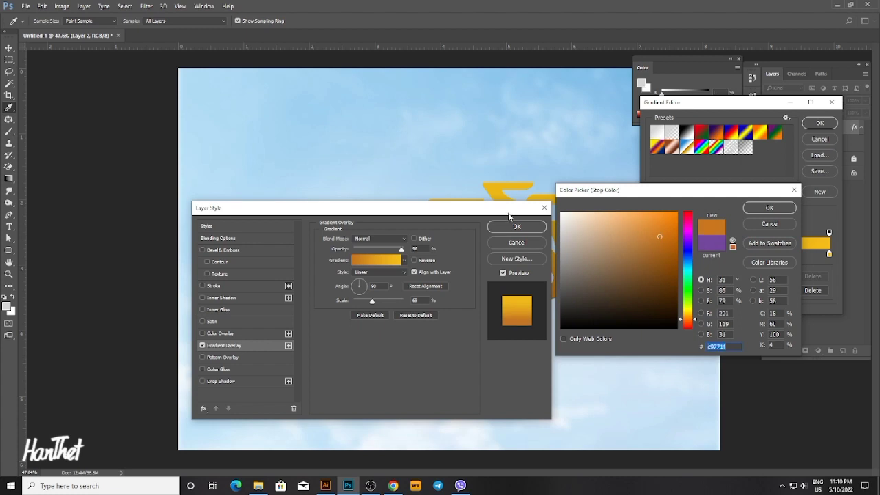
click(763, 207)
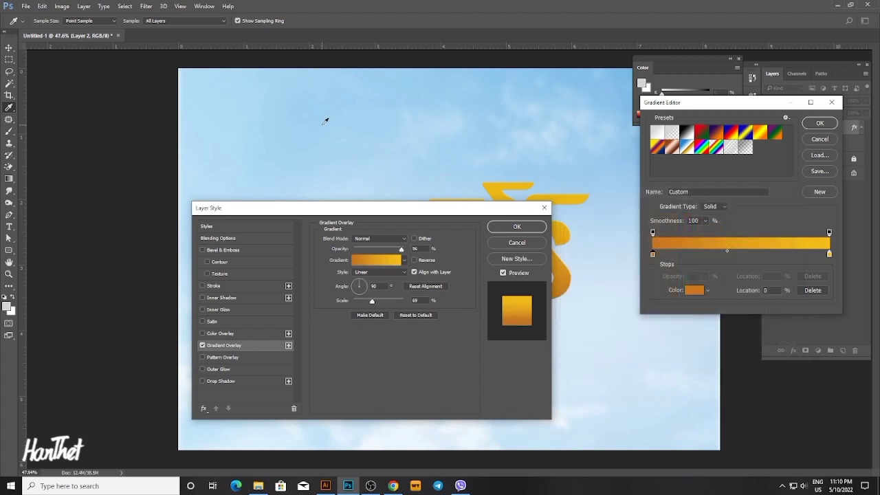
click(819, 123)
Set the Gradient Overlay scale to 137% and apply the layer style to the lettering.
drag(488, 210, 324, 96)
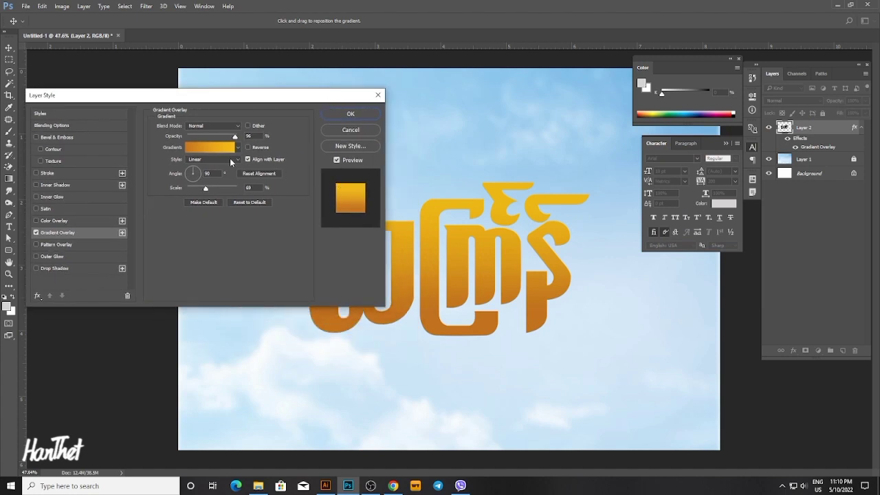
drag(205, 189, 232, 190)
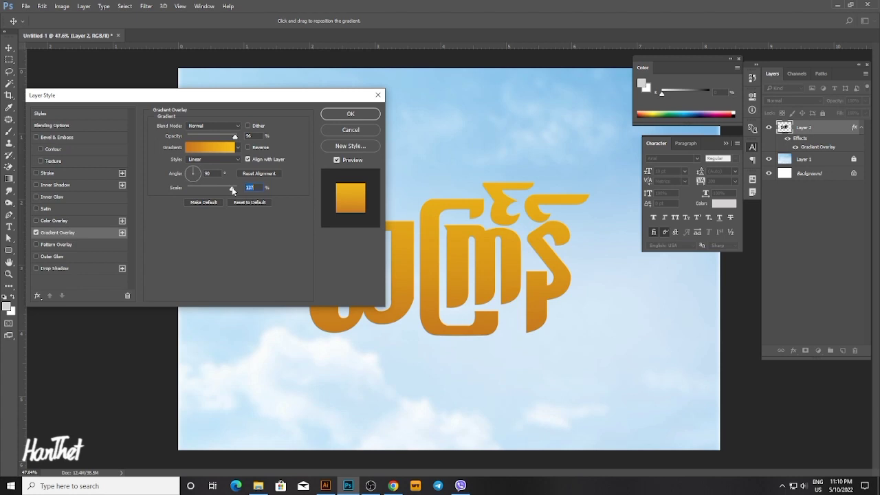
click(350, 114)
Reopen the lettering layer's style settings, enable a Stroke effect and show its options with the lettering uncovered.
scroll(399, 230, up, 2)
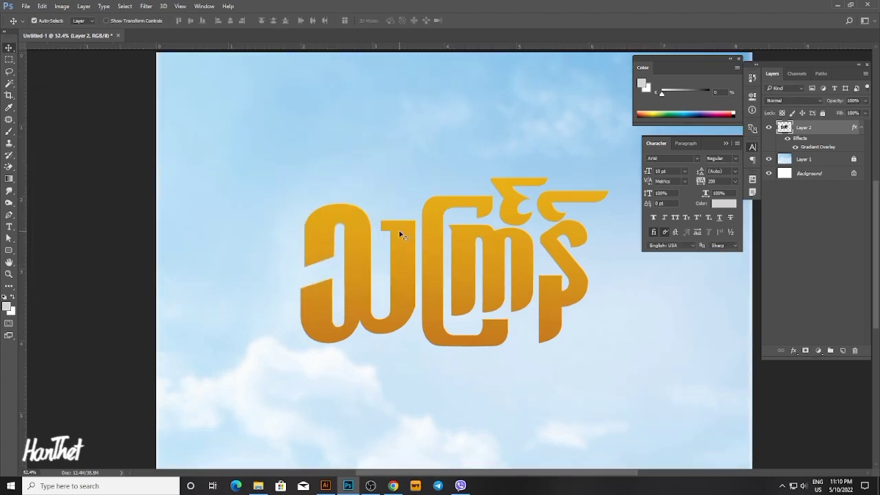
scroll(401, 234, up, 1)
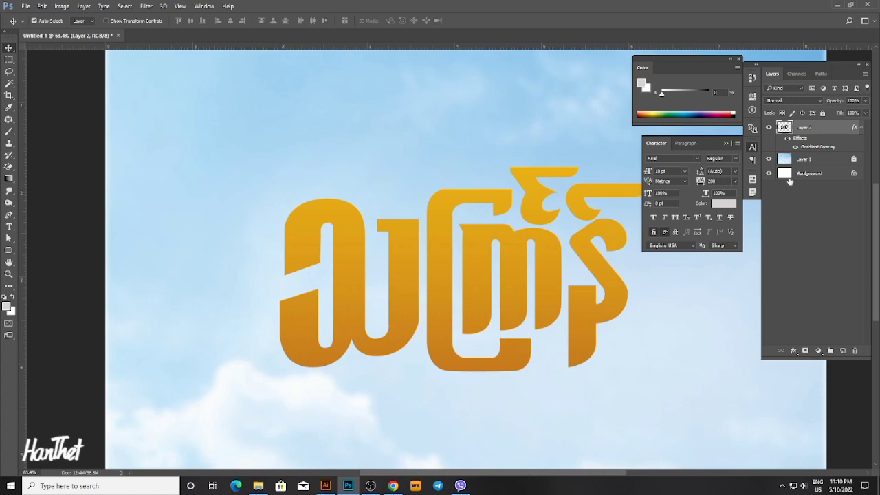
double_click(802, 147)
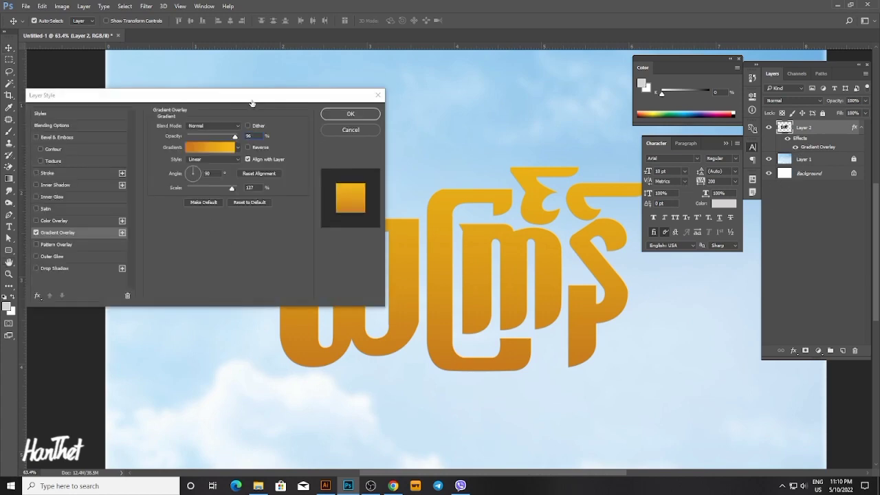
drag(255, 101, 474, 165)
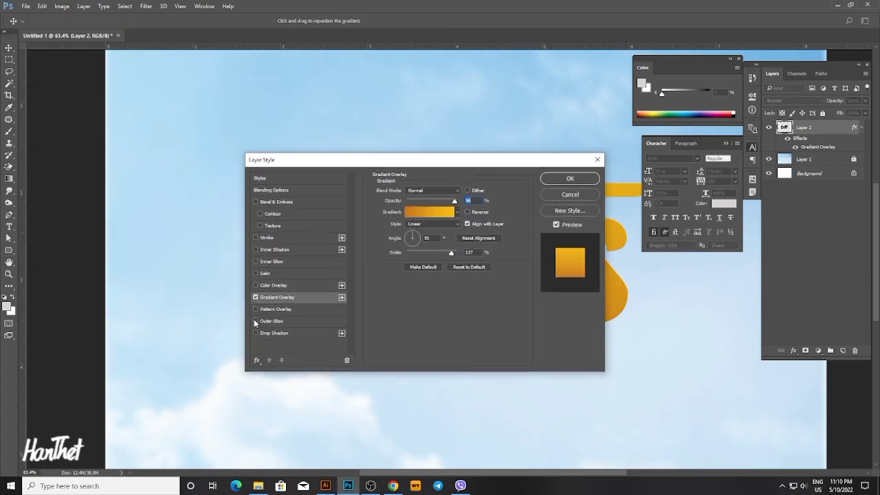
click(256, 237)
drag(301, 164, 587, 192)
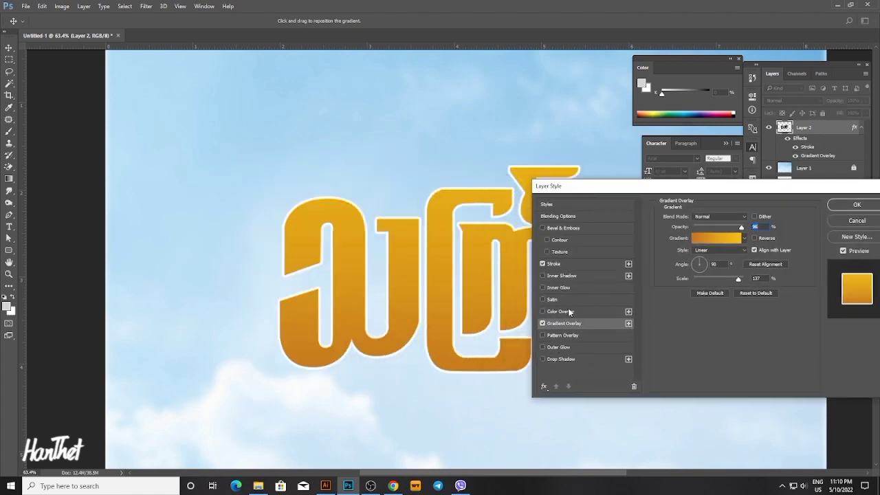
click(564, 261)
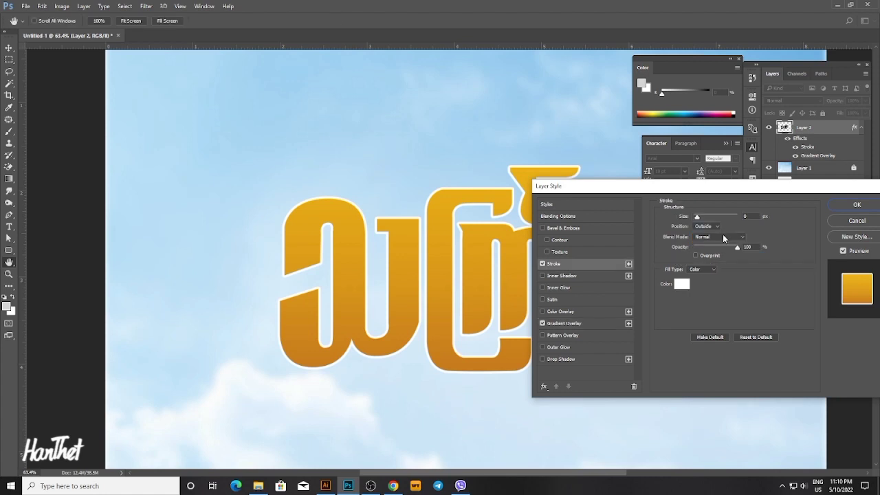
Set the lettering's stroke colour to bright yellow #ffea00, apply the layer style and recheck the stroke settings.
click(682, 285)
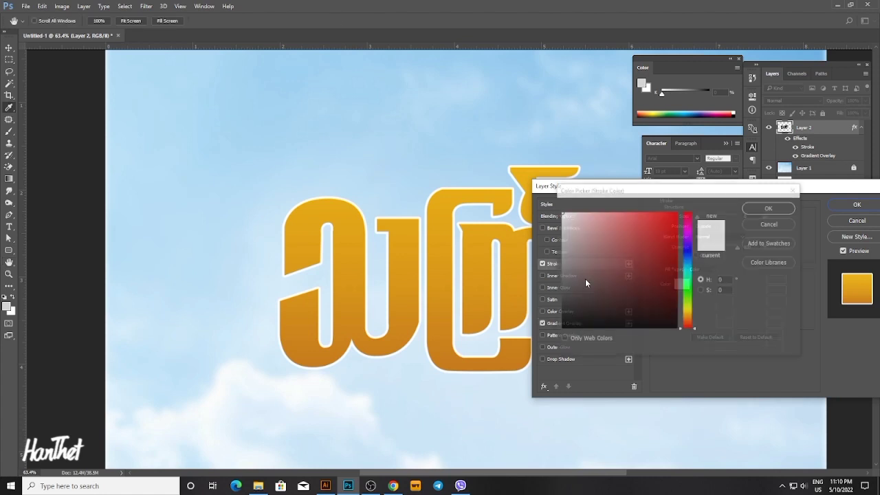
click(692, 314)
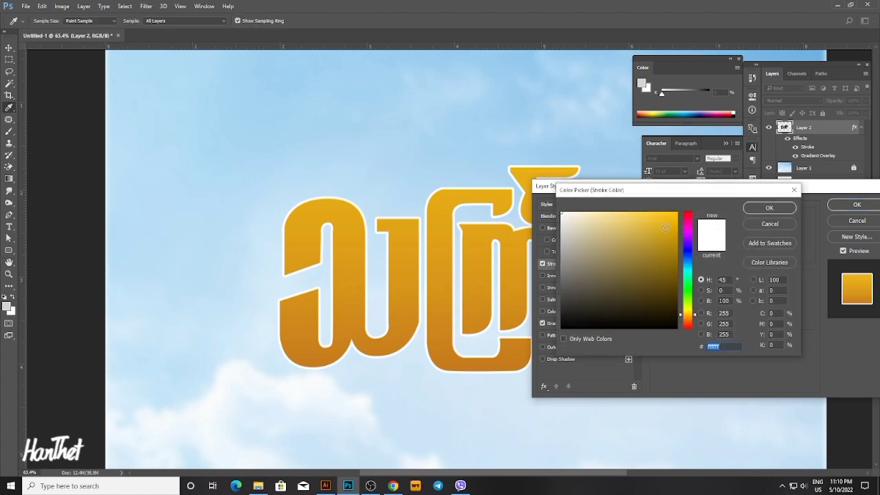
click(674, 216)
drag(678, 224, 680, 209)
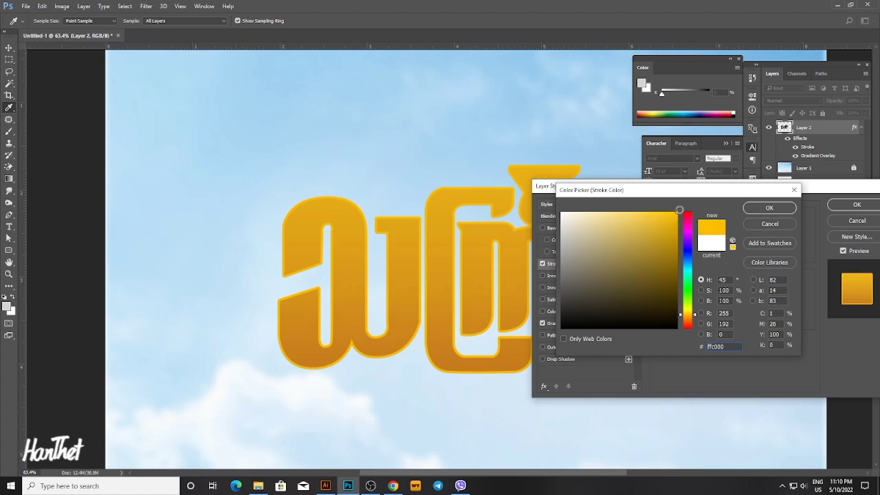
drag(681, 315, 681, 312)
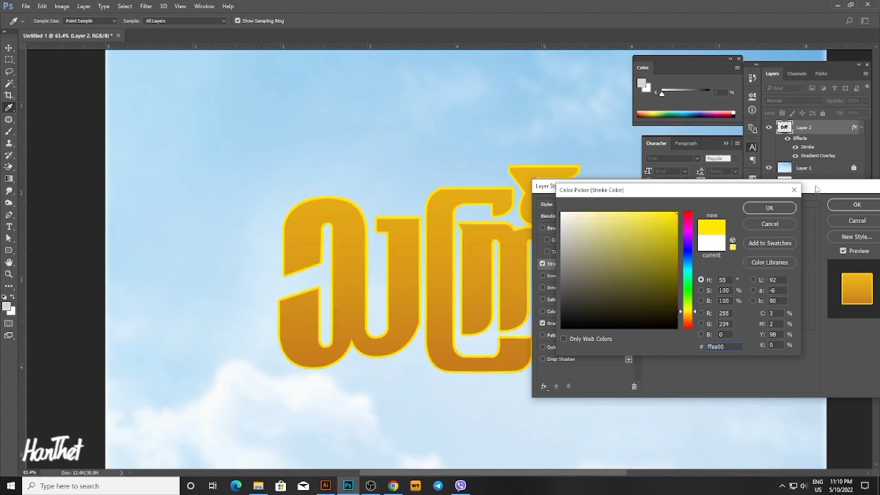
click(777, 209)
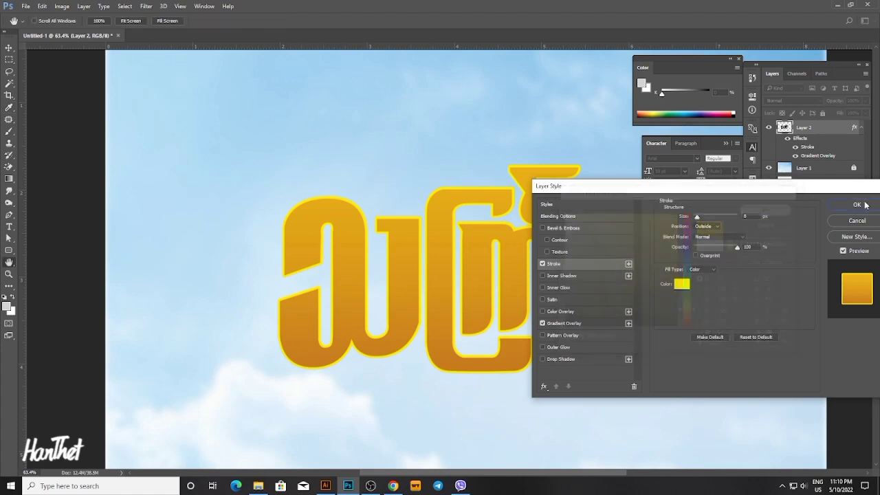
key(Return)
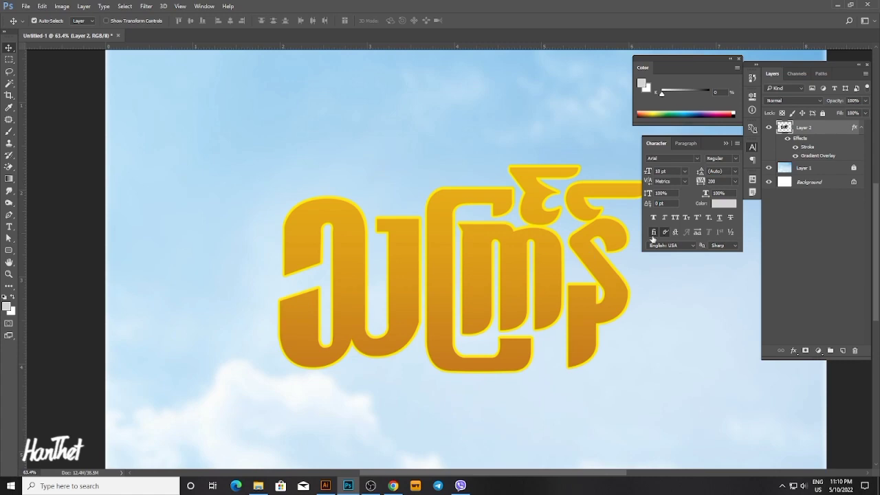
double_click(808, 147)
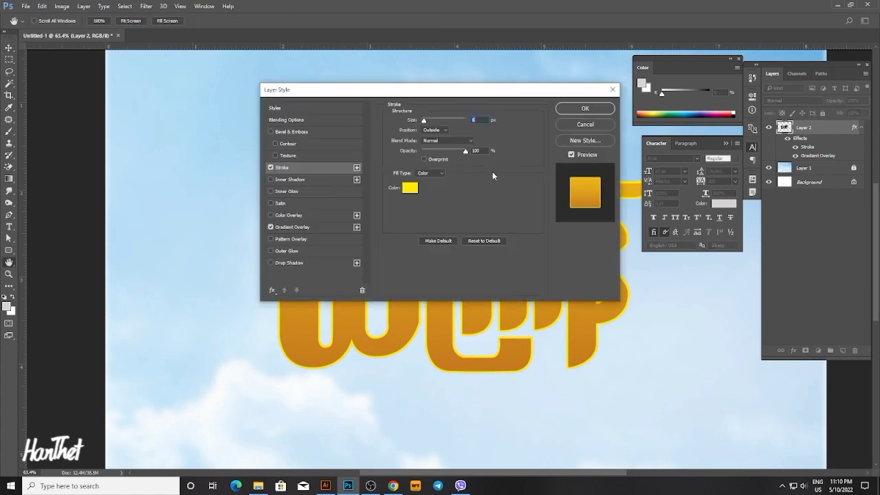
key(Return)
key(v)
Duplicate the lettering layer and rasterize the layer style of the lower one, Layer 2.
scroll(461, 228, down, 3)
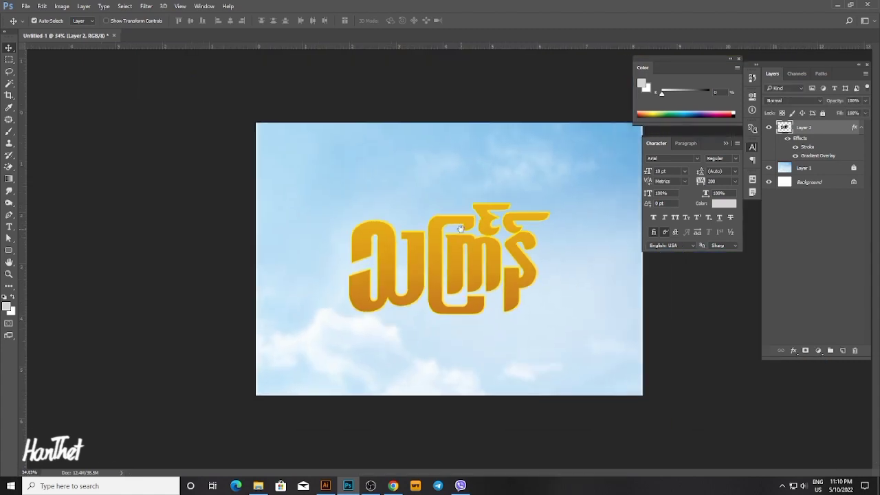
scroll(461, 228, down, 1)
key(ctrl+j)
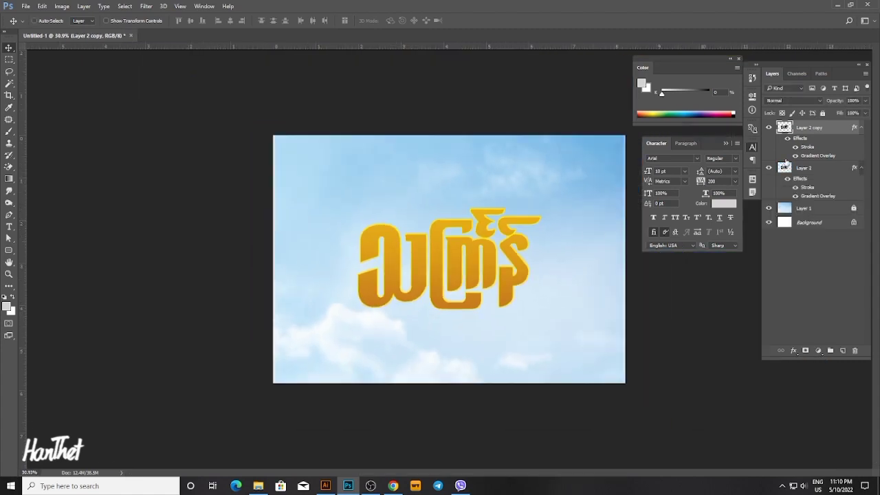
click(798, 167)
right_click(810, 168)
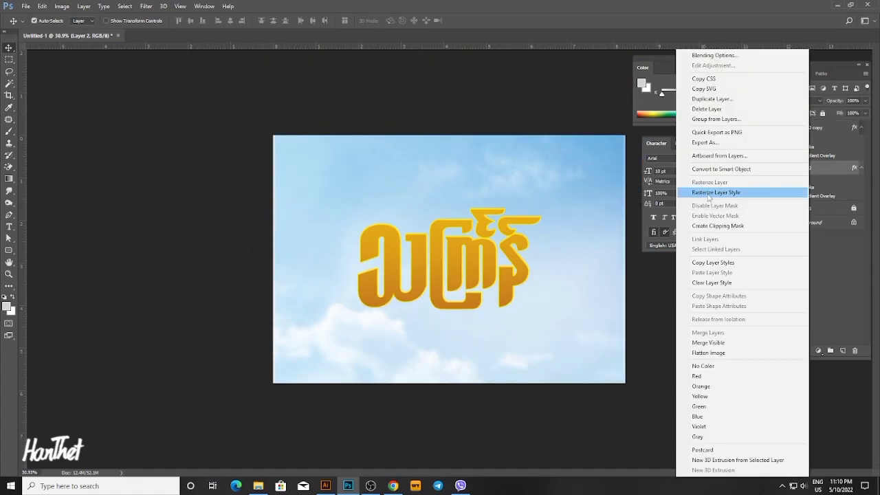
click(721, 194)
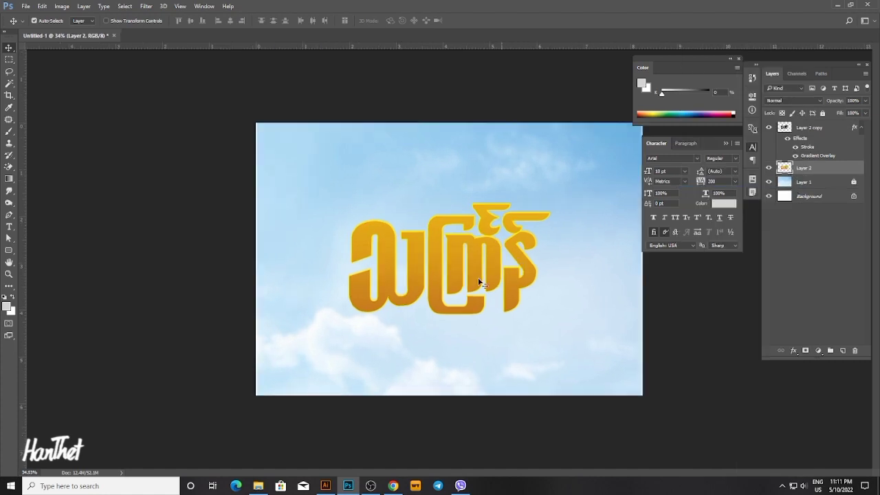
Restore the default foreground and background colours and fill the rasterized lower lettering with black.
scroll(512, 267, up, 1)
click(5, 298)
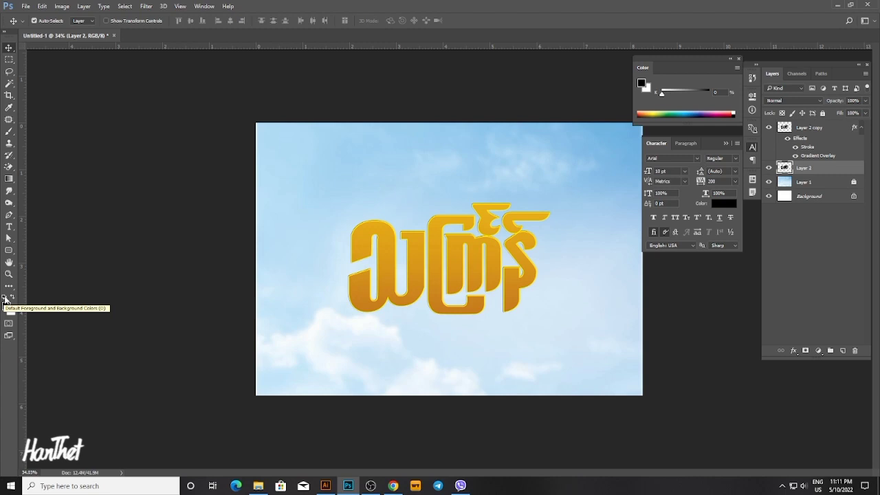
scroll(5, 301, up, 3)
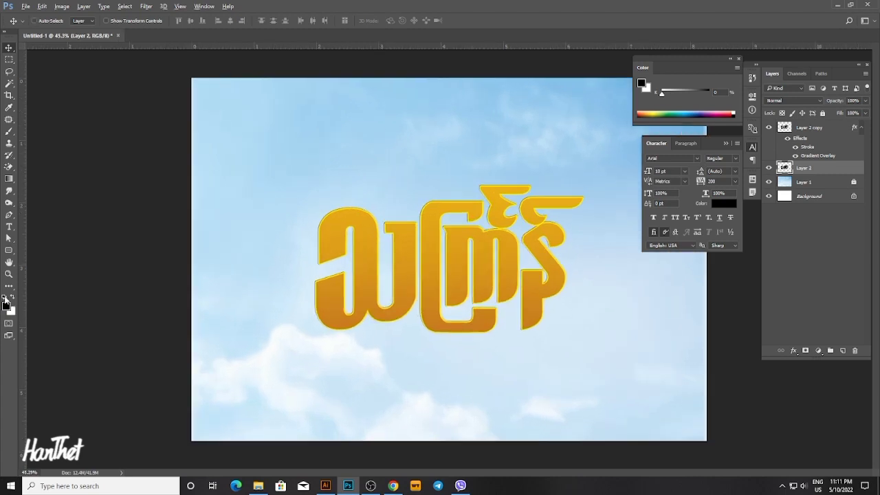
Transform the black lettering with a small nudge to the right and repeat it into stacked copies up to Layer 2 copy 12.
key(ctrl+t)
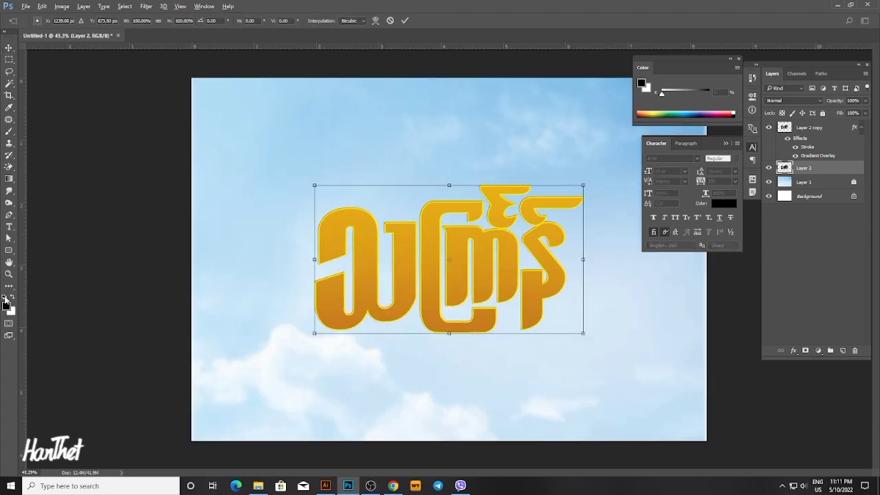
key(Right)
key(Return)
key(ctrl+alt+shift+t)
key(ctrl+alt+shift+t)
key(ctrl+alt+shift+t)
key(ctrl+alt+shift+t)
key(ctrl+alt+shift+t)
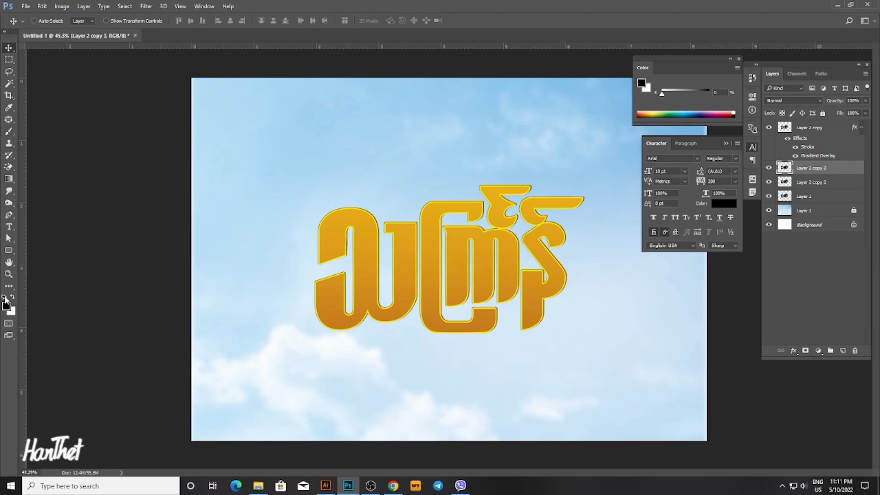
key(ctrl+alt+shift+t)
key(ctrl+alt+shift+t)
key(ctrl+alt+shift+t)
key(ctrl+alt+shift+t)
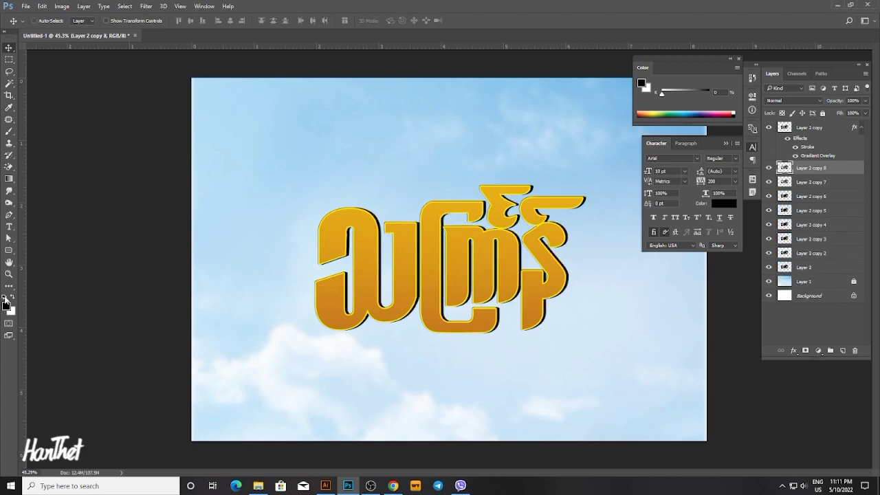
key(ctrl+alt+shift+t)
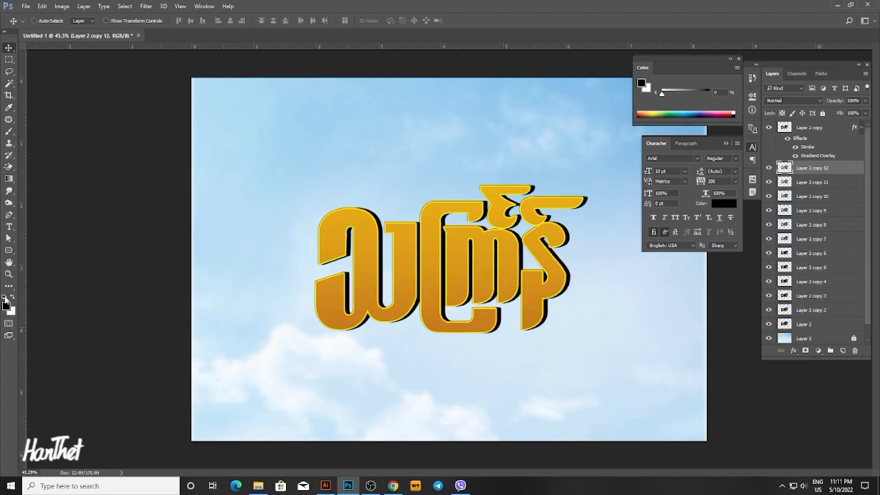
Merge Layer 2 and all its black offset copies into a single extrusion layer.
shift+click(803, 325)
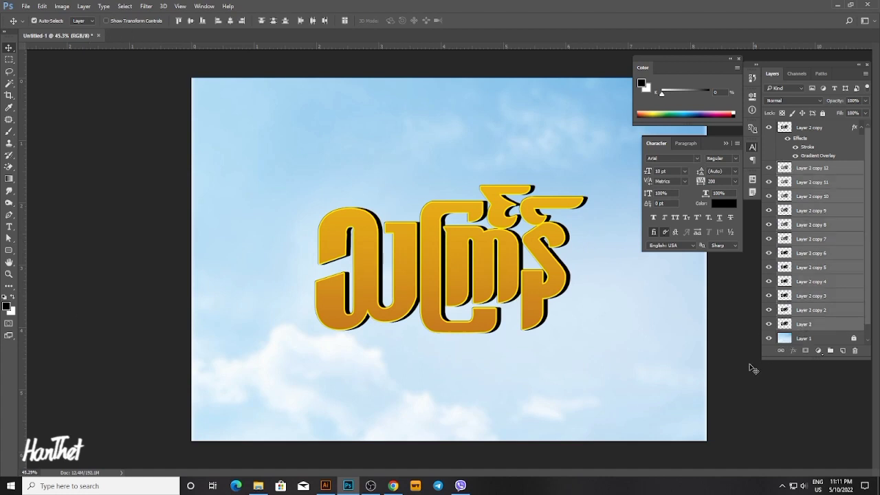
key(ctrl+e)
scroll(324, 343, up, 2)
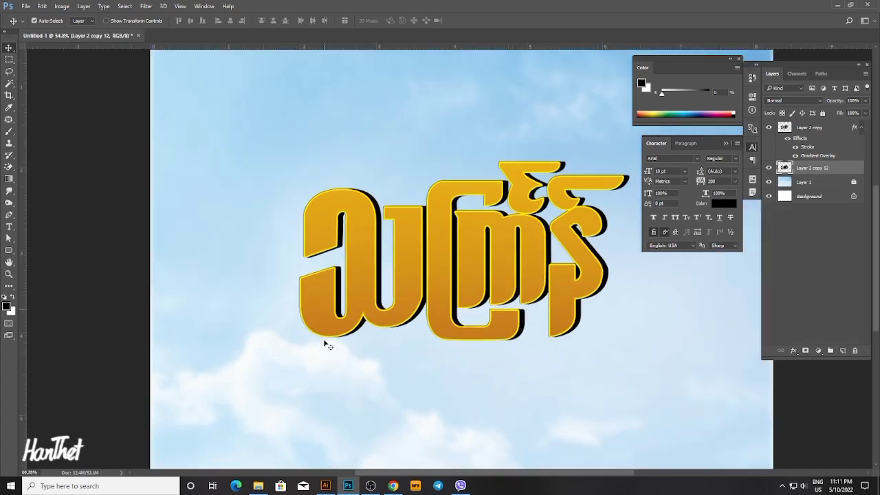
Sample the orange from the lettering, make it the foreground colour and fill the merged extrusion layer with it.
key(i)
alt+click(399, 315)
key(v)
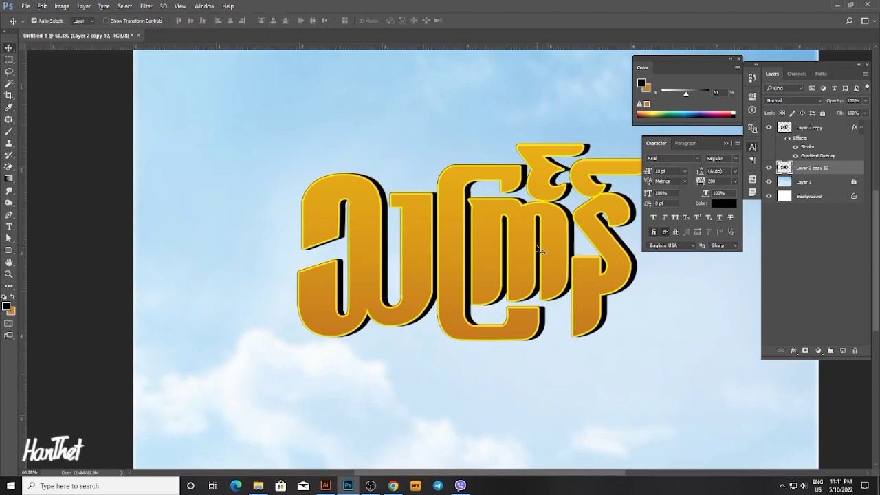
click(14, 300)
key(shift+alt+BackSpace)
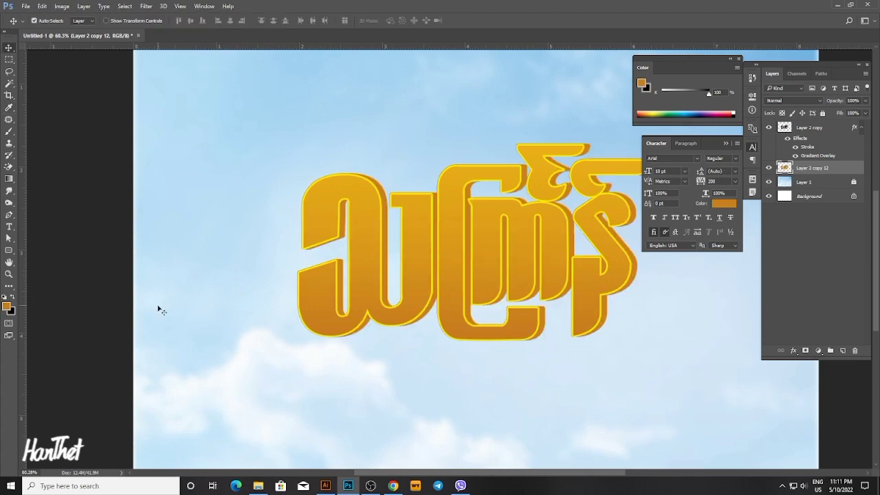
Darken the orange extrusion layer slightly with a Hue/Saturation adjustment.
key(i)
key(ctrl+u)
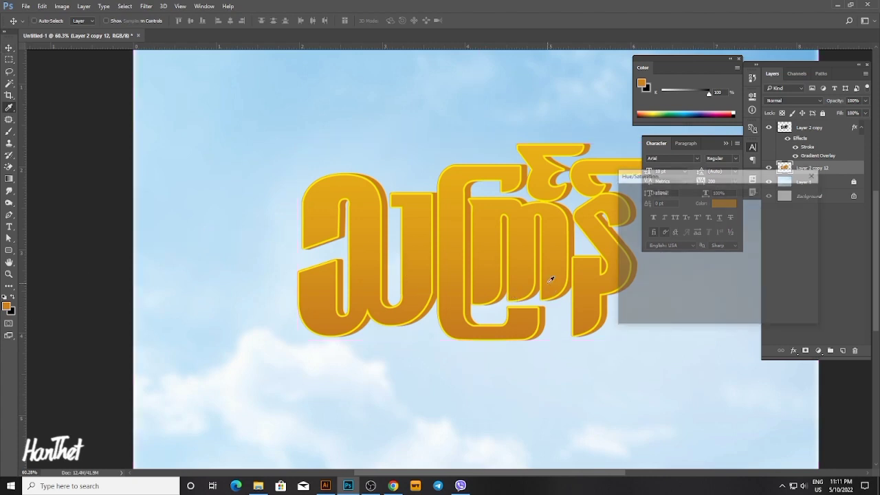
drag(698, 282, 691, 284)
key(Return)
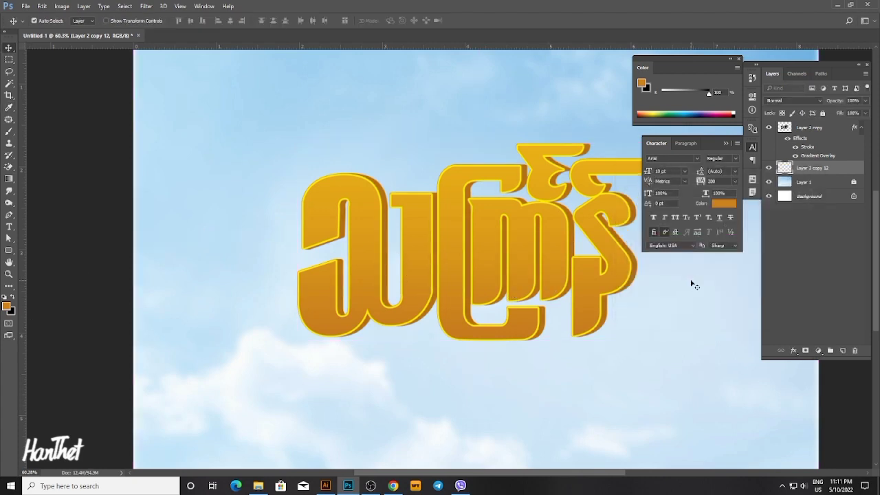
Nudge in small increments to fine-tune the offset between the extrusion and the lettering.
key(shift+Right)
key(Right)
key(Down)
key(Right)
key(Down)
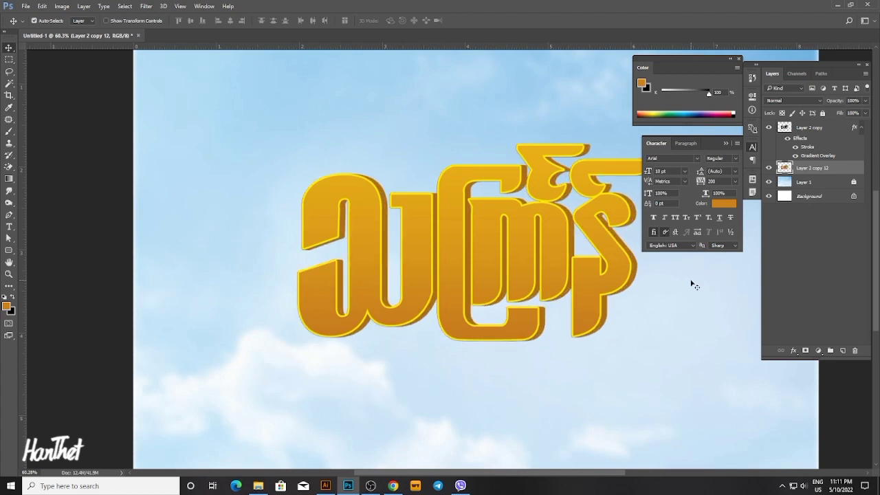
key(Up)
key(Right)
key(Down)
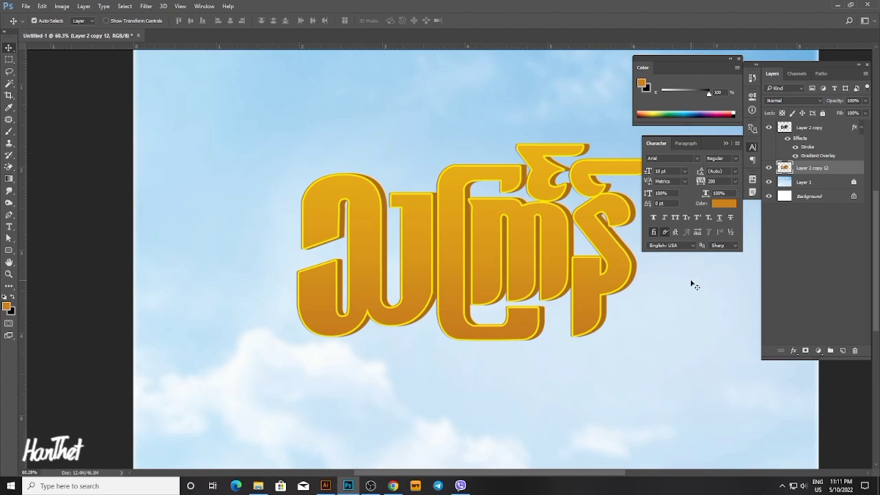
key(Right)
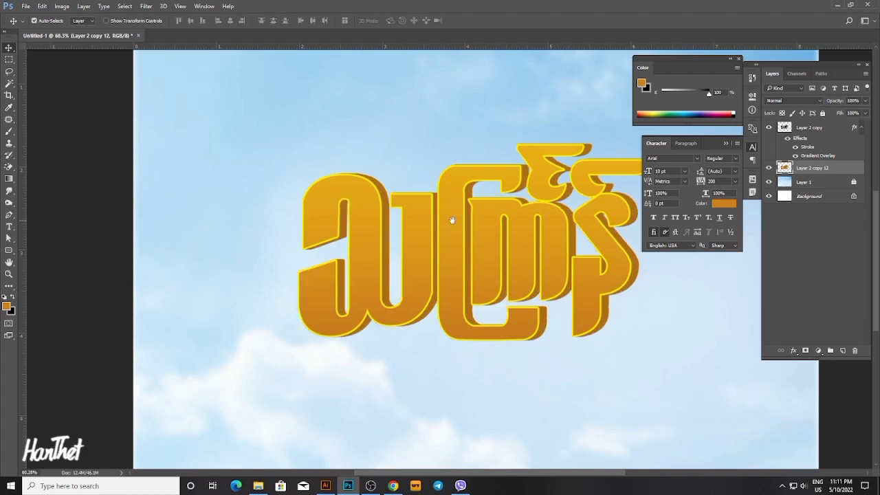
Change the dark orange stop of the lettering's gradient overlay to #c98f1f and set the gradient scale to 150%.
drag(451, 221, 338, 201)
scroll(338, 201, down, 3)
scroll(475, 258, up, 2)
click(474, 258)
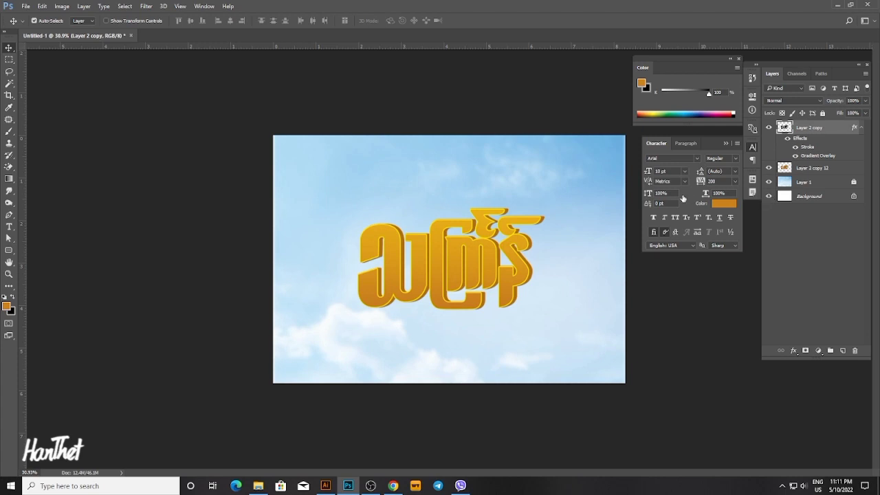
double_click(815, 176)
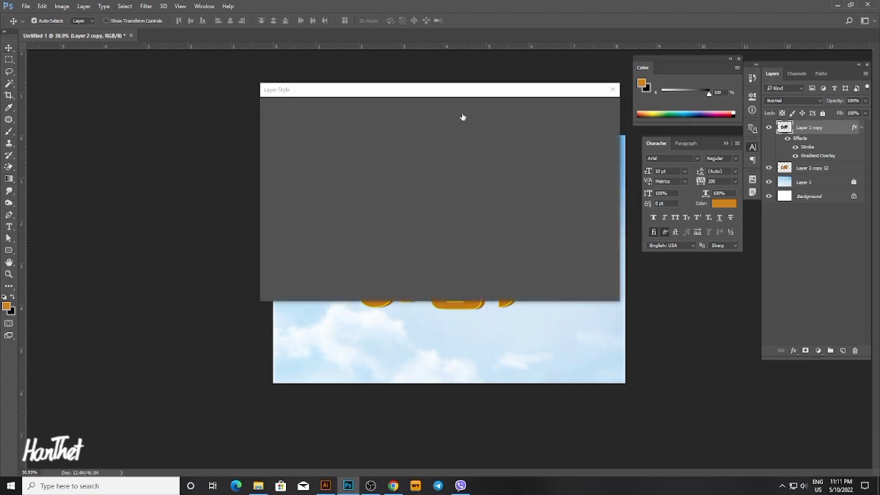
drag(461, 90, 716, 148)
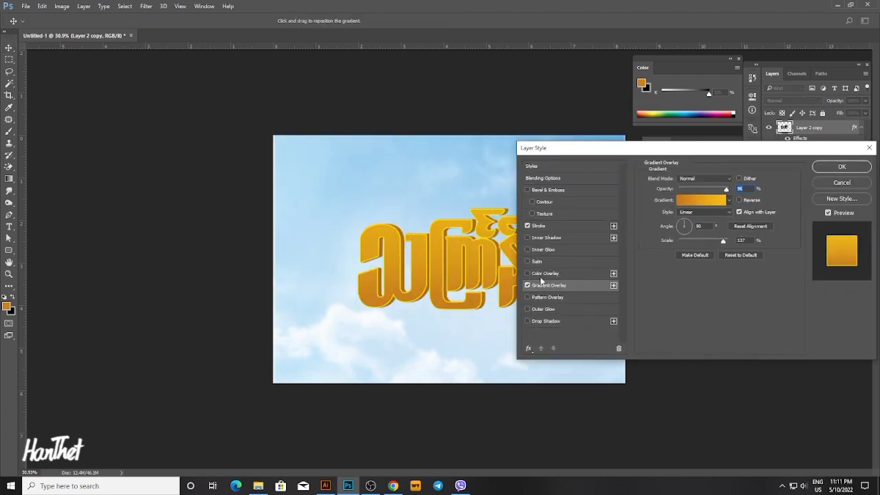
click(701, 199)
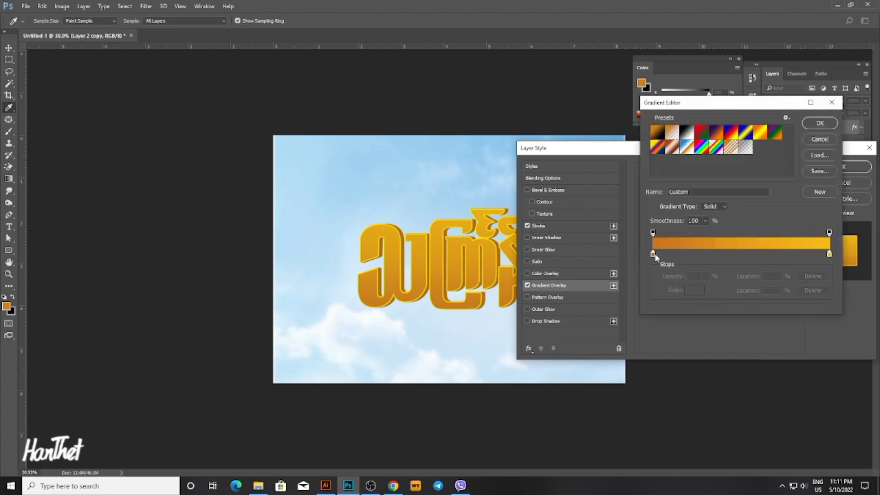
click(653, 254)
click(693, 290)
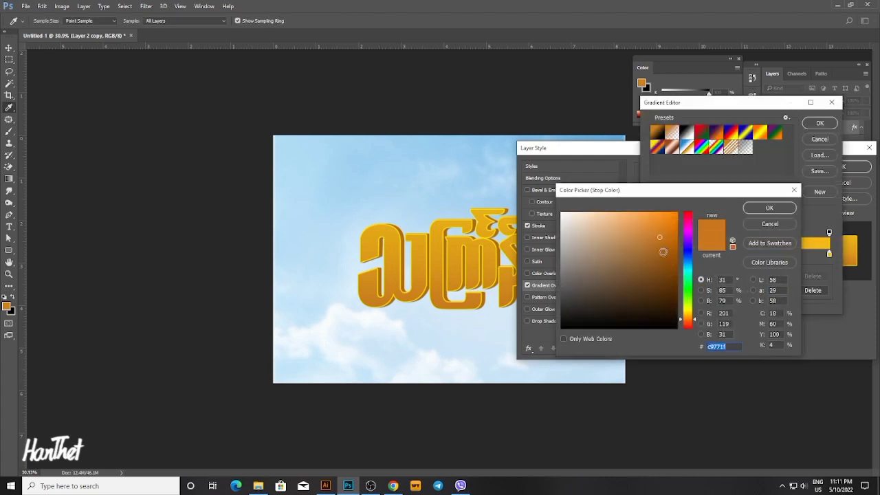
drag(695, 322, 695, 315)
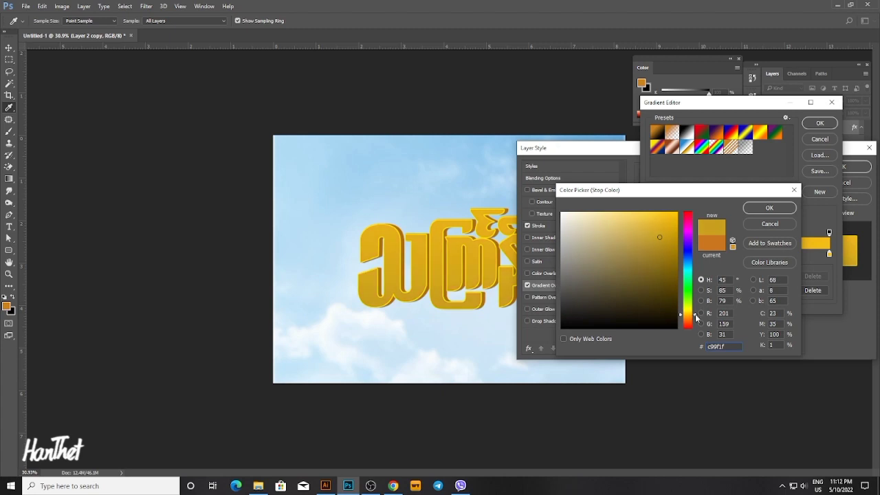
click(696, 317)
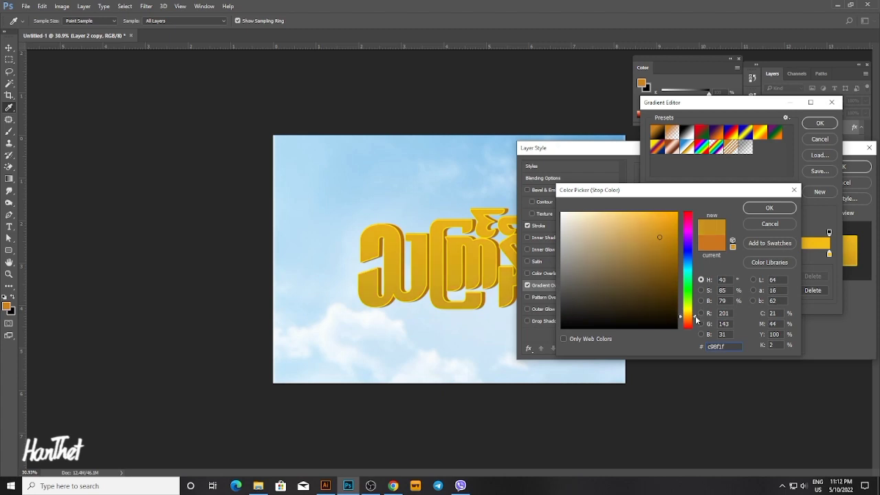
click(771, 208)
click(820, 123)
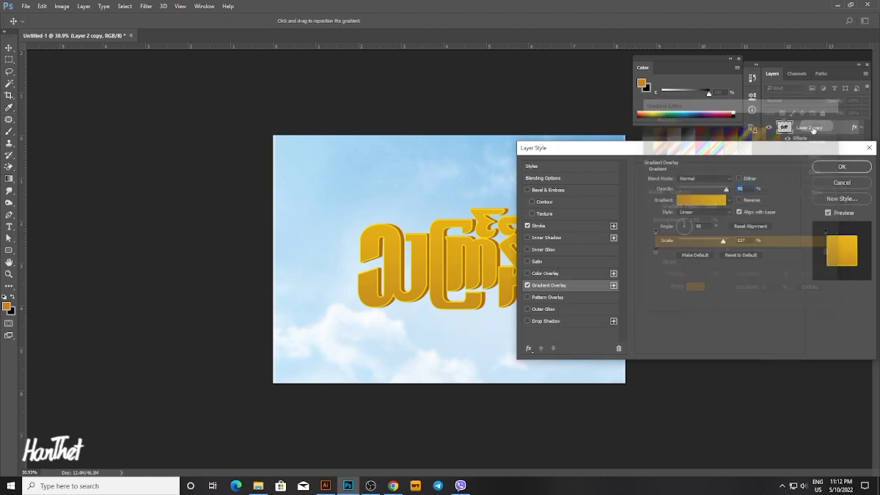
drag(723, 240, 728, 240)
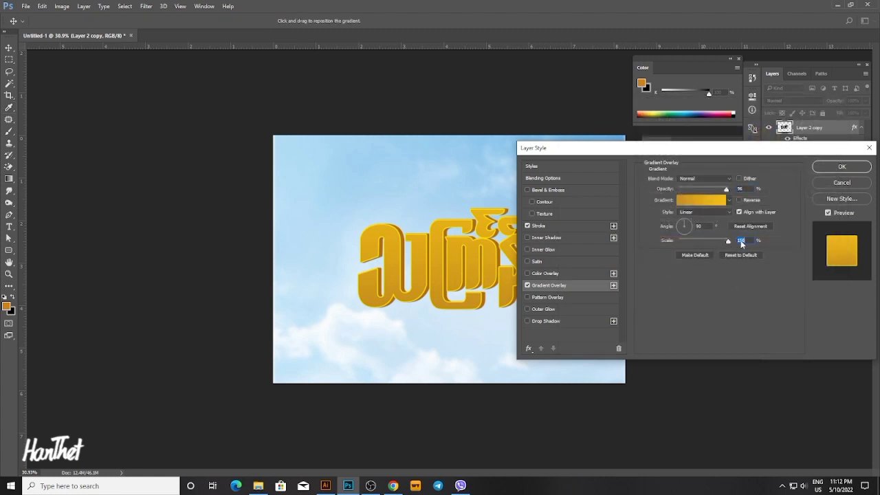
click(842, 167)
Add a stroke effect to the merged extrusion layer, Layer 2 copy 12, and colour it orange-red #ff5400.
click(825, 168)
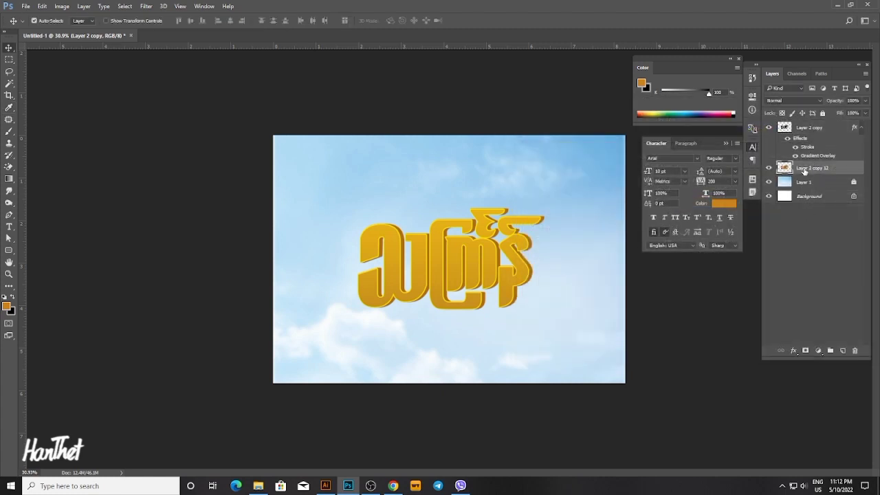
right_click(798, 168)
click(708, 57)
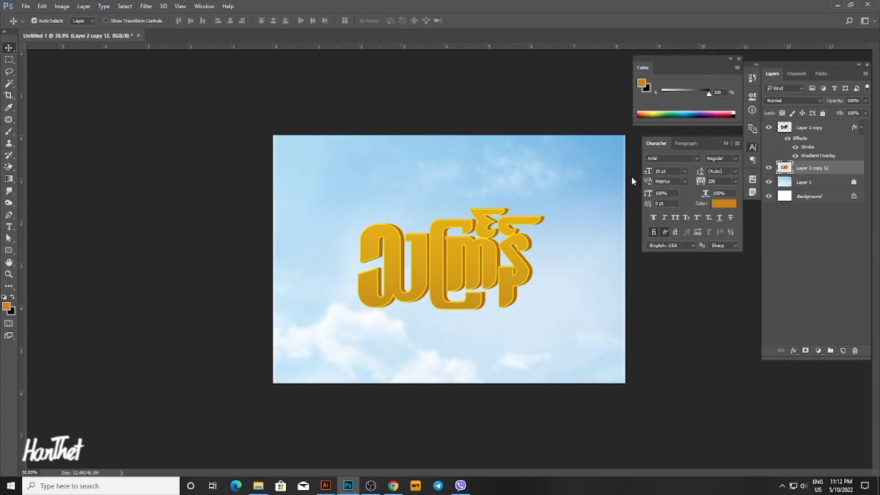
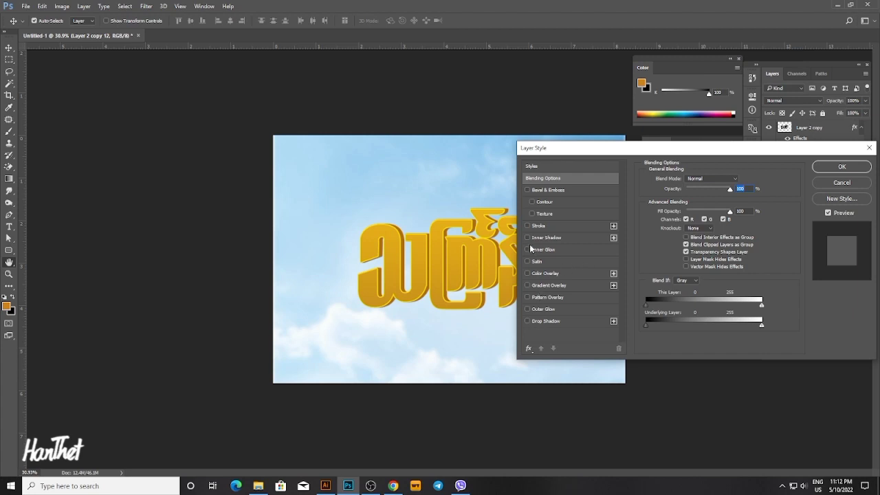
click(535, 225)
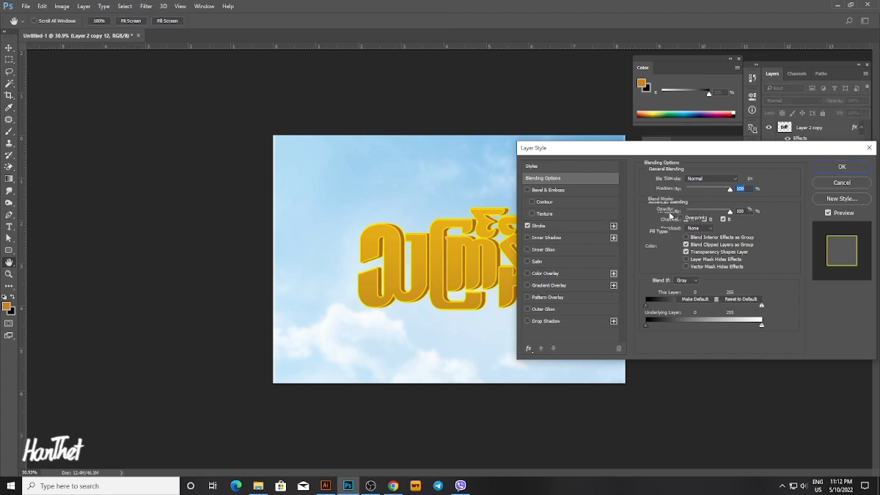
click(571, 225)
click(667, 246)
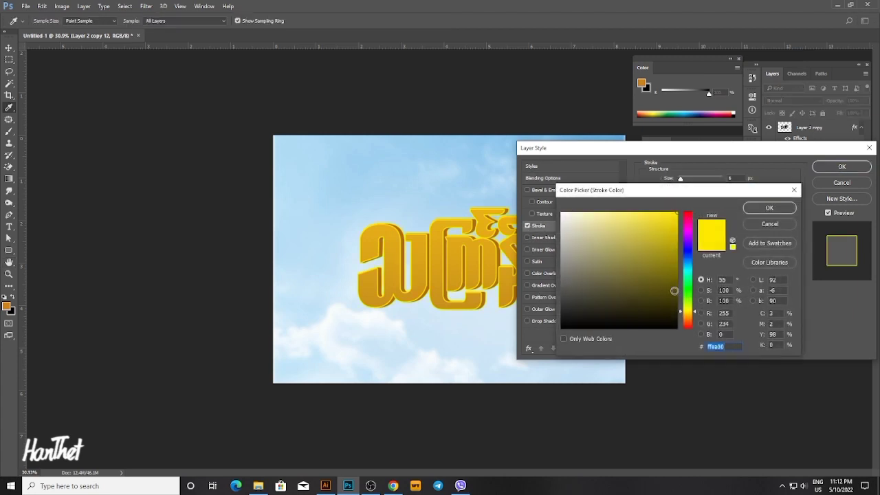
click(682, 321)
drag(681, 321, 681, 323)
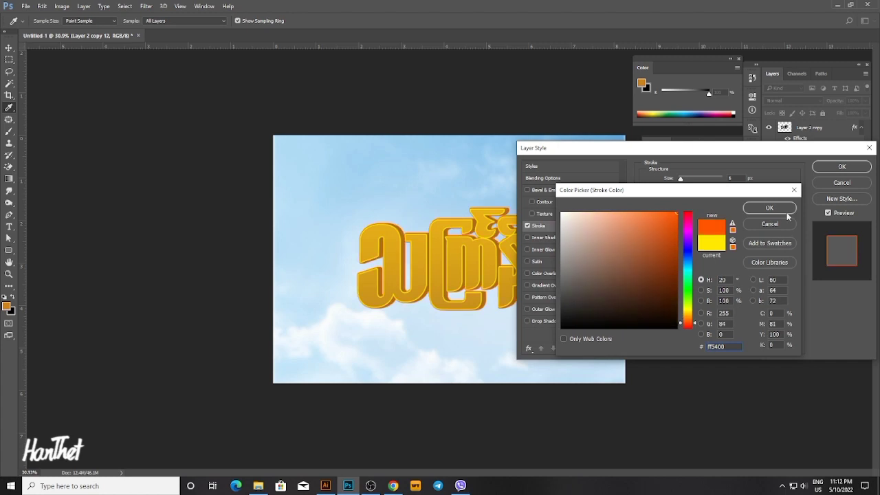
click(759, 208)
Widen the extrusion layer's outside stroke and fine-tune its size to 42 px, keeping the lettering in view.
scroll(720, 250, up, 6)
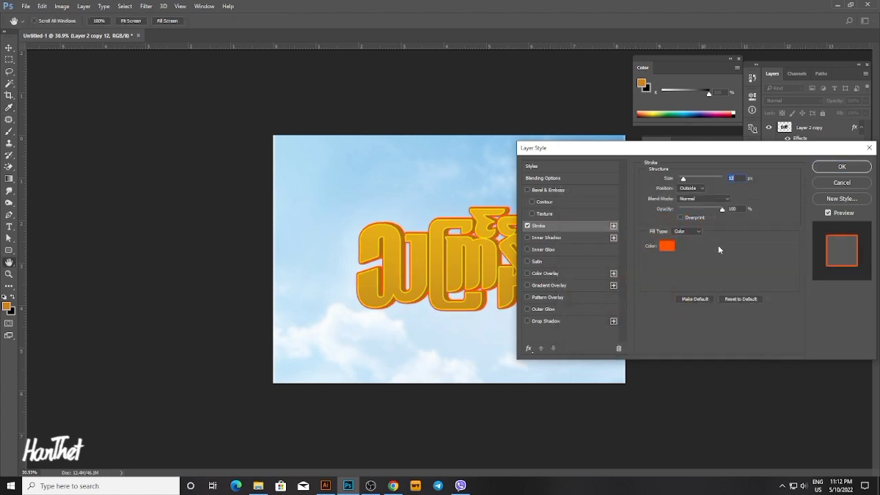
key(Up)
key(Up)
key(Up)
key(Up)
key(Up)
key(Up)
key(Up)
key(Up)
key(Up)
key(Up)
key(Up)
key(Up)
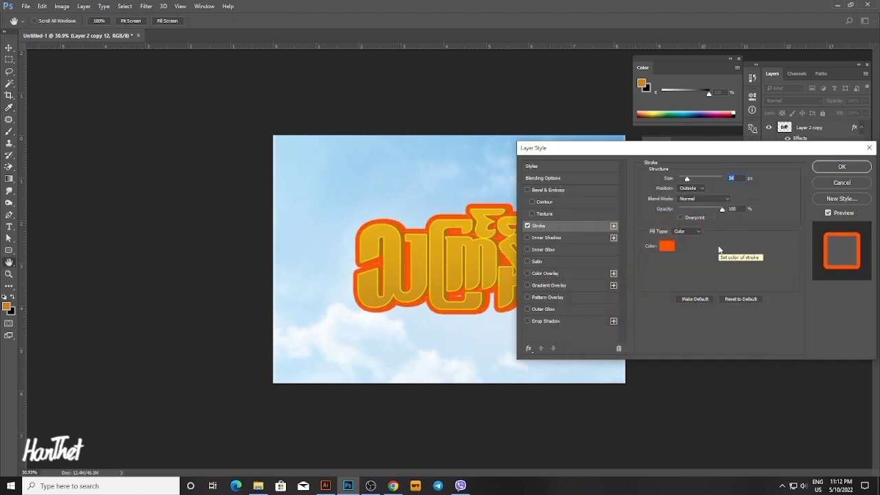
key(Up)
key(Up)
key(Up)
key(Up)
key(Up)
key(Up)
key(Up)
key(Up)
key(Up)
key(Up)
key(Up)
key(Up)
key(Up)
key(Up)
key(Up)
key(Up)
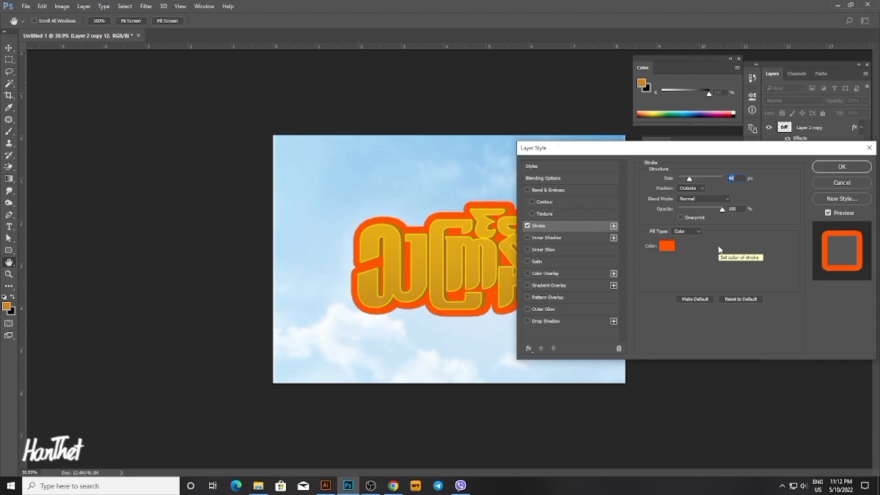
key(Up)
key(Up)
key(Up)
key(Up)
key(Up)
key(Up)
key(Up)
key(Up)
key(Up)
key(Up)
key(Up)
key(Up)
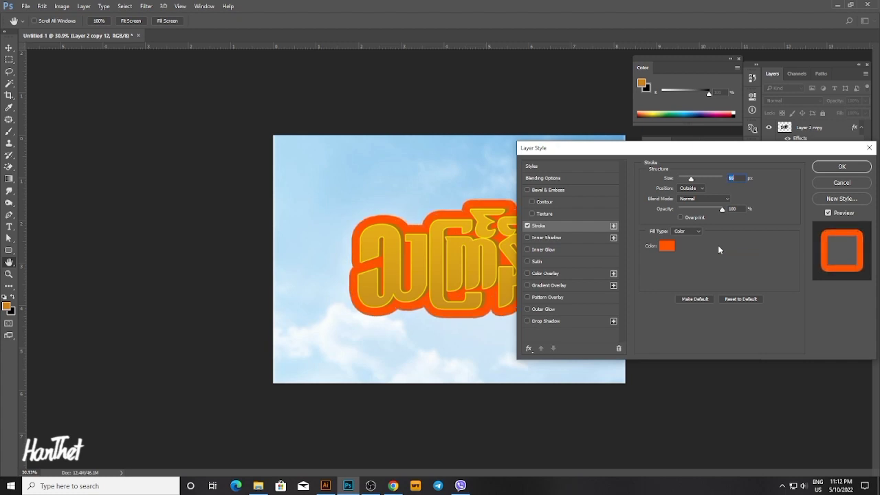
key(Up)
key(Up)
key(Up)
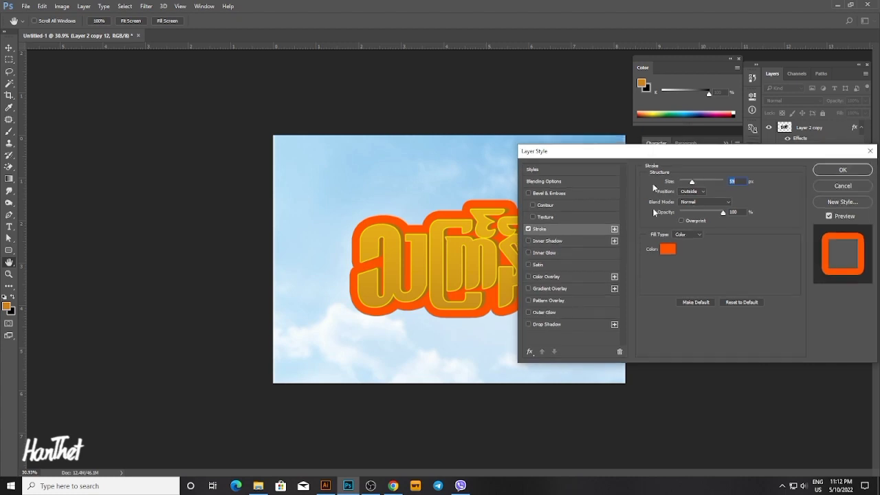
drag(701, 148, 732, 199)
key(Down)
key(Down)
key(Down)
key(Down)
key(Down)
key(Down)
key(Down)
key(Down)
key(Down)
key(Down)
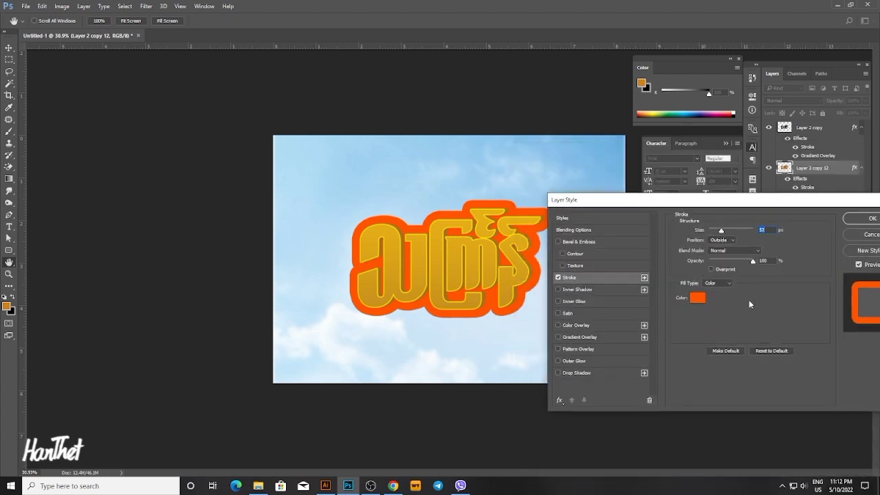
key(Down)
key(Down)
key(Down)
key(Down)
key(Down)
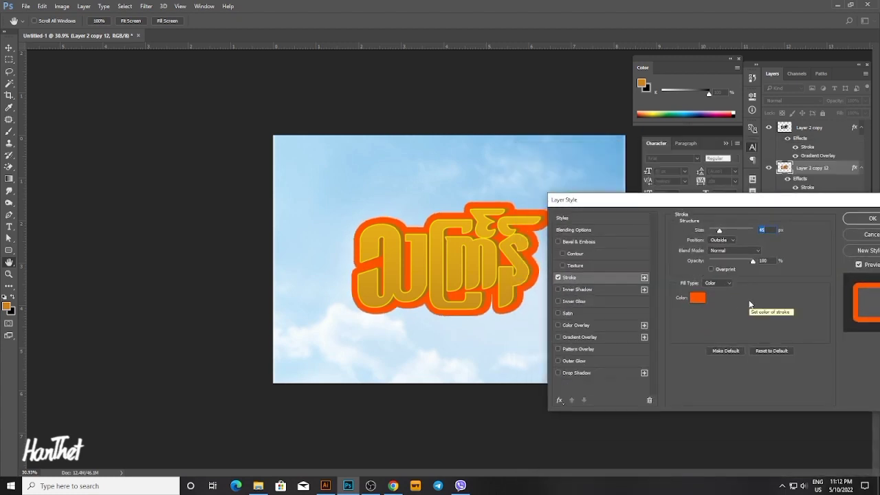
key(Up)
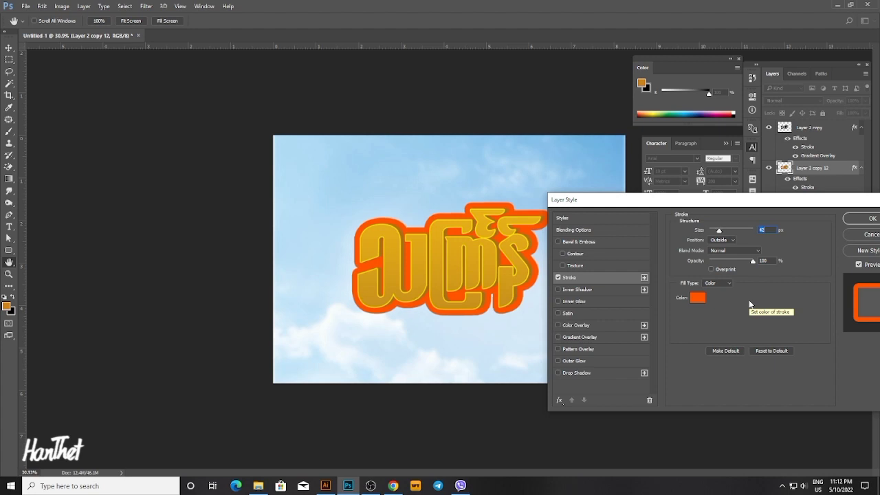
Set the outside stroke size of Layer 2 copy 12 to 41 px and duplicate the layer, hiding the duplicate's effects.
key(Down)
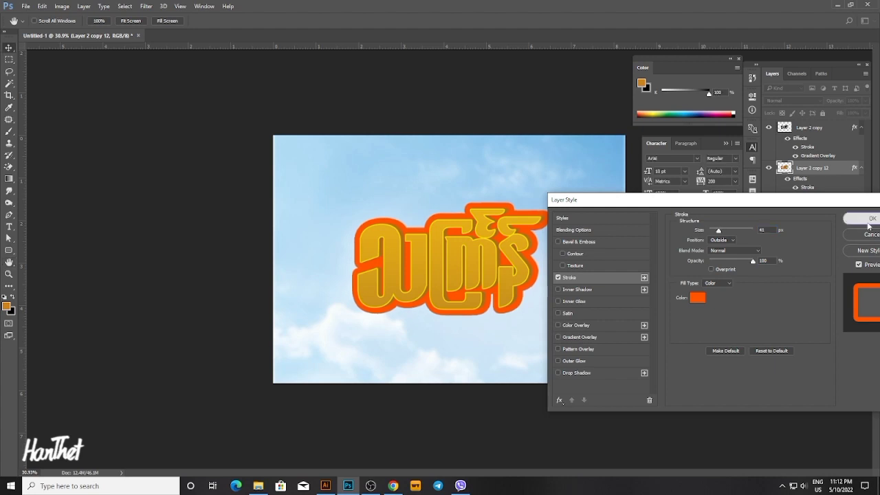
click(870, 219)
key(ctrl+j)
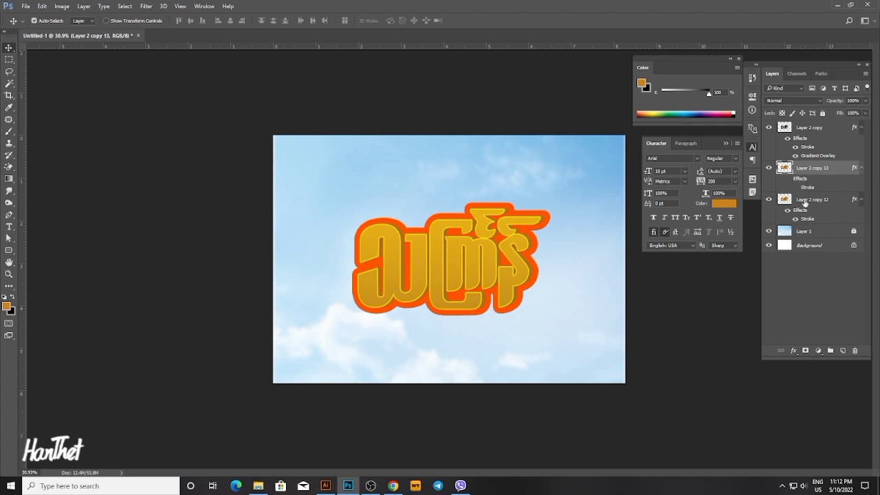
Rasterize the layer style of Layer 2 copy 12.
click(804, 204)
right_click(804, 204)
click(709, 193)
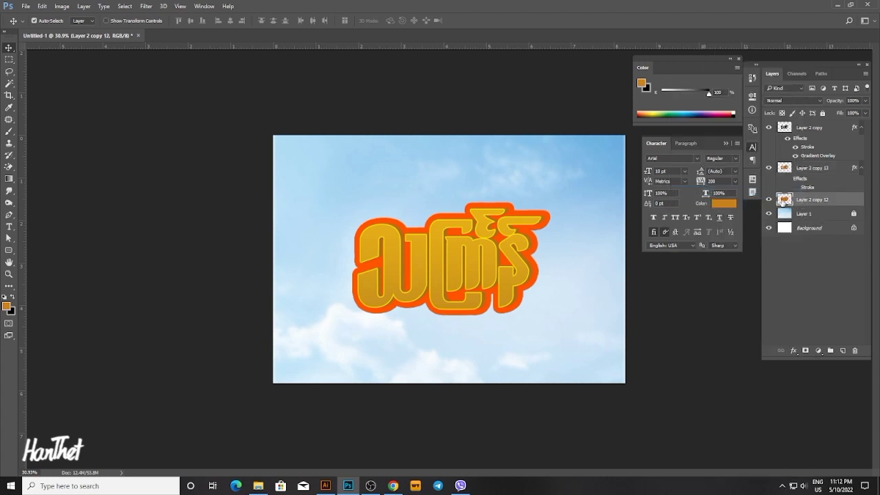
Fill the existing pixels of Layer 2 copy 12 with dark reddish brown #85300a, keeping transparent areas empty.
key(alt+shift+BackSpace)
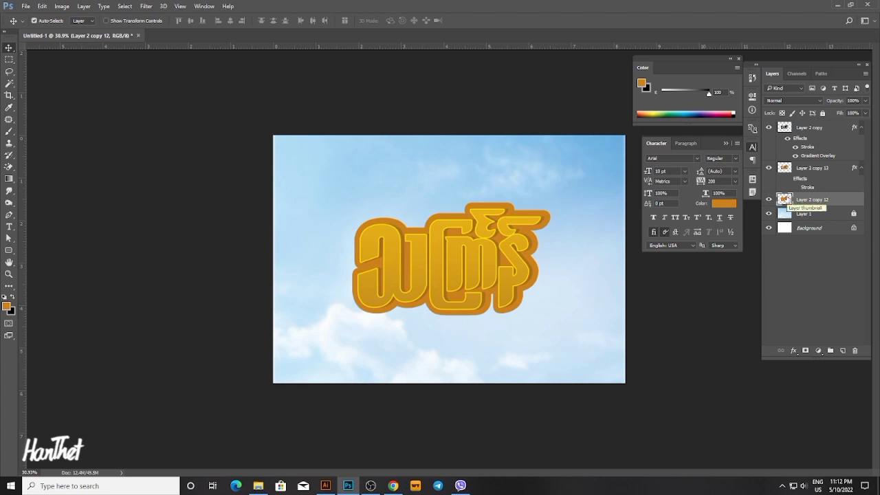
click(7, 306)
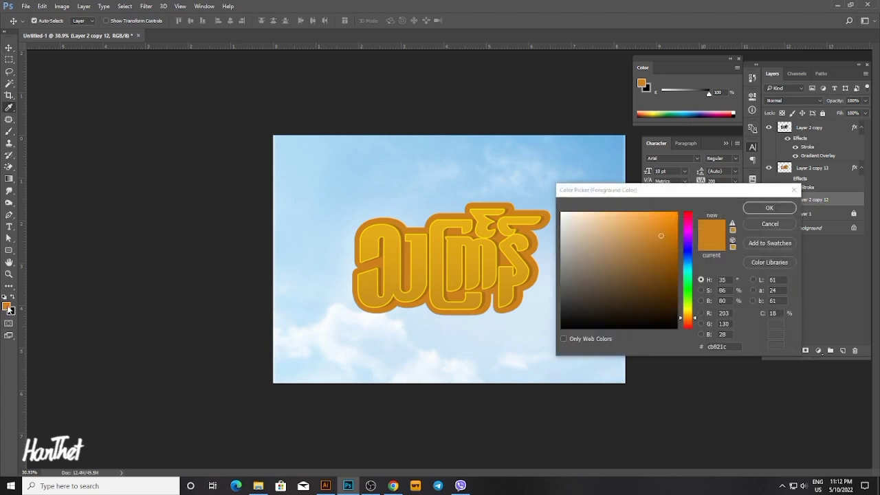
drag(680, 318, 681, 326)
drag(664, 237, 669, 268)
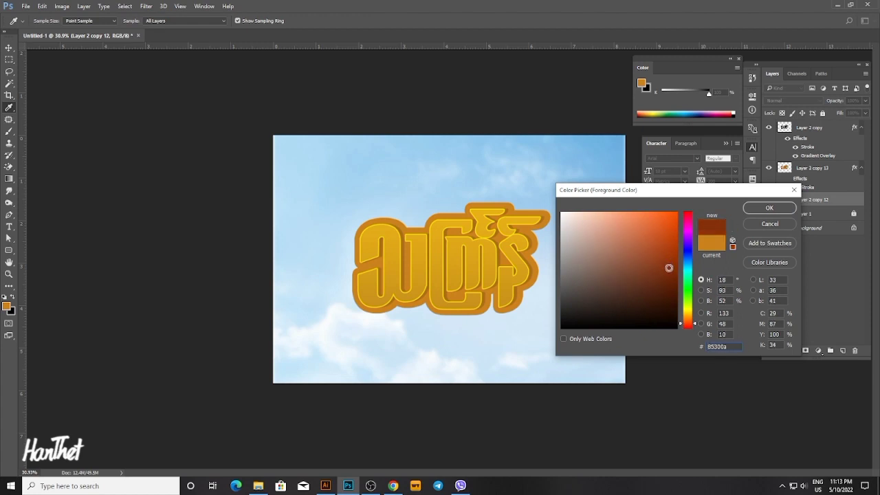
key(Return)
key(alt+shift+BackSpace)
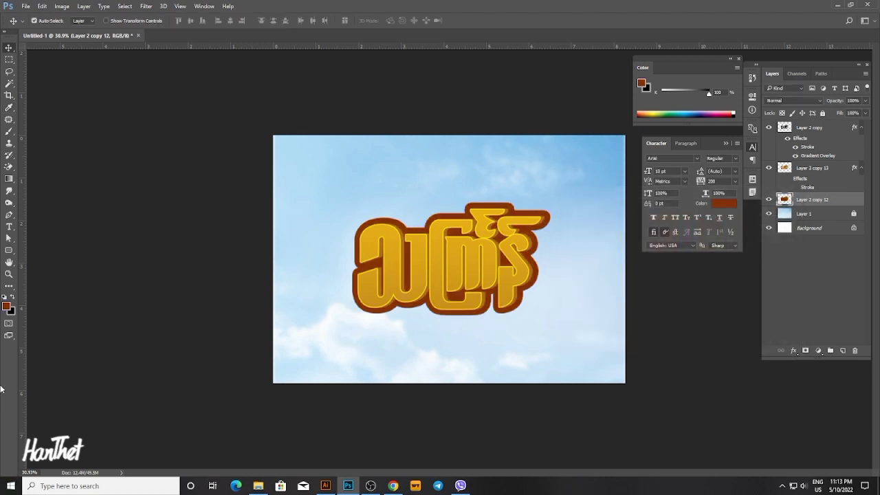
Lower the opacity of Layer 2 copy 13 to about 58%.
scroll(409, 350, up, 1)
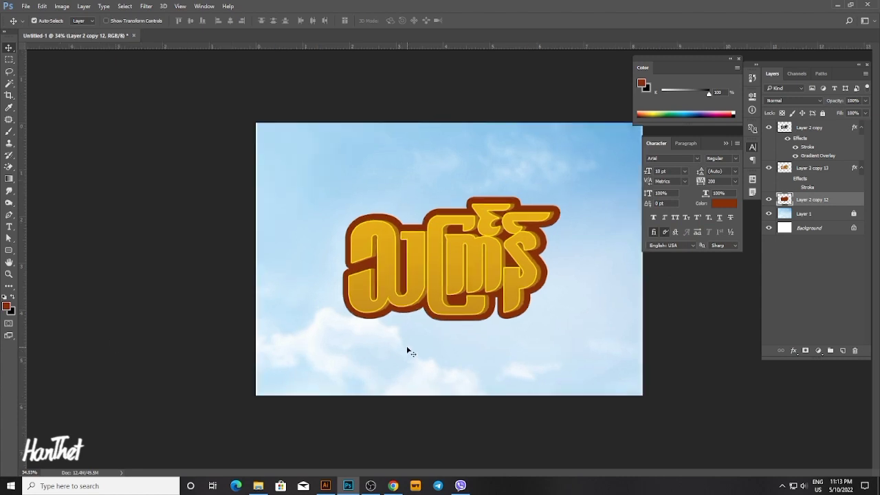
scroll(408, 349, up, 4)
click(807, 175)
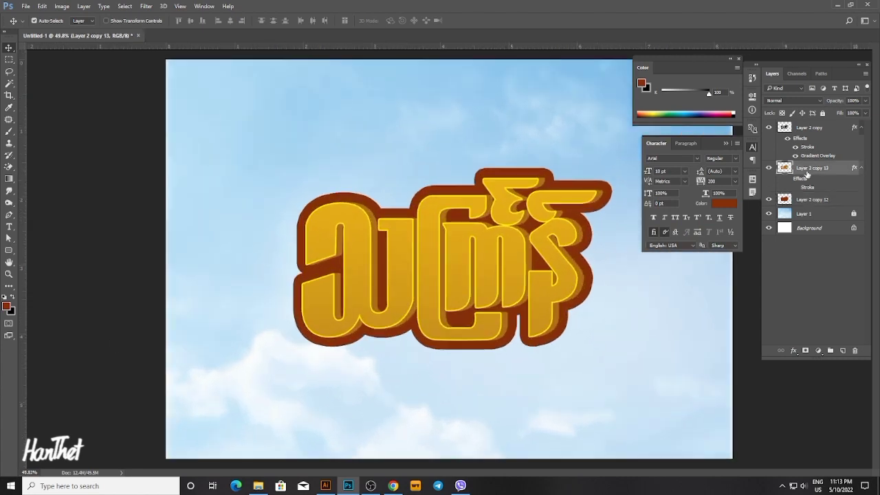
click(867, 101)
drag(867, 113, 840, 114)
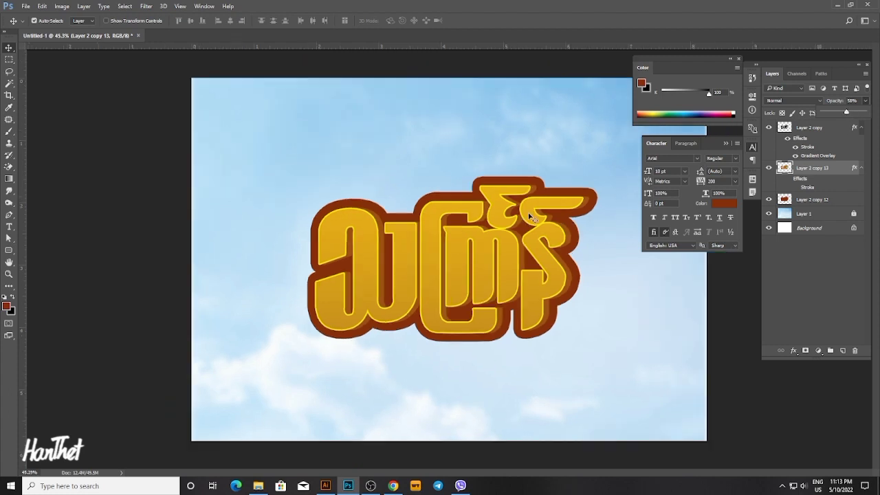
scroll(571, 248, down, 3)
scroll(550, 265, up, 1)
scroll(550, 264, up, 1)
Adjust the hue/saturation of Layer 2 copy 12 to saturation -17 and lightness +7.
click(811, 199)
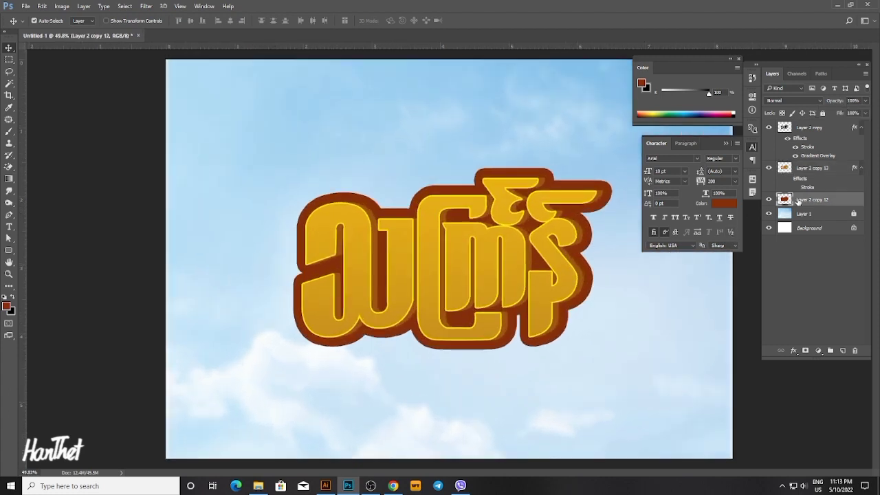
key(ctrl+u)
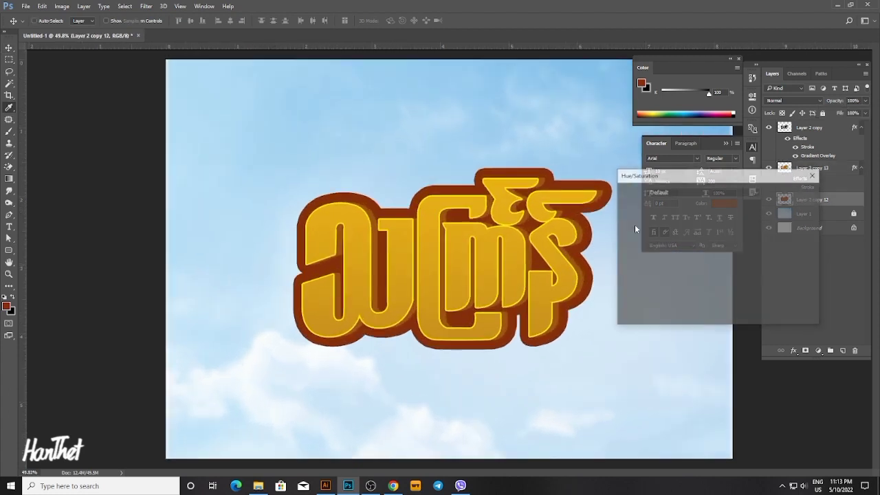
drag(698, 258, 701, 284)
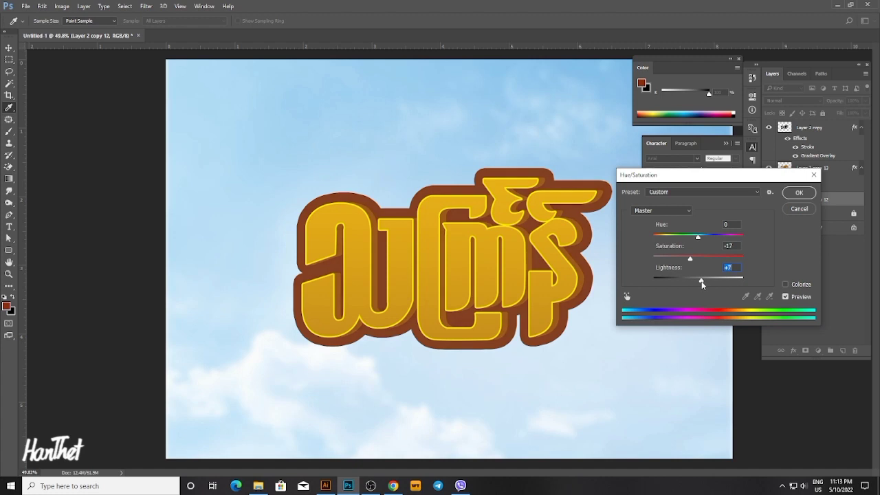
key(v)
key(Return)
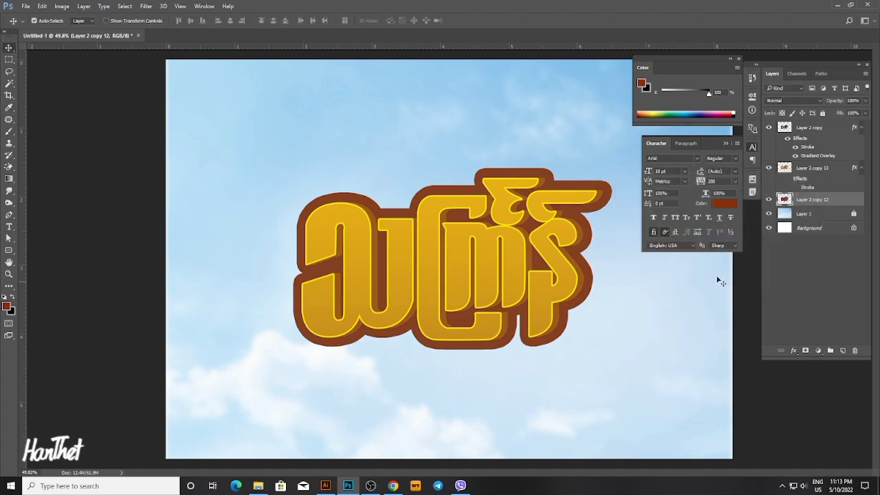
Change the stroke color of Layer 2 copy to soft yellow #f7d04b and adjust the stroke's opacity.
click(770, 131)
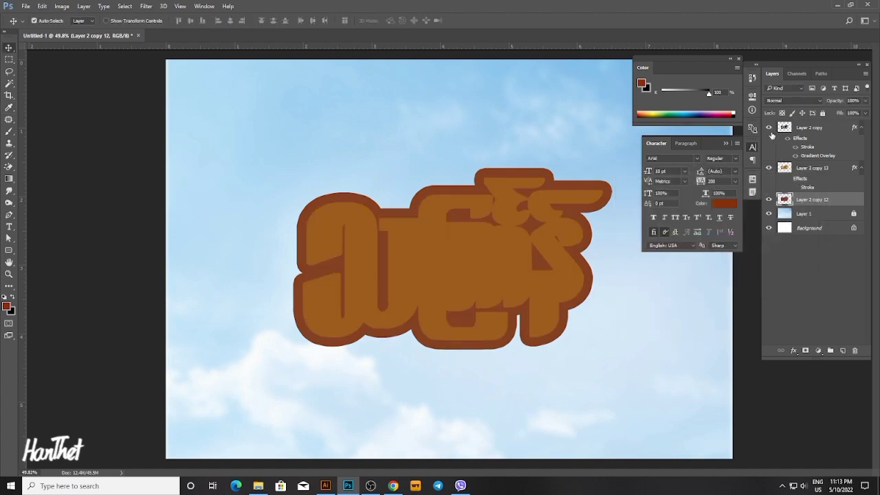
click(770, 131)
double_click(803, 148)
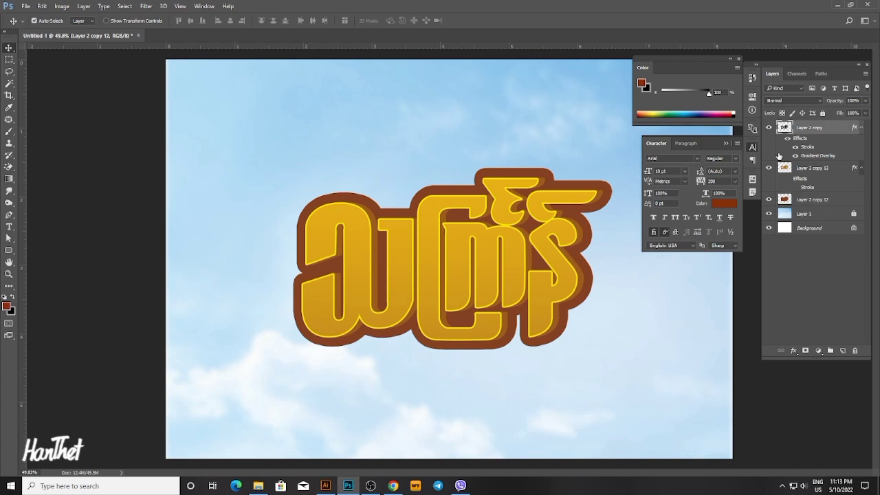
double_click(807, 147)
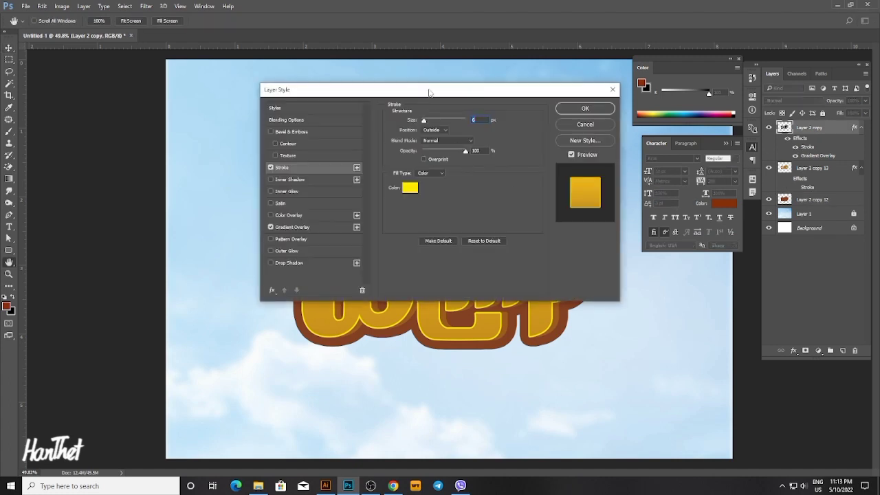
drag(430, 92, 650, 114)
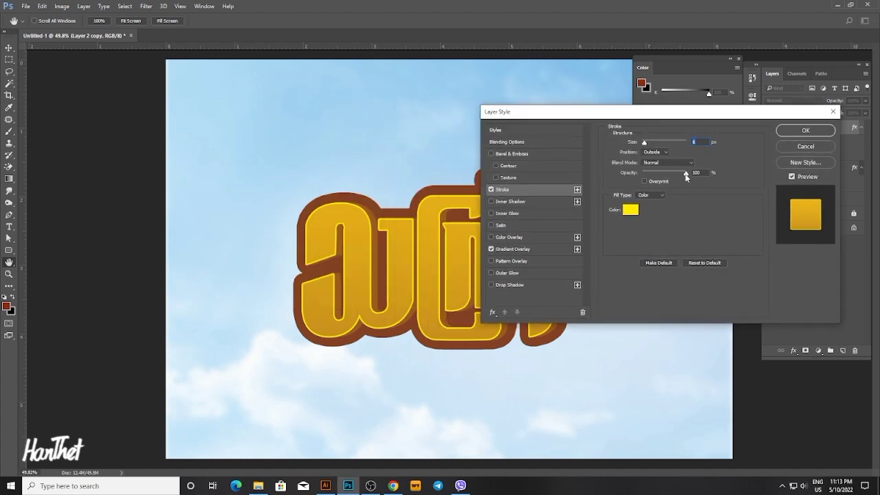
drag(685, 177, 675, 174)
click(630, 211)
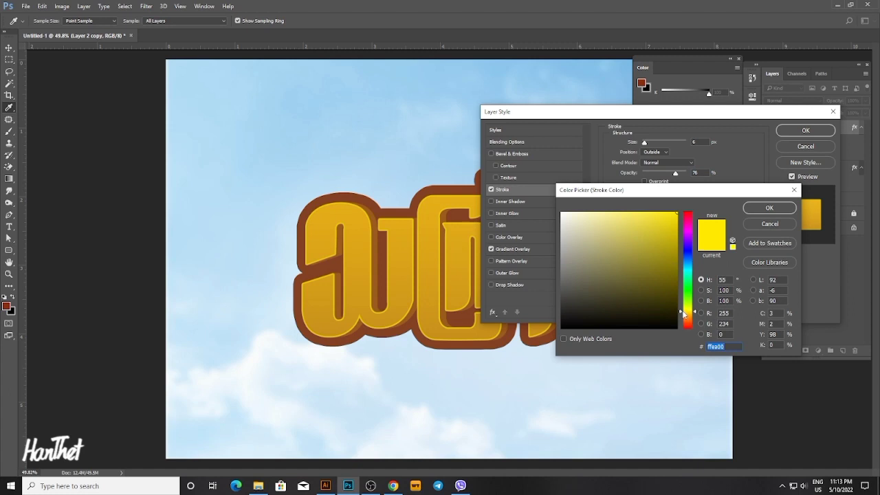
text(ffc600)
drag(663, 213, 641, 216)
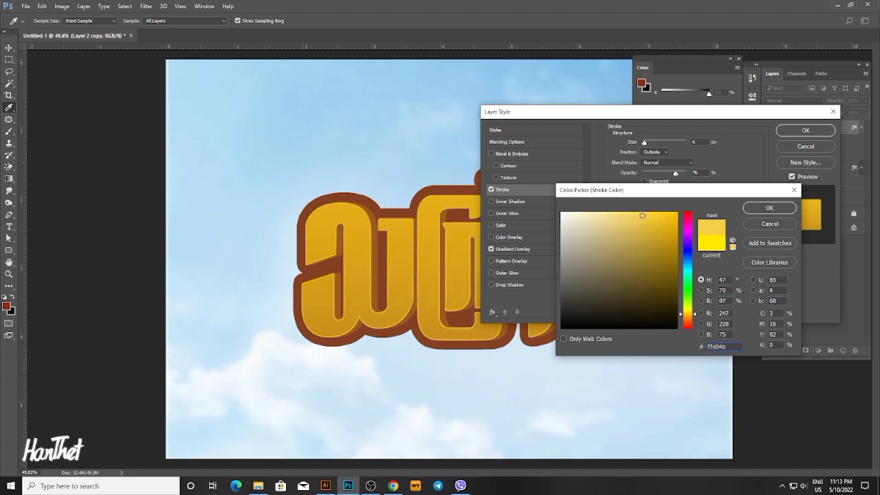
click(769, 208)
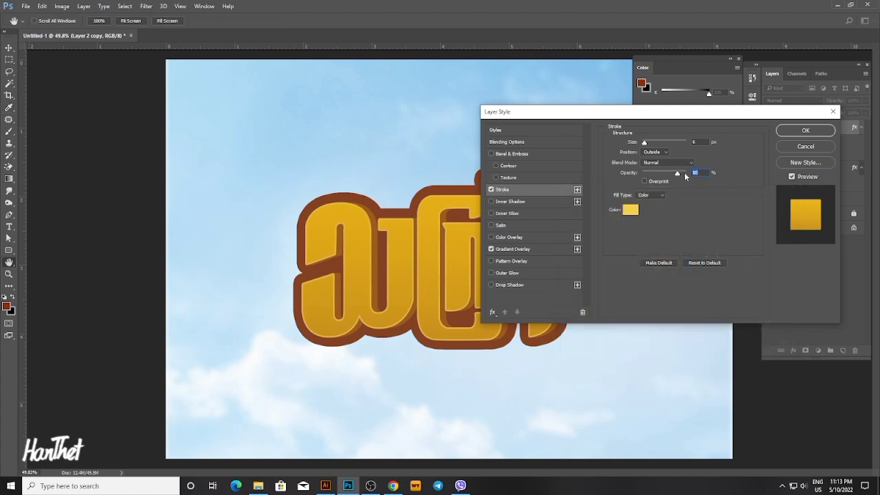
drag(684, 176, 752, 153)
click(798, 131)
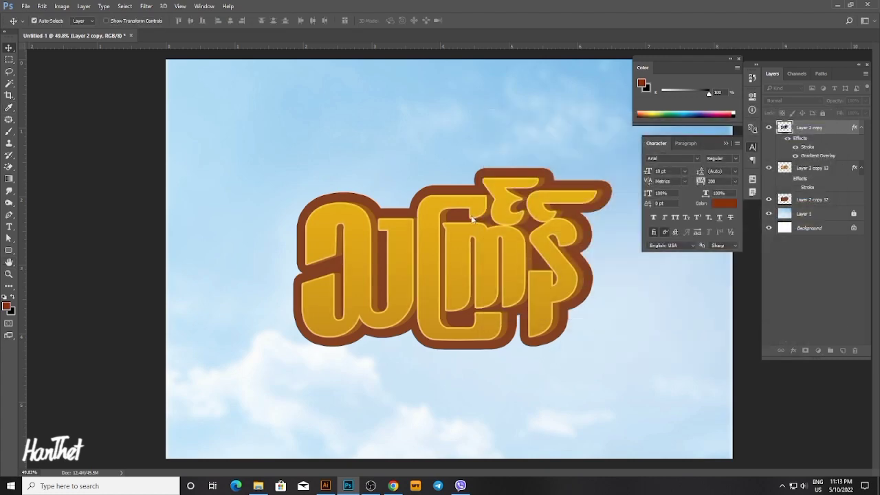
Check the brown backing by toggling Layer 2 copy 12, and nudge that layer slightly down with Free Transform.
scroll(473, 221, down, 7)
scroll(471, 271, up, 5)
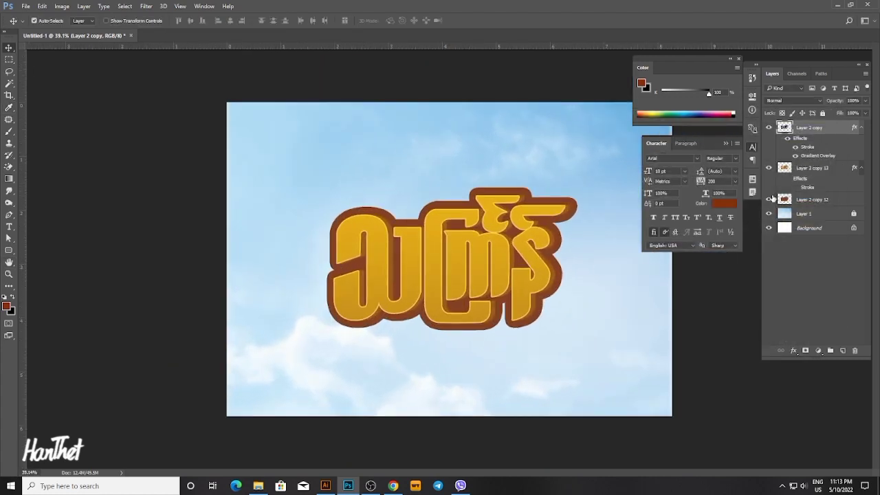
click(769, 199)
click(769, 200)
click(770, 200)
click(770, 200)
click(799, 200)
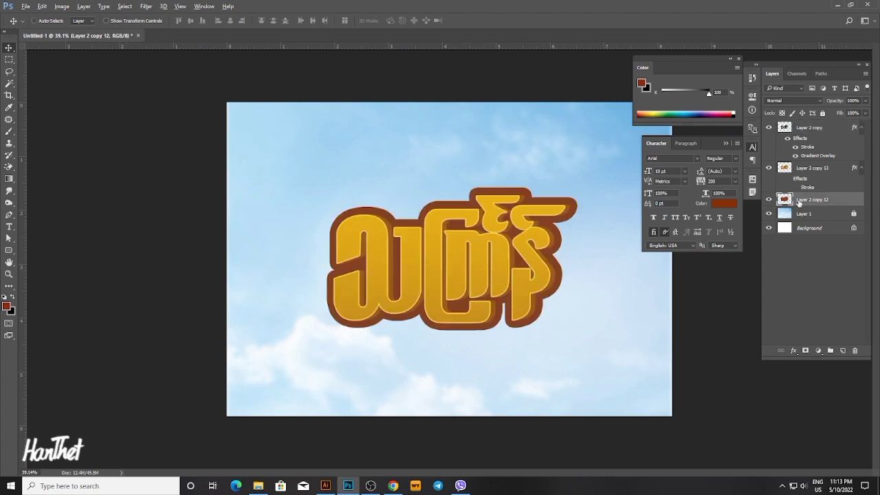
key(ctrl+t)
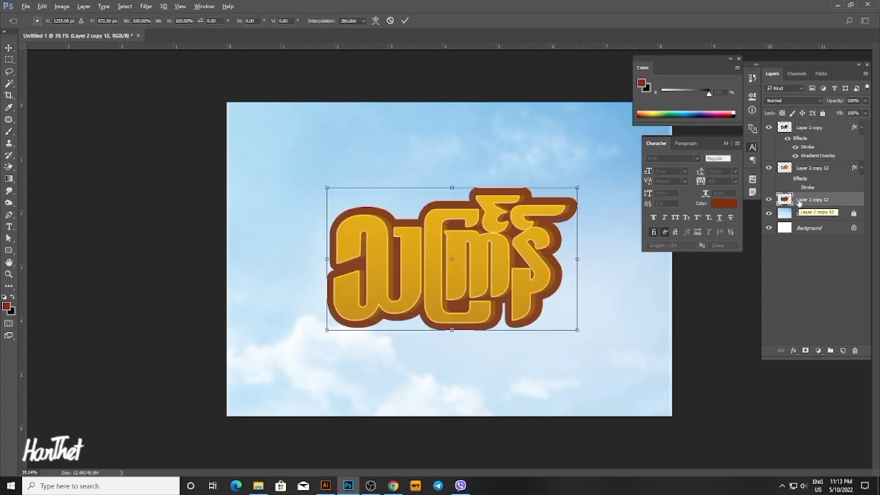
key(Down)
key(Return)
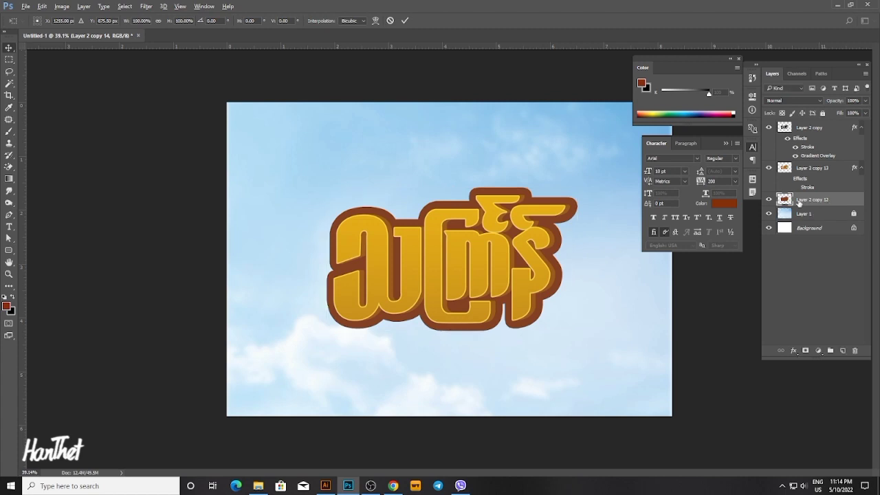
Repeat the downward transform on successive duplicates up to Layer 2 copy 22 to build the brown extrusion.
key(ctrl+shift+alt+t)
key(ctrl+shift+alt+t)
key(ctrl+shift+alt+t)
key(ctrl+shift+alt+t)
key(ctrl+shift+alt+t)
key(ctrl+shift+alt+t)
key(ctrl+shift+alt+t)
key(ctrl+shift+alt+t)
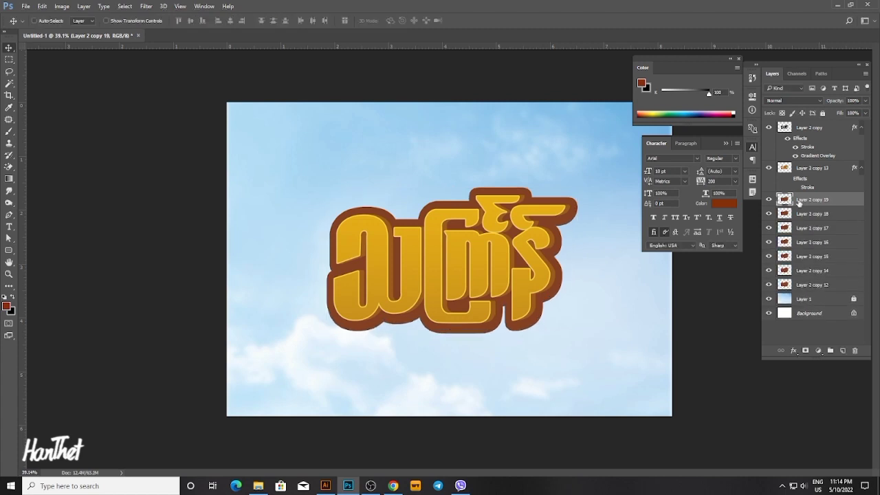
key(ctrl+shift+alt+t)
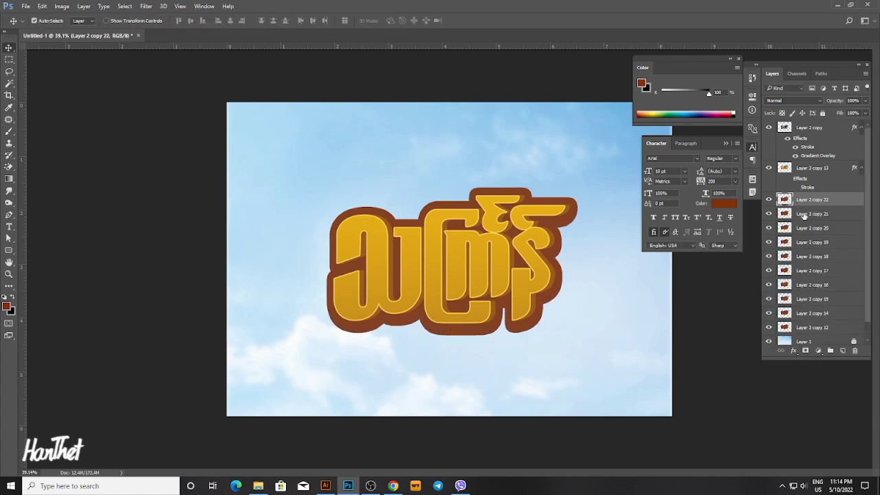
Merge Layer 2 copy 21 through Layer 2 copy 12 into one layer and darken it to lightness -30.
shift+click(802, 324)
key(ctrl+e)
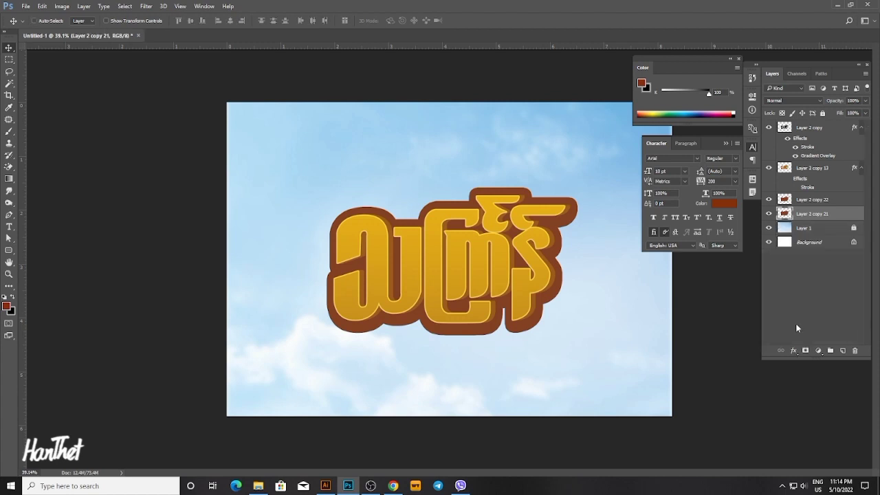
key(ctrl+u)
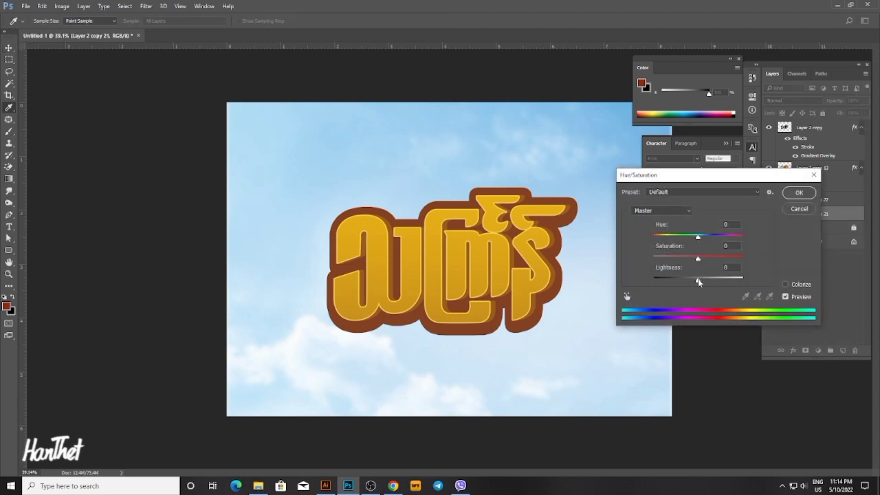
drag(697, 279, 684, 282)
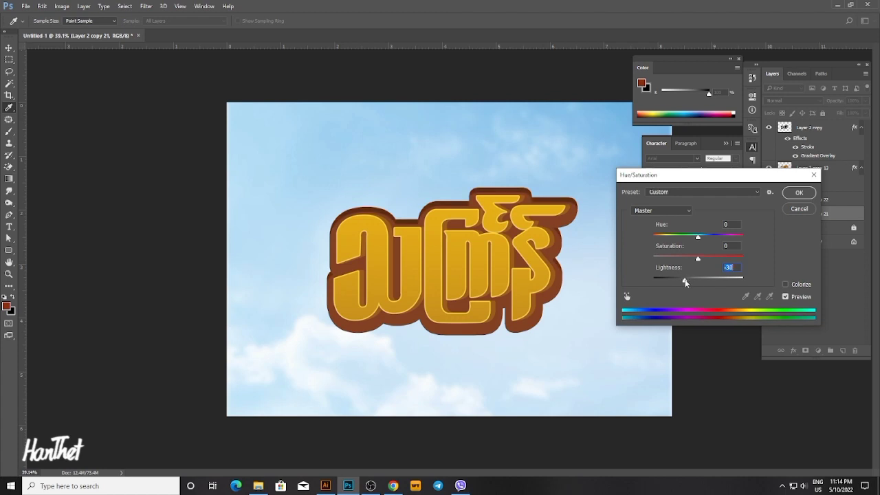
key(Return)
Nudge the darkened merged layer down so a thin dark edge shows beneath the brown lettering.
key(shift+Down)
key(shift+Down)
key(shift+Down)
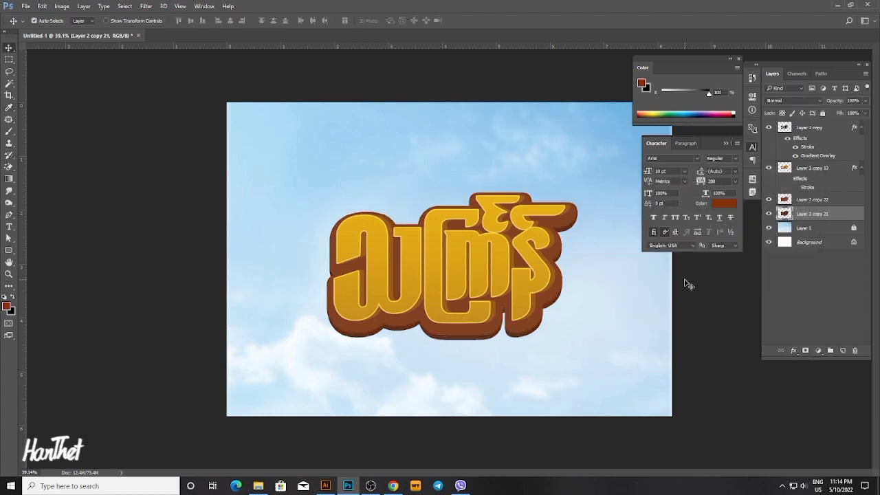
key(shift+Up)
key(shift+Up)
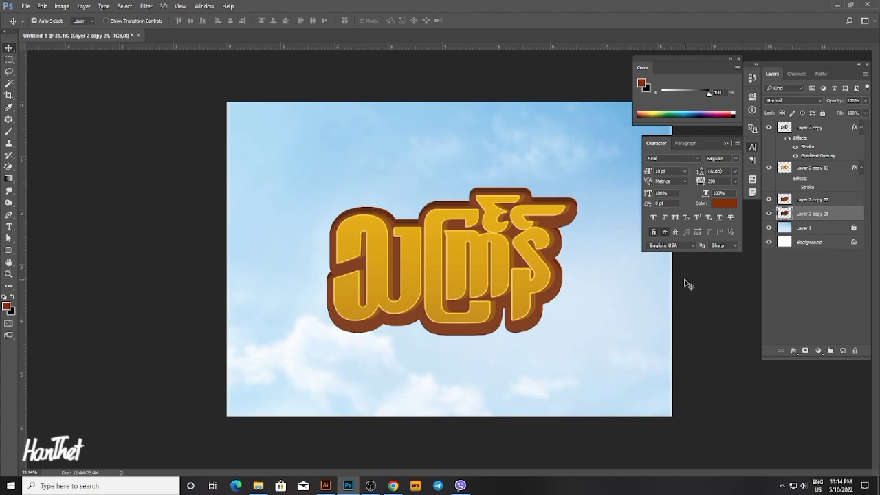
key(shift+Down)
key(shift+Down)
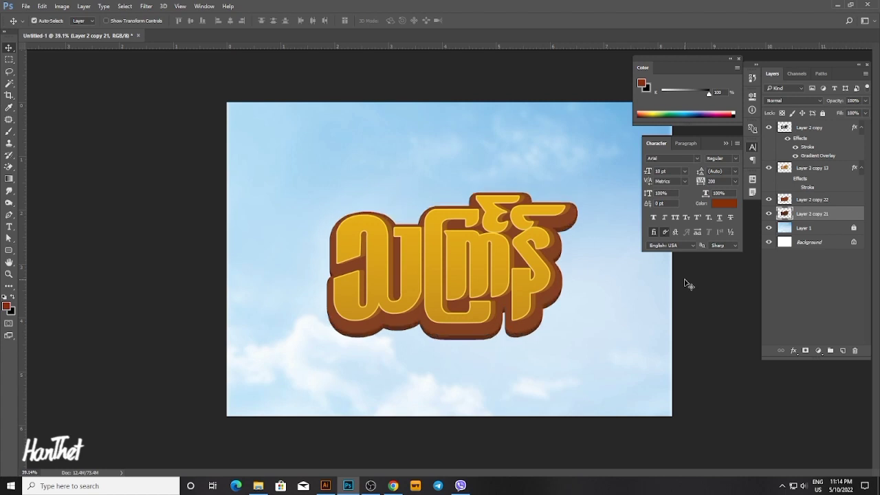
key(Up)
key(Up)
key(Down)
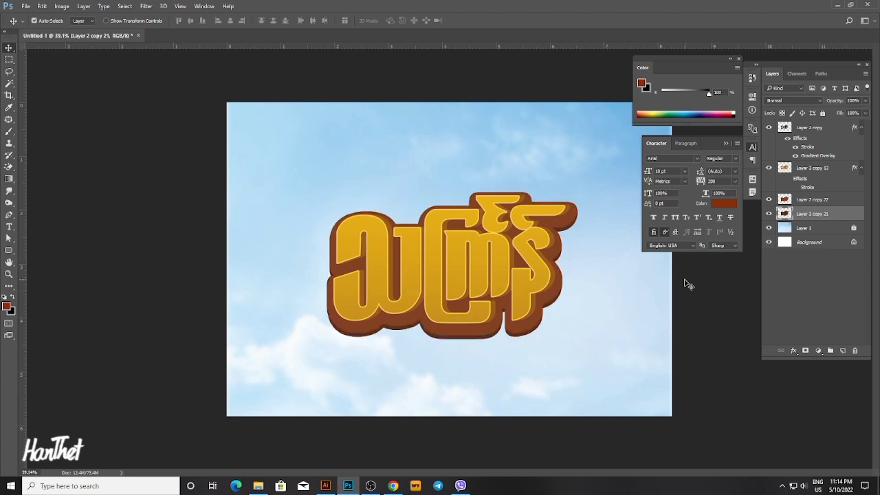
Fine-tune the dark edge layer's vertical position and compare the result by toggling the visibility of Layer 2 copy 21.
key(Up)
key(Down)
key(Down)
scroll(481, 284, down, 5)
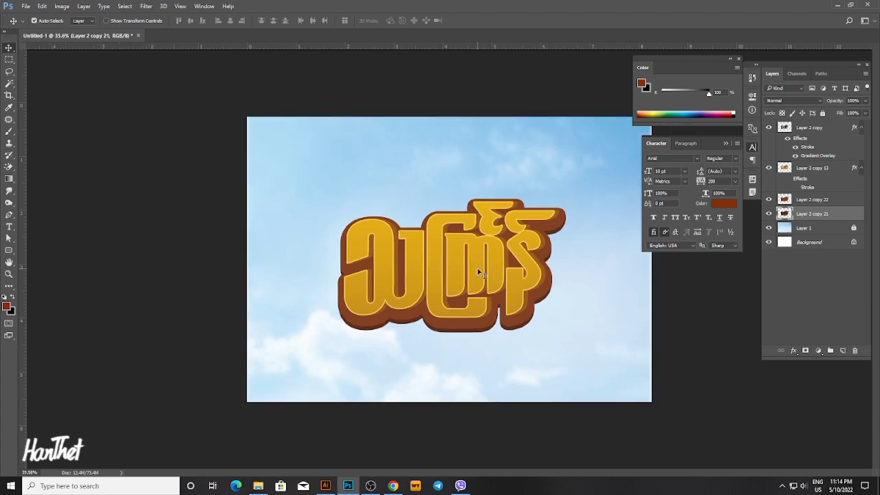
scroll(483, 290, up, 2)
scroll(481, 286, up, 1)
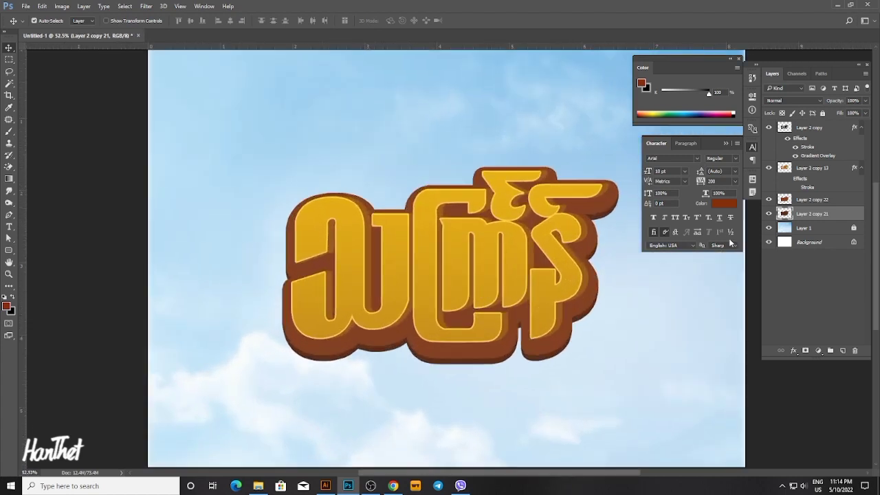
click(769, 214)
click(769, 214)
click(769, 213)
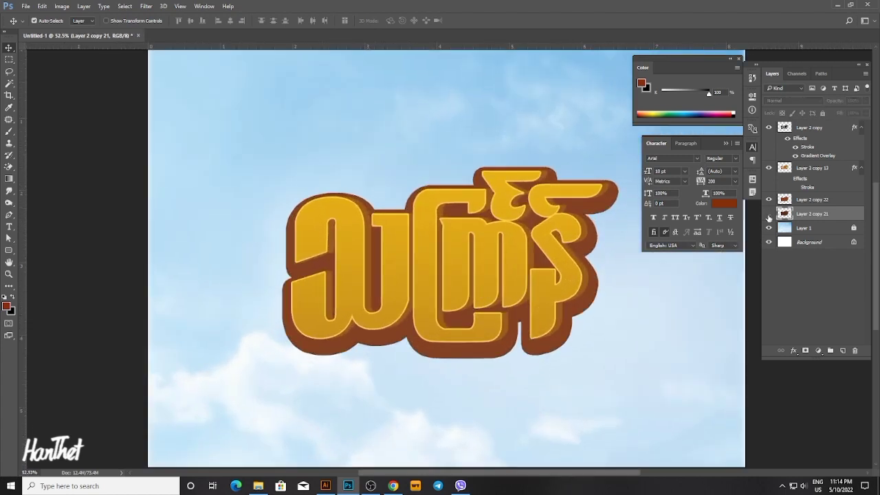
click(770, 215)
Move both brown backing layers, Layer 2 copy 22 and Layer 2 copy 21, up together behind the gold lettering.
shift+click(800, 204)
key(shift+Up)
key(shift+Up)
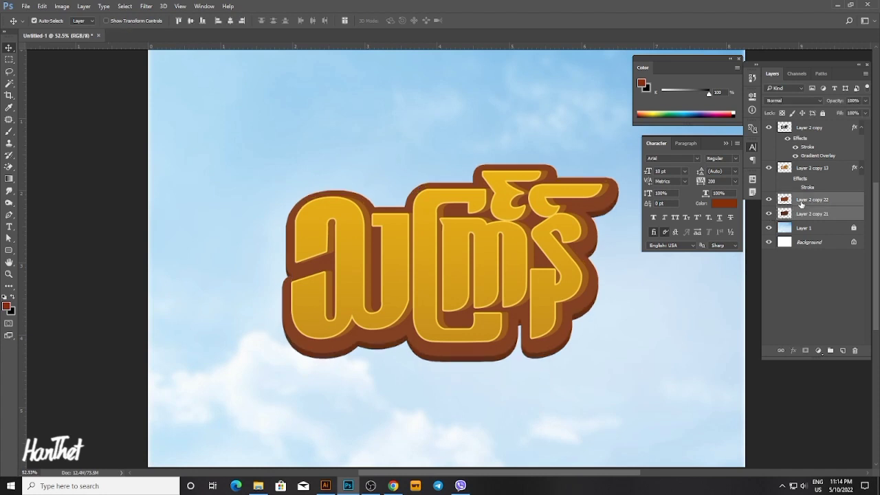
key(shift+Down)
key(shift+Up)
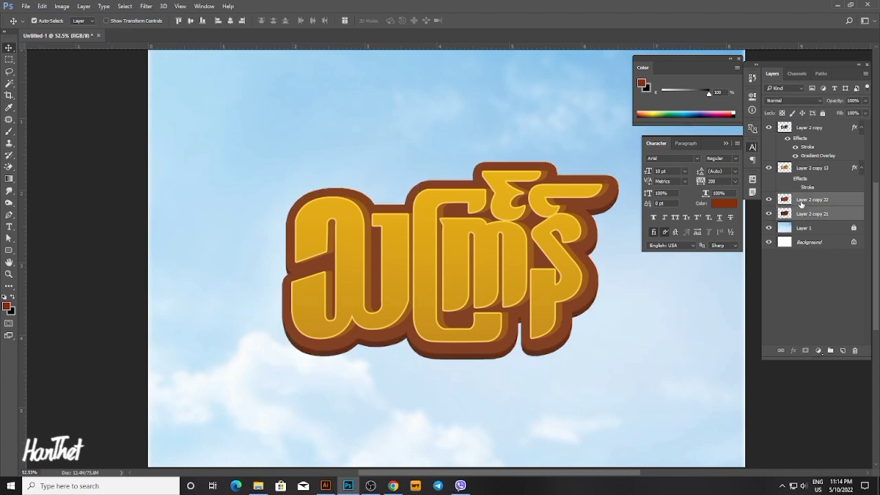
key(shift+Up)
key(shift+Down)
scroll(417, 272, down, 3)
scroll(467, 253, up, 2)
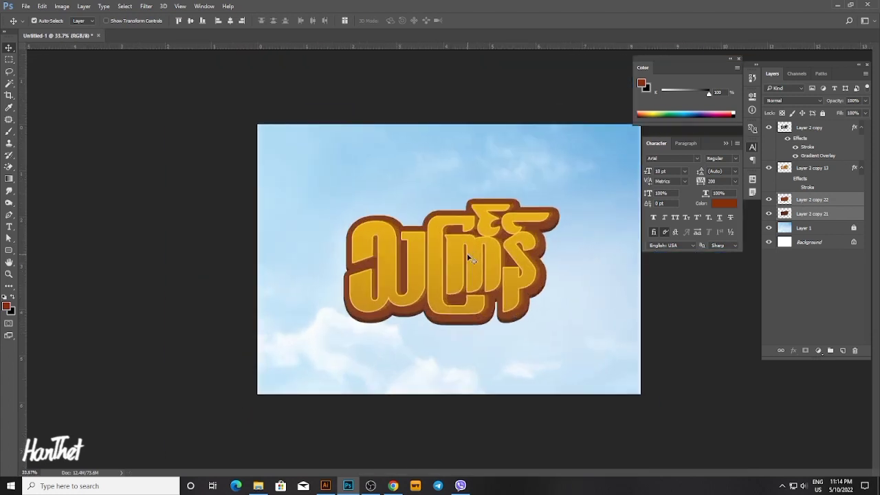
Shift the bright end stop of Layer 2 copy's gradient overlay to a slightly softer, yellower gold with hue 49.
click(467, 253)
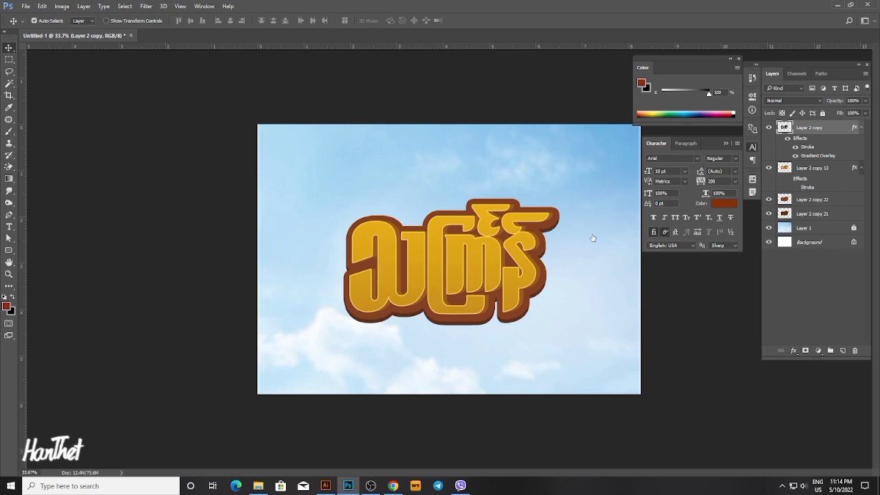
double_click(808, 148)
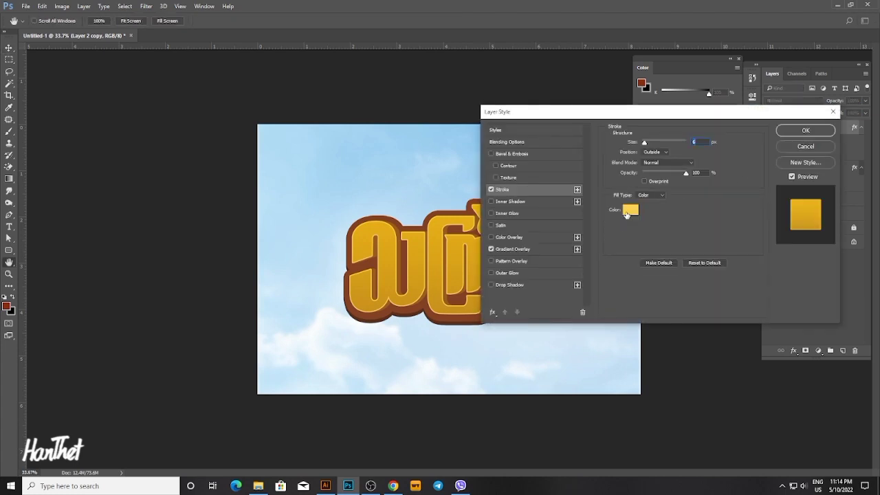
click(510, 249)
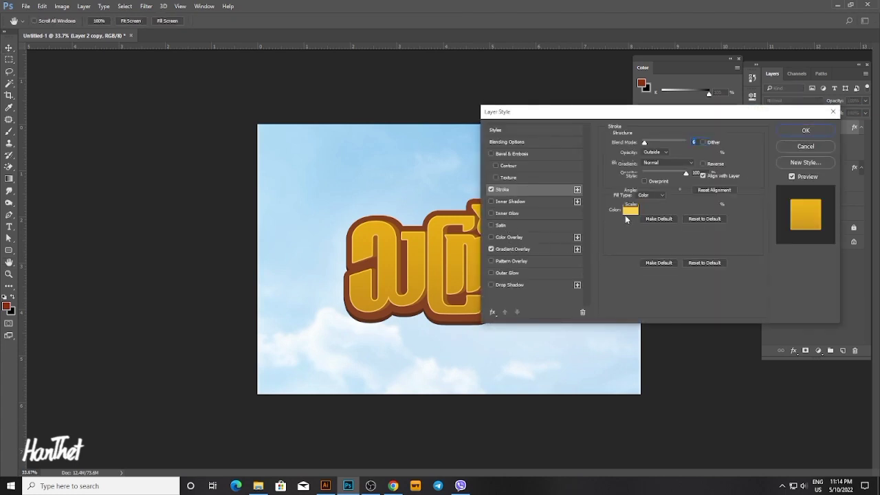
click(671, 169)
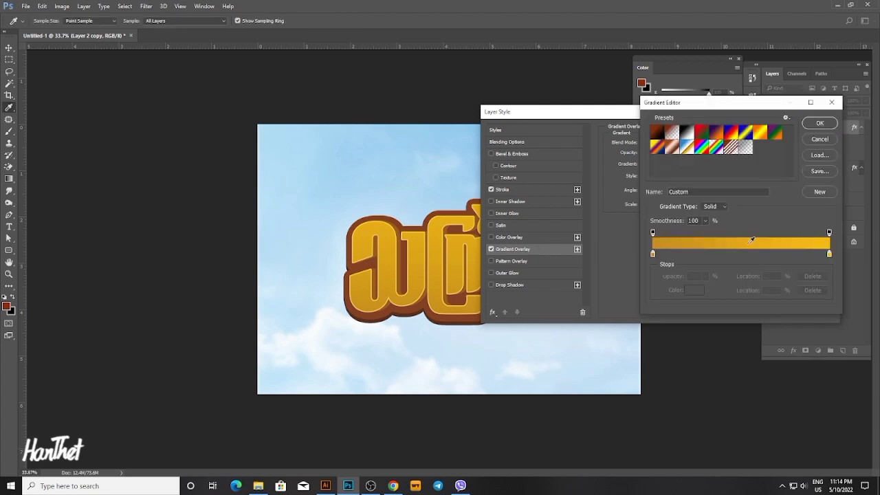
click(829, 254)
click(695, 291)
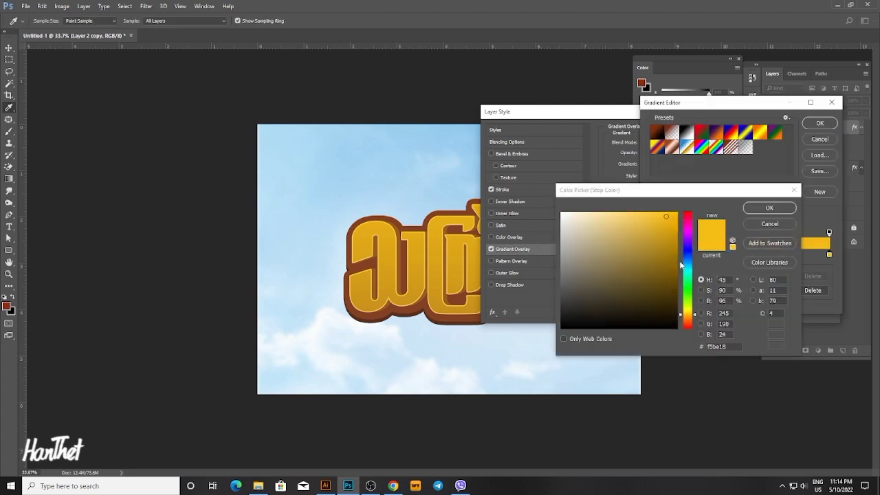
drag(682, 313, 681, 311)
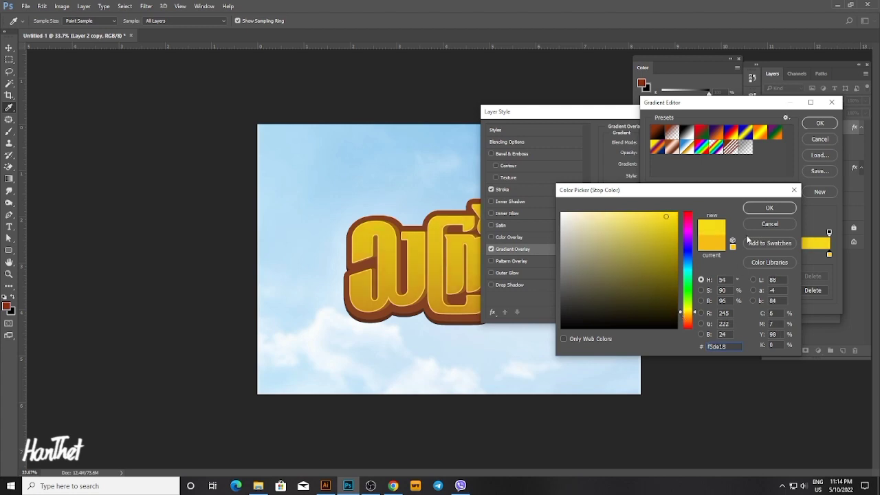
drag(680, 310, 681, 316)
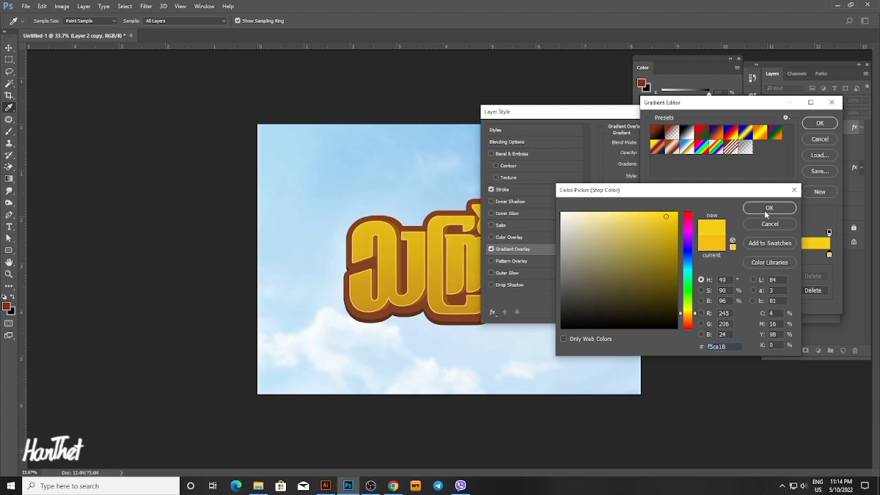
drag(657, 217, 654, 218)
click(768, 208)
click(819, 123)
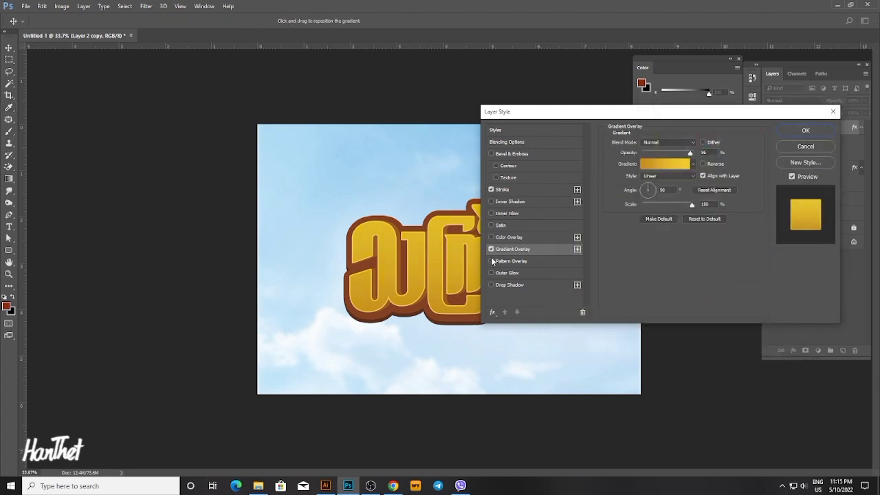
click(806, 130)
Select Layer 2 copy 22 and start a small wedge-shaped Pen path on the brown edge below the middle letter.
scroll(356, 318, down, 2)
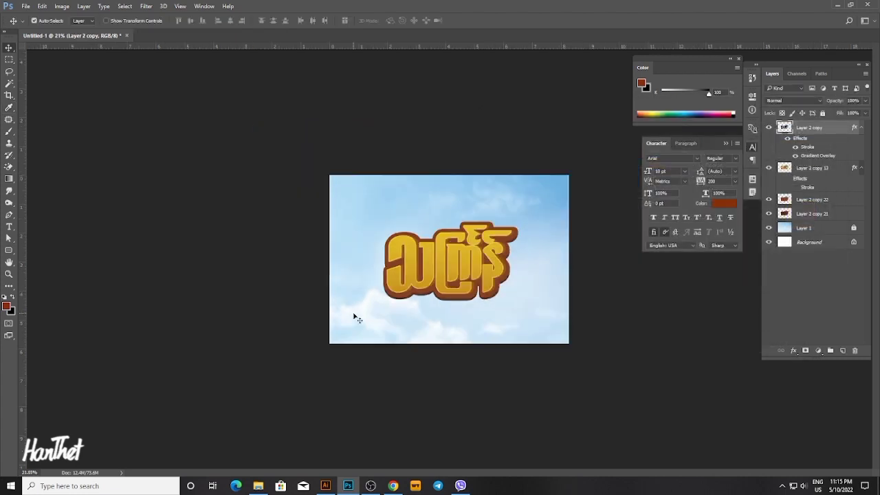
scroll(459, 291, down, 1)
scroll(486, 298, up, 2)
scroll(486, 298, up, 1)
click(508, 344)
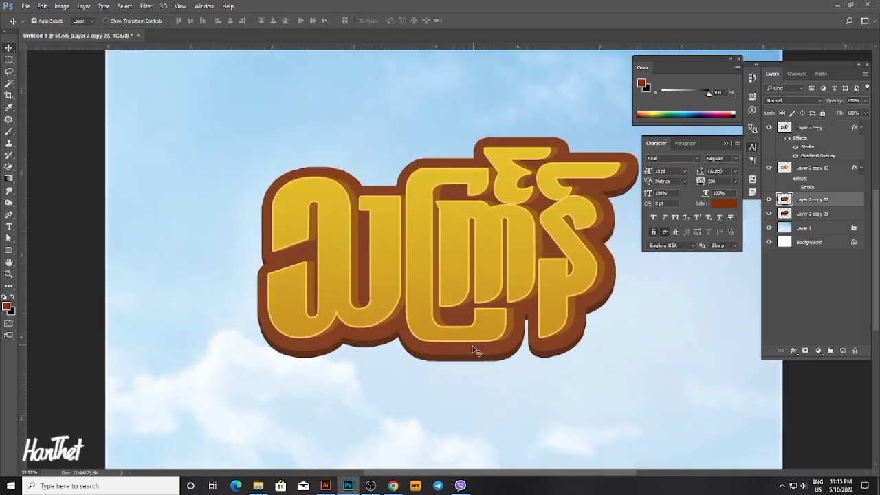
scroll(481, 350, up, 1)
key(p)
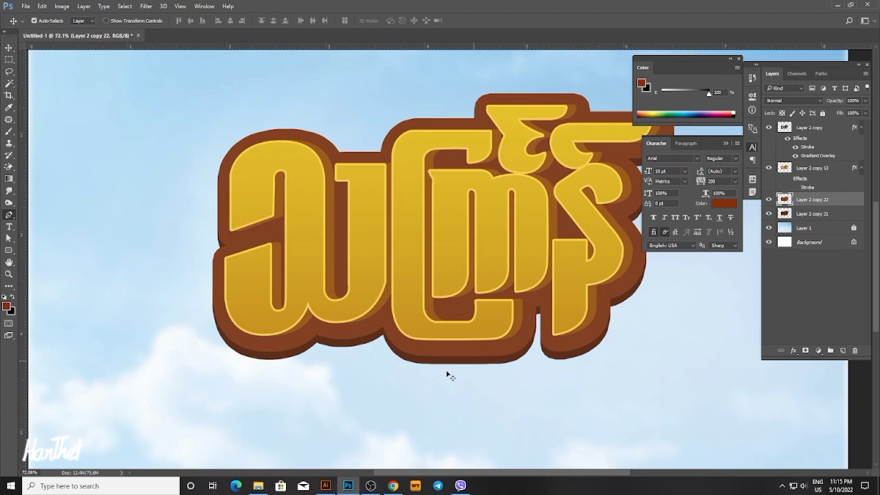
scroll(448, 374, up, 2)
drag(469, 341, 471, 349)
Draw a small wedge path at the junction on the lower brown edge beneath the first letter.
scroll(513, 350, down, 2)
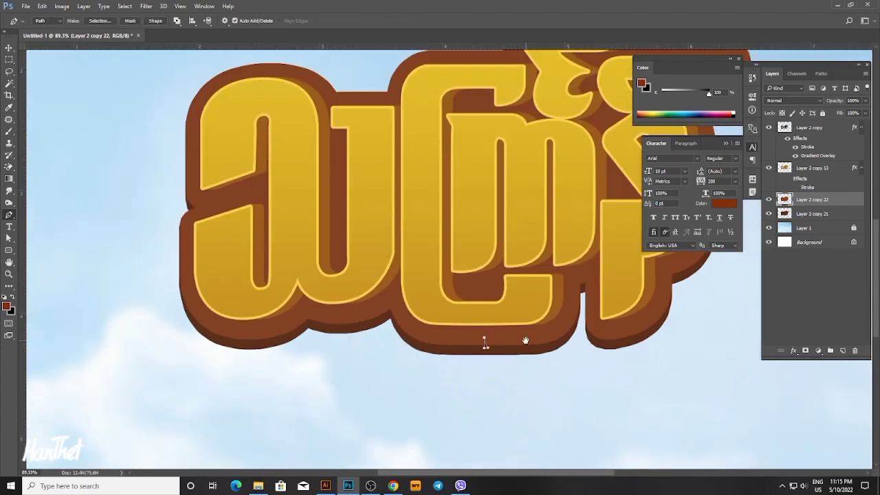
drag(257, 333, 337, 333)
scroll(336, 332, up, 3)
click(398, 317)
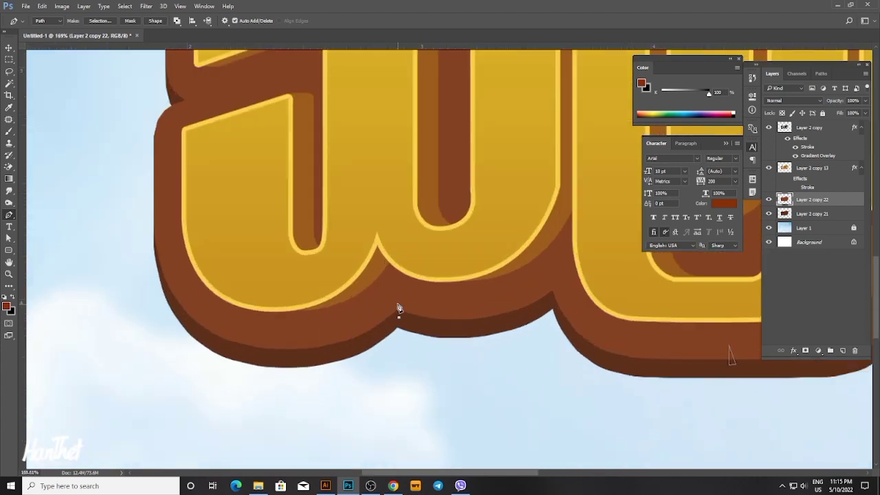
click(395, 294)
scroll(255, 320, down, 1)
Draw a closed wedge path on the outer brown edge at the first letter's lower left, redoing the misplaced anchor point.
drag(262, 325, 338, 357)
click(255, 302)
click(281, 302)
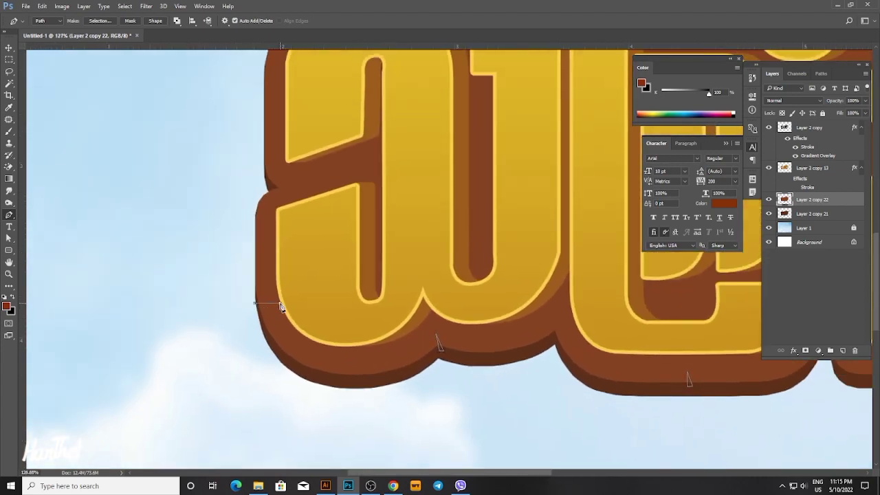
key(ctrl+z)
click(277, 299)
click(254, 318)
click(255, 303)
Add wedge paths on the upper left brown edge and above the rounded top of the first letter.
drag(267, 293, 286, 388)
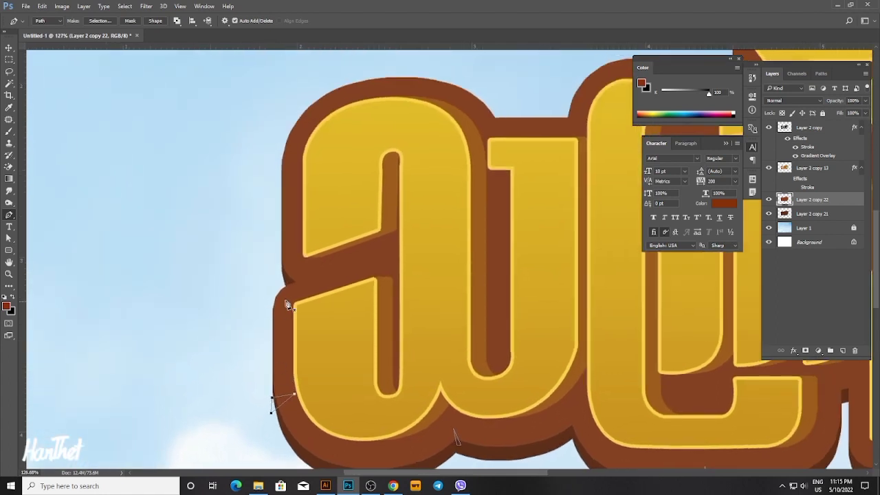
click(274, 254)
click(291, 254)
click(272, 256)
drag(295, 233, 279, 348)
drag(398, 204, 359, 204)
click(398, 170)
click(407, 185)
Add wedge paths along the upper brown edge over the middle letter and on both sides of the raised mark.
drag(482, 213, 293, 246)
click(440, 208)
click(467, 215)
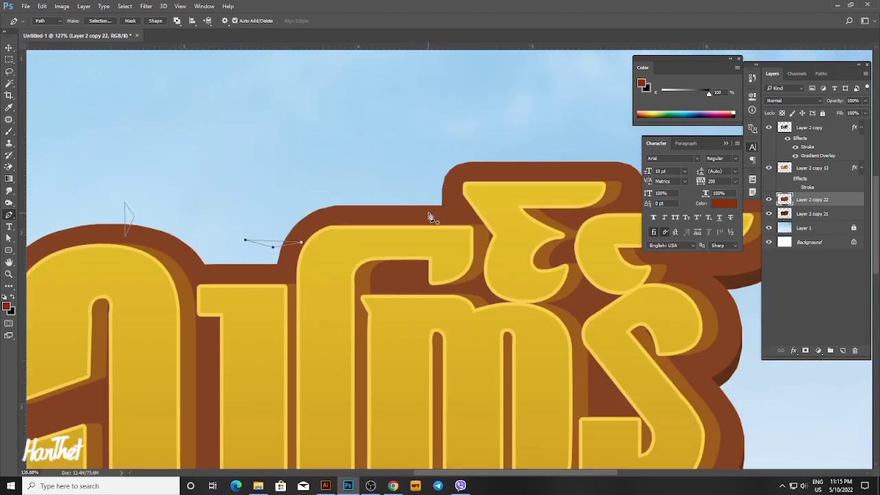
drag(447, 209, 428, 191)
scroll(431, 199, right, 5)
scroll(432, 199, up, 1)
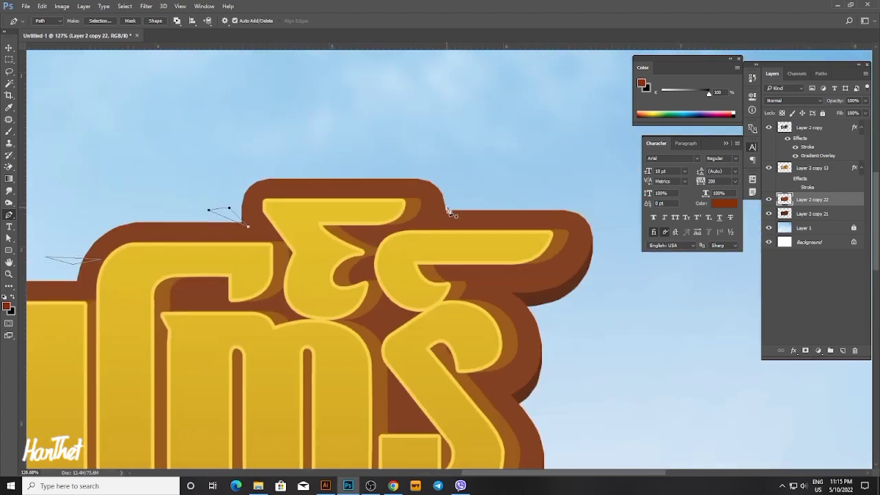
click(426, 207)
click(453, 203)
click(453, 206)
Draw three wedge paths down the right-hand brown edge, from the upper tip to the last letter's lower curve.
scroll(491, 228, right, 2)
scroll(490, 228, down, 1)
drag(464, 265, 495, 275)
click(475, 357)
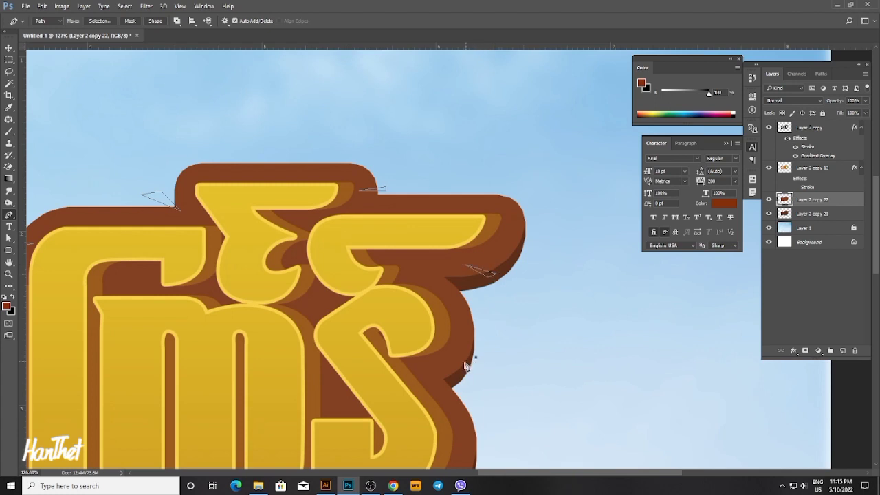
click(443, 364)
drag(470, 368, 427, 293)
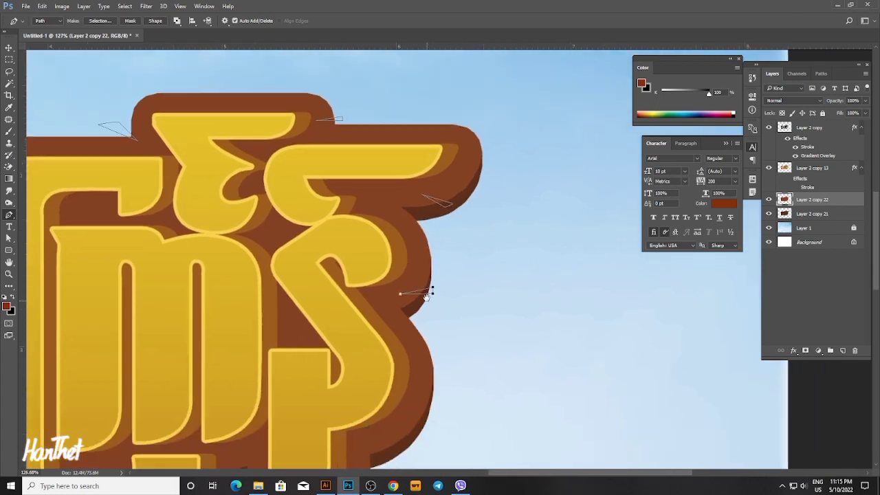
click(436, 399)
click(416, 389)
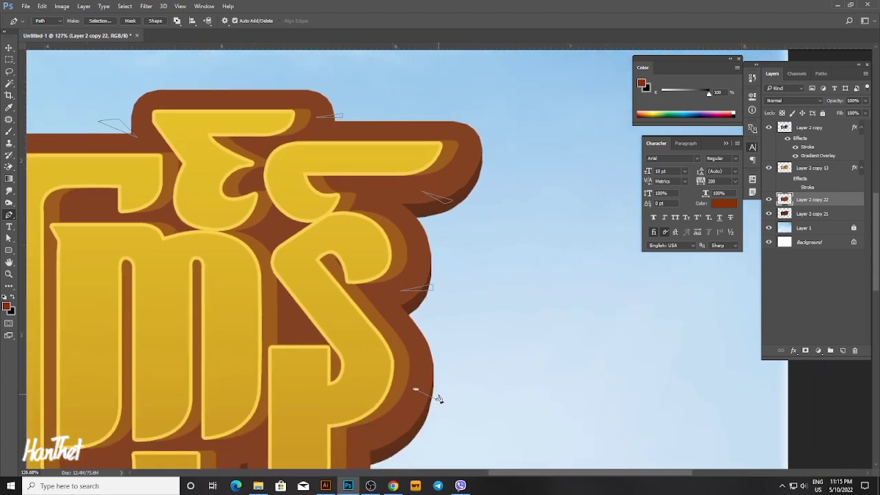
click(437, 396)
Convert the wedge paths around the brown backing into a selection for notching its edge, and finish with the Move tool.
scroll(473, 370, down, 5)
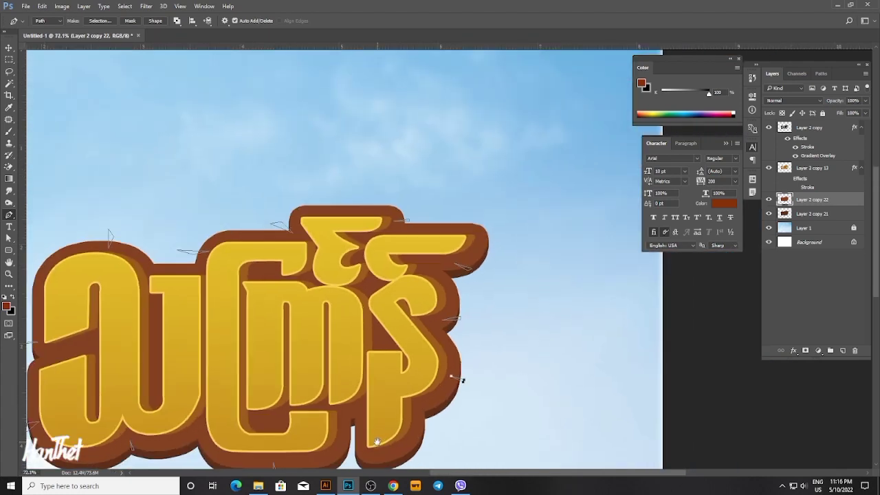
key(Return)
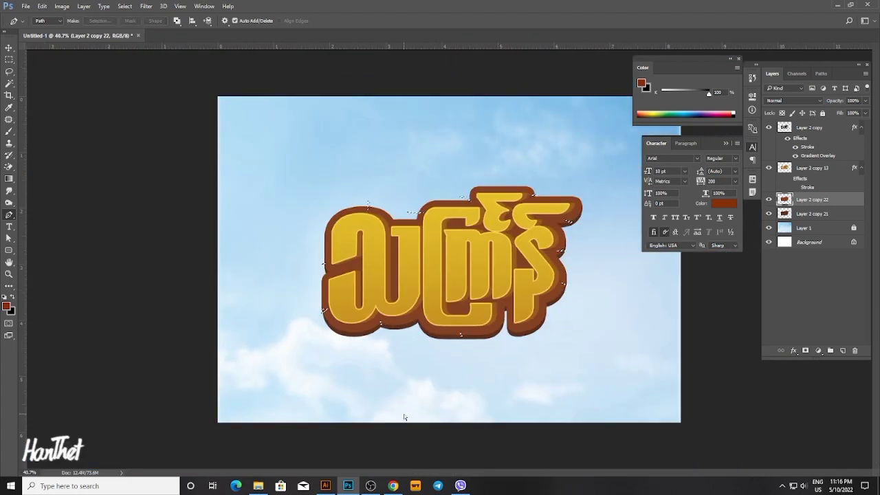
key(v)
Open layer.psd from the tg folder and decline creating a library from the document.
scroll(399, 340, up, 2)
scroll(440, 309, down, 4)
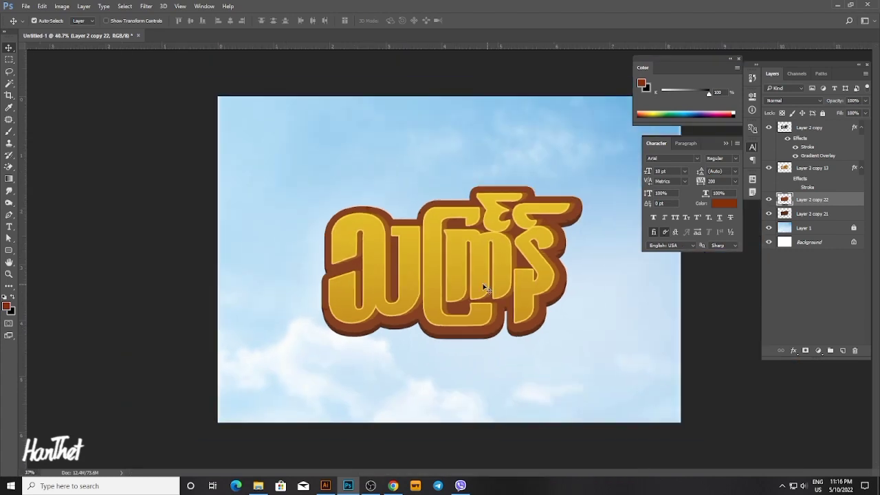
scroll(416, 234, up, 1)
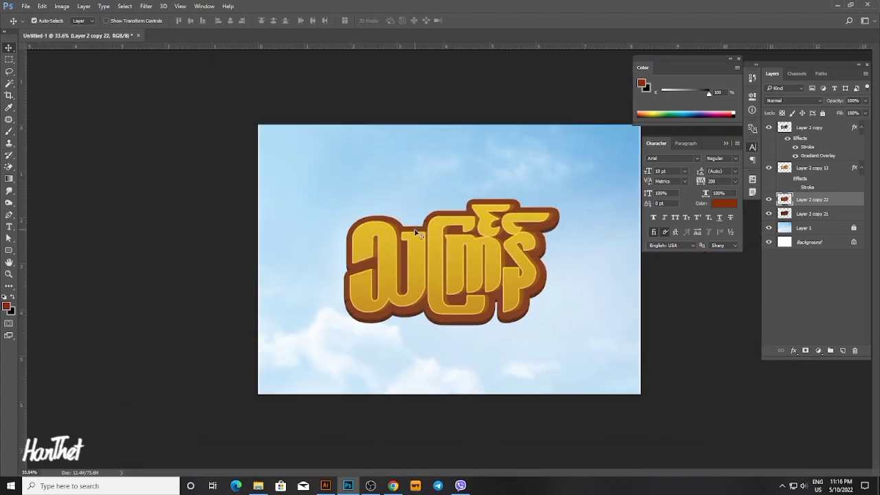
click(26, 6)
click(39, 39)
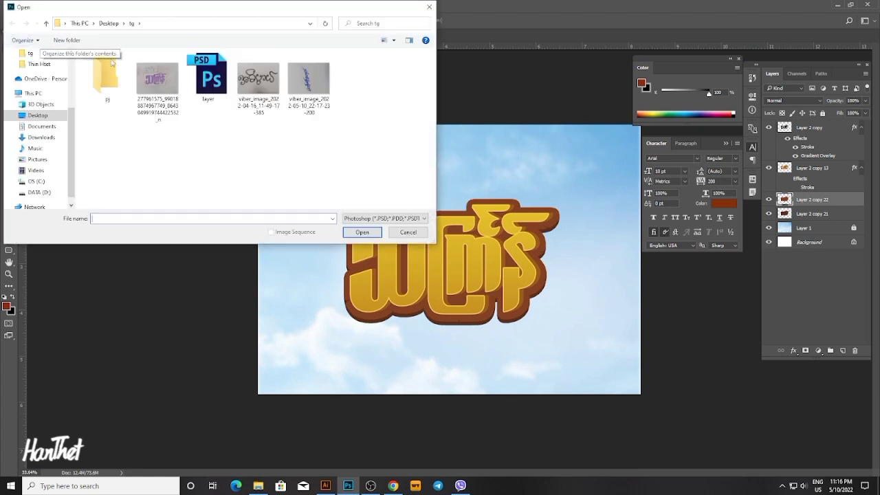
double_click(208, 76)
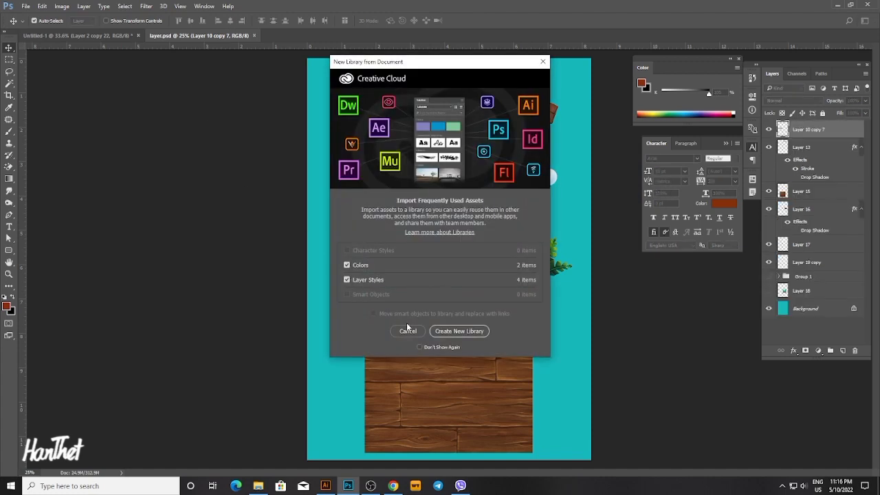
click(408, 331)
Copy the whole wood plank texture on Layer 15 and paste it into Untitled-1 above Layer 2 copy 22.
key(ctrl+a)
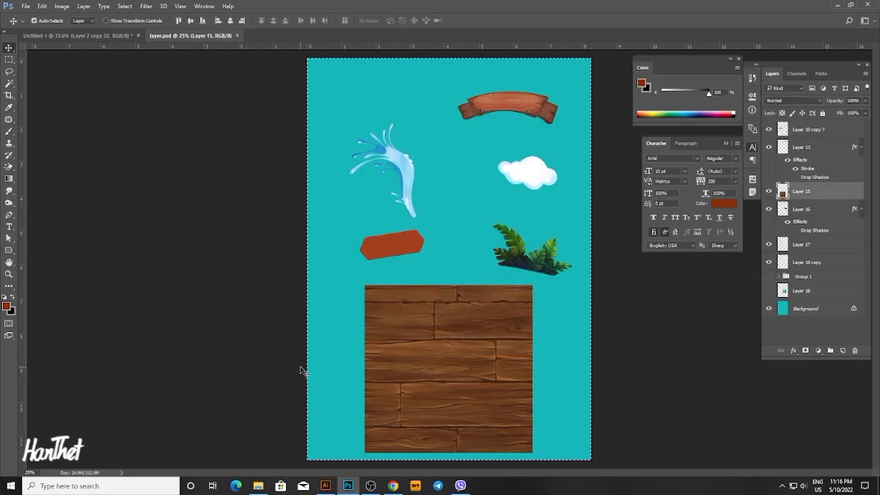
click(96, 35)
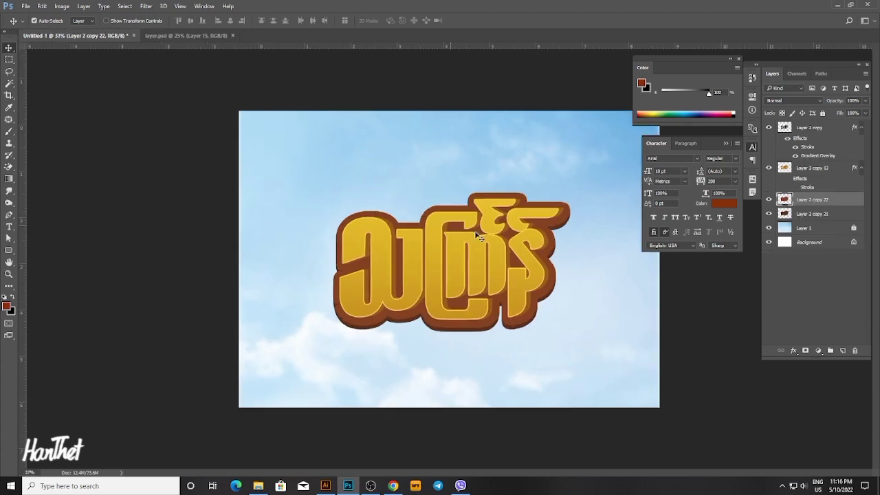
key(ctrl+v)
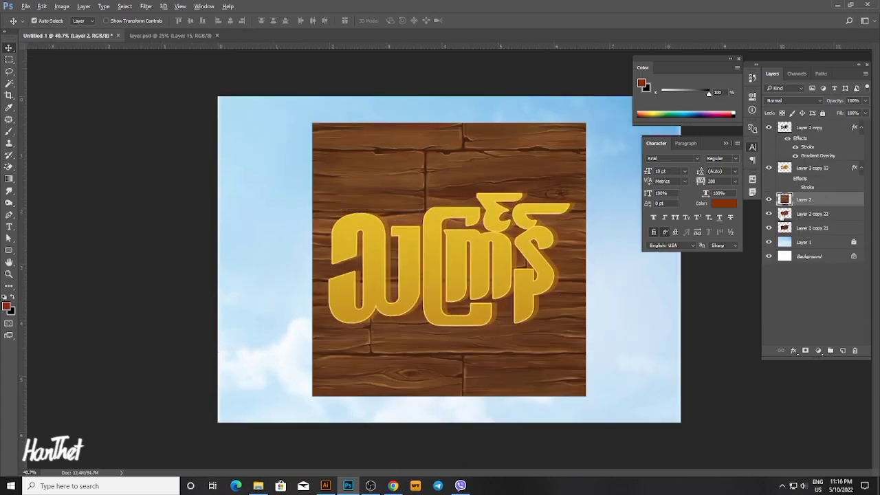
Clip the wood texture on Layer 2 to Layer 2 copy 22 and lower the texture's opacity to about 25%.
alt+click(809, 206)
scroll(440, 281, up, 1)
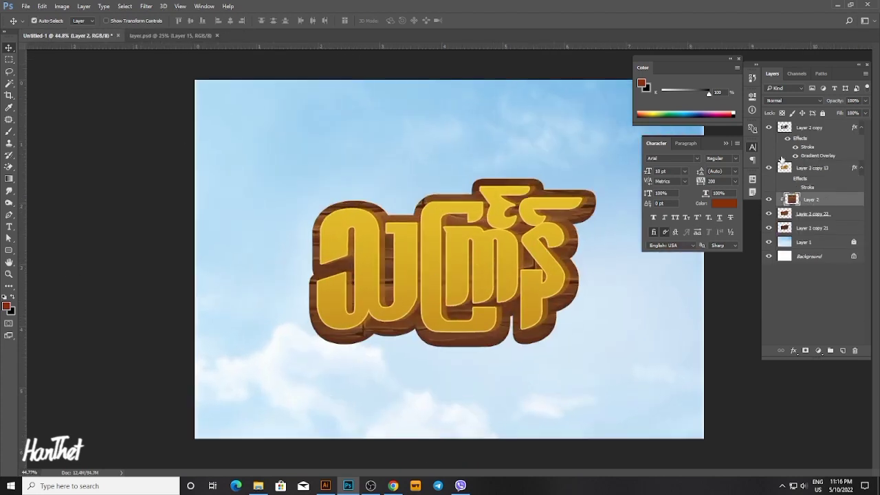
drag(865, 105, 839, 116)
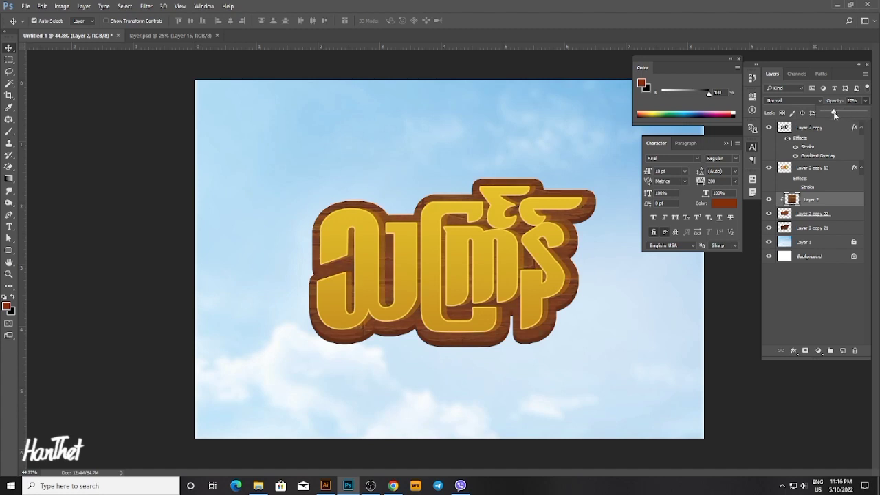
drag(835, 116, 831, 116)
click(589, 185)
scroll(359, 238, down, 1)
scroll(389, 261, up, 2)
Add a black Multiply Drop Shadow to Layer 2 copy 13 with 63% opacity and a size of 139 px.
click(376, 258)
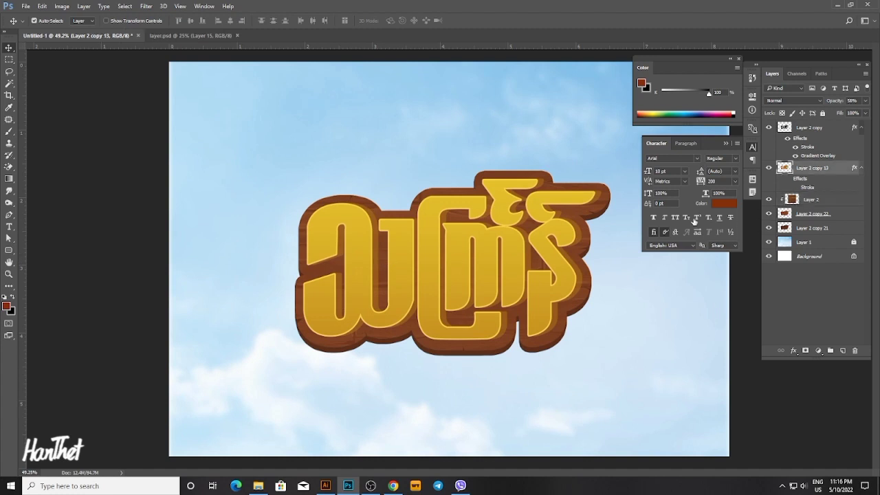
double_click(797, 187)
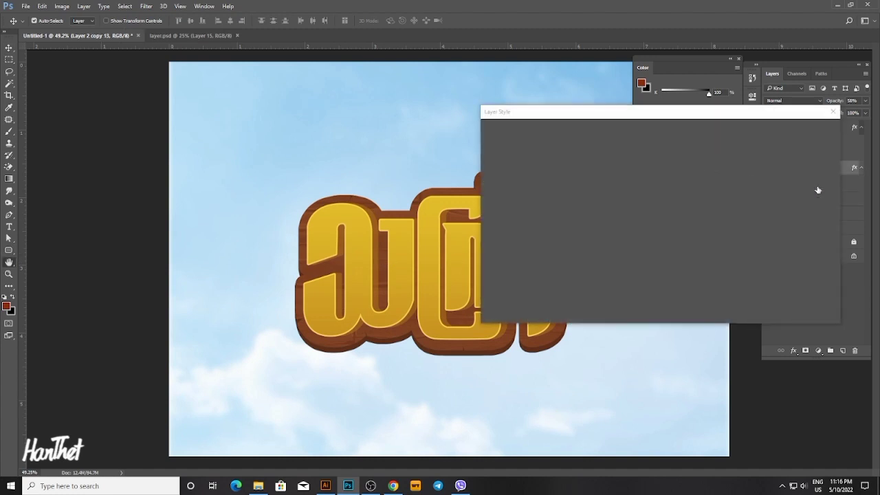
click(490, 189)
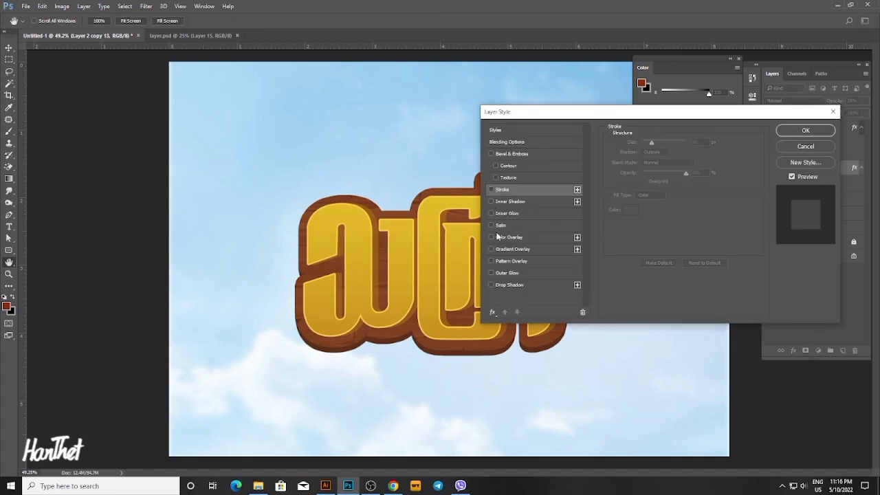
click(490, 284)
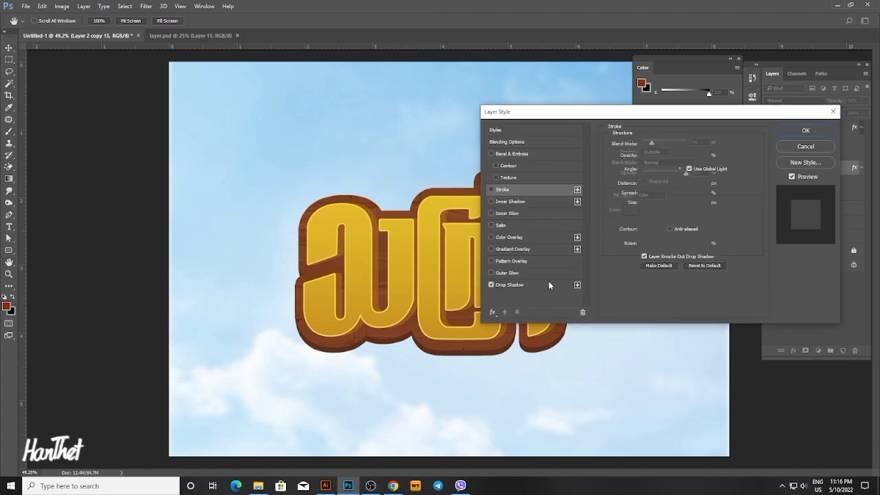
click(514, 286)
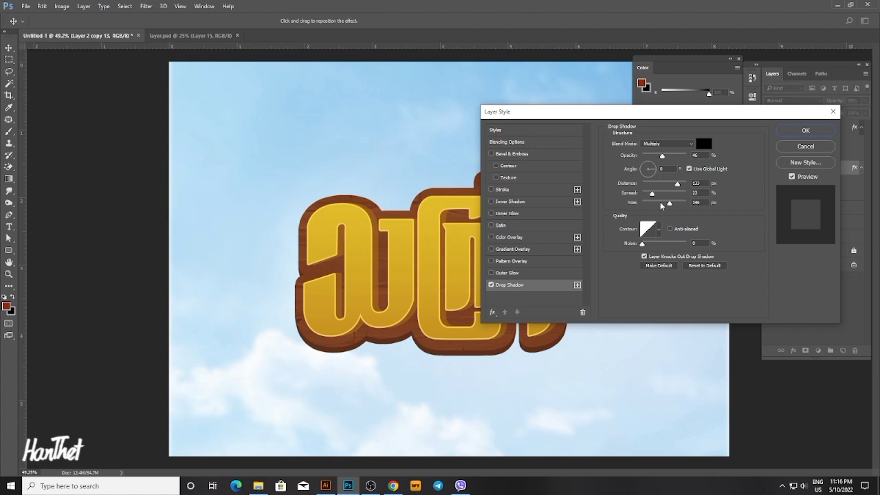
click(663, 157)
mouse_move(663, 158)
mouse_down()
mouse_move(682, 158)
mouse_move(670, 158)
mouse_up()
mouse_move(670, 202)
mouse_down()
mouse_move(658, 207)
mouse_move(668, 204)
mouse_up()
click(808, 132)
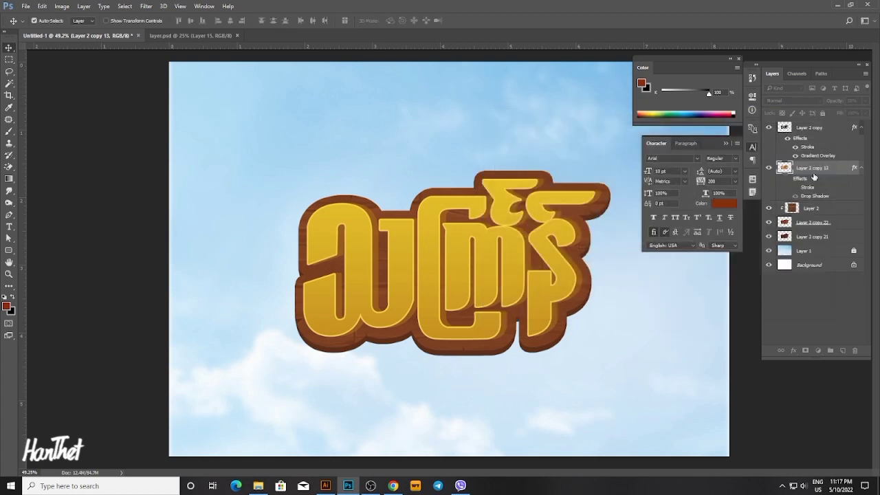
click(771, 169)
click(772, 169)
click(772, 169)
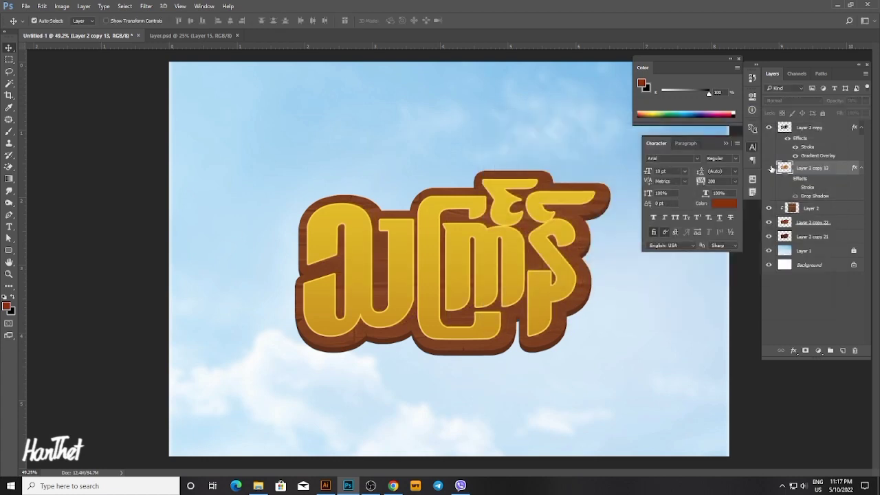
click(772, 169)
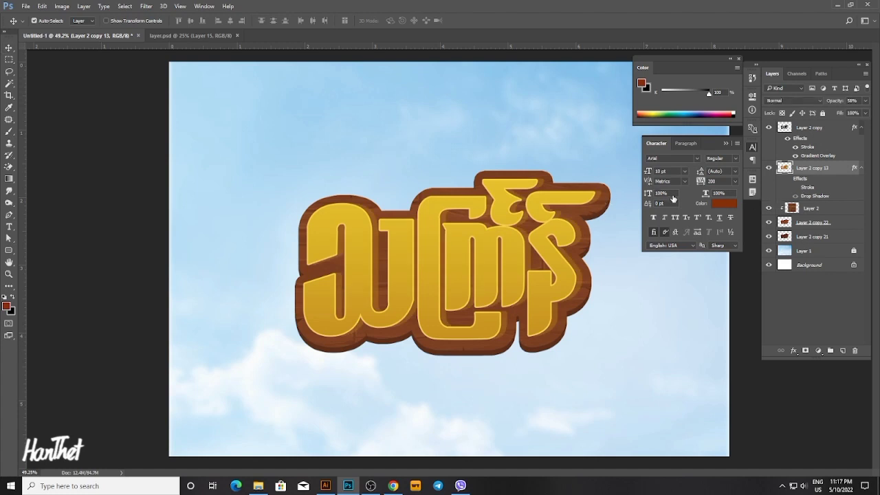
double_click(815, 196)
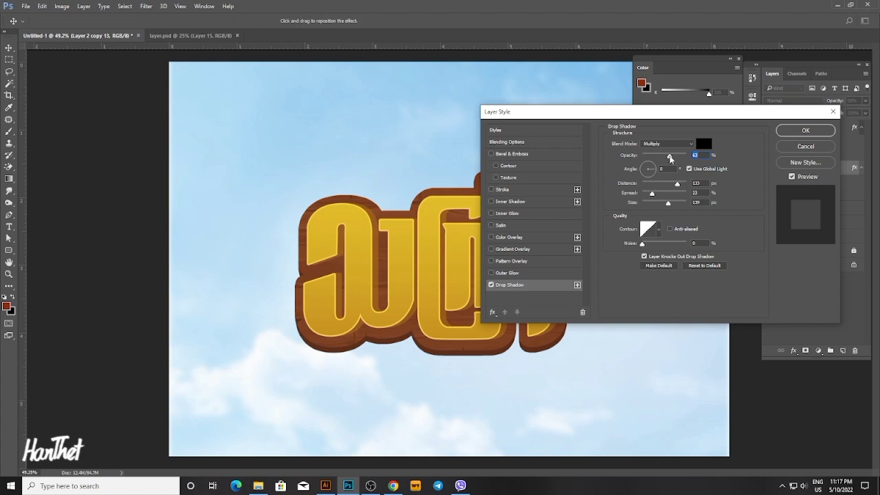
drag(670, 156, 684, 157)
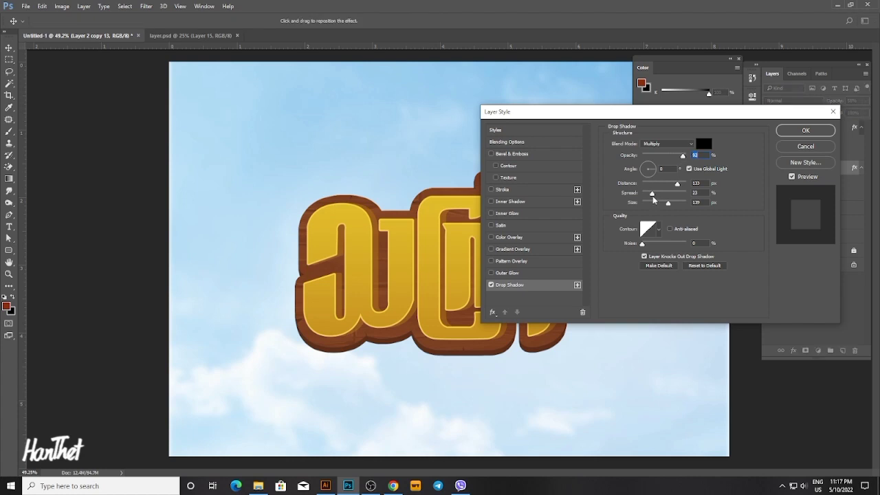
drag(653, 195, 673, 194)
click(805, 146)
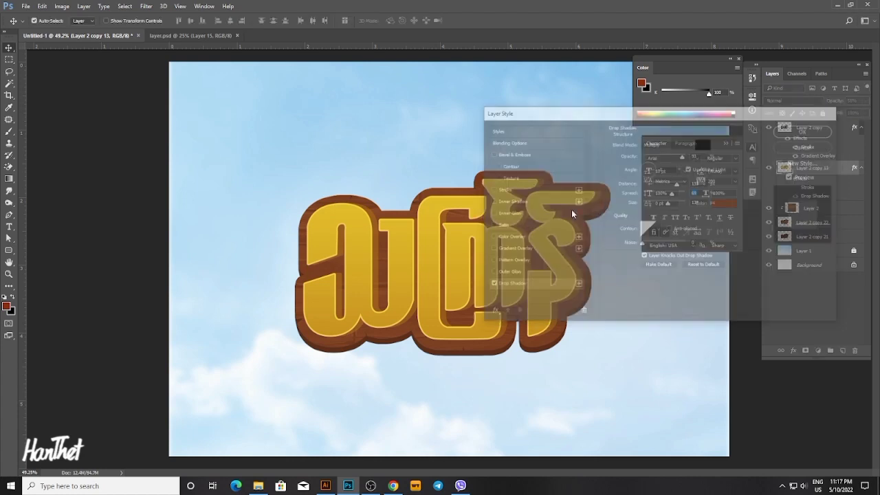
click(769, 129)
click(769, 128)
click(808, 129)
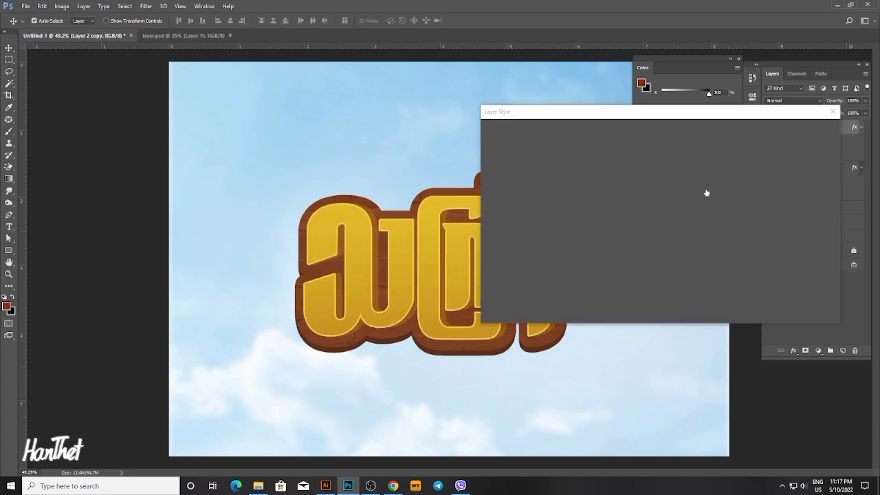
click(831, 113)
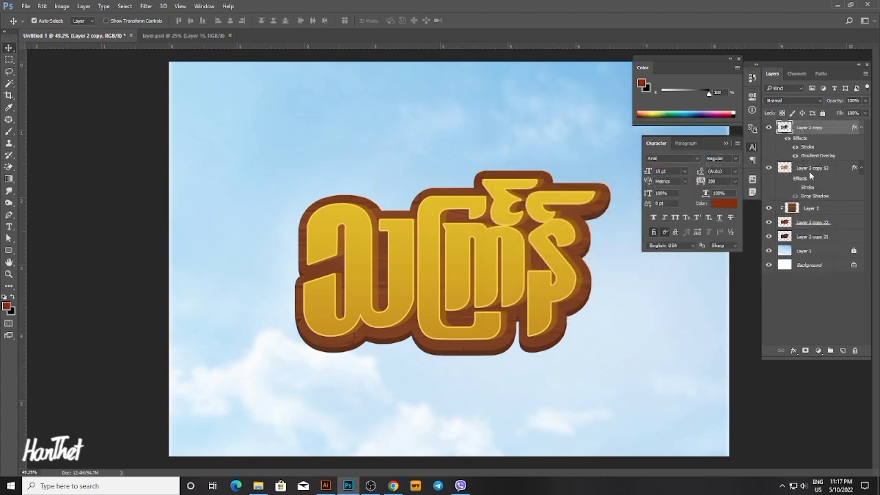
Raise the opacity of Layer 2 copy 13 to 100%.
click(815, 170)
click(864, 101)
drag(846, 111, 868, 118)
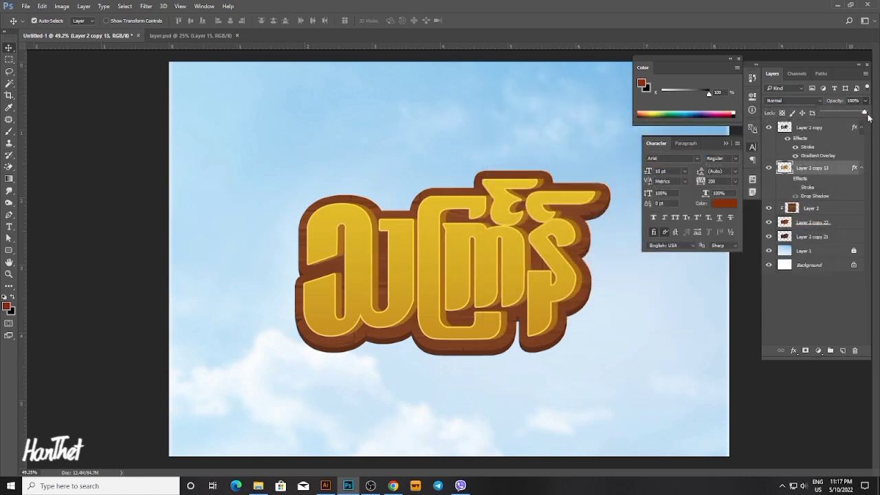
click(816, 197)
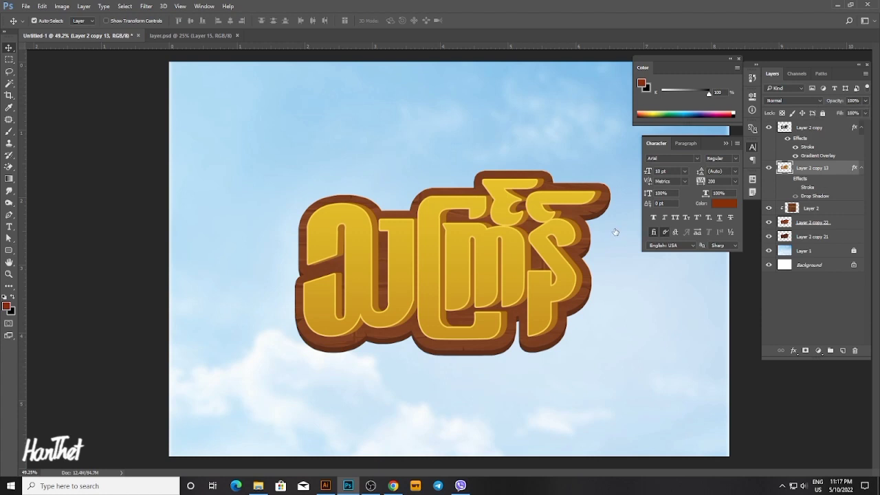
double_click(815, 196)
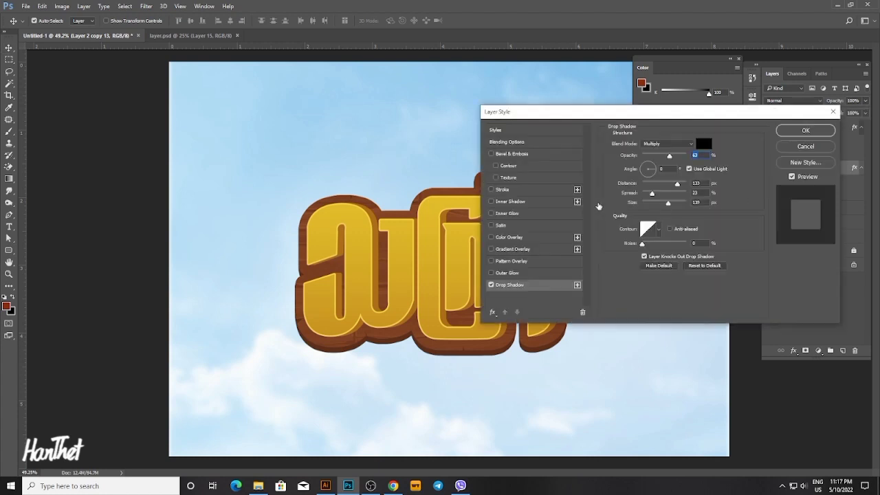
drag(669, 156, 696, 161)
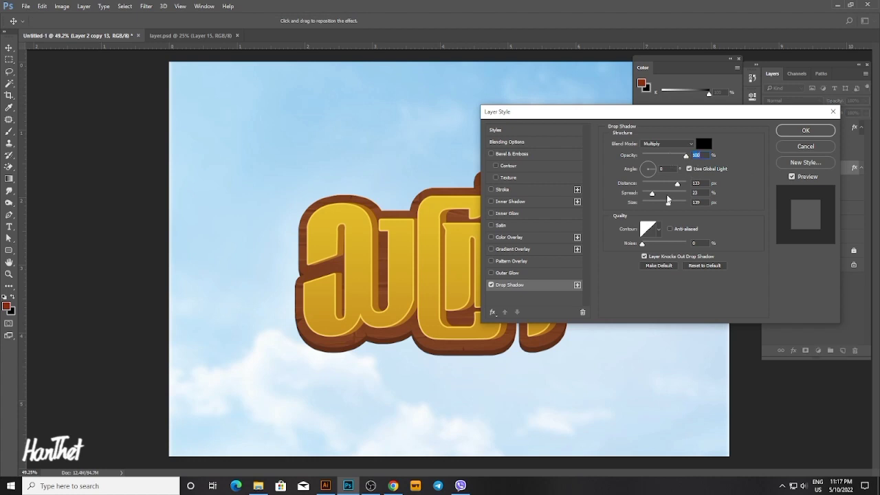
mouse_move(652, 193)
mouse_down()
mouse_move(657, 187)
mouse_move(666, 205)
mouse_move(657, 204)
mouse_up()
click(667, 144)
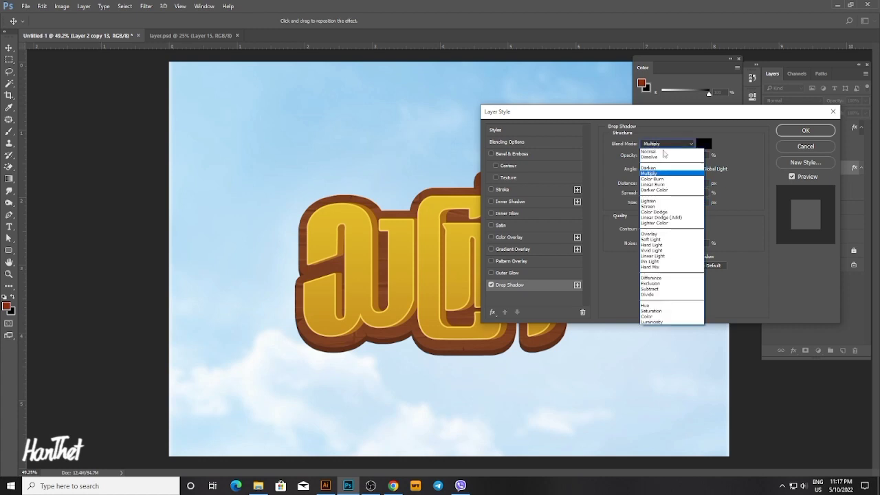
click(660, 155)
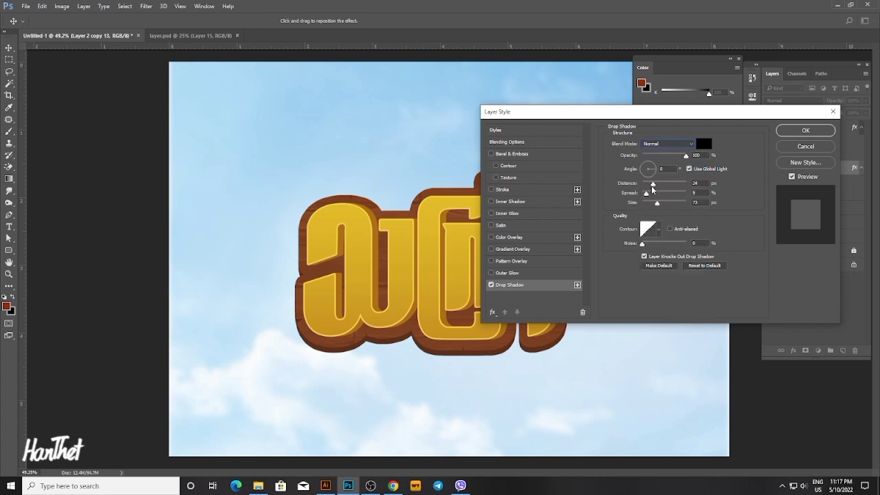
drag(653, 186, 675, 205)
click(654, 186)
click(805, 146)
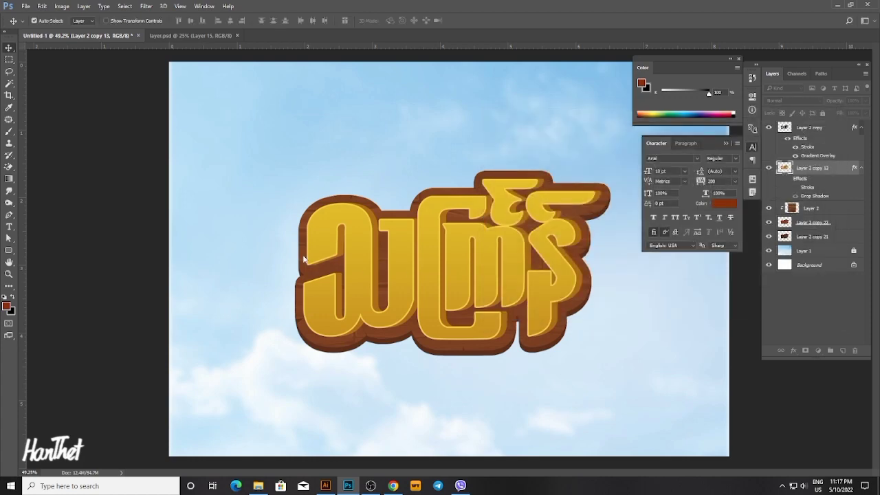
Compare the text with and without Layer 2 copy 13, and switch on that layer's Drop Shadow effect.
scroll(409, 220, up, 3)
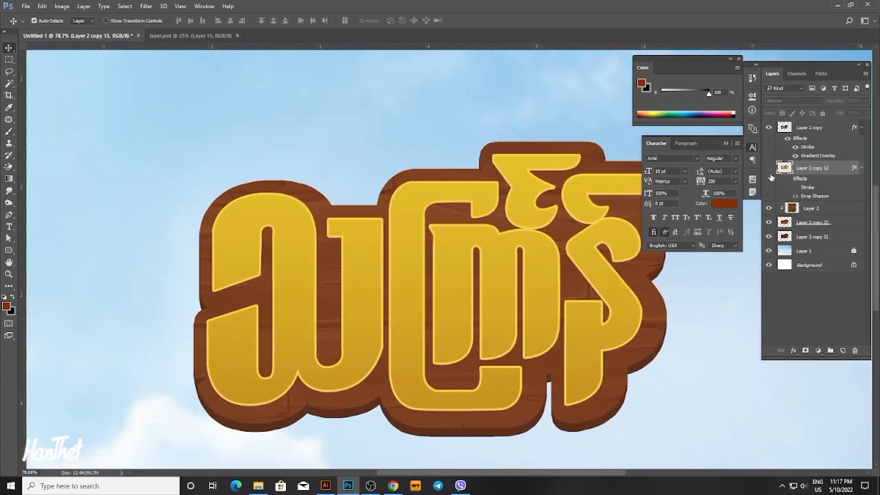
click(769, 178)
click(769, 177)
click(769, 178)
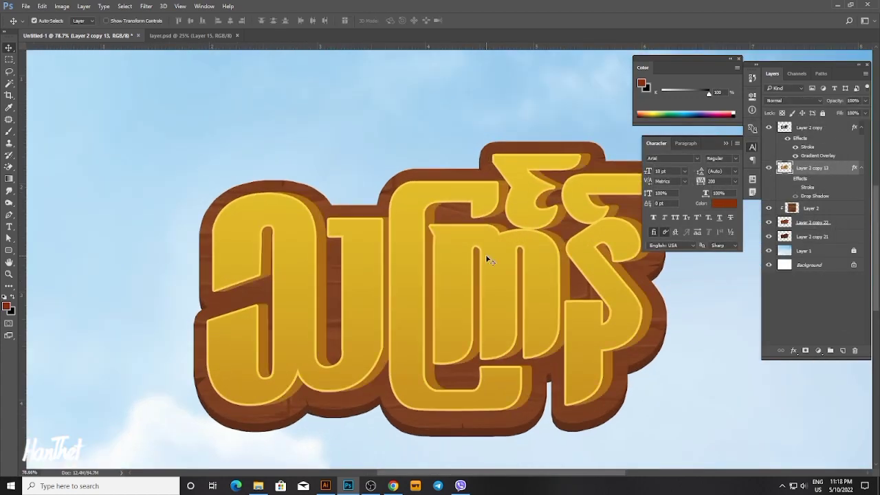
scroll(485, 259, down, 2)
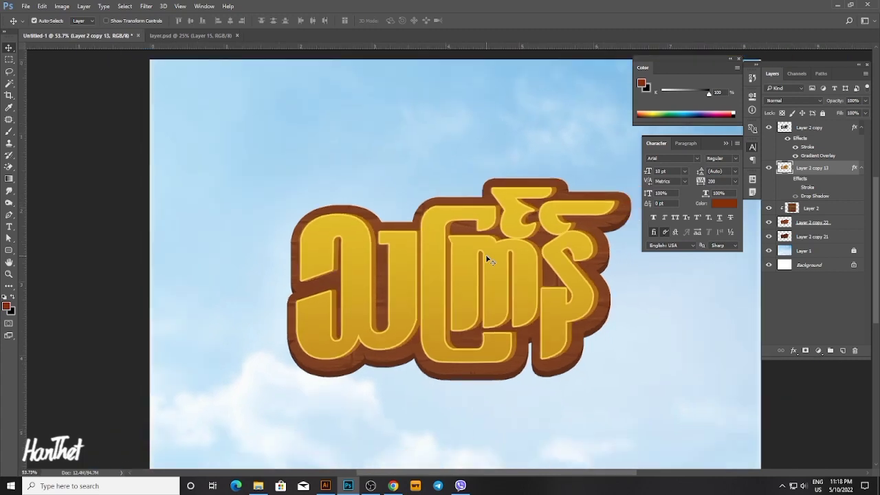
scroll(397, 287, up, 2)
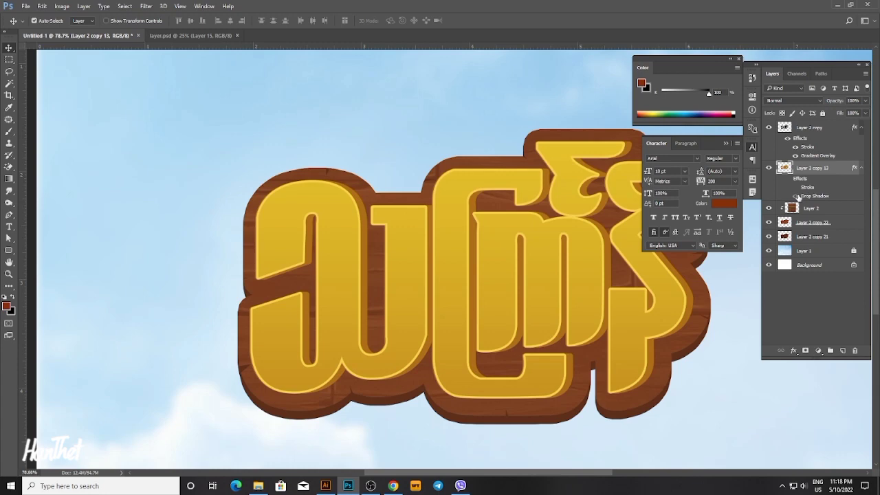
click(796, 196)
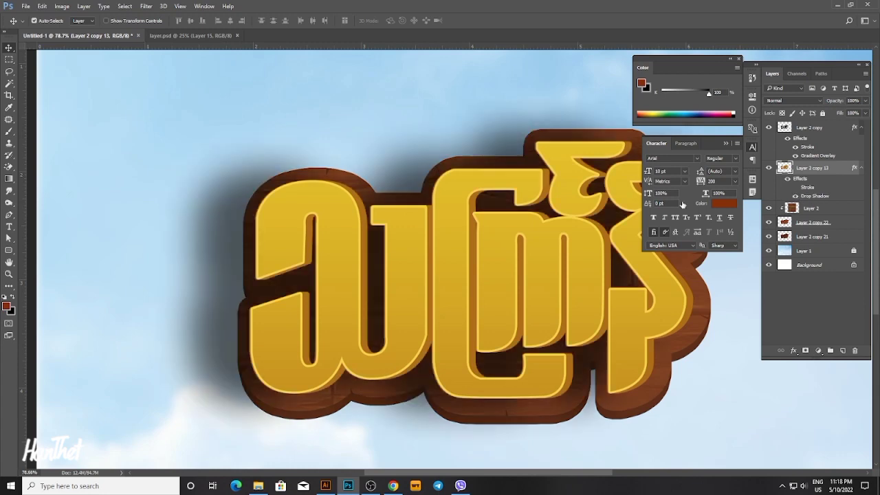
Soften the Drop Shadow of Layer 2 copy 13 to 15% opacity, 15 px distance and 4 px size.
double_click(826, 199)
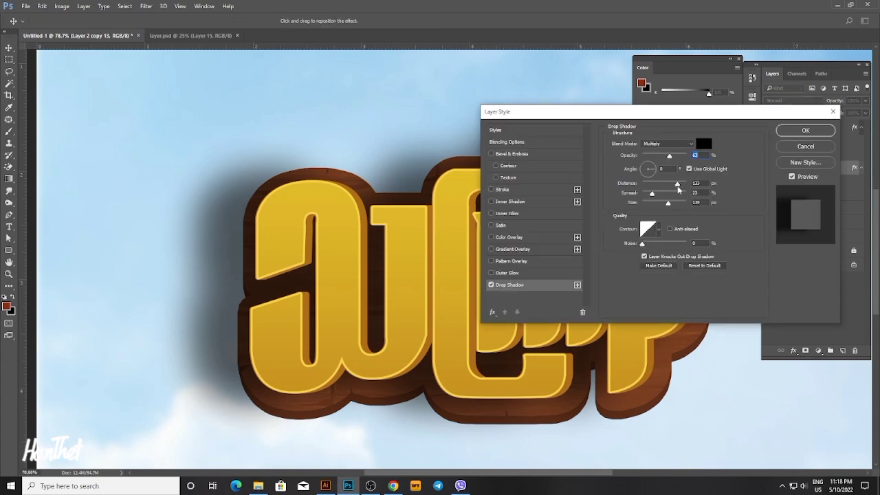
drag(678, 185, 646, 204)
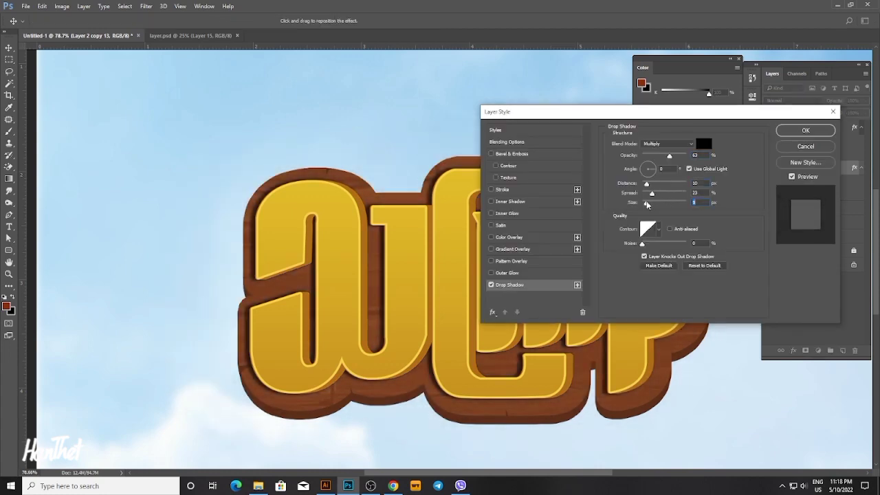
drag(670, 155, 660, 172)
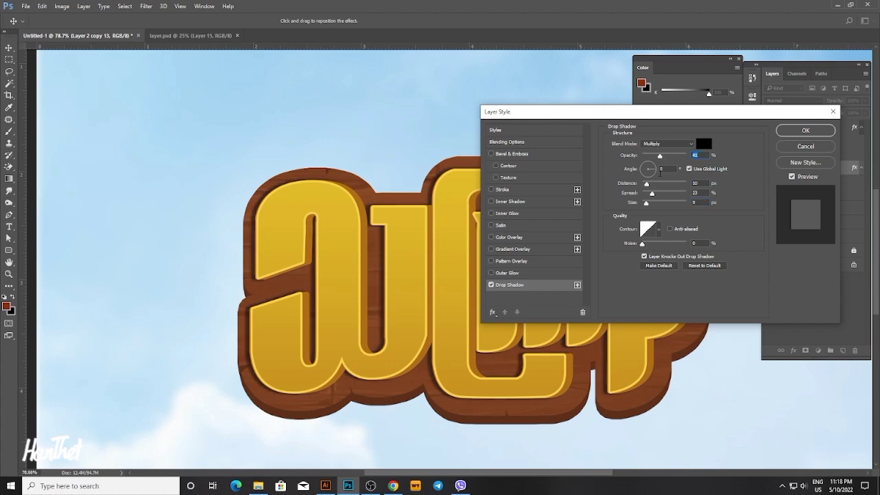
scroll(712, 157, down, 5)
scroll(710, 154, down, 13)
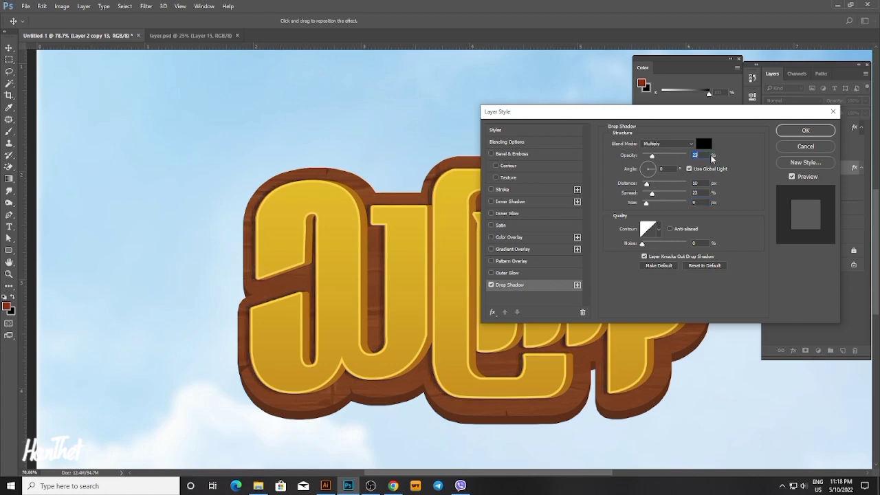
drag(647, 204, 649, 186)
Set the Drop Shadow of Layer 2 copy 13 to a 117° angle and 16 px size, and apply the layer style.
click(665, 169)
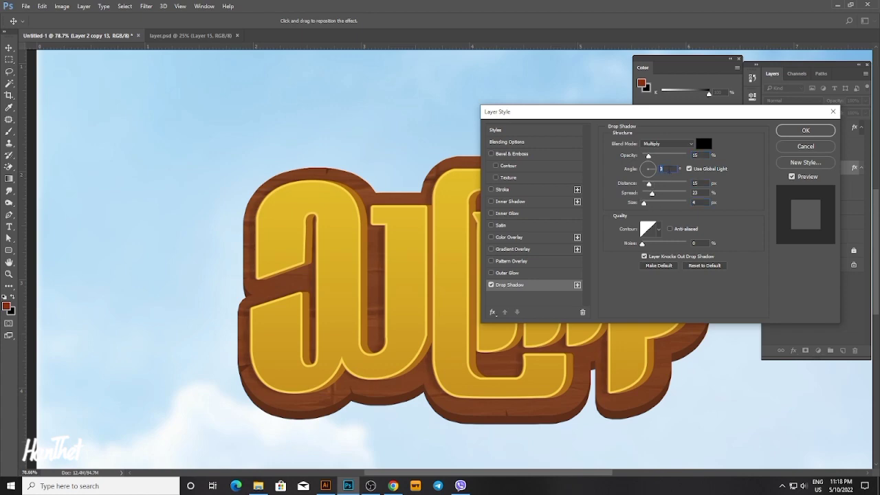
scroll(669, 170, up, 9)
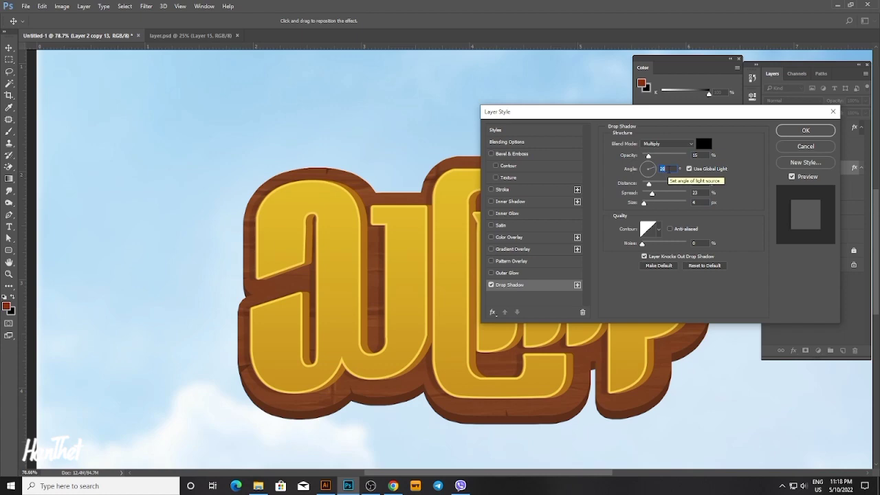
click(650, 170)
drag(650, 170, 647, 167)
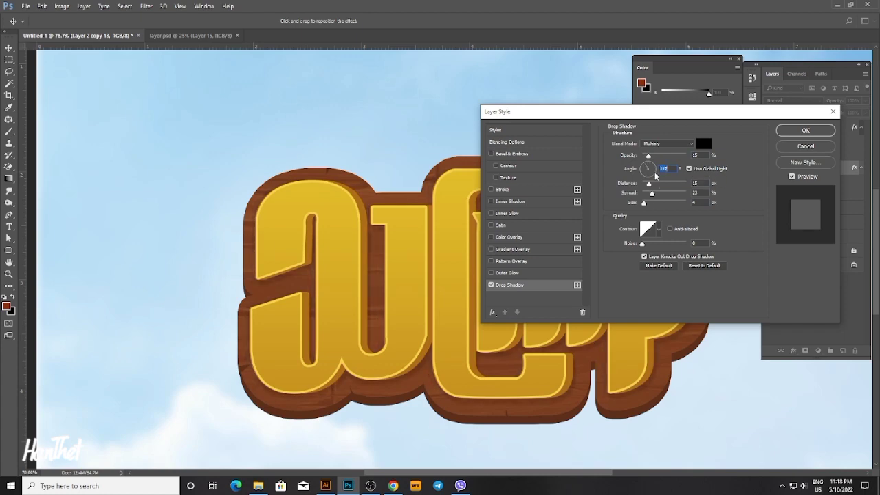
click(644, 203)
drag(645, 205, 648, 205)
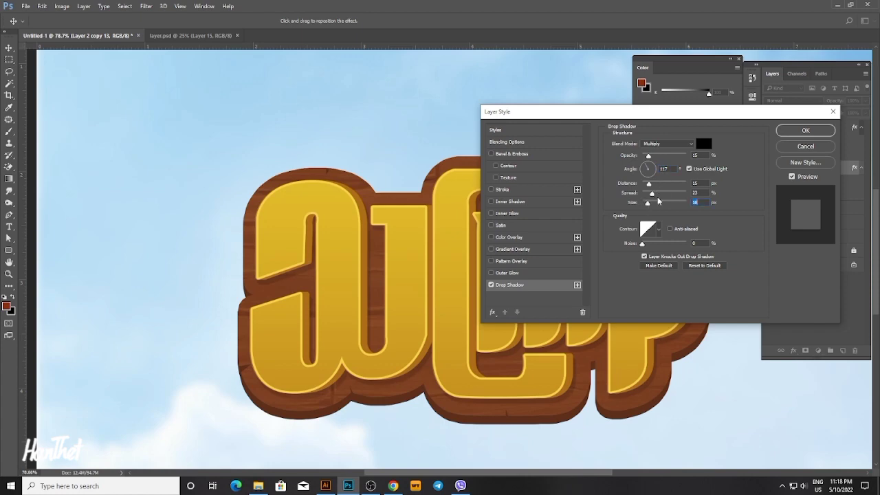
click(649, 156)
key(Return)
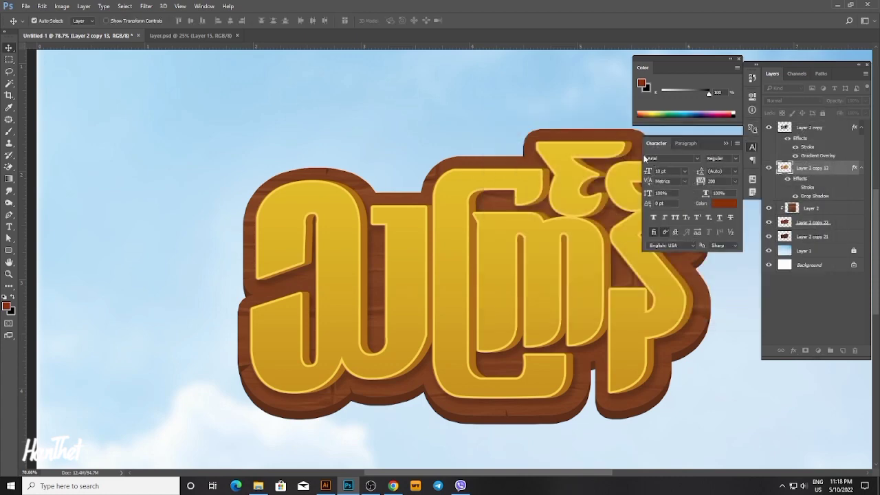
Bring the orange-red hexagonal plate on Layer 10 copy 7 of layer.psd into Untitled-1 above Layer 2 copy 13.
scroll(493, 255, down, 5)
scroll(398, 281, down, 1)
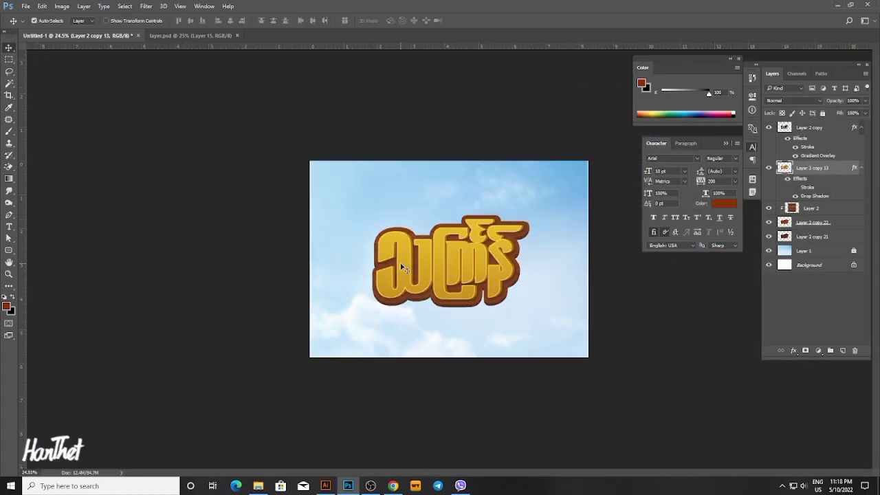
scroll(409, 245, up, 4)
scroll(409, 244, up, 2)
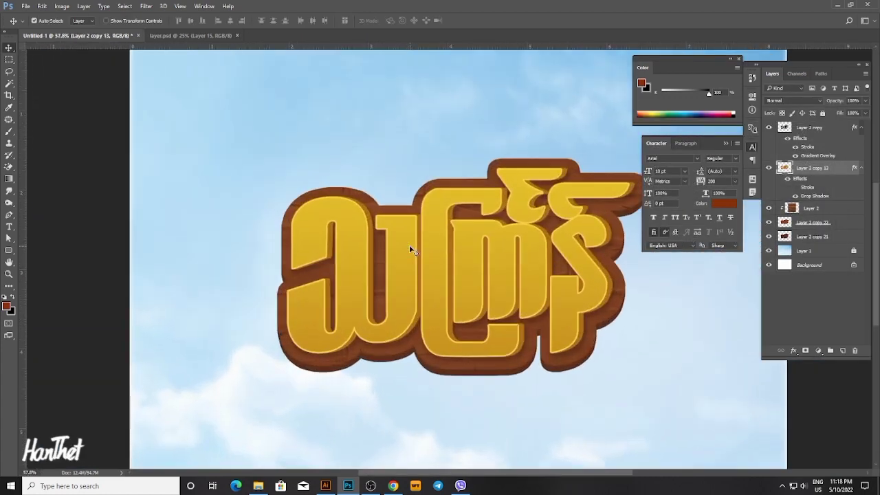
scroll(409, 245, down, 3)
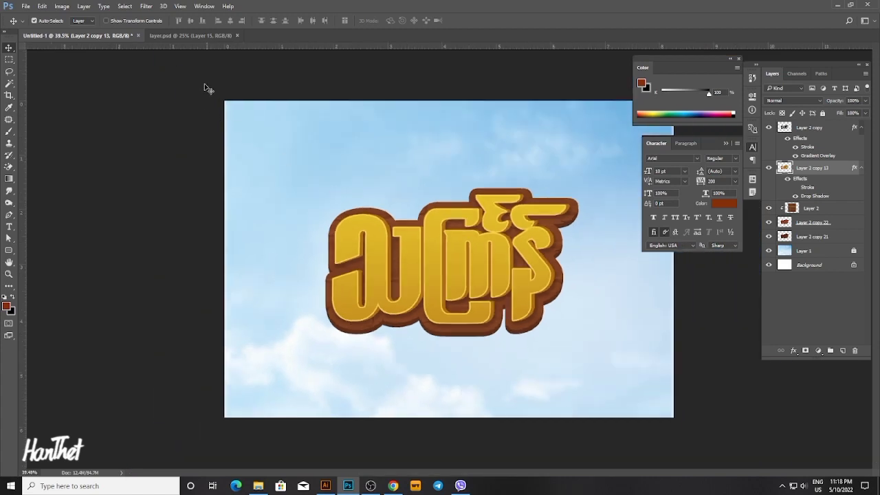
click(199, 37)
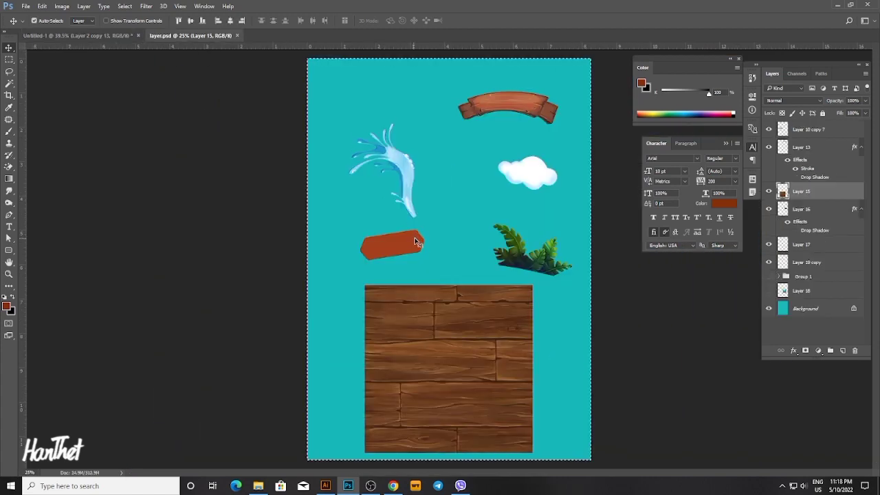
click(792, 131)
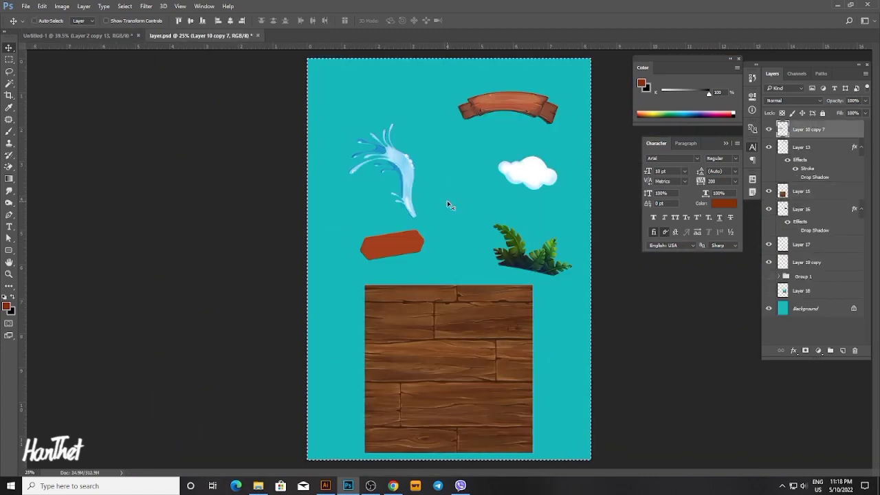
drag(448, 202, 116, 59)
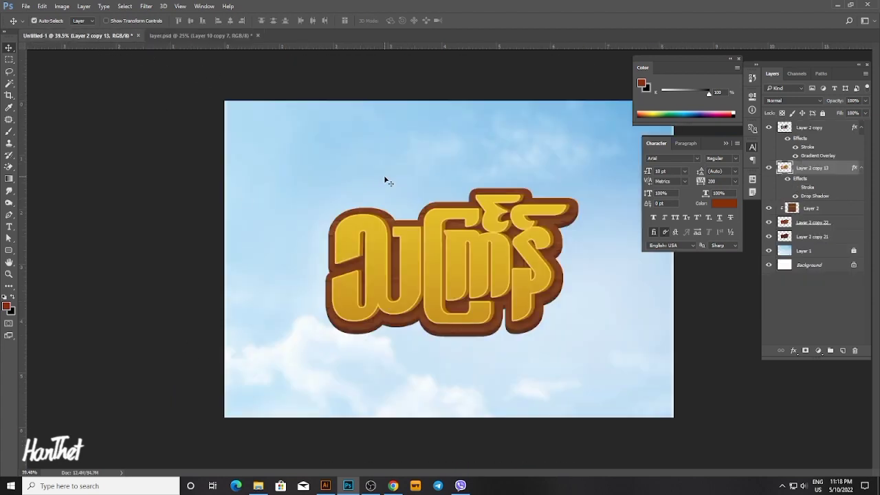
scroll(410, 187, up, 3)
key(ctrl+v)
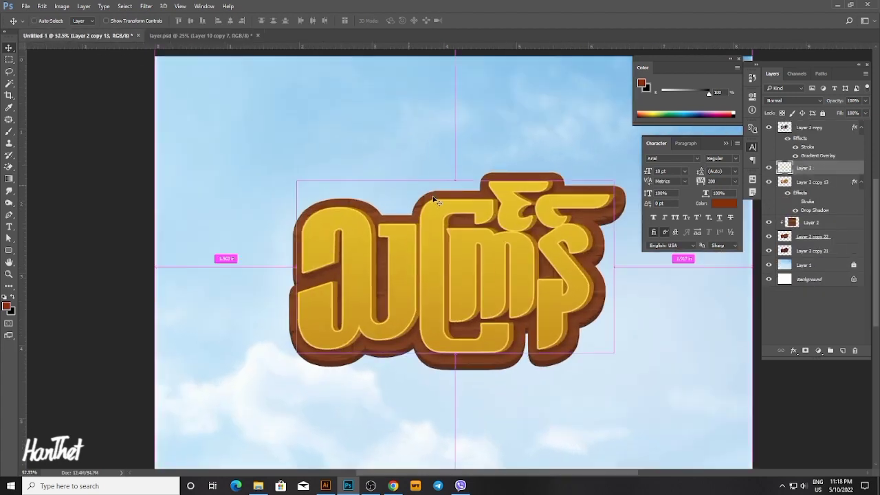
drag(435, 200, 423, 215)
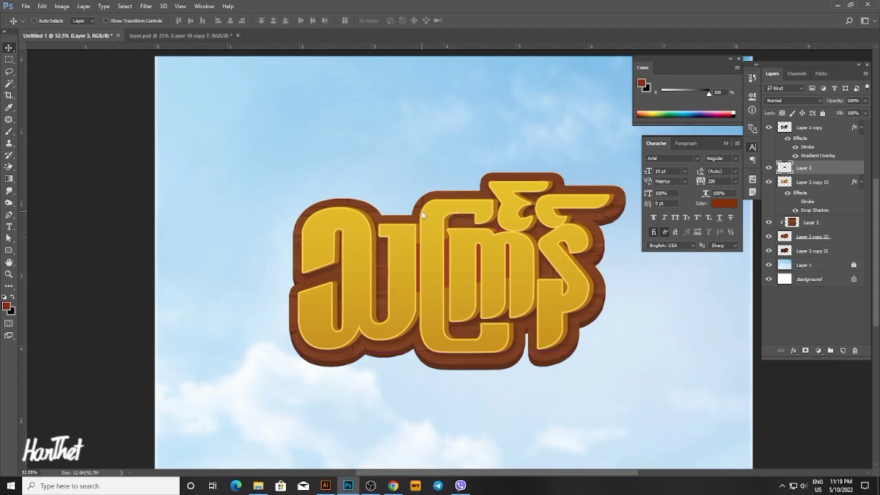
Nudge the hexagonal plate up and slightly left until it sits in the sky above the gold text.
key(shift+Up)
key(shift+Up)
key(shift+Up)
key(shift+Up)
key(shift+Up)
key(shift+Up)
key(shift+Up)
key(shift+Up)
key(shift+Up)
key(shift+Up)
key(shift+Up)
key(shift+Up)
key(shift+Up)
key(shift+Up)
key(shift+Up)
key(shift+Up)
key(shift+Up)
key(shift+Up)
key(shift+Up)
key(shift+Up)
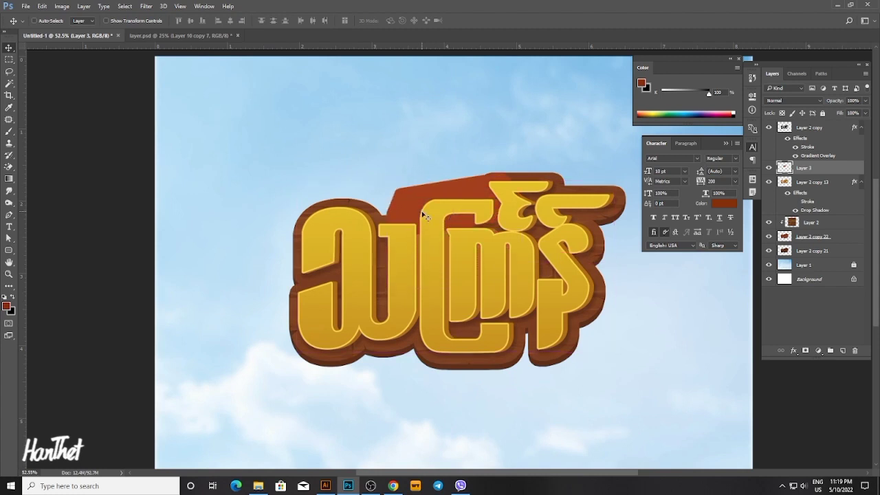
key(shift+Up)
key(shift+Up)
key(shift+Up)
key(shift+Up)
key(shift+Up)
key(shift+Left)
key(shift+Left)
key(shift+Left)
key(shift+Left)
key(shift+Left)
key(shift+Left)
key(shift+Left)
key(shift+Left)
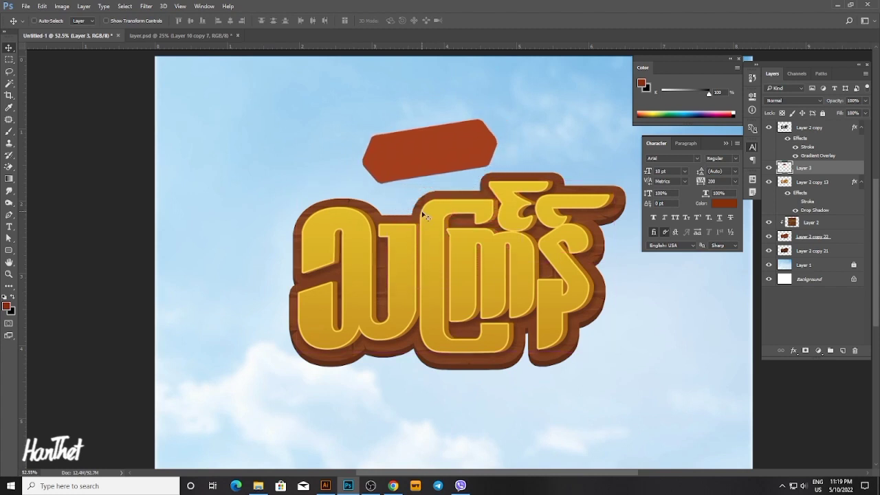
Switch to Illustrator and copy the thin Burmese lettering located above the artboard.
click(325, 485)
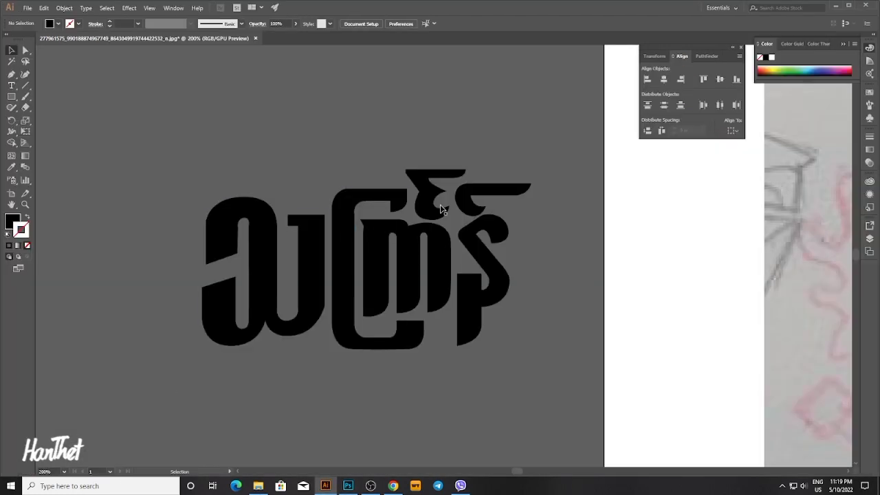
scroll(443, 201, down, 2)
scroll(441, 199, down, 4)
drag(442, 202, 341, 255)
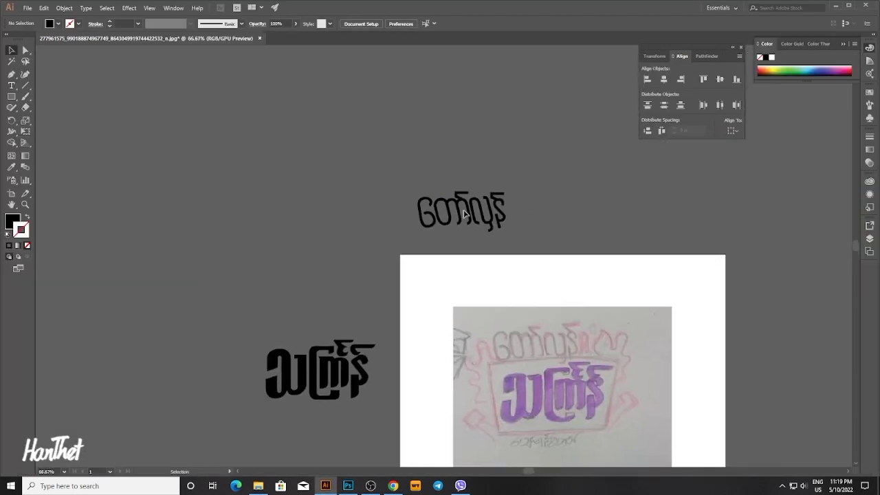
click(459, 215)
click(423, 360)
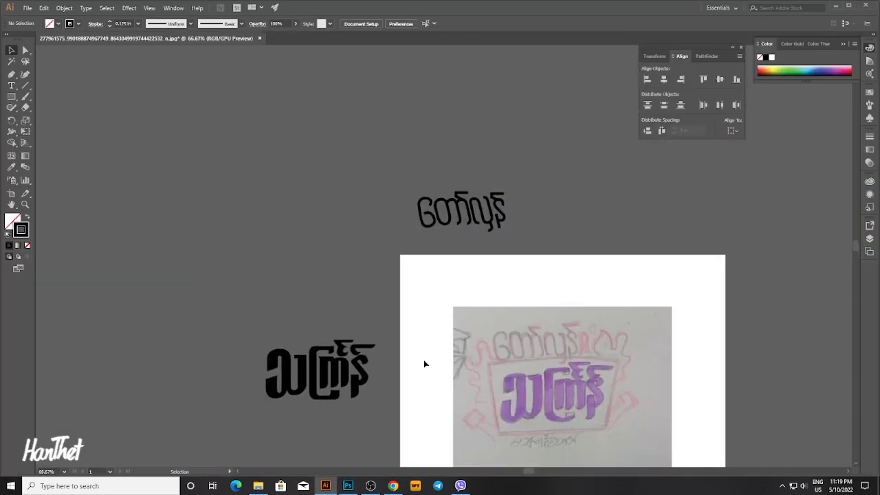
Switch to Photoshop, paste the copied lettering as pixels, and shrink and position it on the hexagonal plate.
click(348, 485)
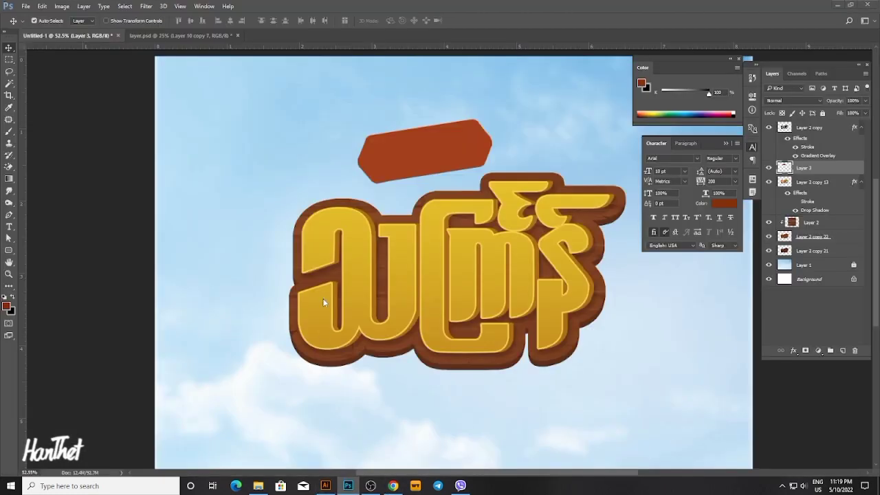
key(ctrl+v)
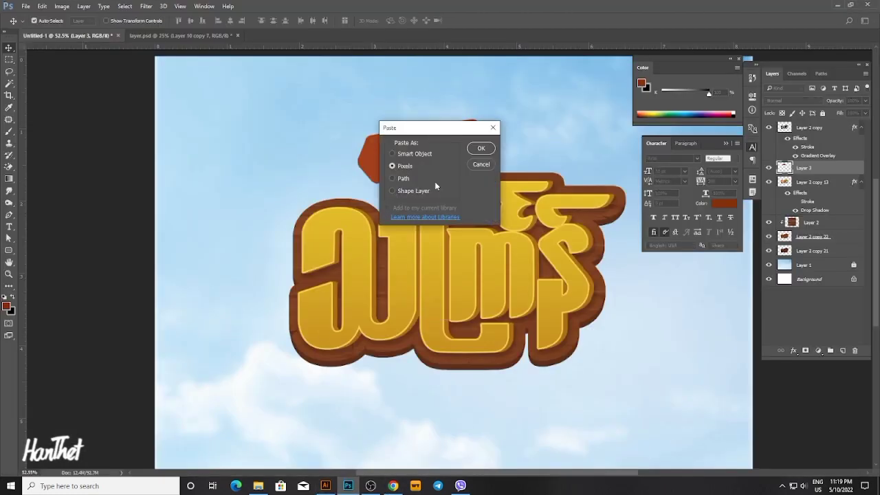
key(Return)
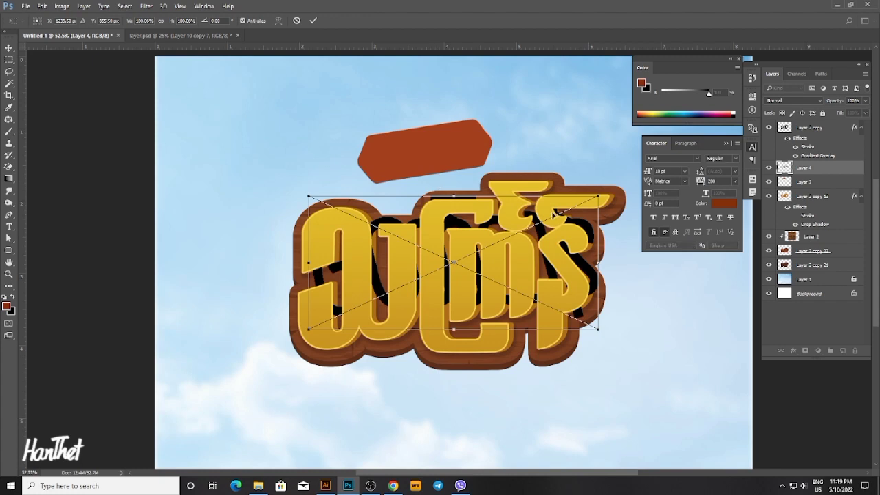
drag(599, 195, 468, 124)
key(Return)
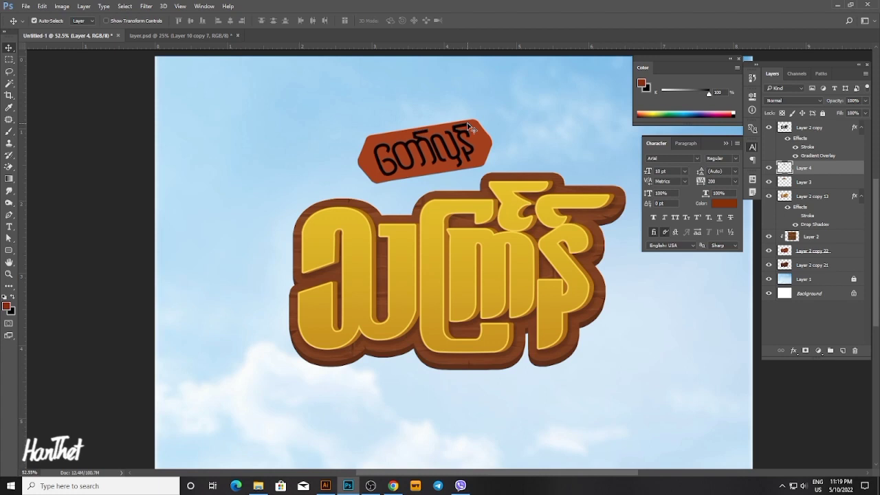
scroll(472, 129, up, 1)
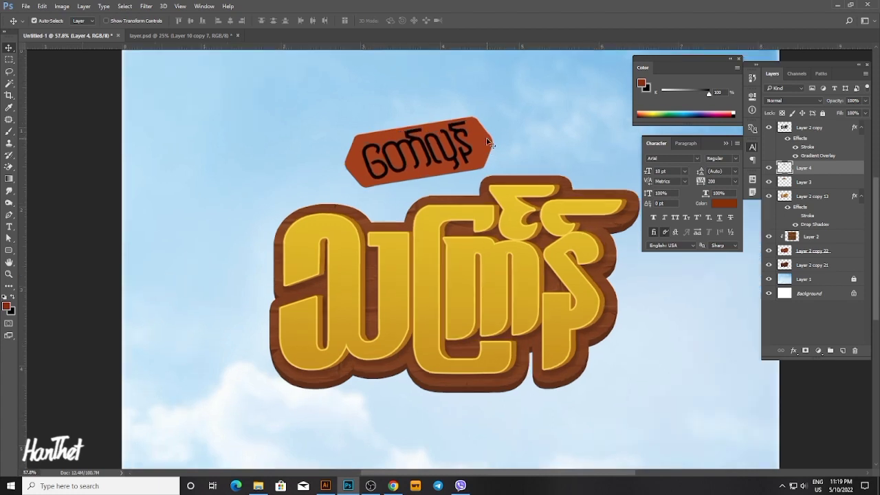
key(ctrl+t)
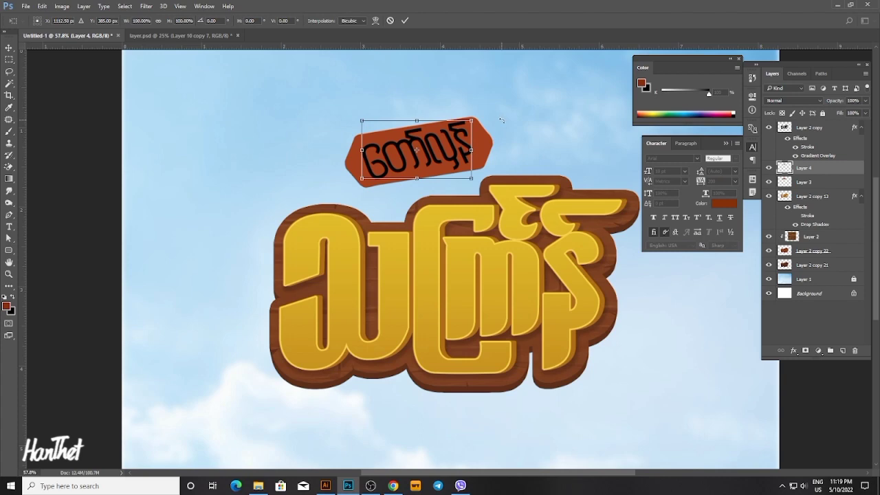
drag(501, 121, 501, 121)
key(Return)
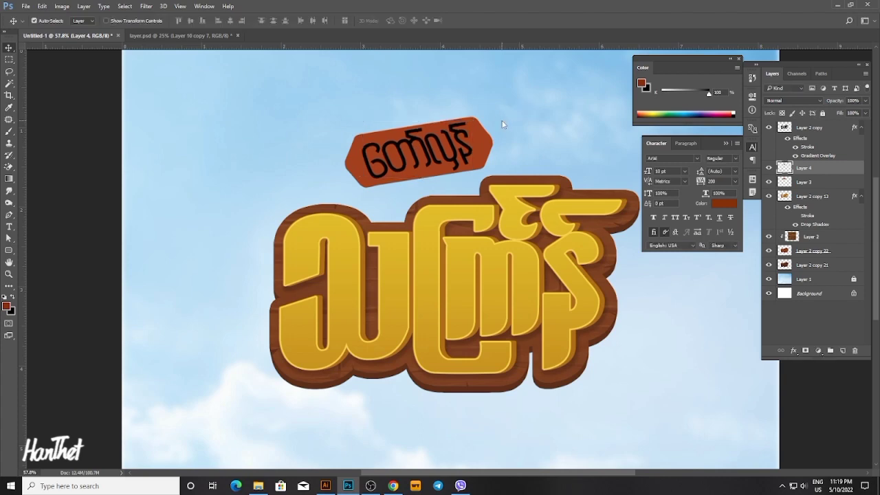
Sample the brown of the text's backing, recolor the Layer 3 plate dark reddish brown, and toggle its visibility to check it.
click(483, 151)
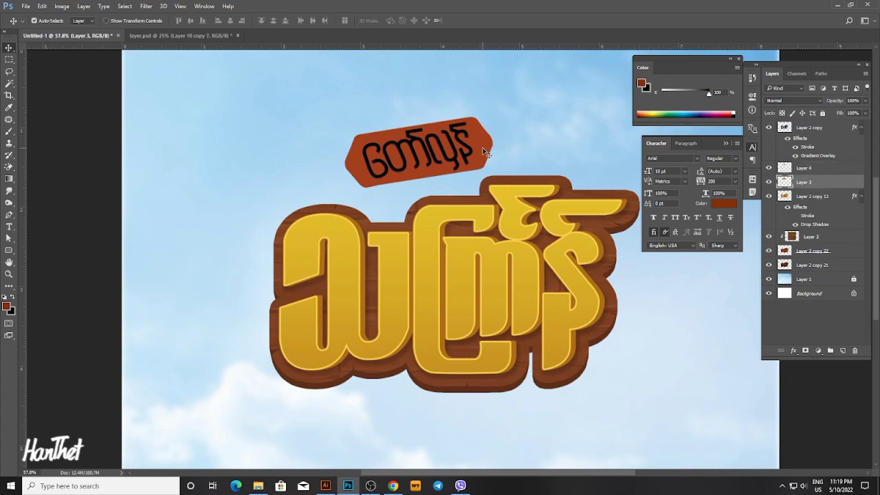
scroll(490, 198, up, 1)
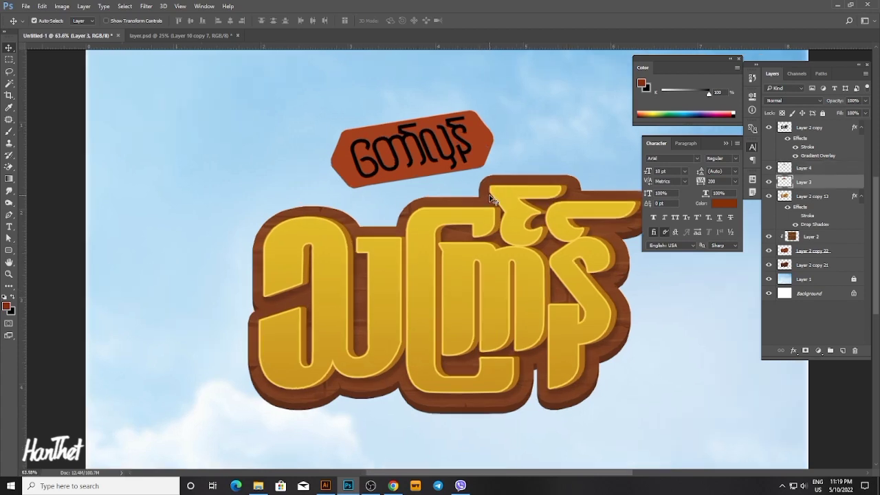
key(i)
click(491, 198)
key(v)
click(769, 182)
click(769, 182)
click(769, 182)
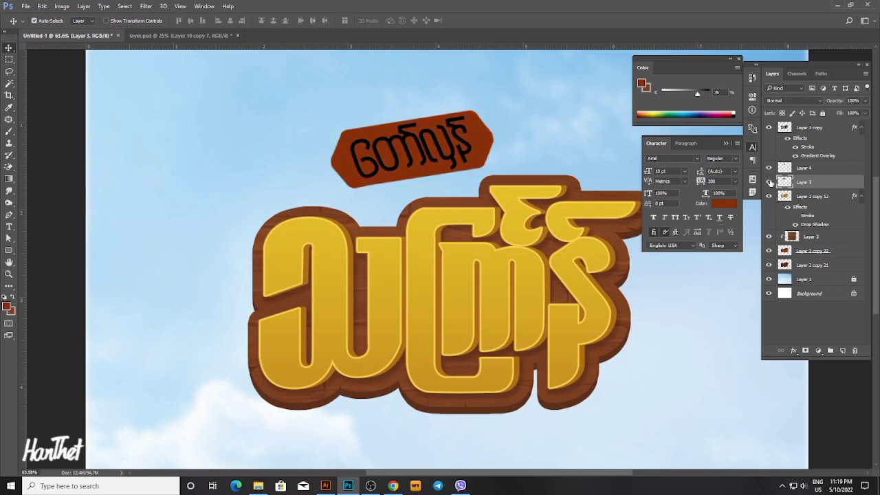
Duplicate the Layer 3 plate and nudge the copy slightly right and down.
scroll(446, 172, down, 3)
scroll(445, 179, up, 4)
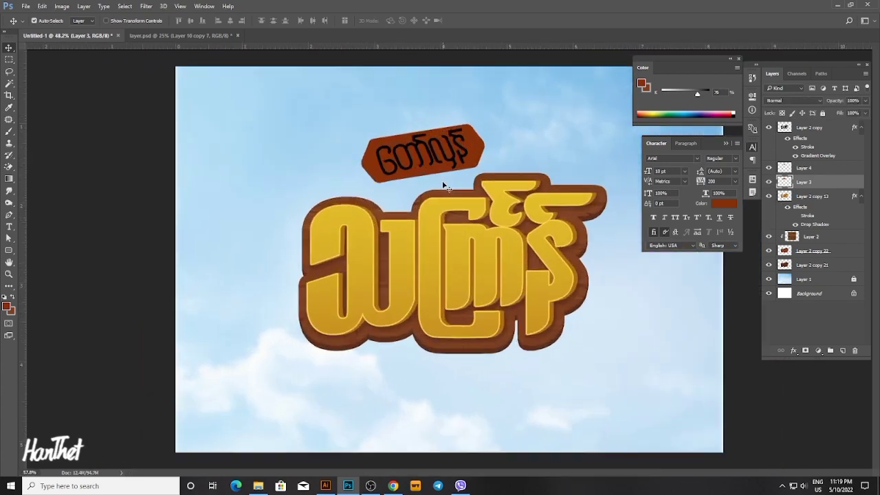
scroll(444, 186, up, 2)
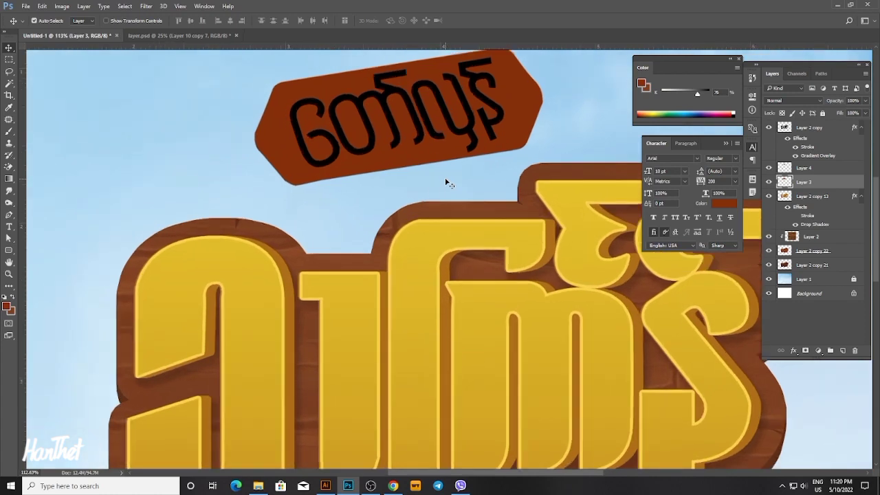
scroll(445, 178, down, 2)
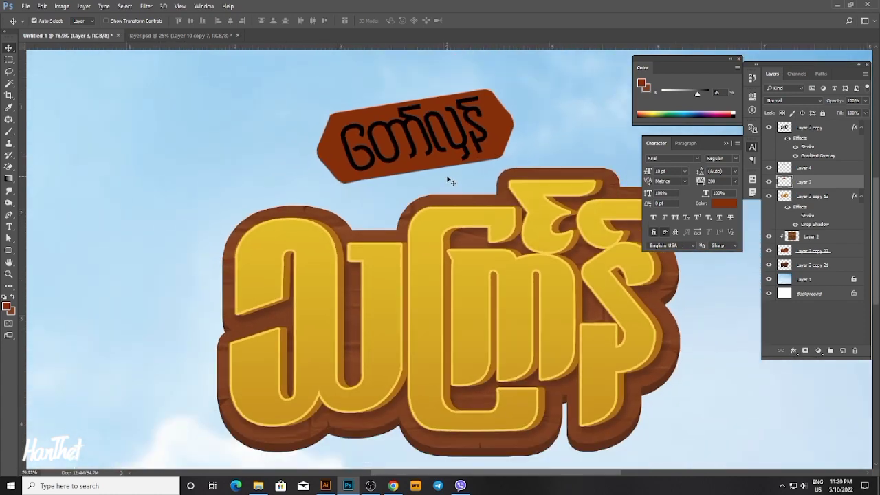
key(ctrl+j)
key(shift+Right)
key(shift+Down)
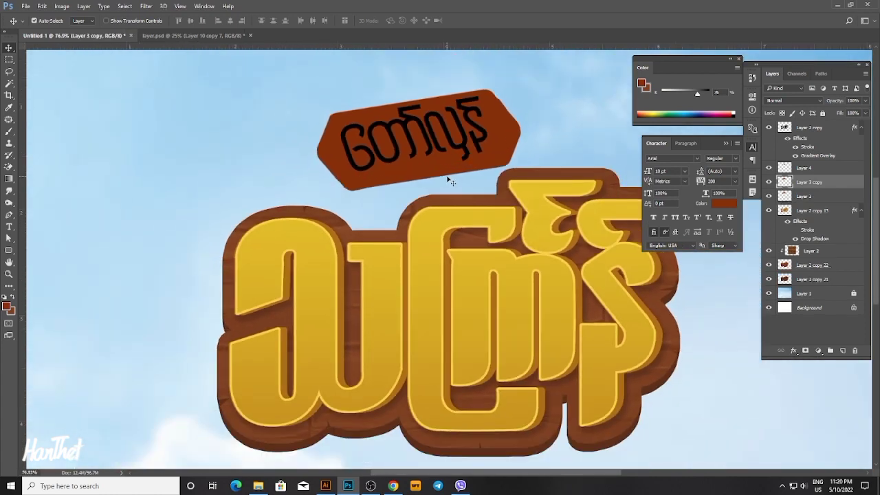
Darken Layer 3 copy with Hue/Saturation at -32 Lightness and move it beneath Layer 3 as the plate's shaded edge.
key(ctrl)
key(ctrl+u)
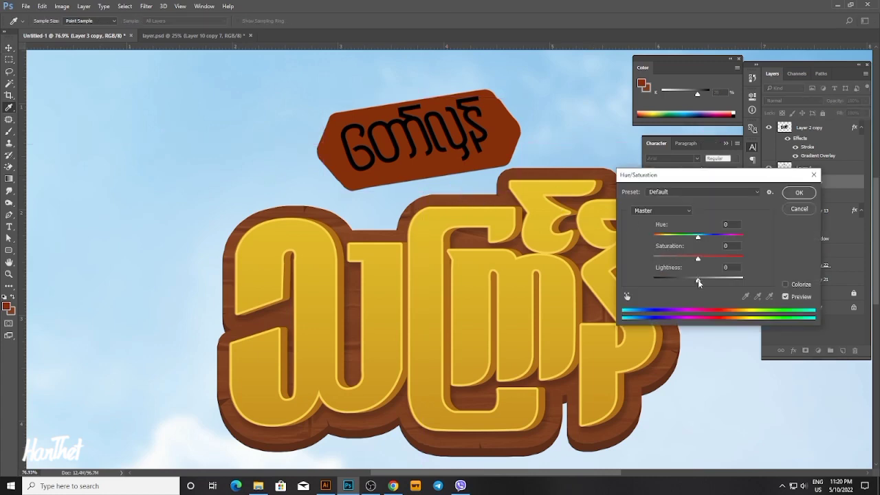
drag(696, 279, 684, 281)
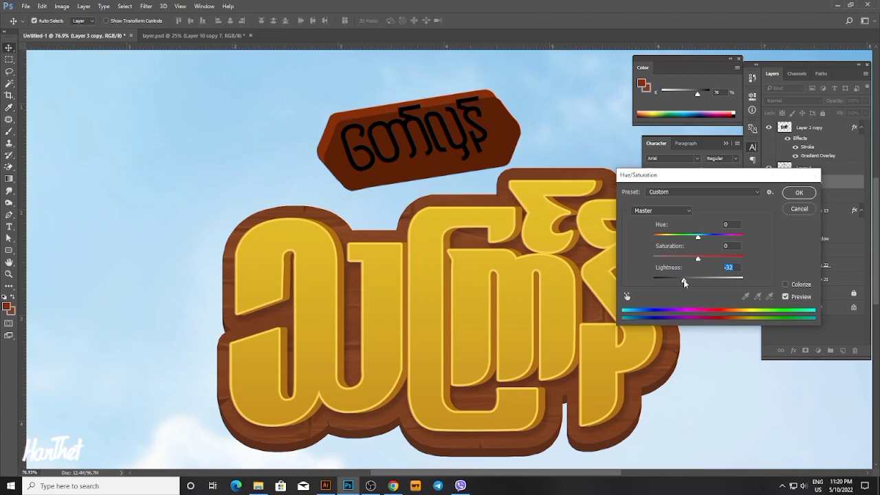
key(Return)
key(ctrl)
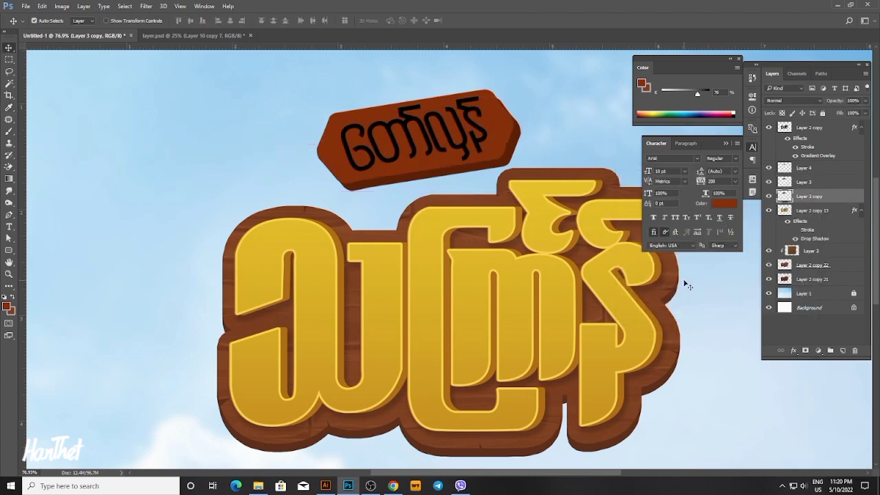
Fine-tune the offset of Layer 3 copy in small nudges to form an even shaded edge along the plate's right and lower sides.
key(shift+Left)
key(Left)
key(Left)
key(Left)
key(Left)
key(Left)
key(Left)
key(Up)
key(Up)
key(Up)
key(Up)
key(Up)
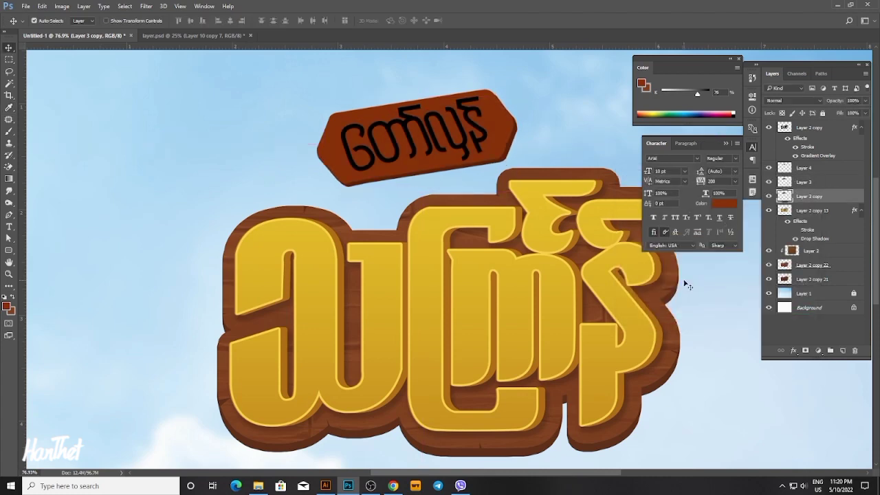
key(Right)
key(Right)
key(Right)
key(Right)
key(Right)
key(Right)
key(Down)
key(Down)
key(Down)
key(Down)
key(Down)
key(Down)
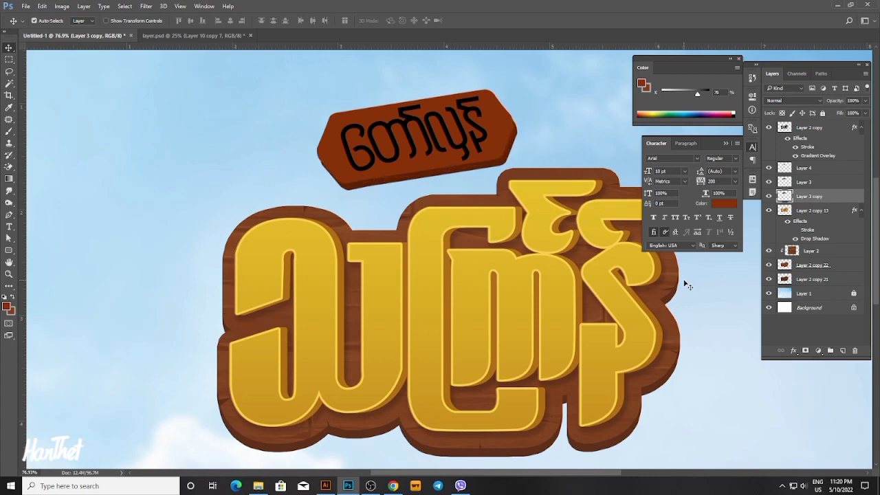
Darken the Layer 3 plate face with Hue/Saturation at -8 Lightness.
ctrl+click(505, 143)
key(i)
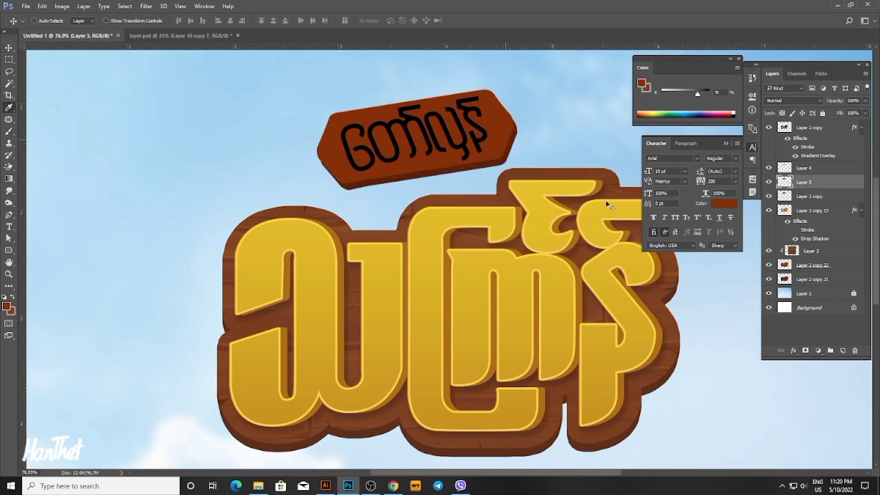
key(ctrl+u)
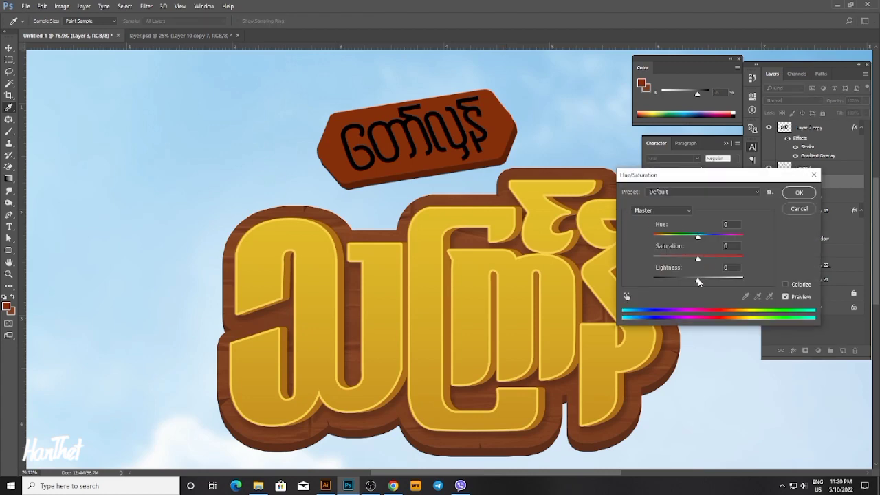
drag(698, 278, 695, 281)
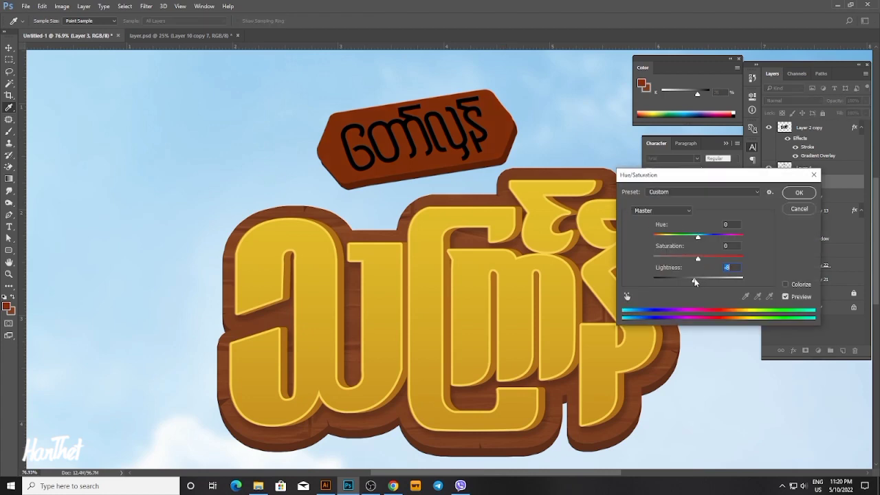
click(798, 193)
key(v)
Copy the Layer 15 wood texture from layer.psd, paste it above Layer 3 in Untitled-1, and clip it to the plate.
scroll(412, 262, down, 3)
click(174, 33)
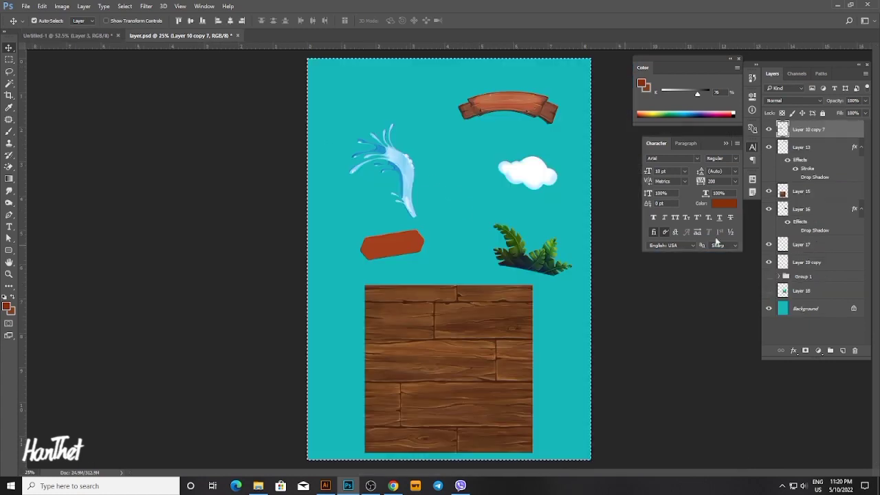
click(801, 191)
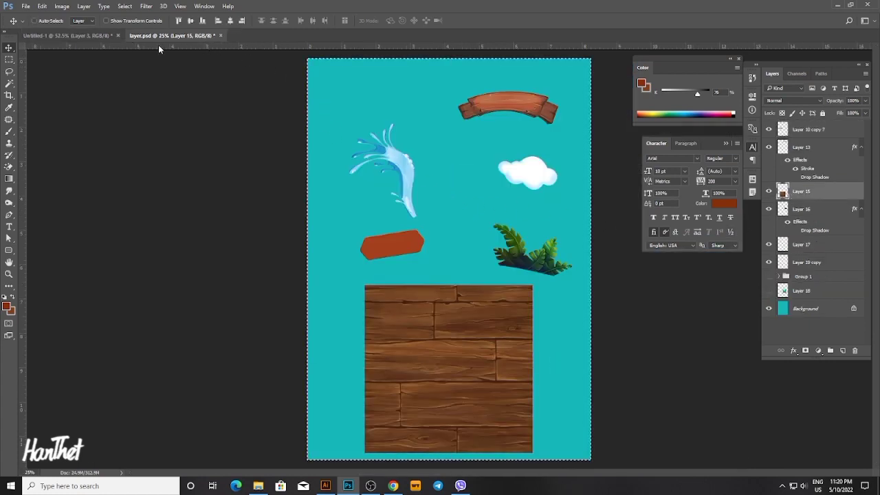
click(95, 36)
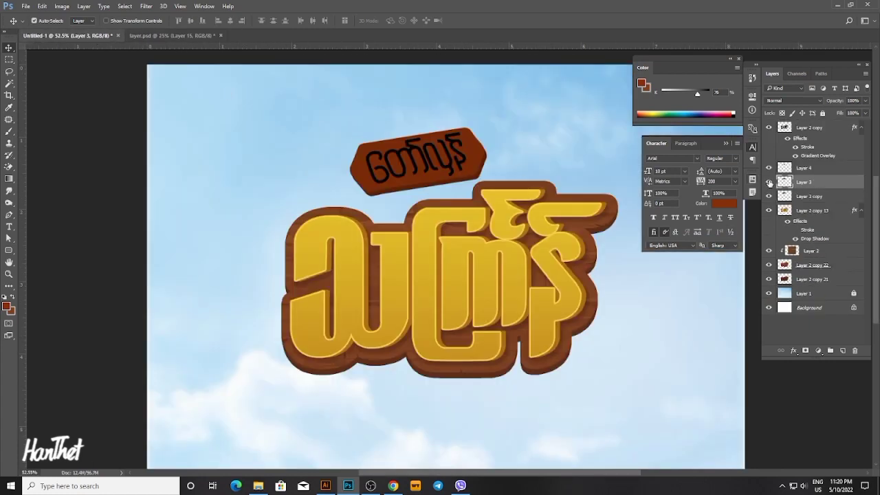
click(769, 183)
click(769, 183)
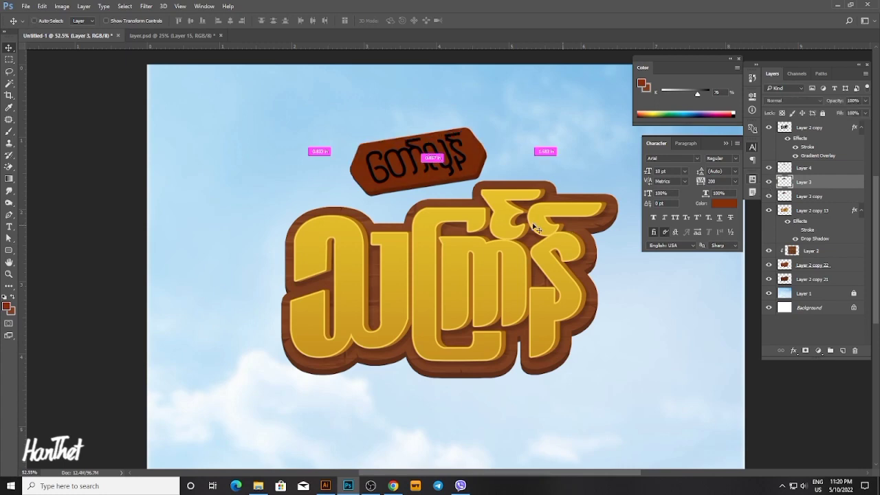
key(ctrl+v)
alt+click(803, 188)
Scale the clipped wood texture to about 52%, rotate it about -14°, and position it over the hexagonal plate.
scroll(404, 202, down, 2)
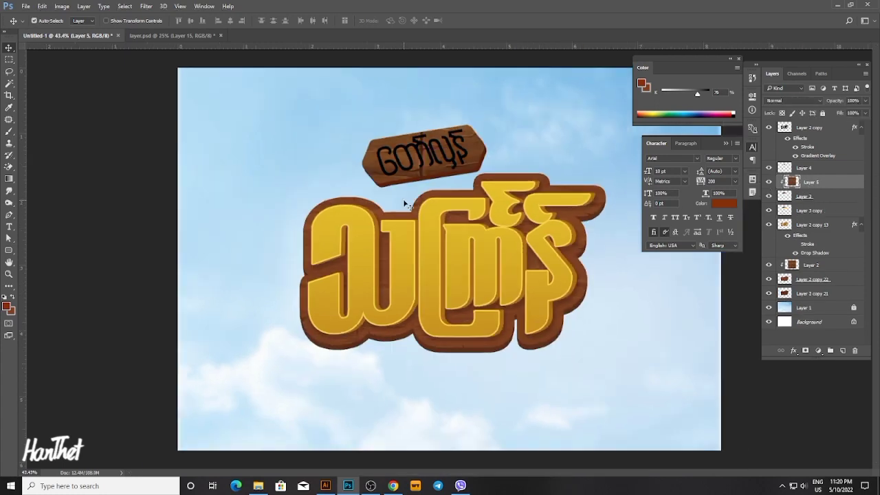
scroll(403, 198, down, 3)
key(ctrl+t)
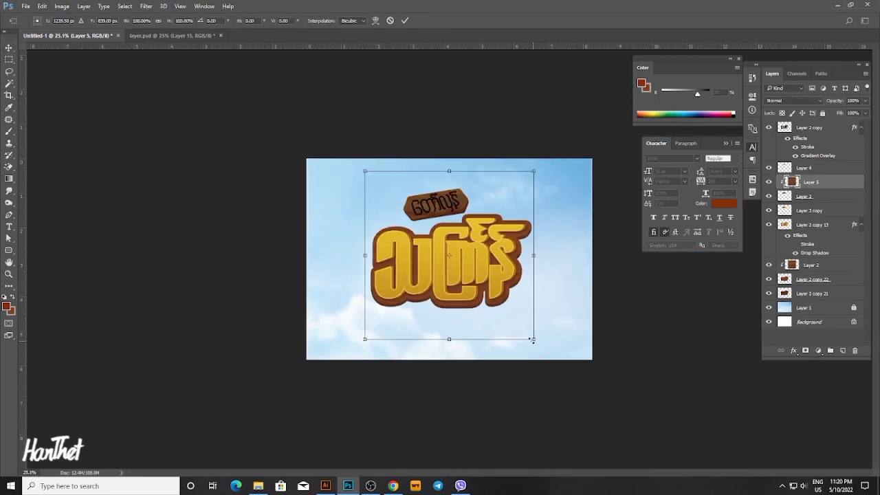
drag(533, 339, 479, 250)
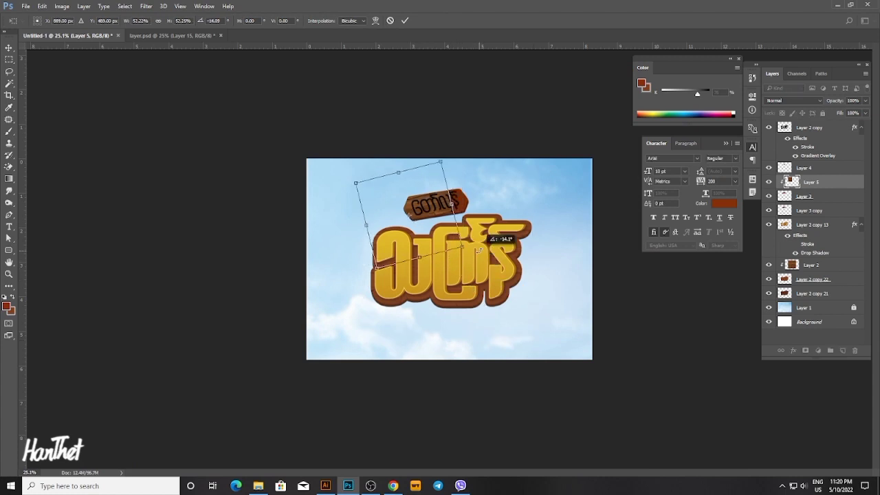
drag(436, 228, 451, 225)
key(Return)
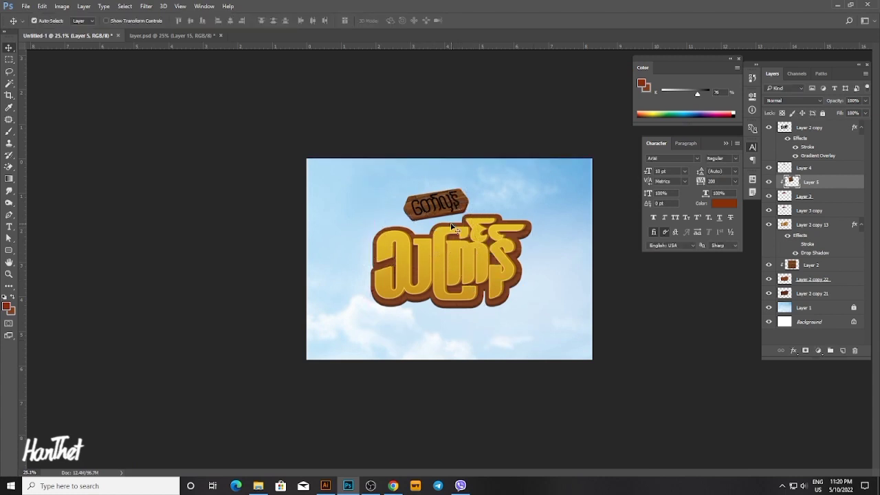
Lower the opacity of the plate's Layer 5 wood texture to about 43%.
scroll(452, 227, up, 3)
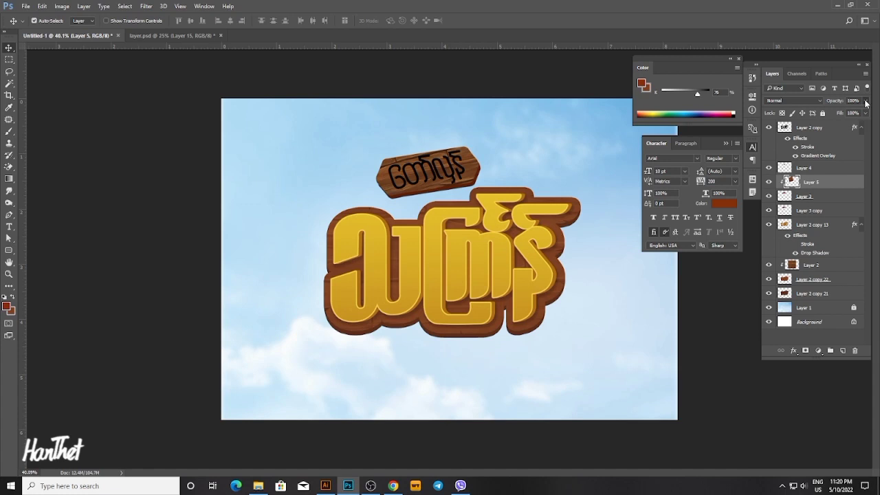
click(865, 102)
drag(848, 113, 844, 112)
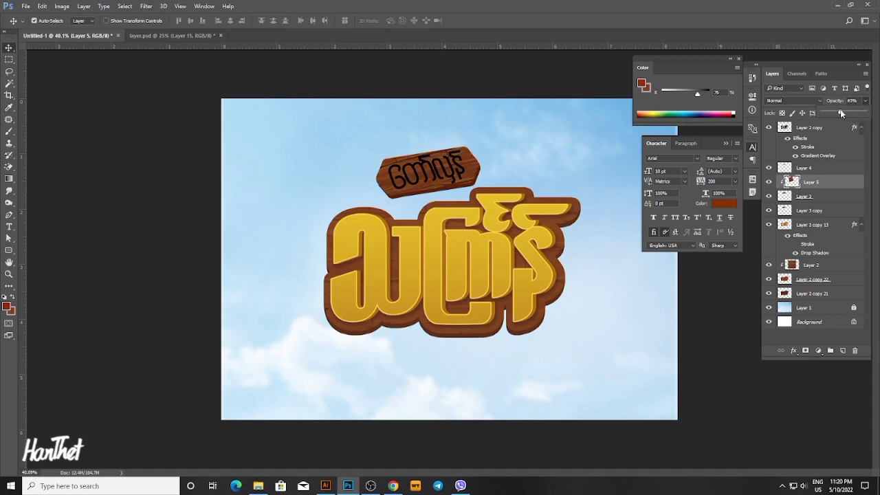
Sample the gold of the large lettering and fill the plate's small lettering on Layer 4 with it.
click(455, 168)
scroll(454, 197, up, 2)
key(i)
click(460, 201)
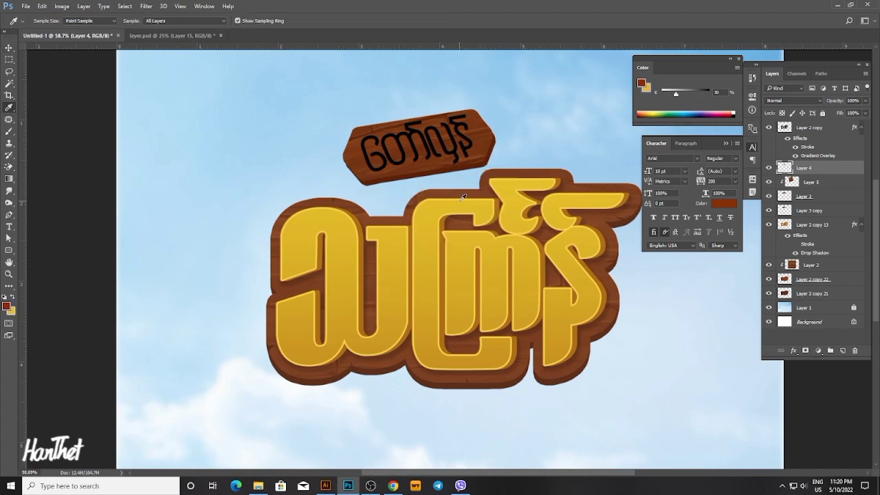
key(v)
key(alt+shift+BackSpace)
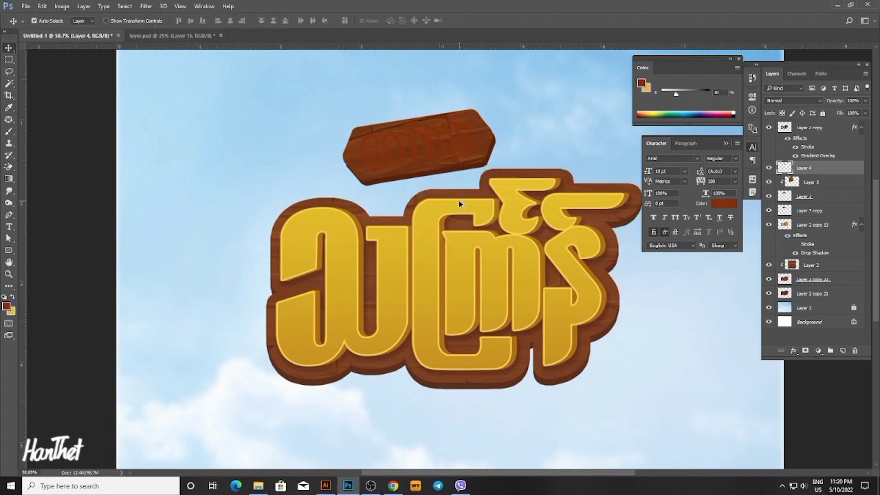
click(14, 297)
key(shift+alt+BackSpace)
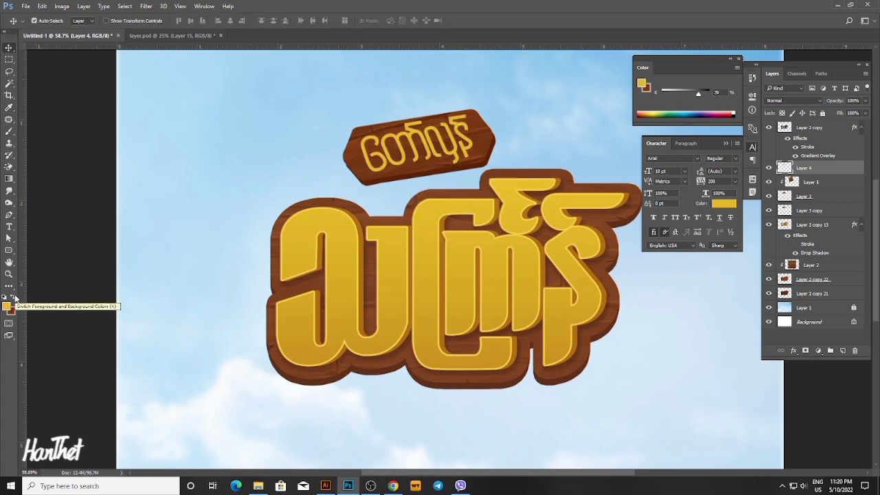
scroll(117, 236, down, 3)
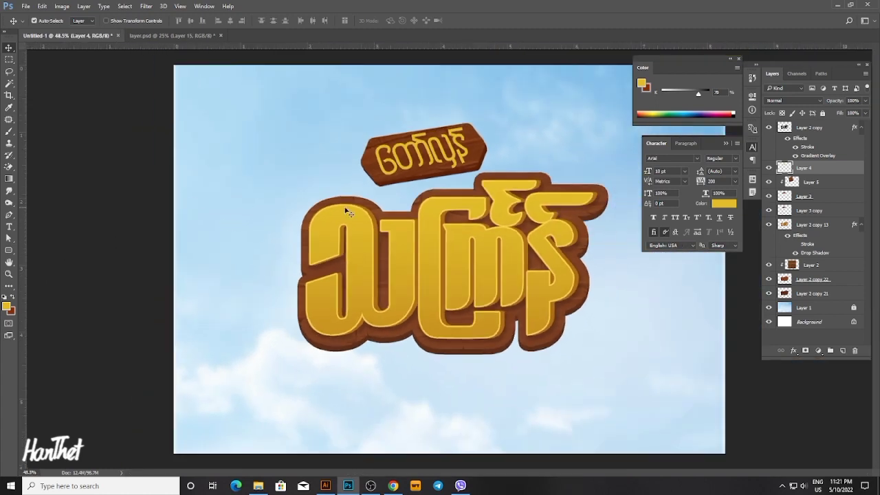
scroll(470, 168, up, 2)
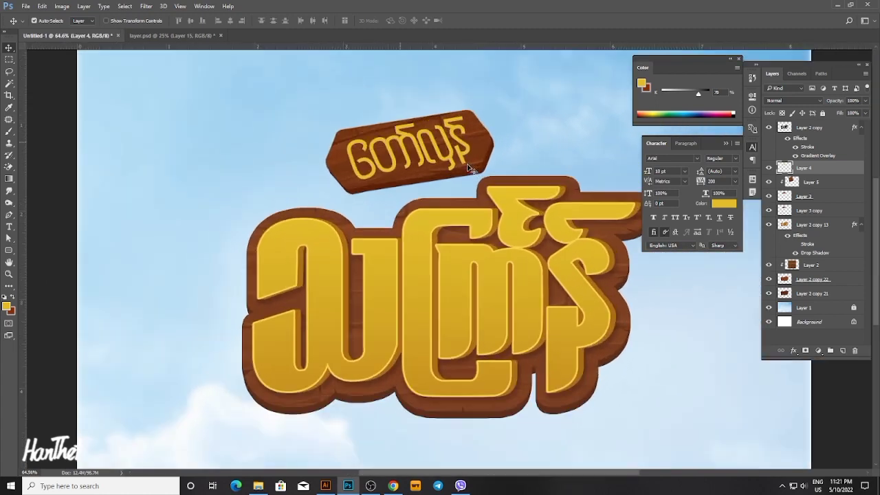
scroll(470, 168, up, 1)
click(804, 197)
key(p)
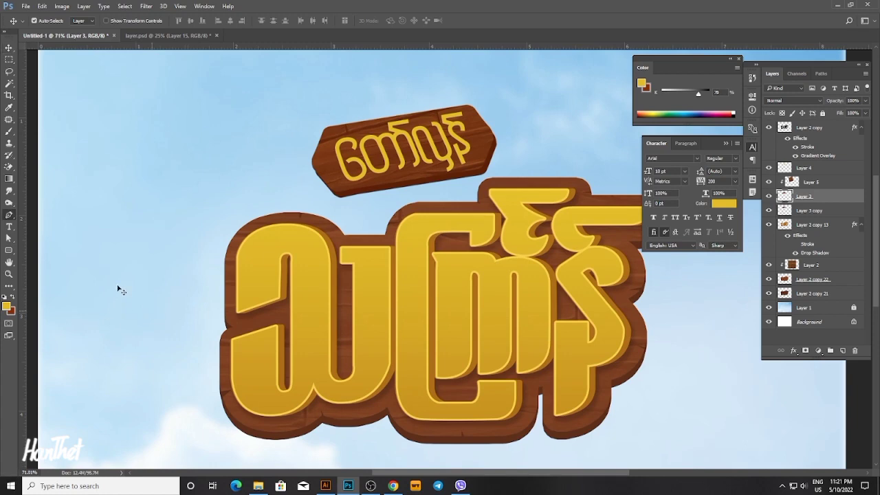
scroll(324, 191, up, 3)
drag(319, 179, 338, 176)
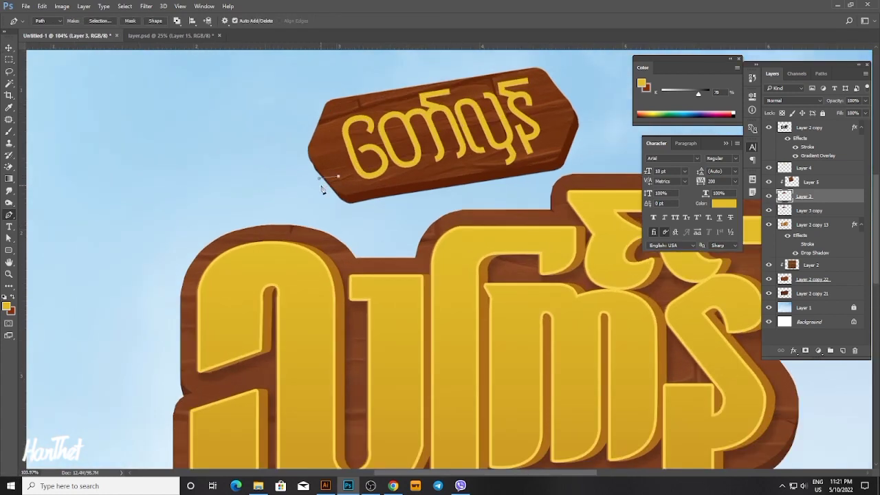
click(559, 82)
drag(449, 166, 464, 185)
key(ctrl+Return)
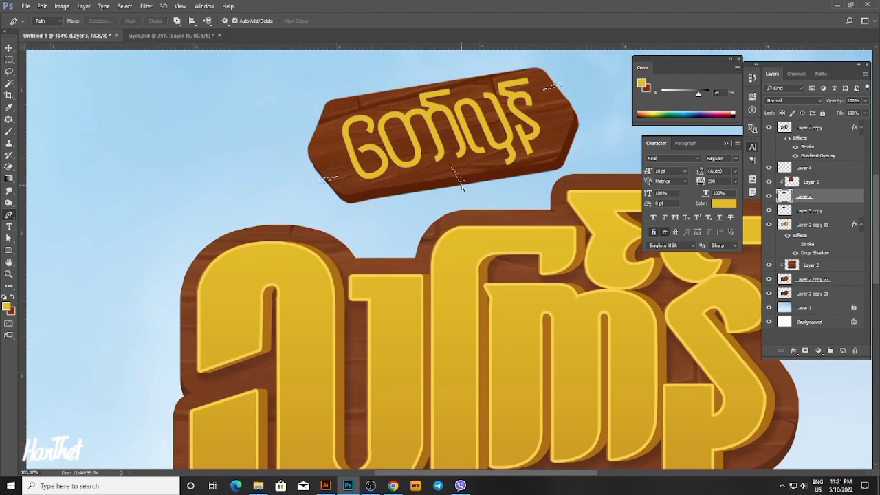
scroll(460, 185, down, 6)
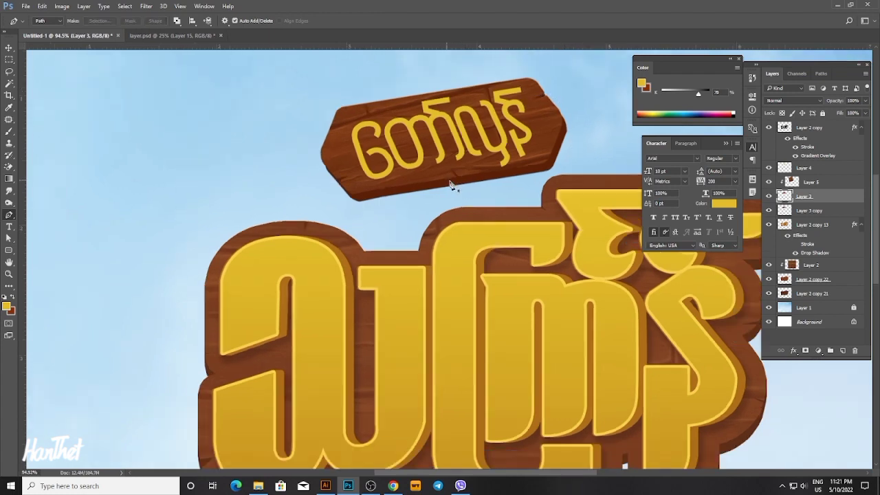
scroll(457, 196, up, 1)
scroll(457, 196, up, 1)
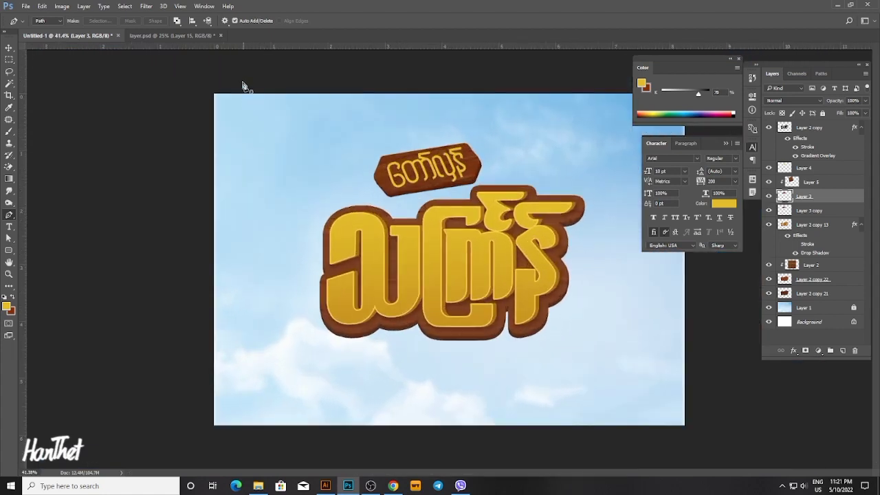
Select a narrow vertical rectangle, fill it with gold on a new layer above Layer 4, and deselect.
click(9, 61)
key(m)
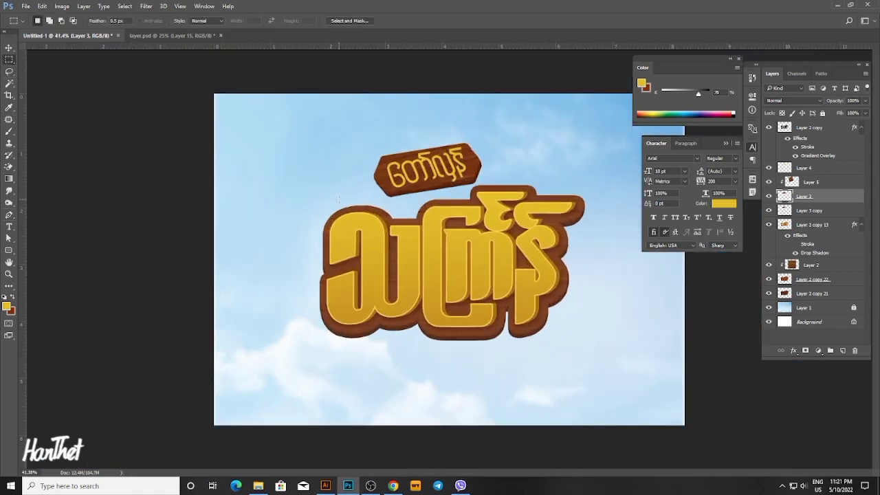
drag(339, 200, 345, 250)
key(ctrl+shift+alt+n)
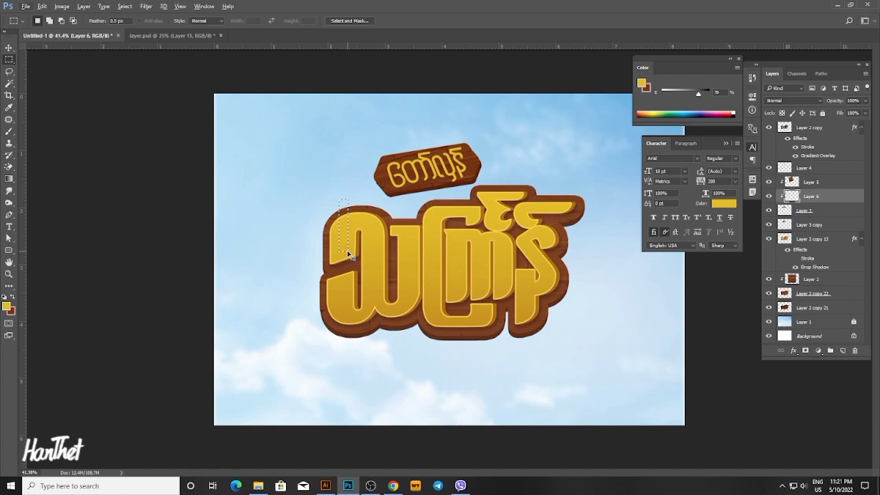
key(ctrl+bracketright)
key(ctrl+bracketright)
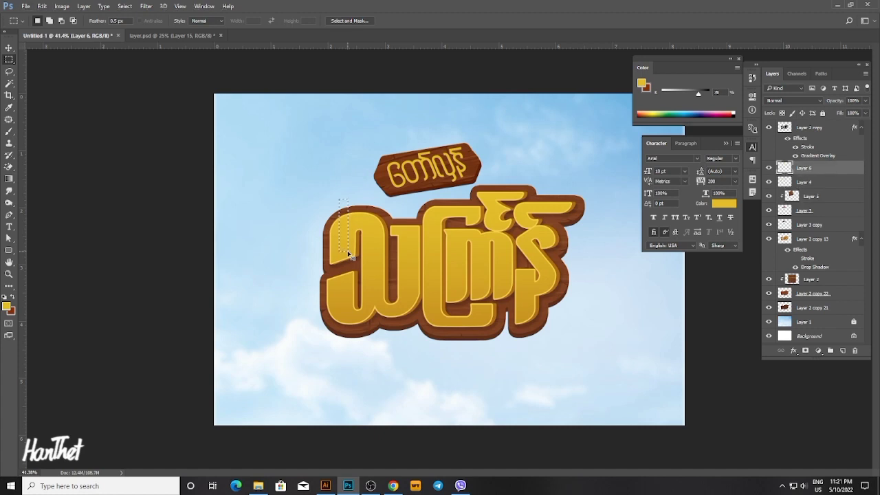
key(alt+BackSpace)
key(ctrl+d)
key(v)
Move the gold bar between the plate and the large lettering, and send its layer down to just above Layer 1.
scroll(342, 219, up, 5)
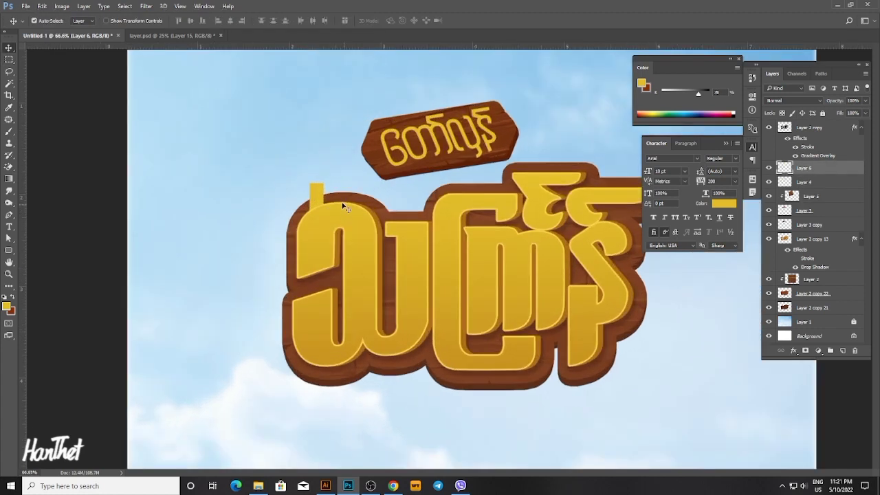
drag(314, 193, 466, 168)
key(ctrl+shift+bracketleft)
key(ctrl+bracketright)
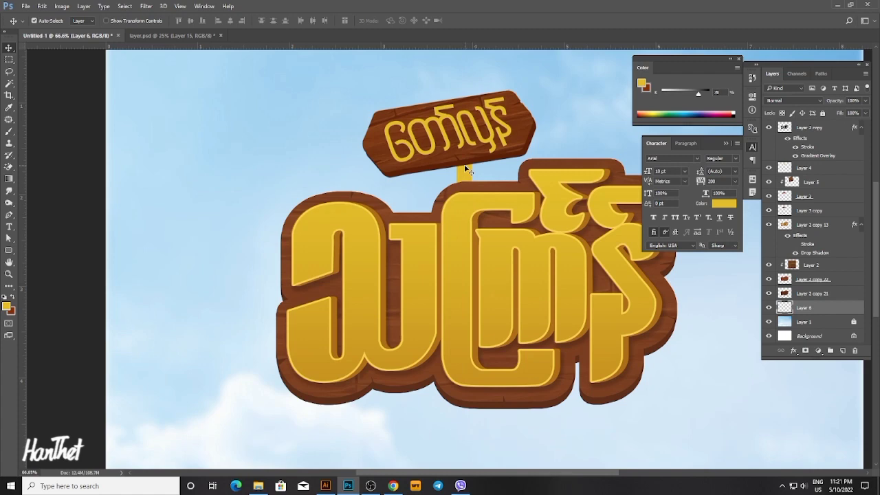
Swap the foreground and background colors and fill the Layer 6 post with the brown.
scroll(466, 169, up, 1)
key(i)
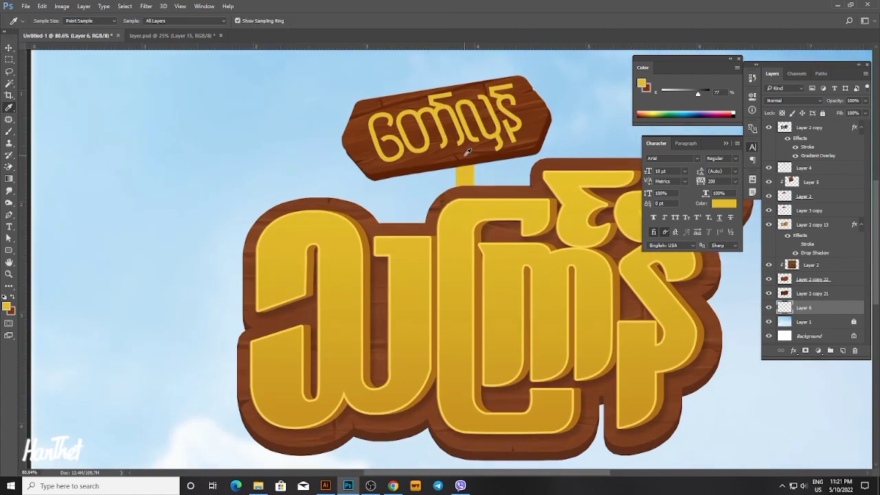
click(11, 300)
key(v)
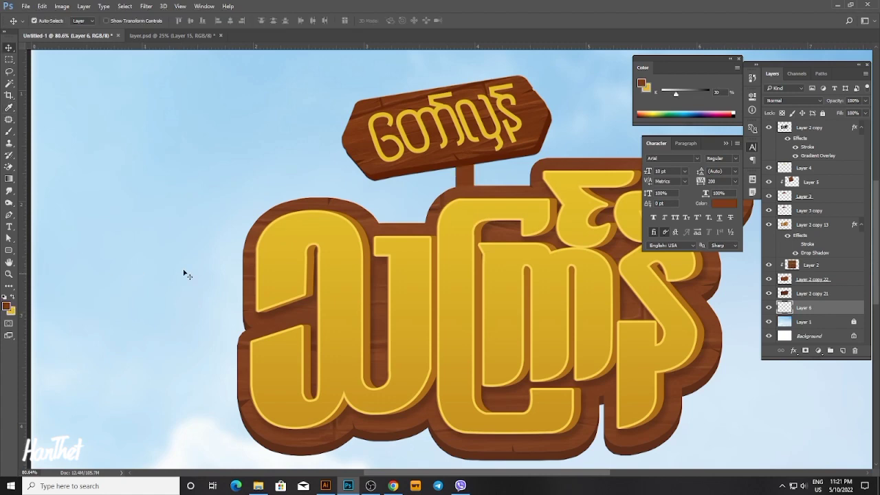
Tilt the Layer 6 post slightly to follow the plate's angle, and compare it before and after.
key(ctrl+t)
mouse_move(507, 247)
mouse_down()
mouse_move(510, 241)
mouse_move(498, 246)
mouse_up()
key(Return)
key(ctrl+z)
key(ctrl+z)
key(ctrl+z)
key(ctrl+z)
key(ctrl+z)
key(ctrl)
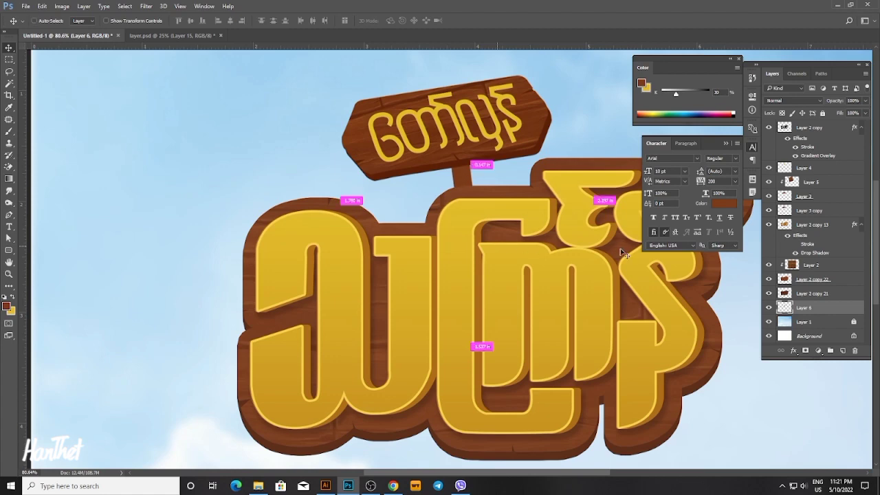
Darken the Layer 6 post with Hue/Saturation, lowering its lightness to about -20.
key(i)
key(ctrl+u)
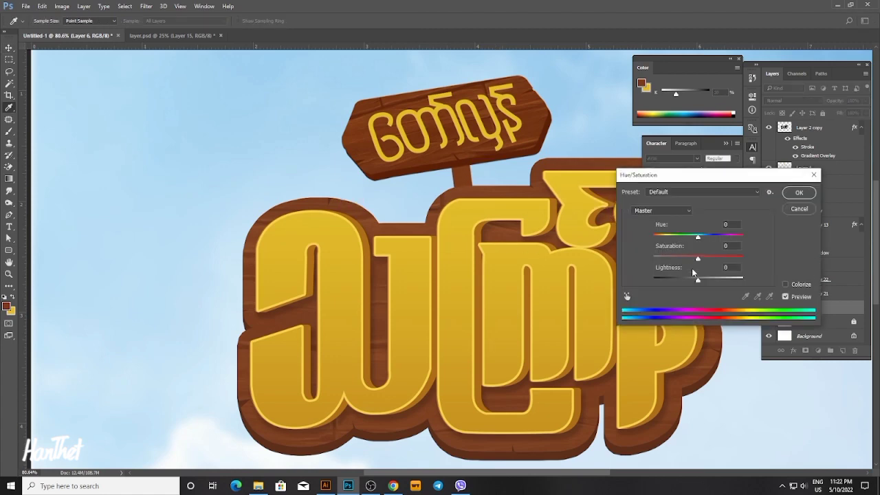
drag(698, 277, 690, 281)
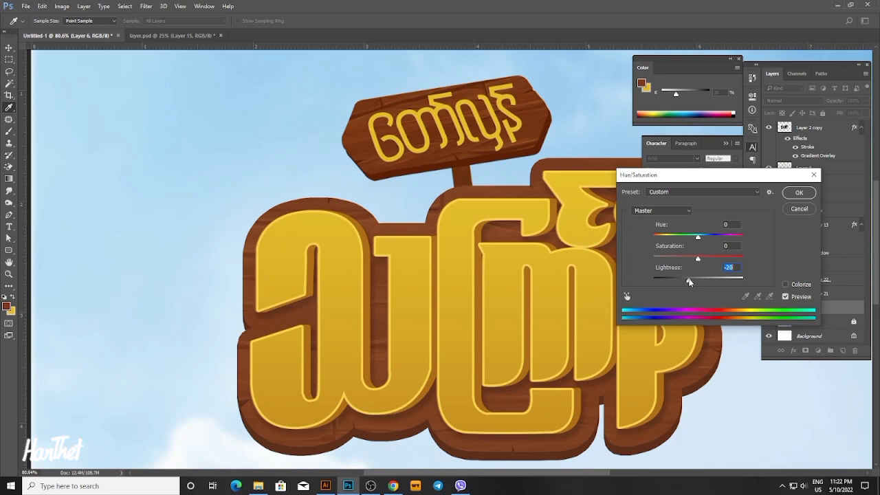
key(Return)
key(v)
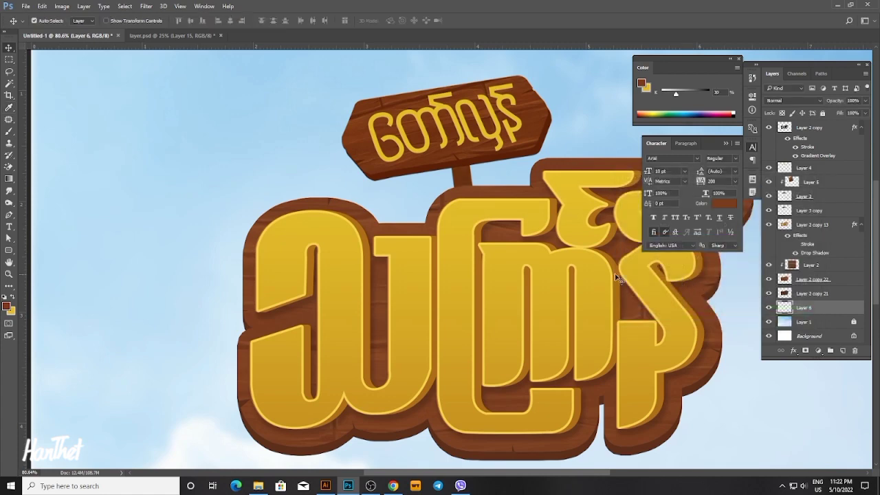
Rotate the Layer 6 post slightly counterclockwise so it leans more beneath the sign plate.
key(ctrl+t)
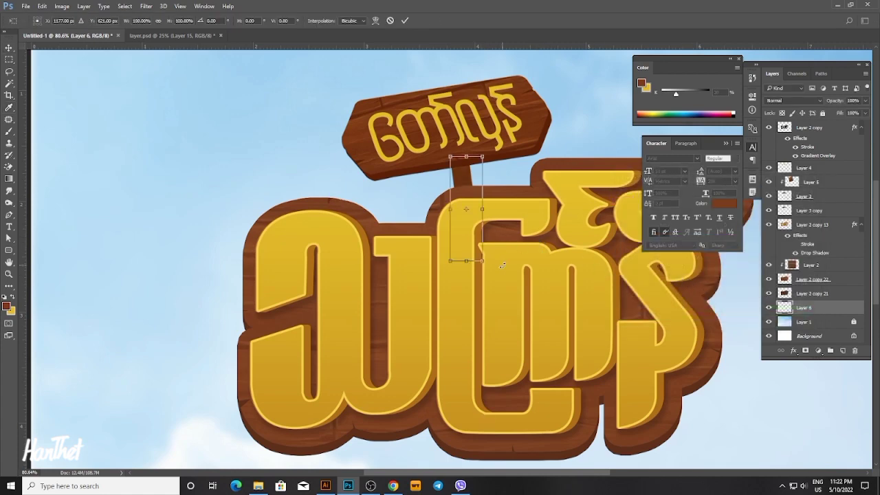
drag(504, 265, 511, 259)
key(Return)
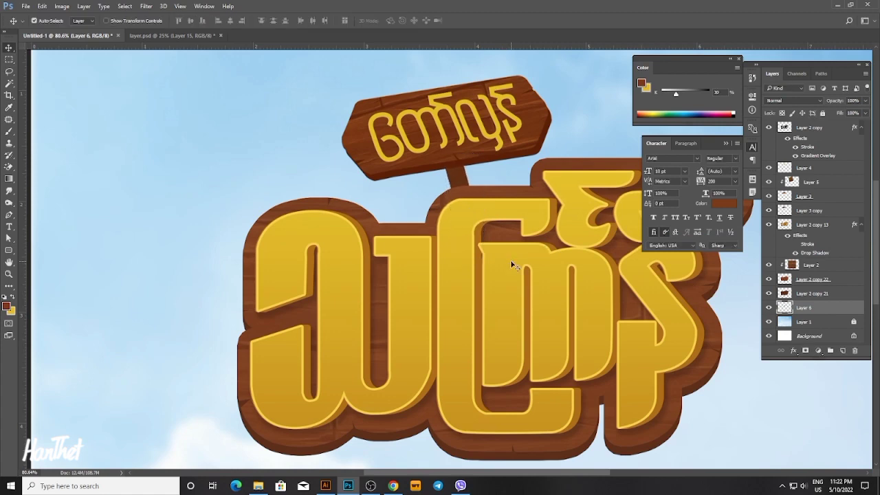
Group Layer 2, Layer 2 copy 22 and Layer 2 copy 21, check the group's visibility, and lock the group.
scroll(462, 206, down, 6)
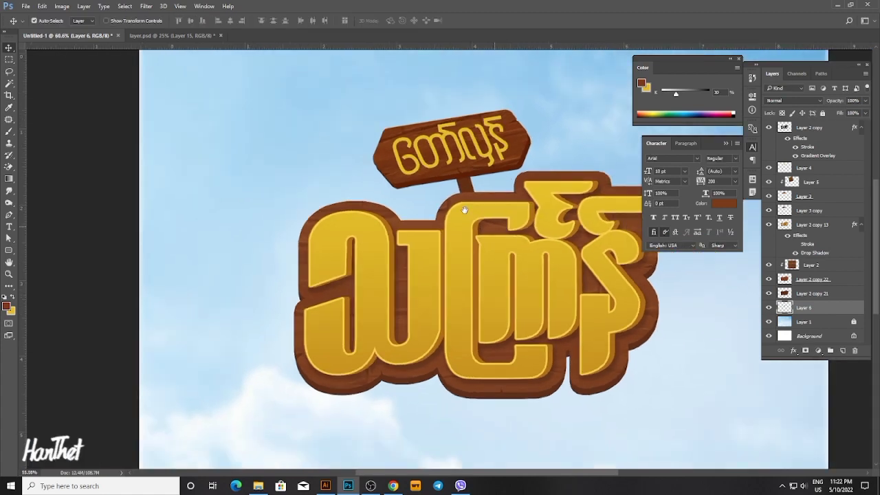
drag(408, 122, 446, 187)
click(791, 265)
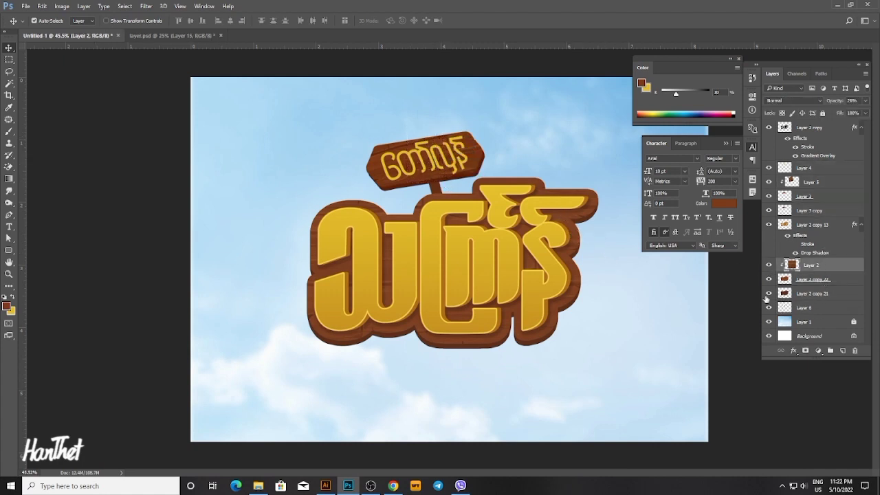
shift+click(824, 294)
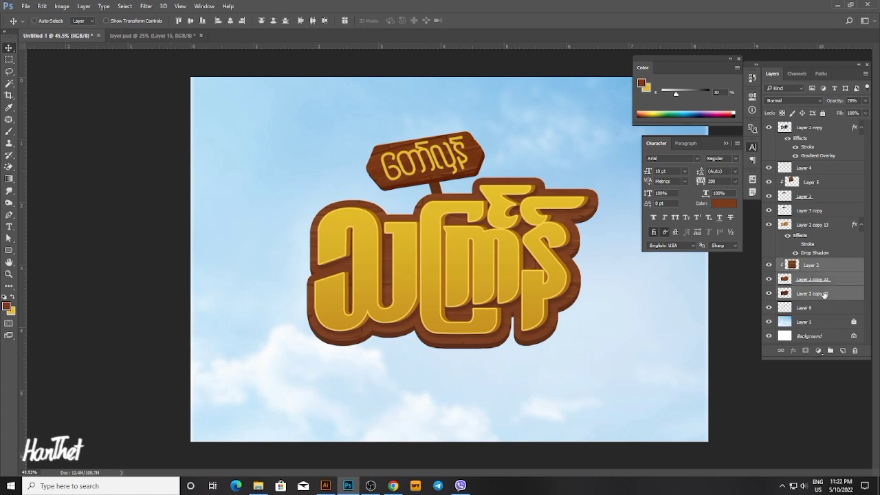
key(ctrl+g)
click(769, 264)
click(769, 264)
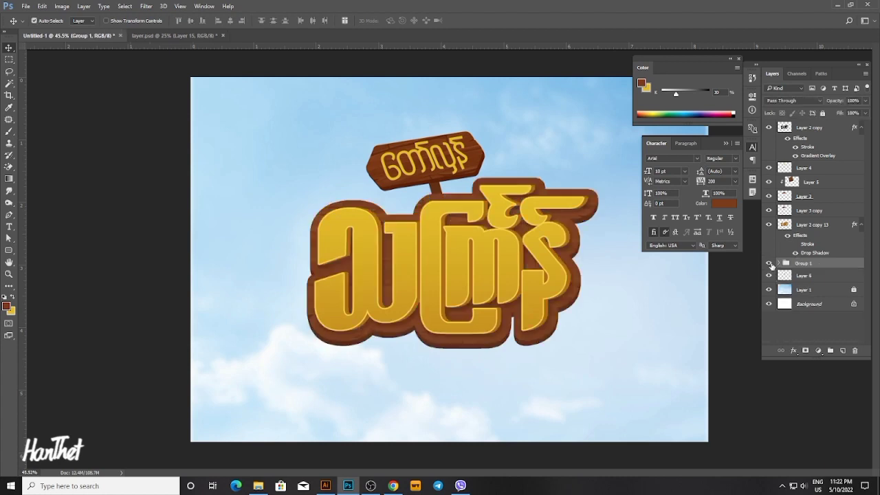
click(823, 114)
Select the sign plate, its lettering and post, scale them to about 94.84%, and rotate them about 2°.
drag(398, 129, 434, 177)
key(ctrl+t)
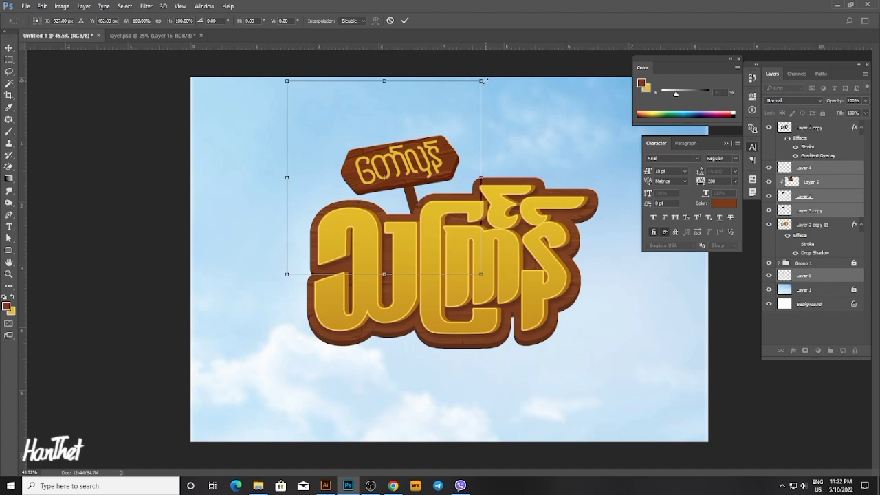
drag(481, 80, 482, 102)
drag(418, 154, 423, 157)
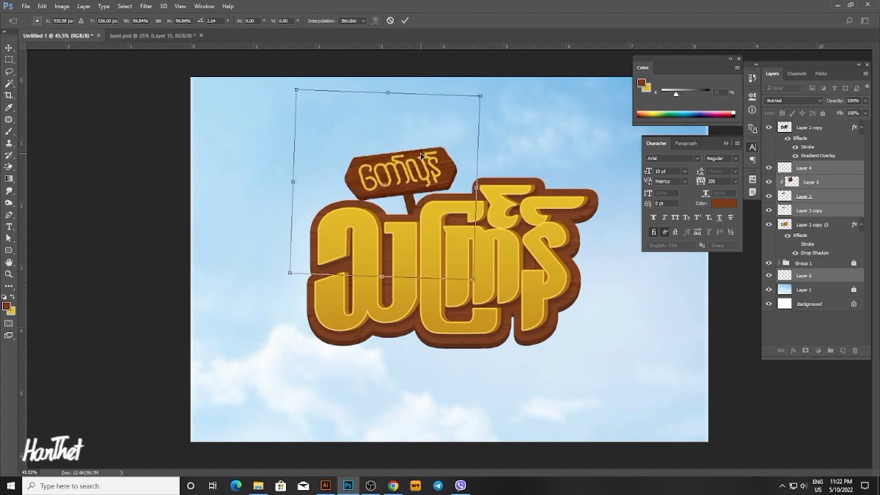
key(Return)
Nudge the sign plate and post slightly to the right and fine-tune their height above the large lettering.
key(Right)
key(Right)
key(Right)
key(Right)
key(Right)
key(Right)
key(Right)
key(Right)
key(Right)
key(Right)
key(Right)
key(Right)
key(Right)
key(Right)
key(Right)
key(Right)
key(Right)
key(Right)
key(Right)
key(Right)
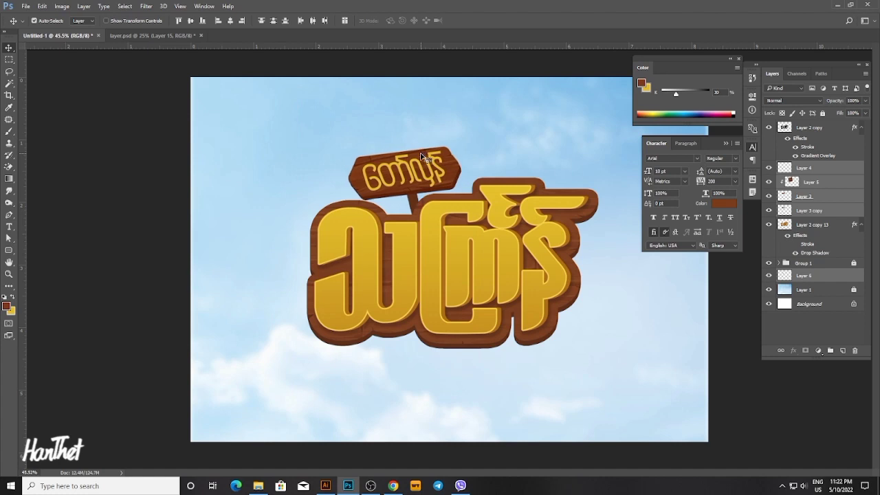
key(Up)
key(Up)
key(Up)
key(Up)
key(Up)
key(Up)
key(Down)
key(Down)
key(Down)
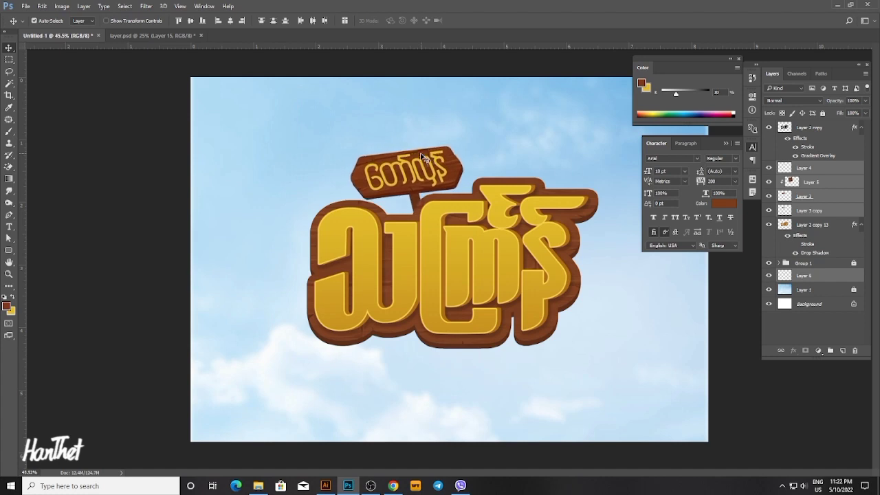
key(Down)
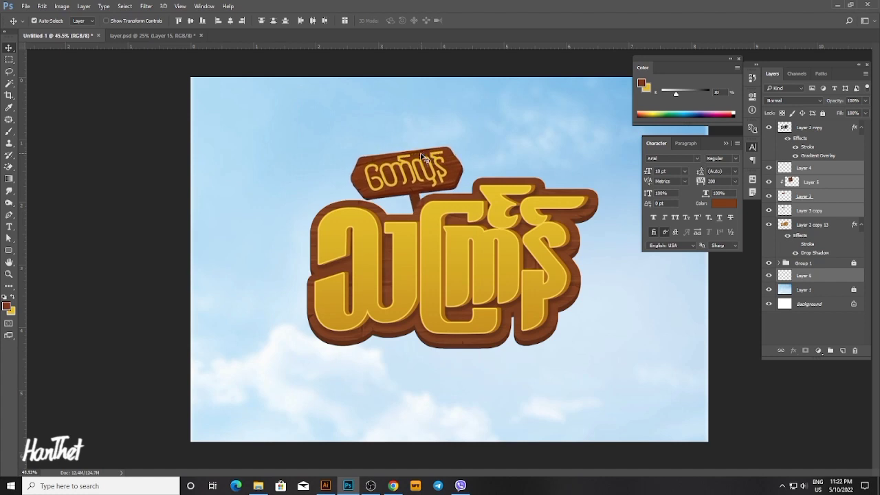
Copy the green leaf cluster on Layer 16 of layer.psd and paste it into the Untitled-1 document.
click(169, 36)
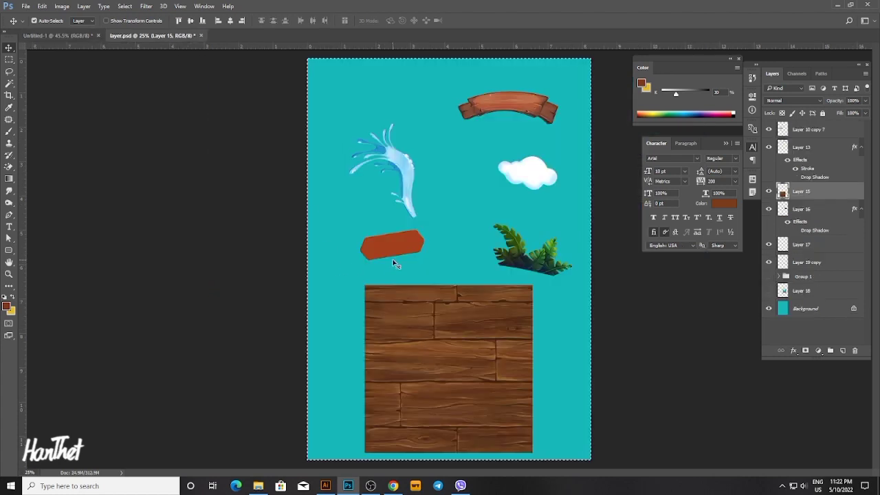
drag(535, 269, 510, 251)
key(ctrl+a)
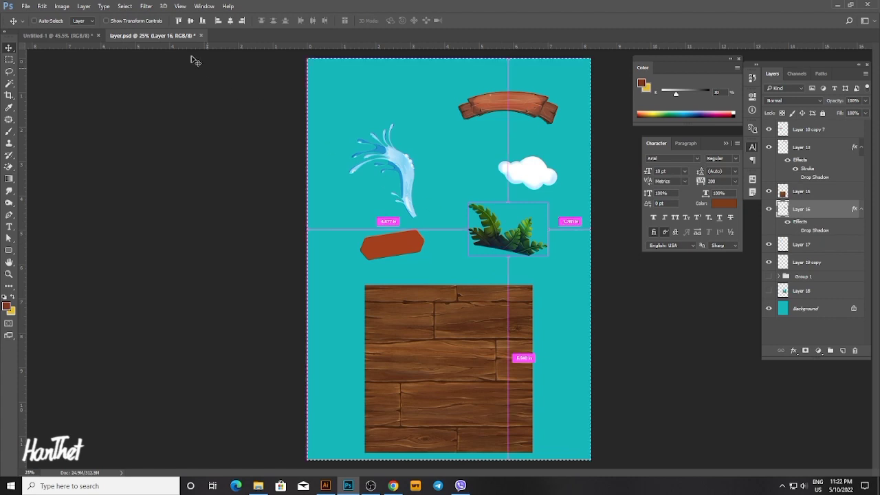
click(102, 34)
scroll(264, 428, down, 5)
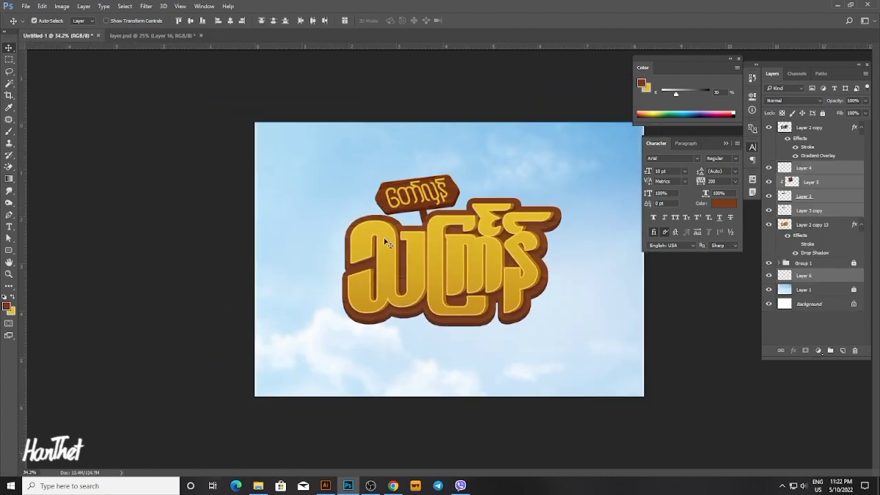
key(ctrl+v)
Rotate the leaf cluster upright and place it along the right edge of the large lettering.
scroll(470, 275, up, 3)
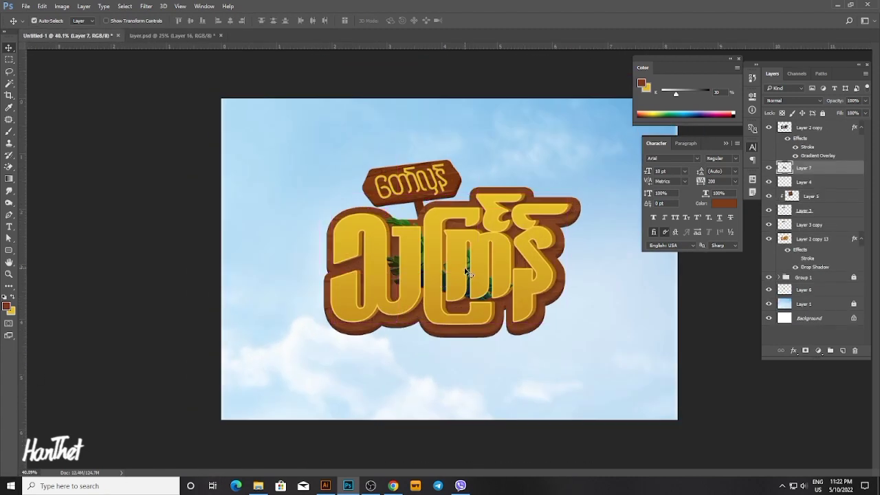
key(ctrl+t)
drag(493, 275, 604, 316)
key(Return)
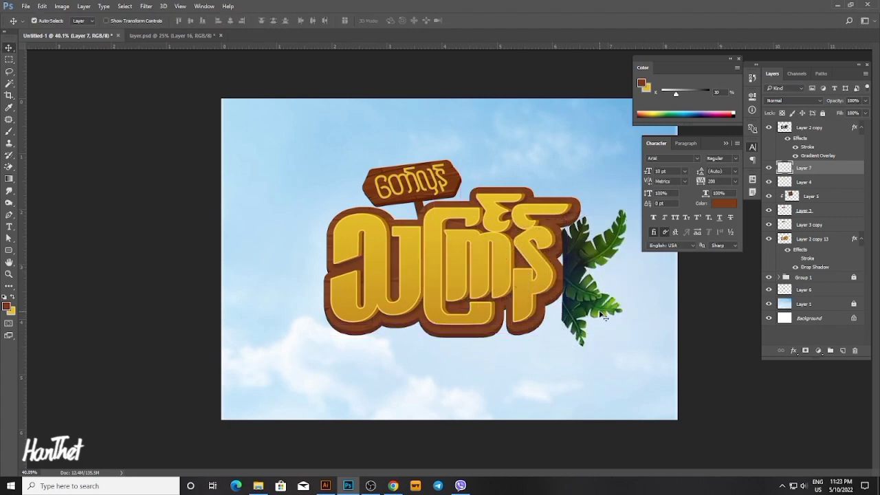
Send the leaf layer to just above Layer 1 and tuck the leaves partly behind the wooden backing.
key(ctrl+shift+bracketleft)
key(ctrl+bracketright)
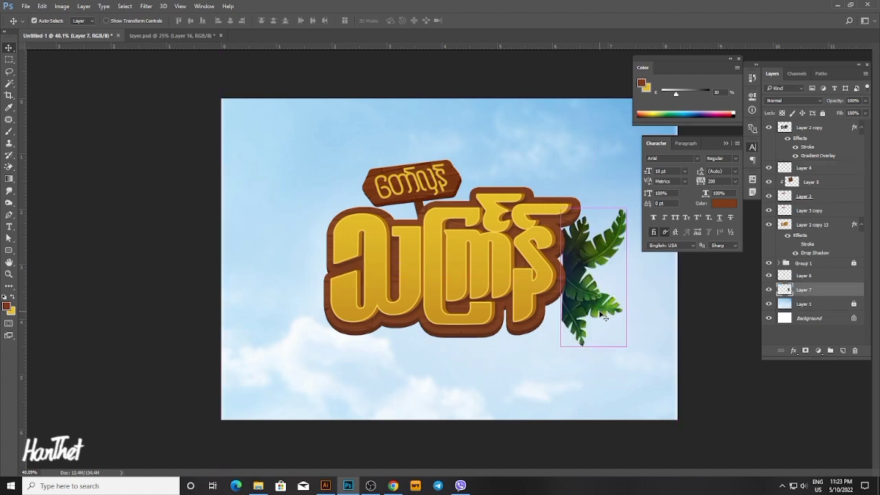
drag(601, 311, 575, 303)
scroll(562, 287, down, 2)
key(super)
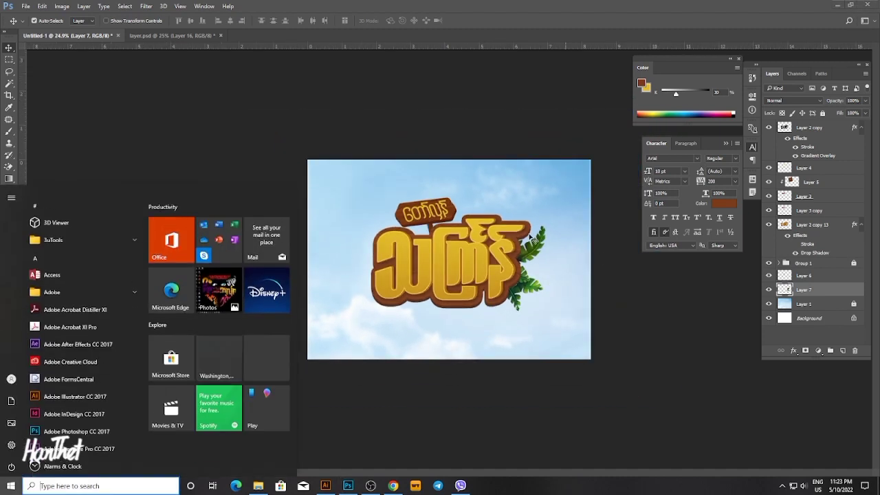
key(super)
scroll(545, 248, up, 2)
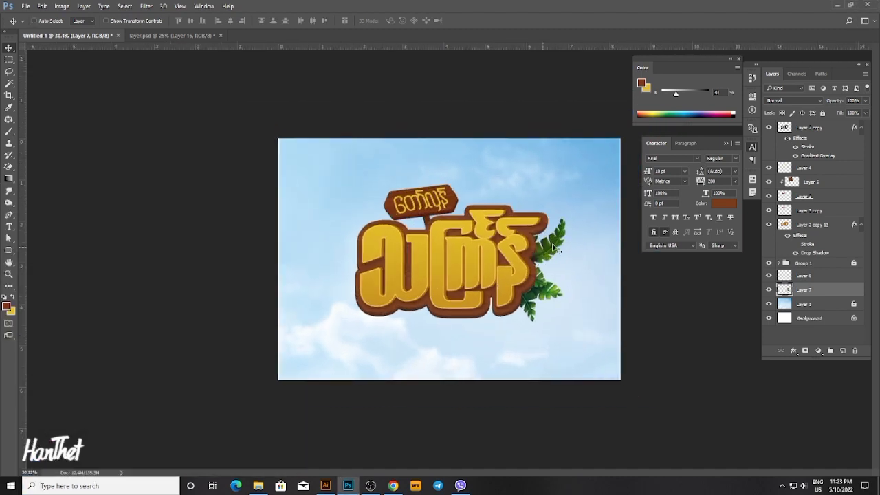
Transform the leaf cluster slightly and nudge it left, closer to the wooden backing.
key(ctrl+t)
drag(577, 214, 584, 216)
key(Return)
key(Left)
key(Left)
key(Left)
key(Left)
key(Left)
key(Left)
key(Left)
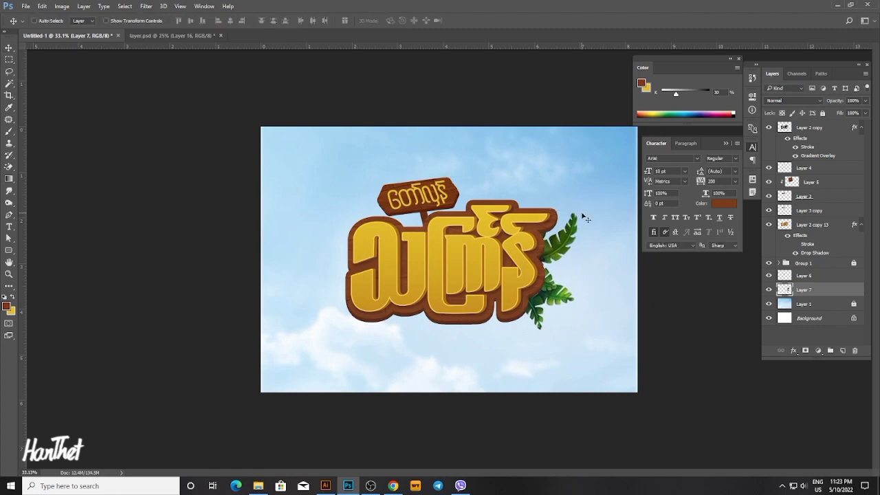
Rotate the leaf cluster slightly counterclockwise to follow the backing's right edge.
key(ctrl+t)
drag(585, 217, 588, 199)
key(Return)
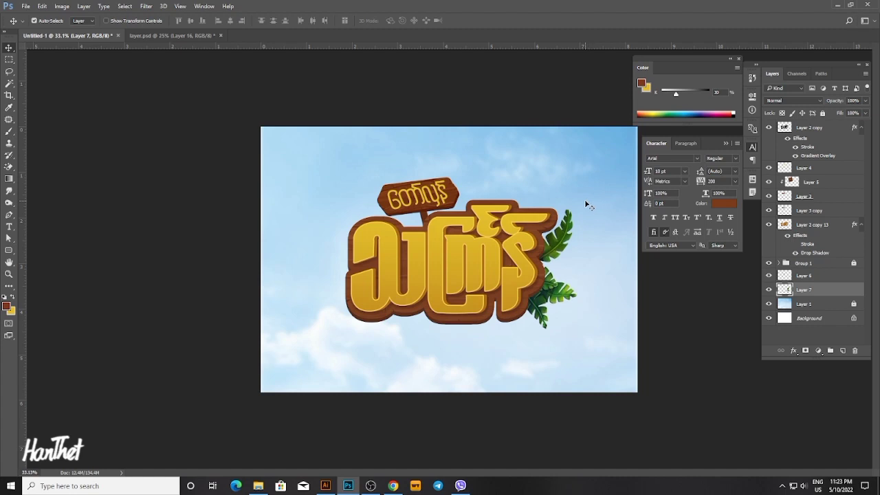
In layer.psd, hide Layer 16, Layer 15 and Layer 10 copy 7, and toggle Layers 13 and 17 to identify their elements.
key(ctrl+minus)
click(178, 40)
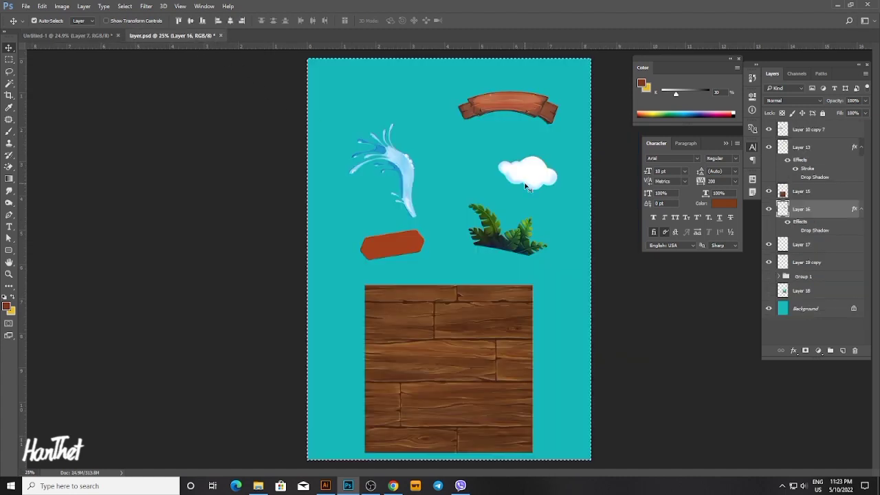
click(768, 209)
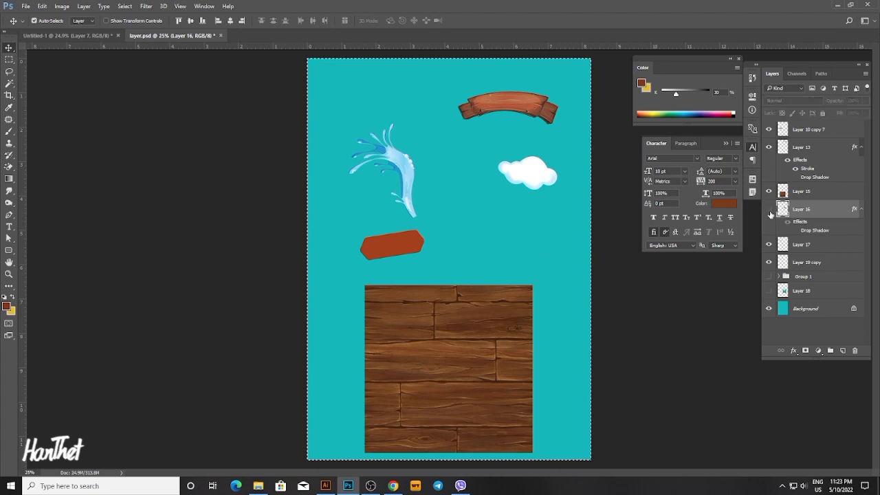
click(769, 192)
click(769, 192)
click(769, 192)
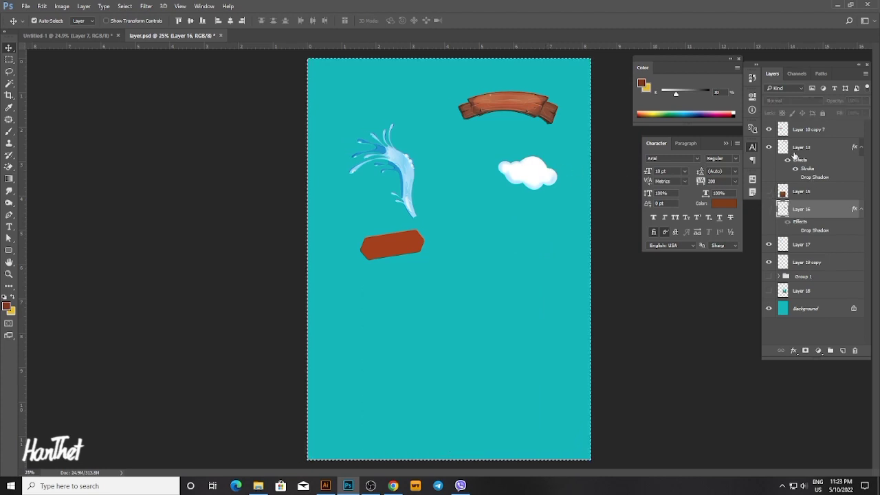
click(769, 147)
click(770, 147)
click(768, 129)
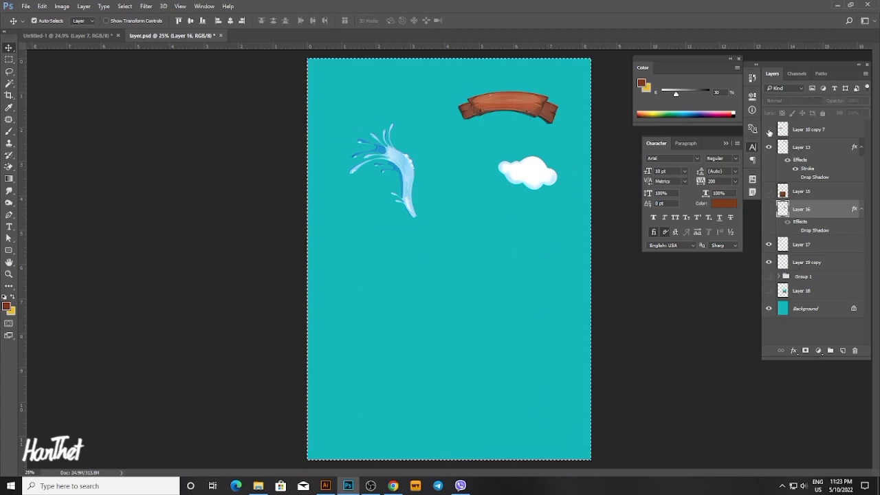
click(768, 245)
click(768, 244)
Identify the white cloud layer by toggling Layer 19 copy, then select that layer and copy the cloud.
click(769, 262)
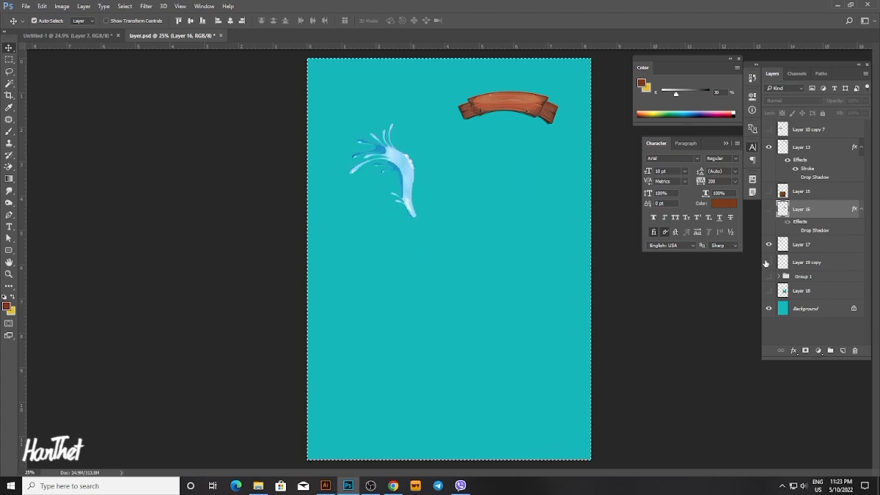
click(769, 261)
click(792, 263)
key(ctrl+c)
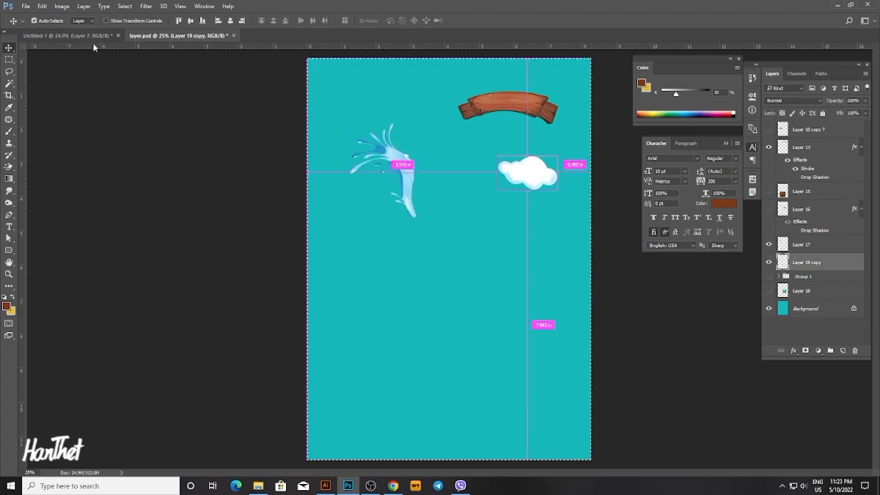
Paste the cloud into Untitled-1 above Layer 7 and position it behind the lettering's upper right part.
click(92, 37)
drag(447, 236, 371, 260)
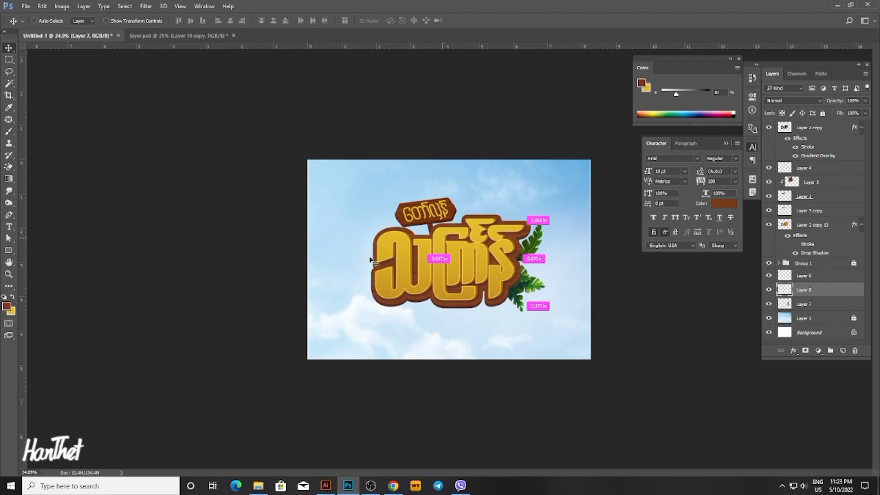
scroll(520, 224, up, 1)
key(ctrl+t)
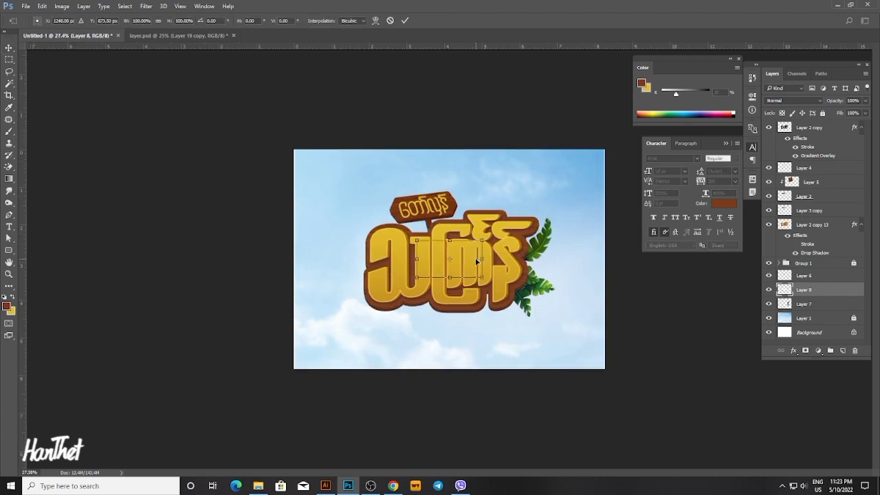
drag(506, 234, 538, 218)
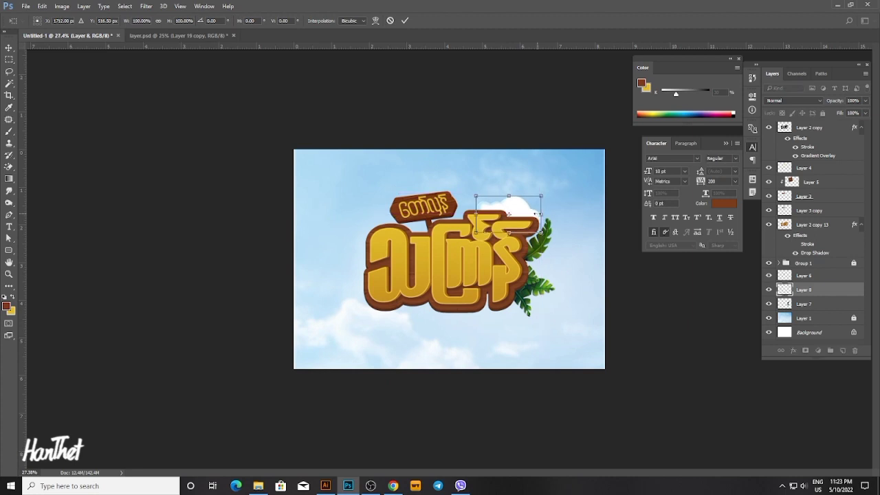
key(Return)
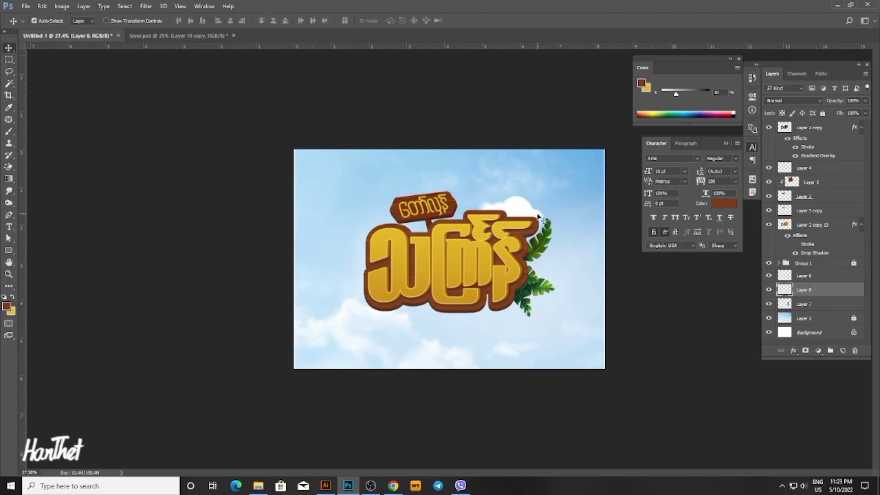
Duplicate the cloud, bring the copy to the front of the layer stack, and move it beside the lettering's lower left edge.
key(ctrl+j)
key(ctrl+t)
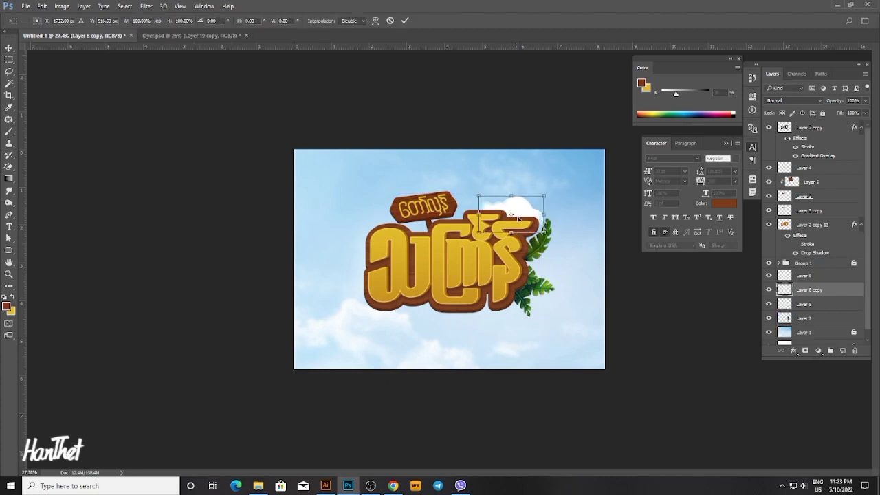
drag(540, 219, 383, 315)
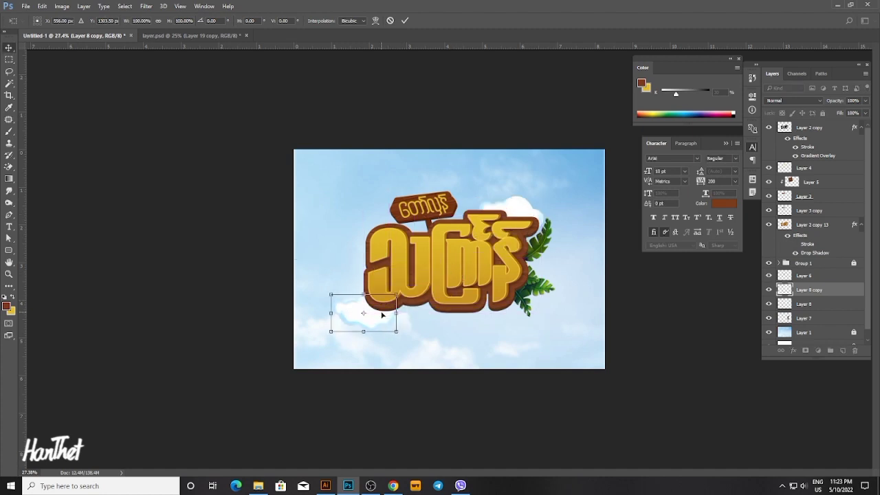
key(Return)
key(ctrl+shift+bracketright)
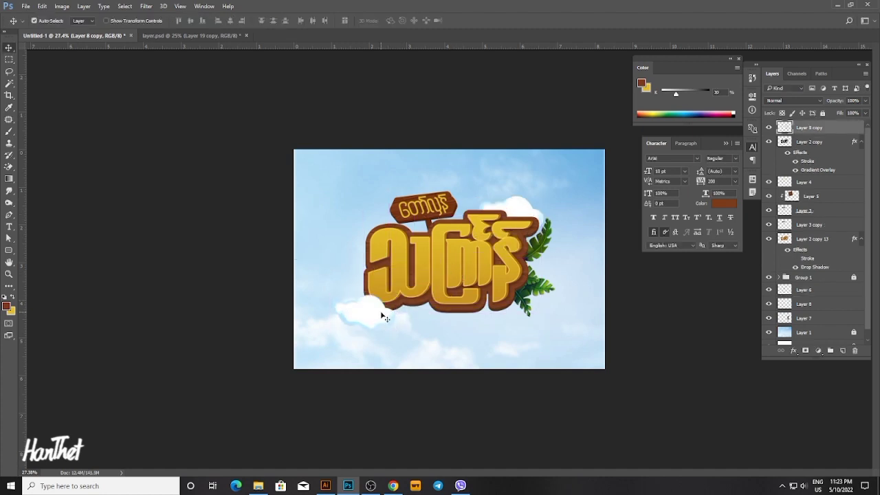
drag(385, 318, 354, 296)
Copy the wooden banner on Layer 13 of layer.psd into Untitled-1 and place it below the lettering's lower left part.
click(200, 35)
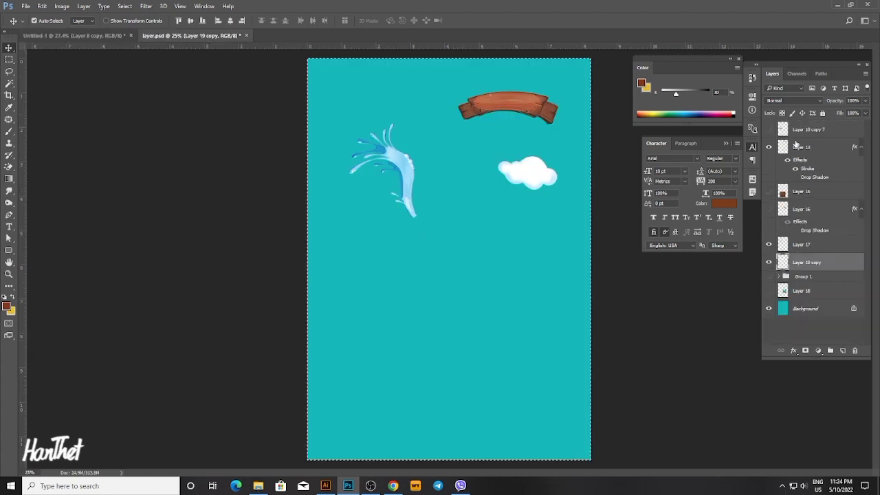
click(797, 147)
drag(530, 122, 433, 332)
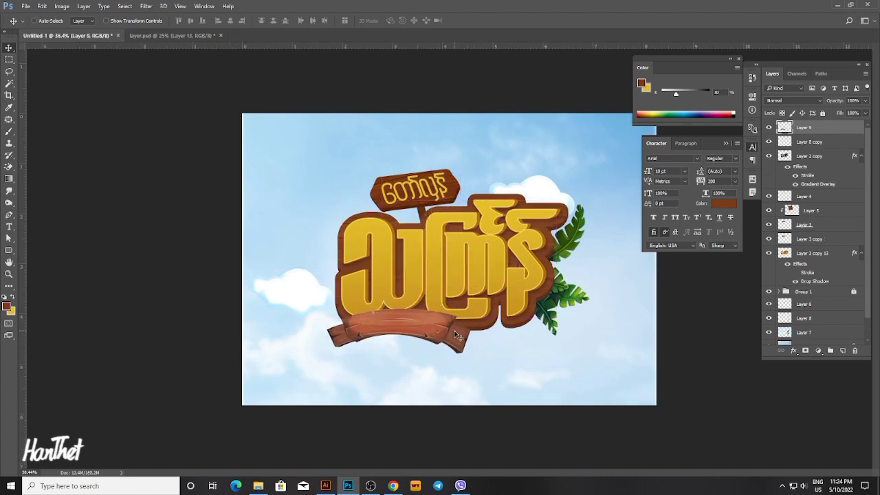
Scale the wooden banner down slightly and align it with the lower left edge of the lettering's backing.
key(ctrl+t)
drag(472, 357, 457, 345)
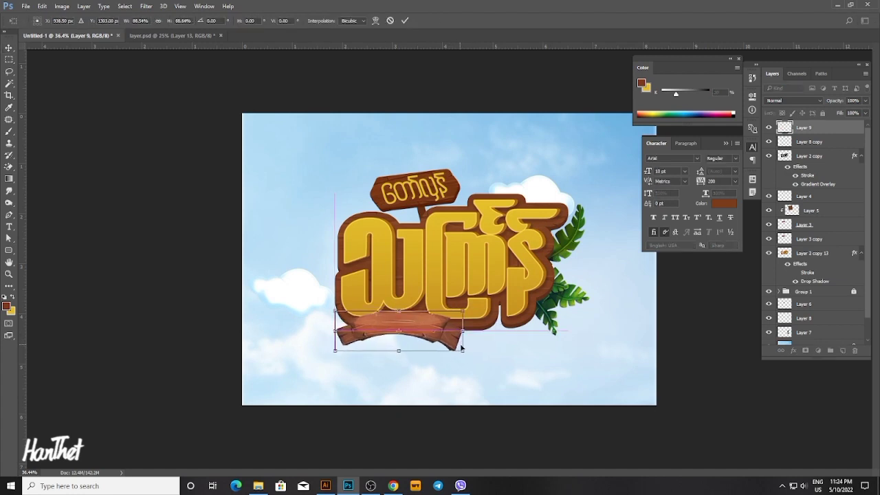
drag(334, 350, 342, 353)
drag(476, 314, 481, 302)
drag(341, 354, 338, 357)
key(Return)
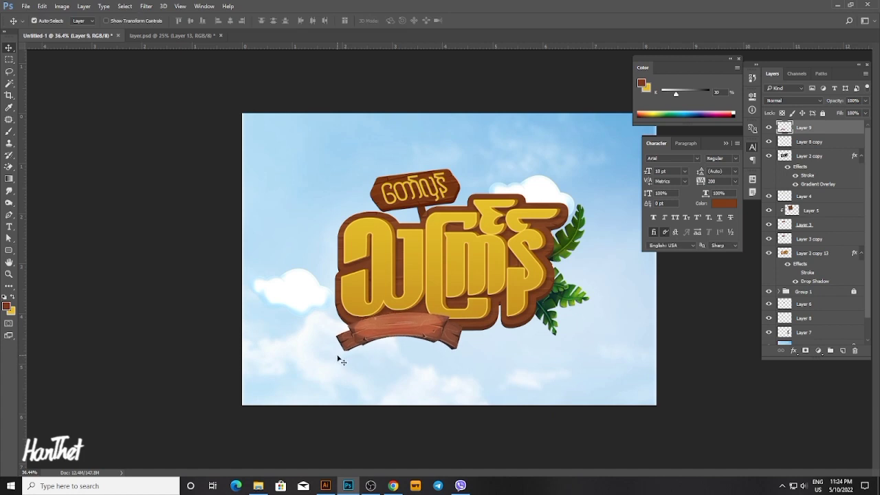
Nudge the wooden banner vertically in small increments to fine-tune its position under the lettering.
key(shift+Down)
key(Up)
key(Up)
key(Up)
key(Down)
key(Up)
key(Up)
Move the Layer 8 copy cloud above Layer 9, flip it horizontally, shrink it, and place it over the banner's left end.
click(299, 300)
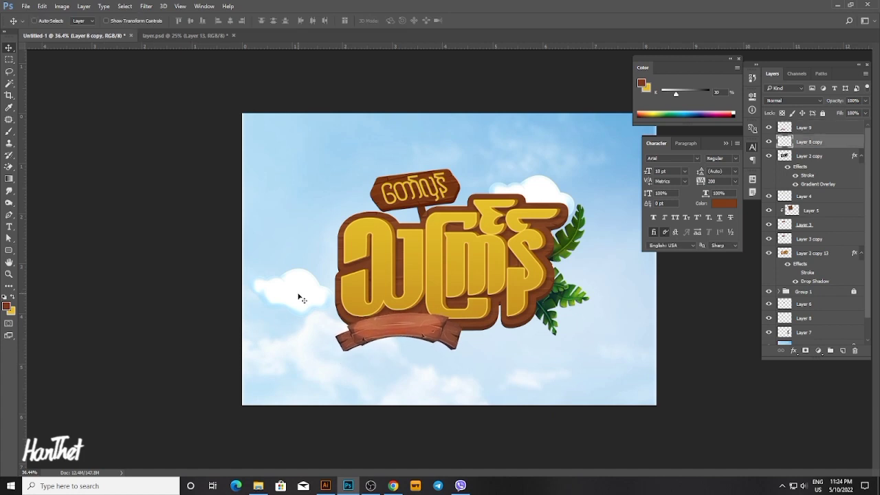
key(ctrl+bracketright)
key(ctrl+t)
drag(313, 298, 340, 324)
right_click(341, 320)
click(375, 458)
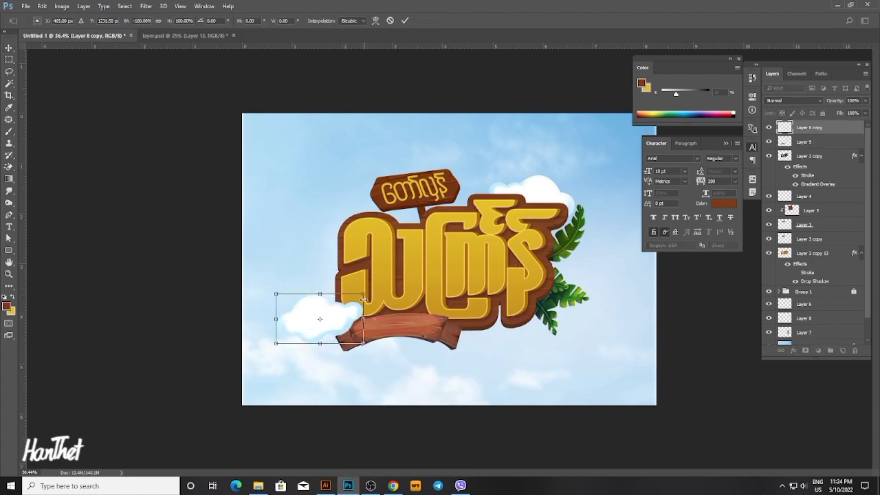
drag(363, 295, 352, 321)
key(Return)
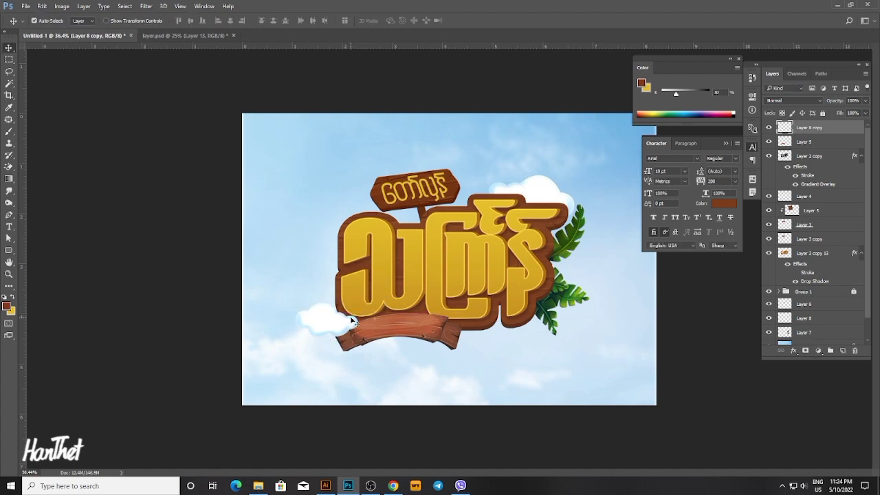
Unlock the sky on Layer 1 and adjust its Hue/Saturation to hue -6 and saturation +16.
scroll(811, 303, down, 2)
click(830, 323)
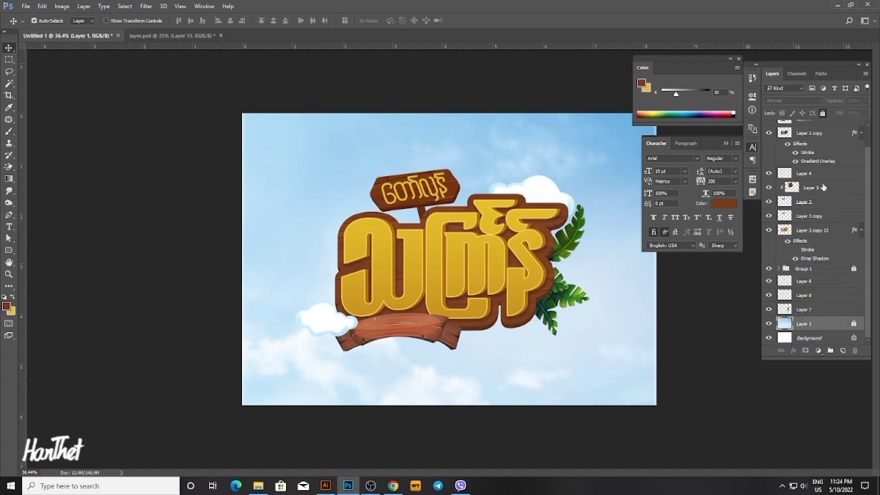
click(823, 114)
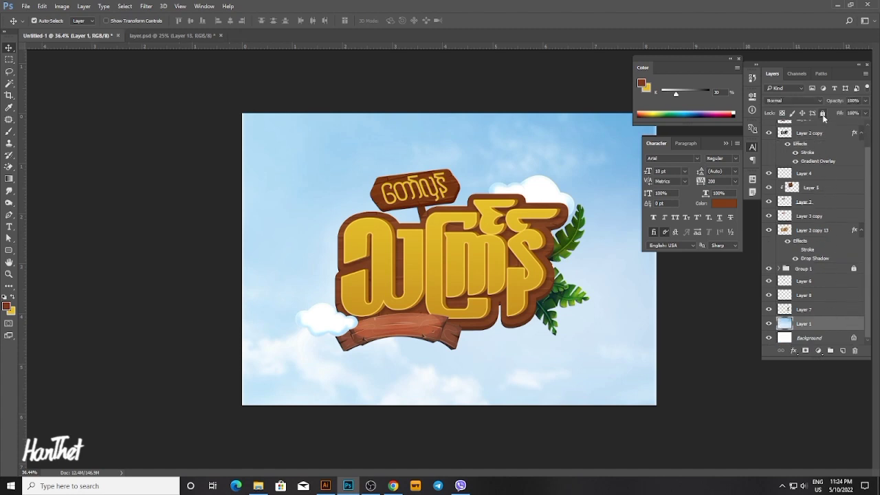
click(823, 115)
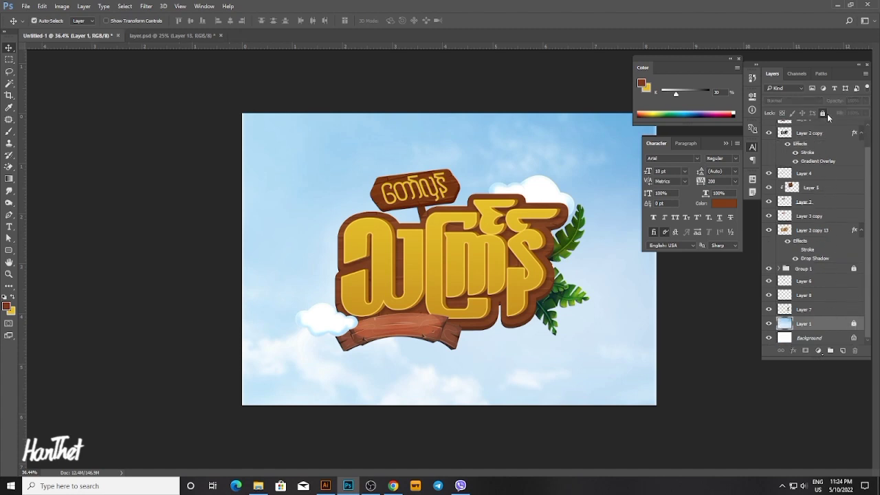
click(823, 115)
key(ctrl+u)
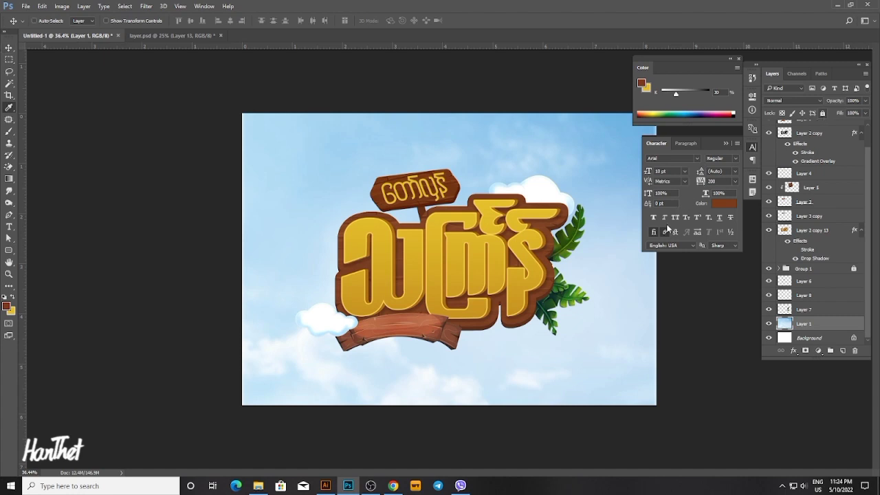
drag(703, 236, 695, 239)
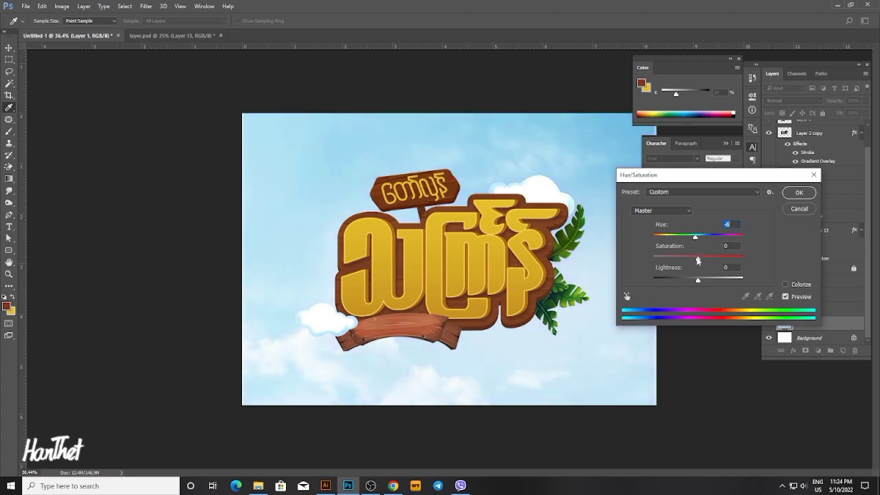
click(794, 193)
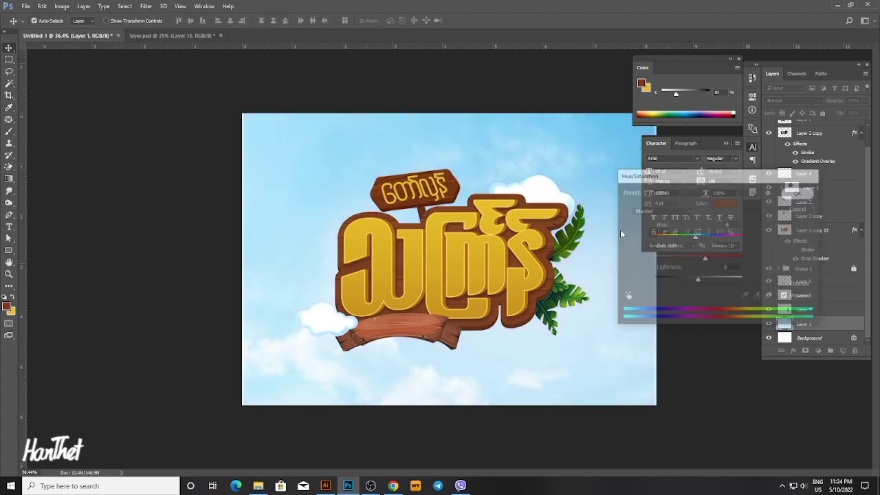
Shift the sky image on Layer 1 straight down behind the lettering, keeping the canvas fully covered.
scroll(529, 292, down, 4)
key(ctrl+t)
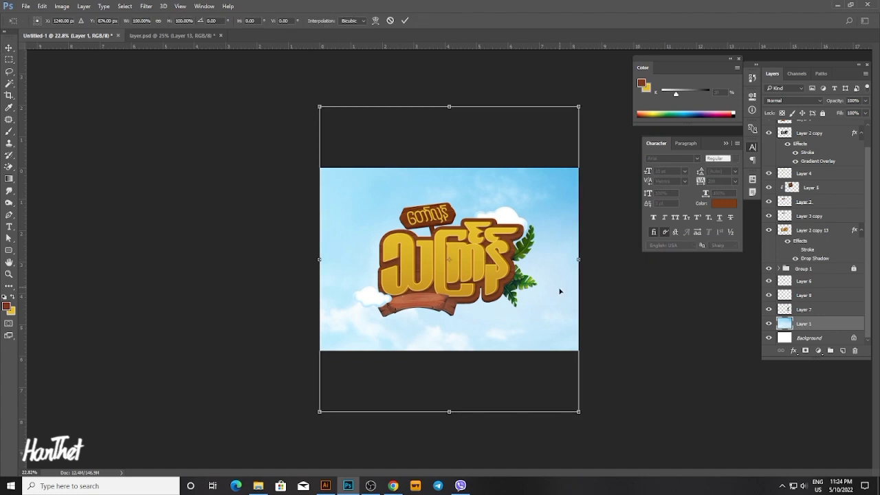
drag(560, 292, 556, 330)
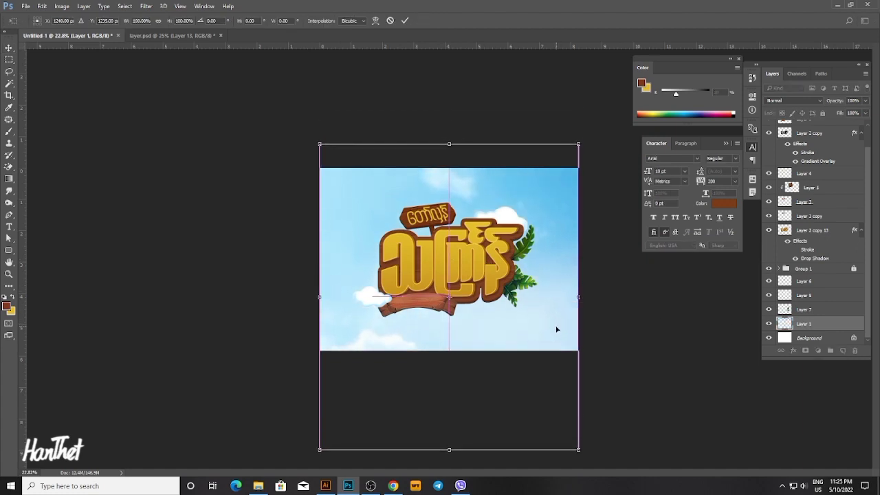
key(Return)
key(ctrl+0)
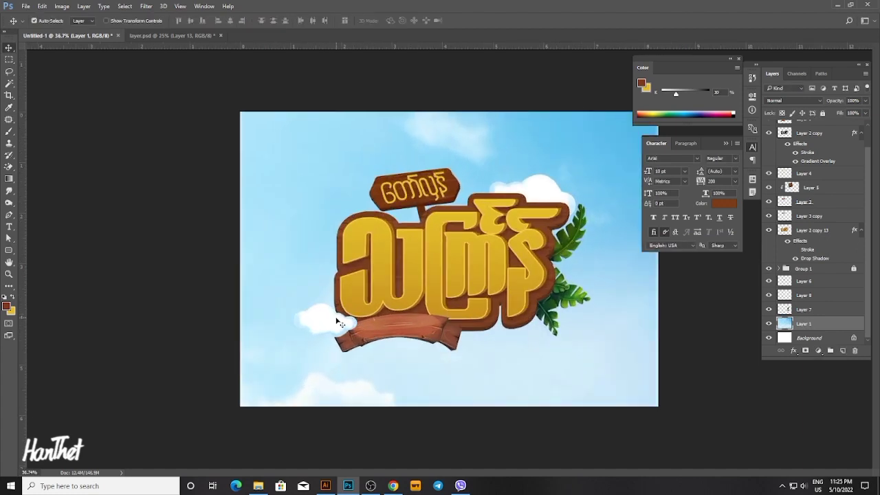
Scale down the front cloud at the wooden banner's left end.
click(338, 322)
key(ctrl+t)
drag(304, 309, 304, 313)
key(Return)
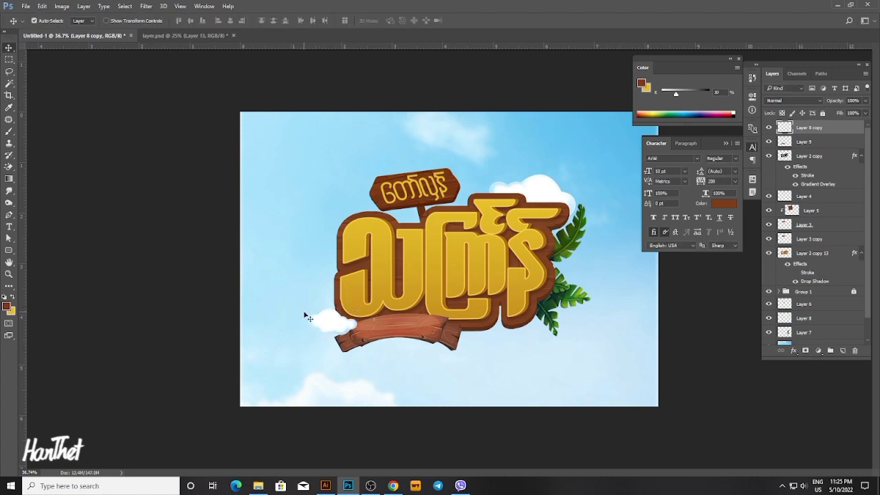
Shrink the cloud behind the lettering's upper right part slightly and keep it tucked against the backing.
drag(531, 204, 570, 179)
key(ctrl+t)
key(Return)
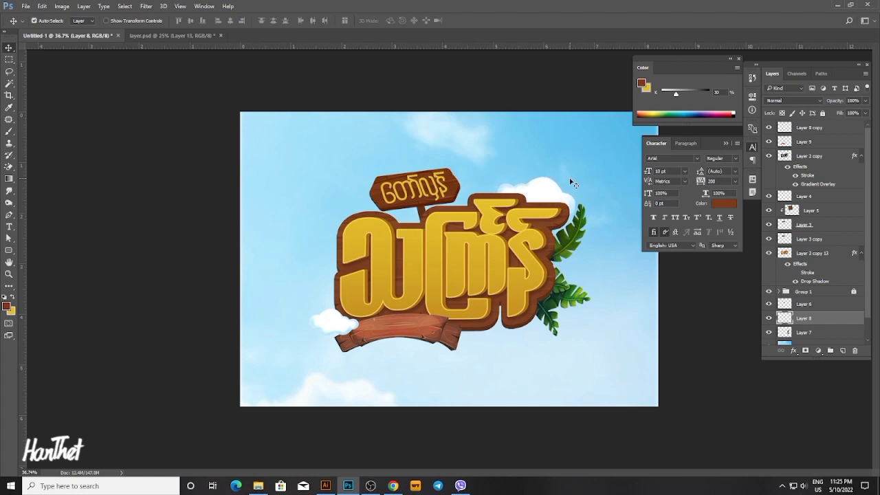
key(ctrl+t)
drag(583, 173, 583, 172)
key(Return)
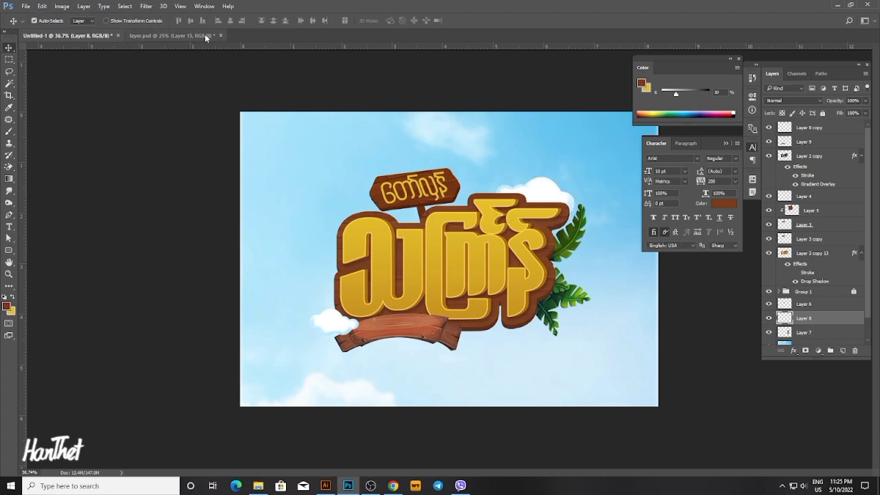
In layer.psd, toggle Layer 17 to identify the water splash, select that layer, and copy the splash for use in Untitled-1.
click(172, 35)
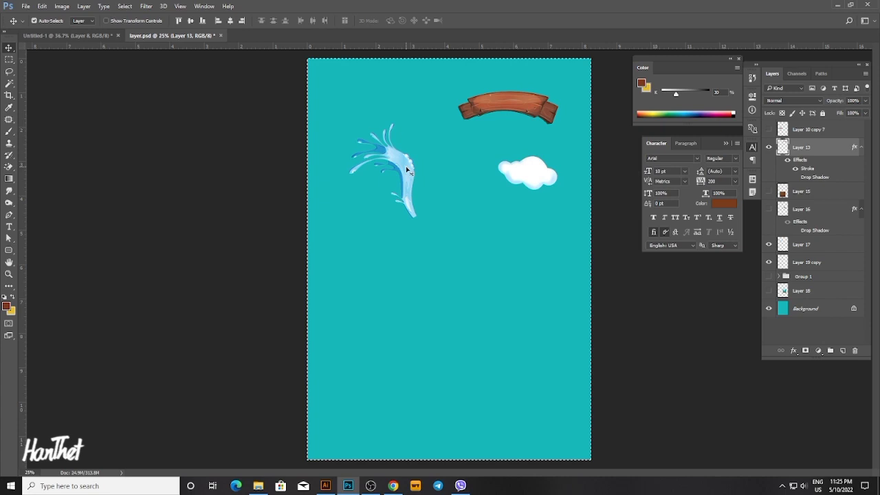
click(768, 245)
click(769, 245)
click(789, 246)
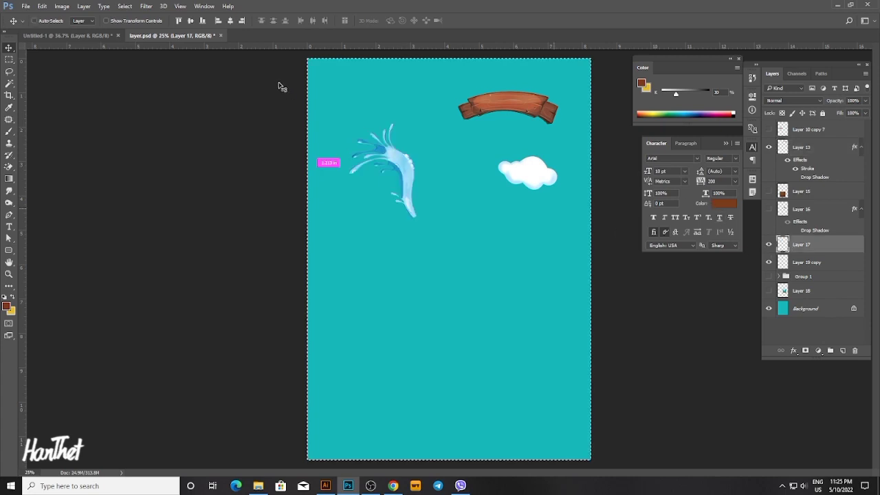
click(69, 35)
Paste the water splash above Layer 8, scale it to about 89.5%, and position it behind the lettering's upper left edge.
scroll(411, 156, down, 4)
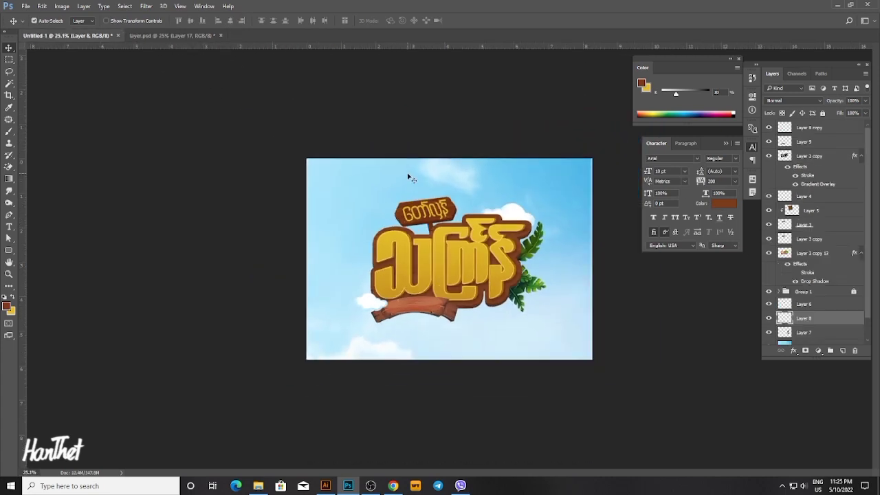
key(ctrl+alt+shift+n)
key(ctrl+t)
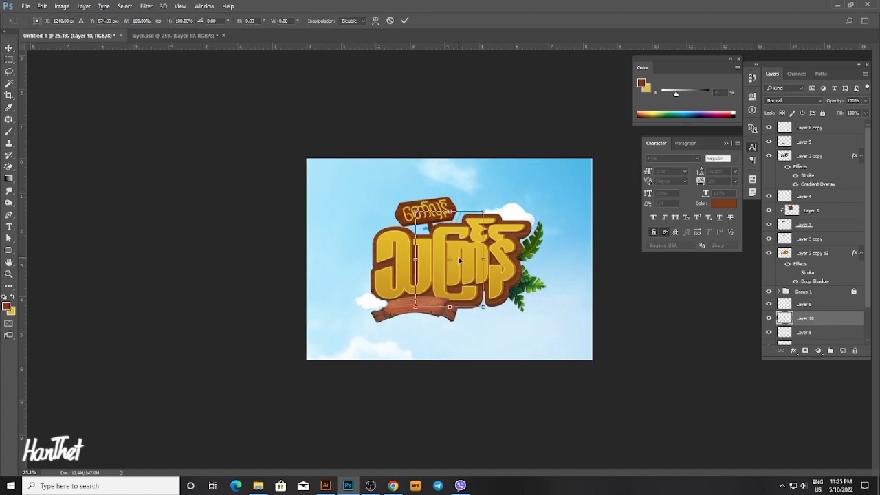
drag(433, 229, 405, 203)
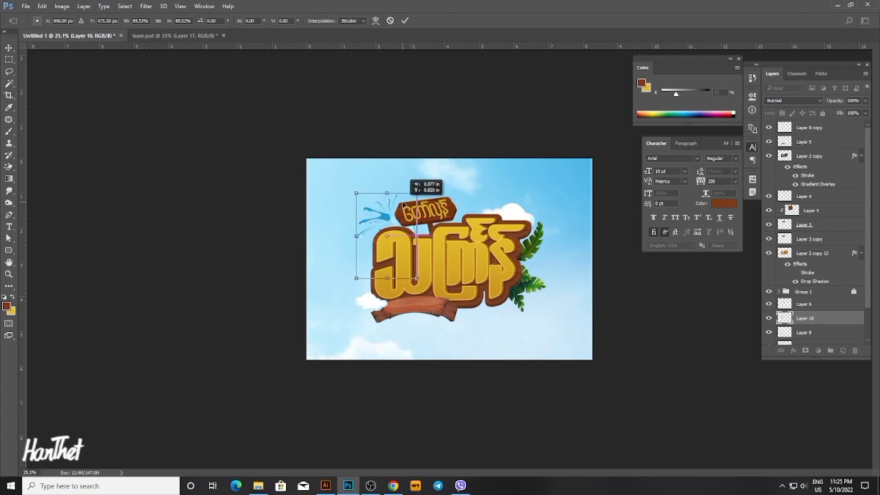
drag(403, 204, 504, 312)
key(Return)
Duplicate the water splash, rotate the copy about 97.2 degrees, and position it beneath the lettering's lower right part.
key(ctrl+j)
key(ctrl+t)
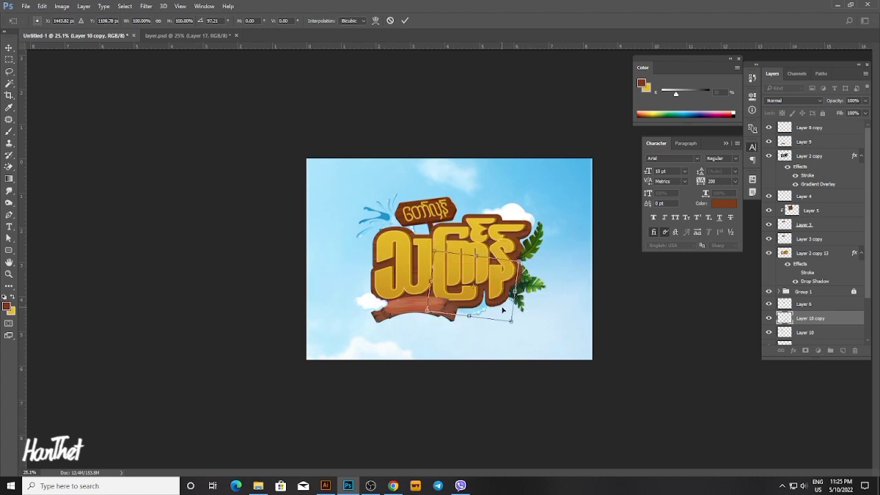
key(Return)
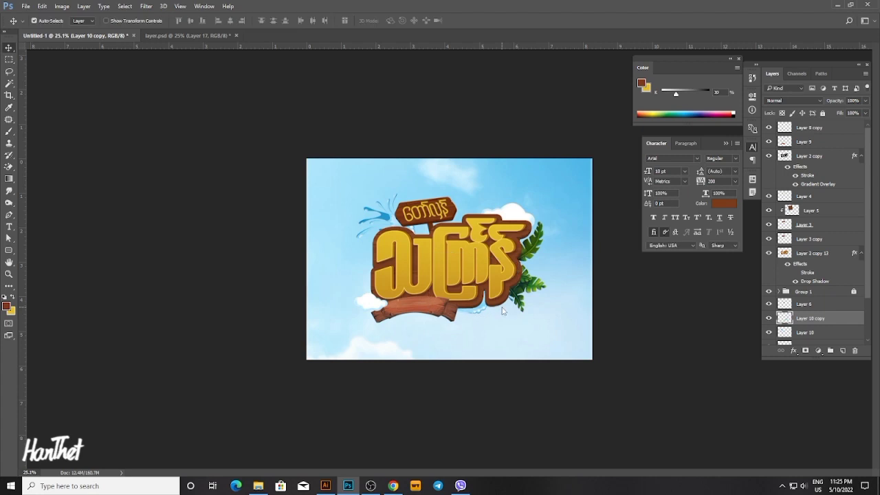
scroll(505, 313, up, 4)
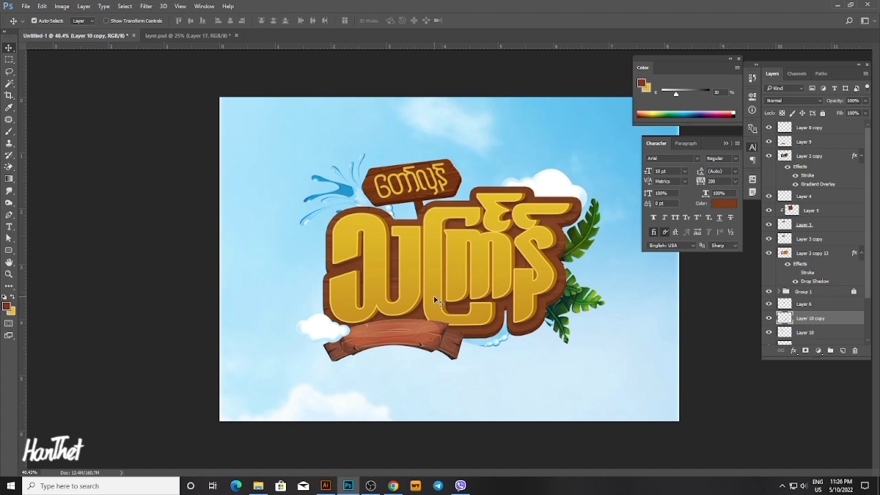
click(25, 6)
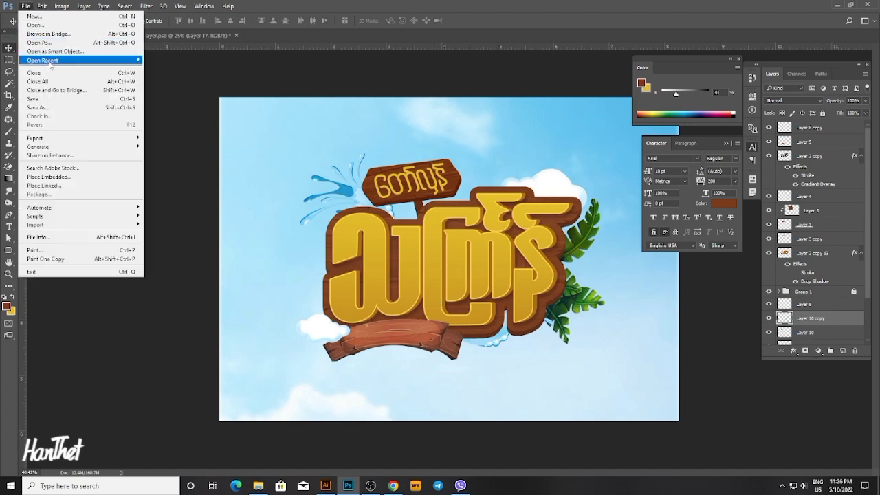
click(44, 44)
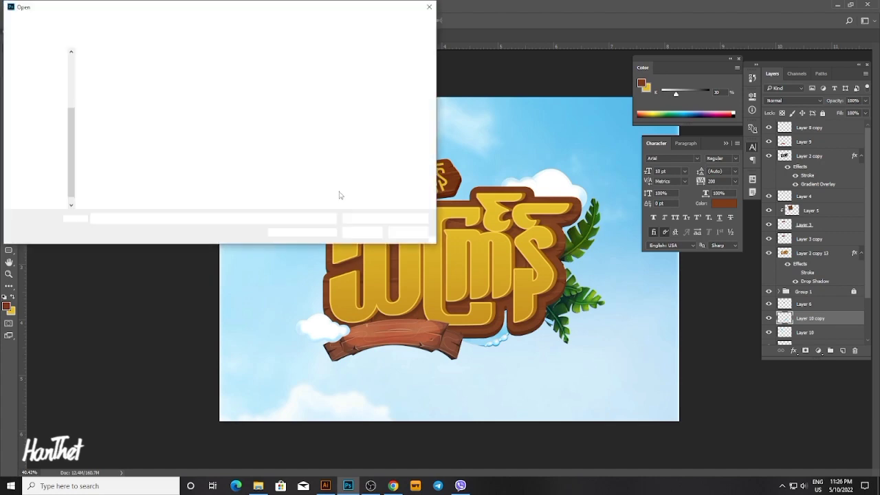
double_click(308, 82)
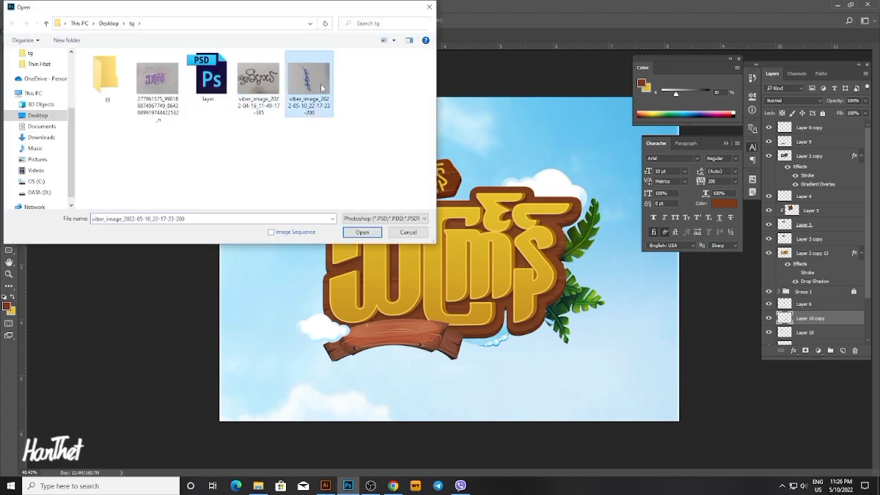
click(445, 183)
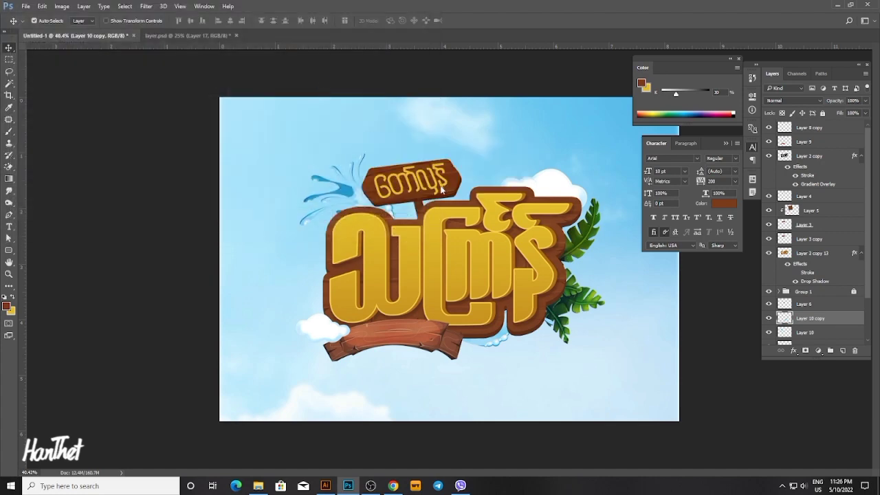
key(ctrl+minus)
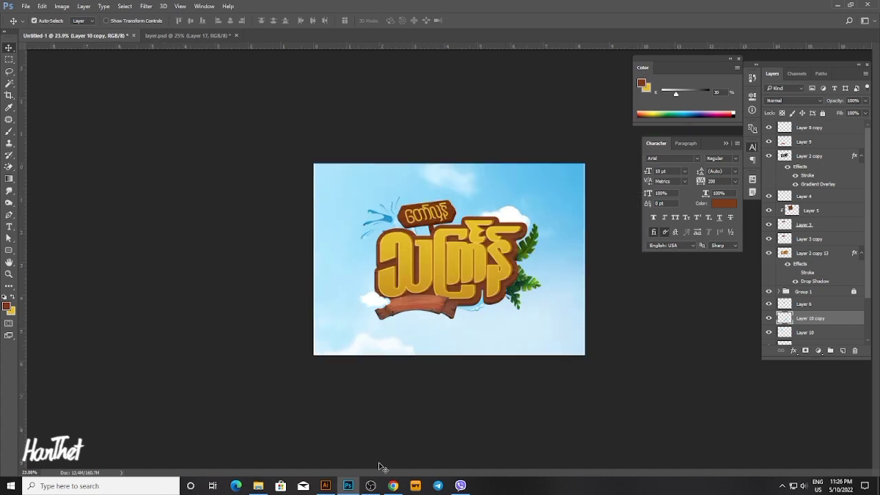
Place the image viber_image_2022-05-10_22-17-23-200 from the tg folder into Untitled-1 and bring its layer above all others.
click(259, 487)
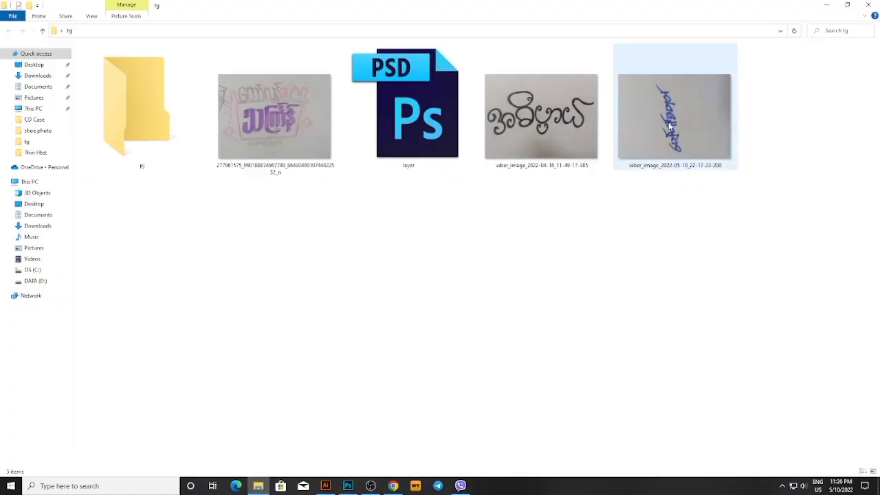
drag(673, 120, 396, 307)
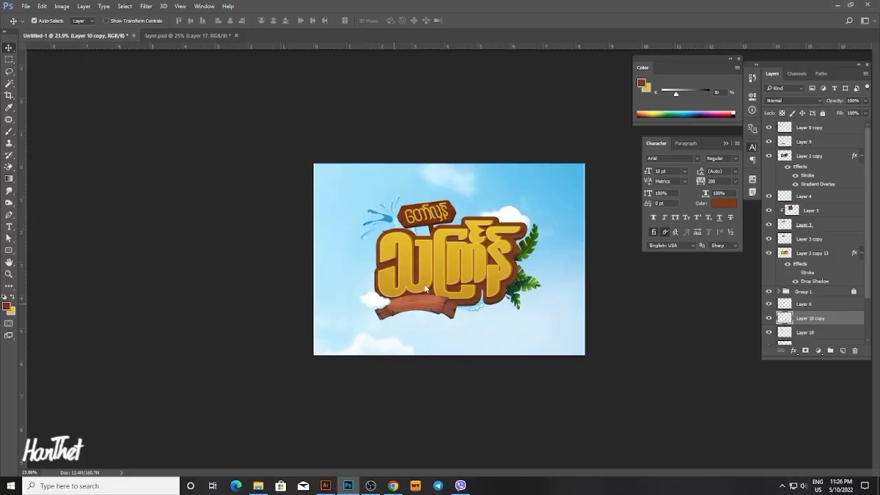
drag(426, 289, 427, 288)
key(Return)
key(ctrl+shift+bracketright)
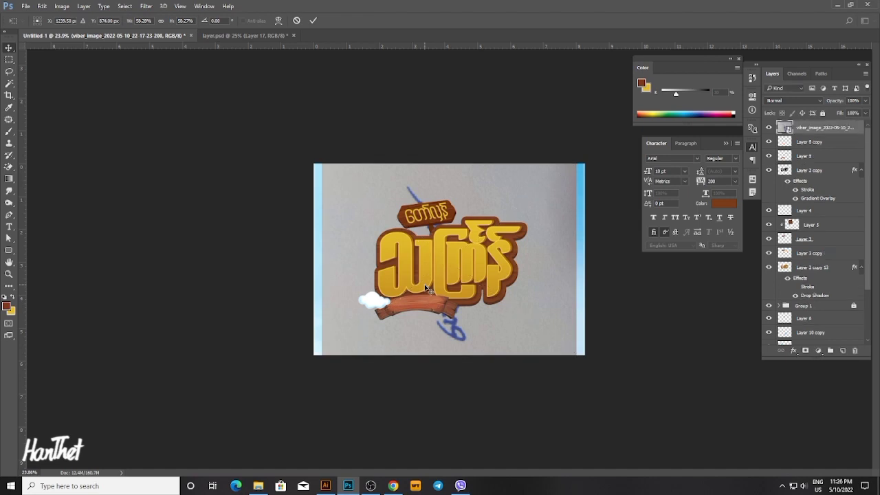
Rotate the placed handwriting photo 90 degrees so the blue text reads horizontally, and rasterize its layer.
key(ctrl+t)
mouse_move(584, 165)
mouse_down()
mouse_move(575, 155)
mouse_move(556, 177)
mouse_move(552, 207)
mouse_move(484, 304)
mouse_move(499, 297)
mouse_move(480, 311)
mouse_up()
key(Return)
right_click(816, 132)
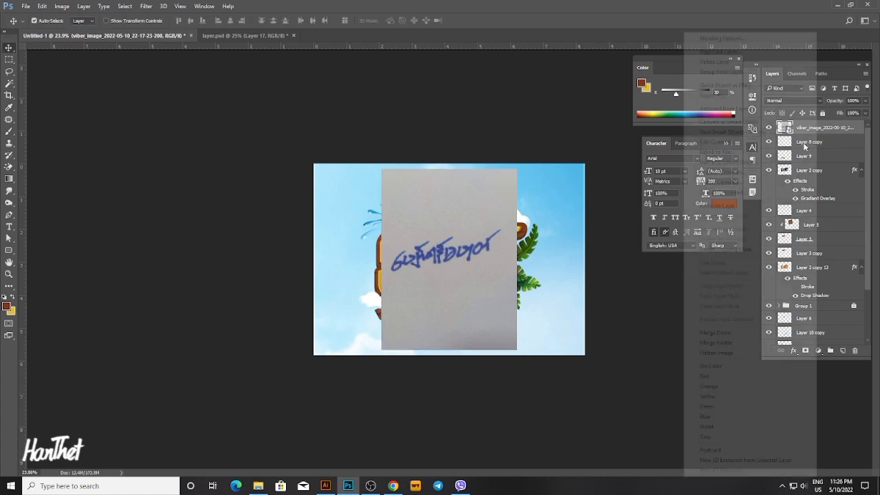
click(717, 206)
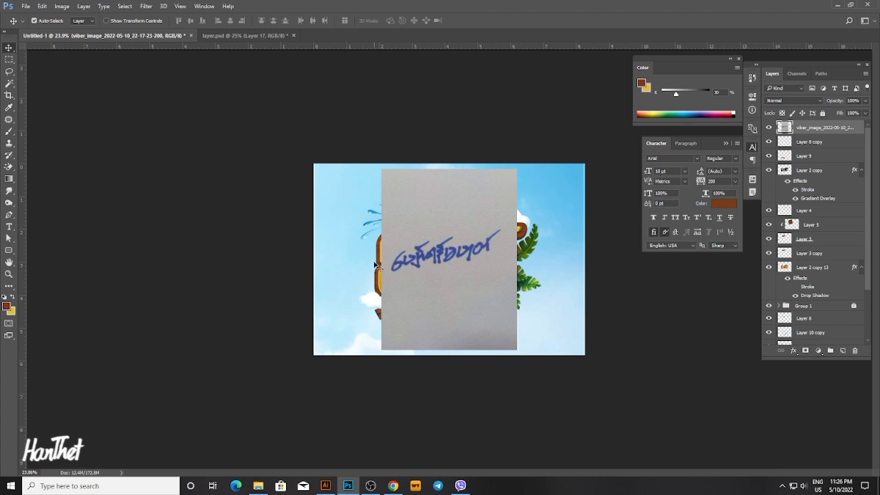
Erase the grey paper around the handwriting and inside its leftmost letters with the Magic Eraser.
scroll(378, 267, up, 3)
key(w)
click(429, 202)
scroll(437, 269, up, 6)
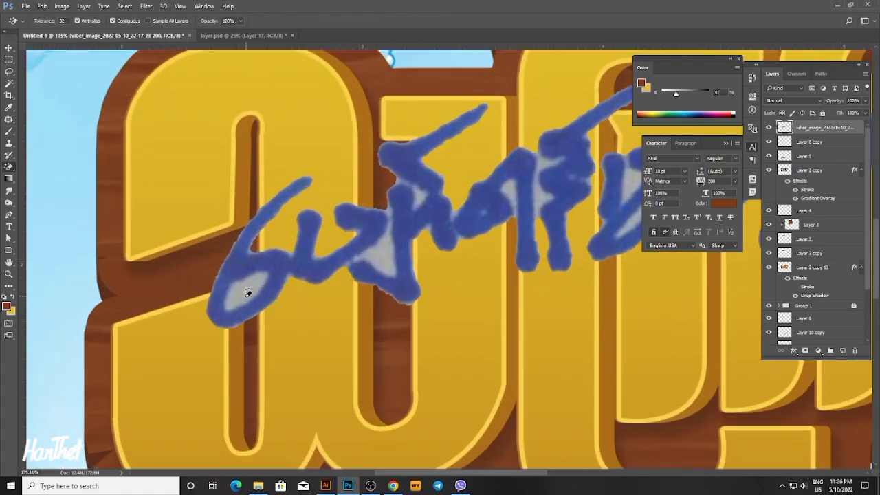
click(248, 292)
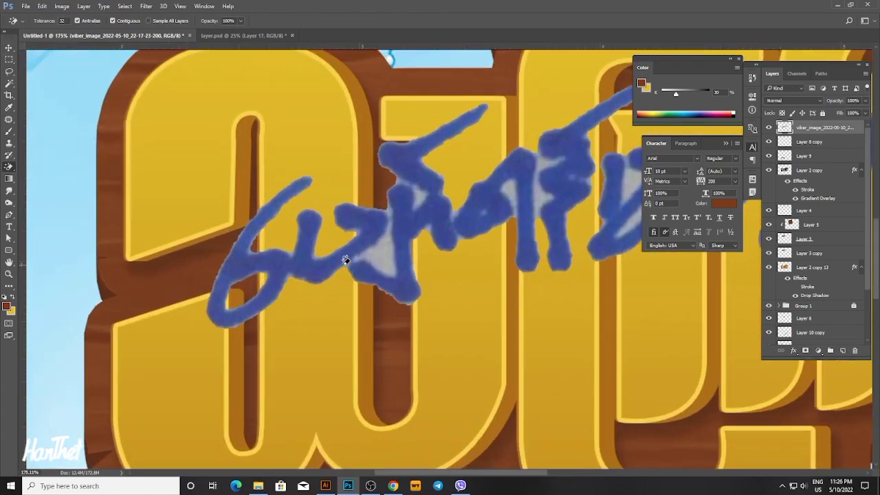
click(390, 246)
scroll(389, 265, up, 3)
scroll(390, 265, up, 4)
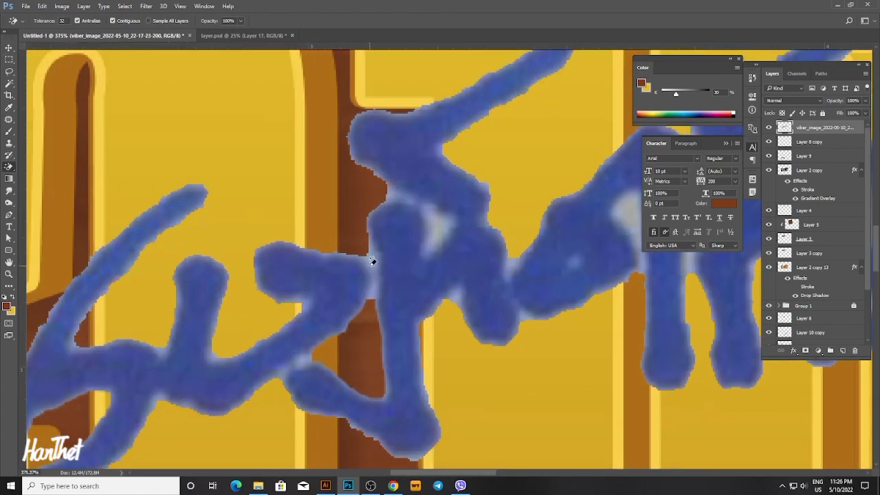
Erase the paper patches enclosed by the middle letters of the handwriting.
scroll(440, 235, down, 3)
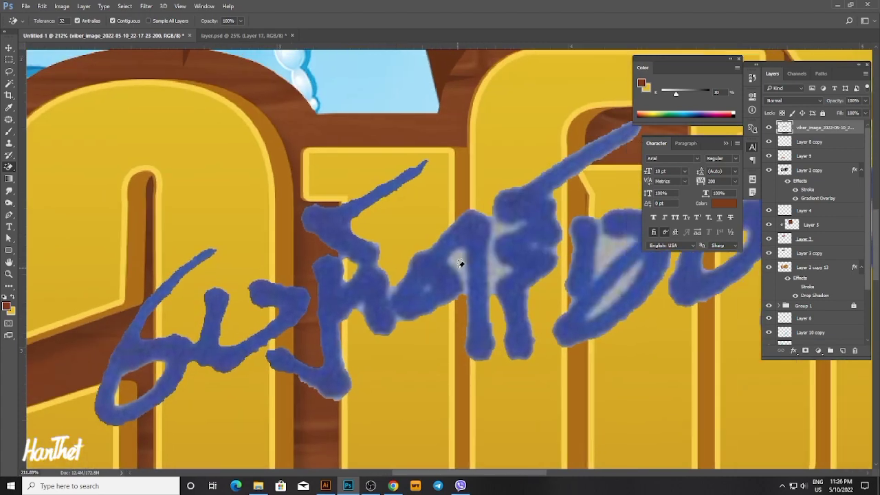
click(461, 264)
click(484, 257)
click(497, 230)
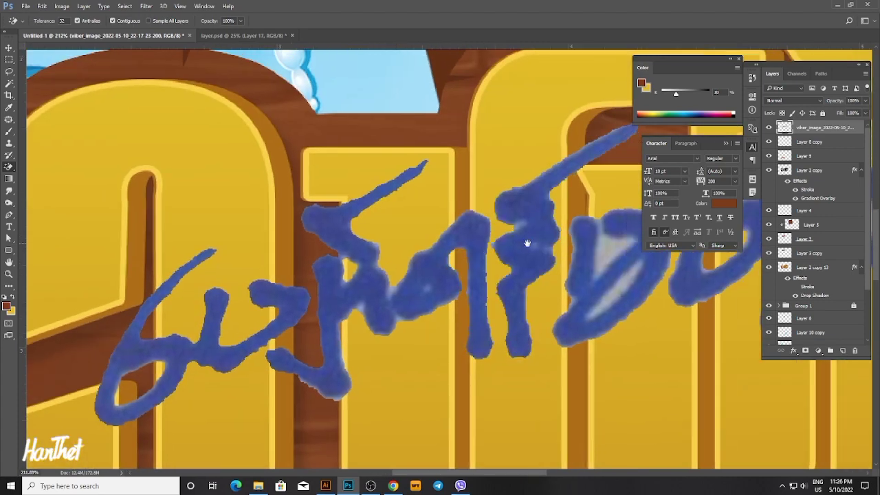
Clear the remaining paper patches inside and between the right-hand letters of the handwriting.
drag(527, 243, 355, 277)
click(440, 286)
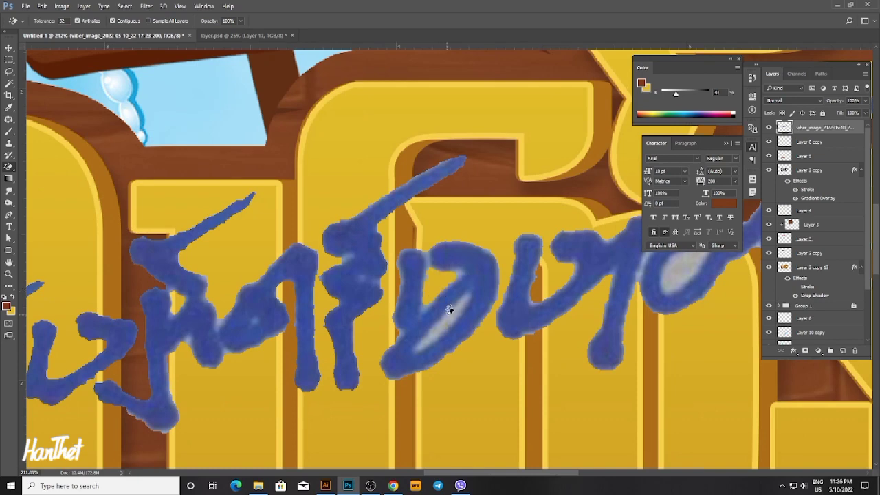
click(448, 323)
scroll(454, 277, up, 1)
scroll(454, 277, up, 5)
click(462, 273)
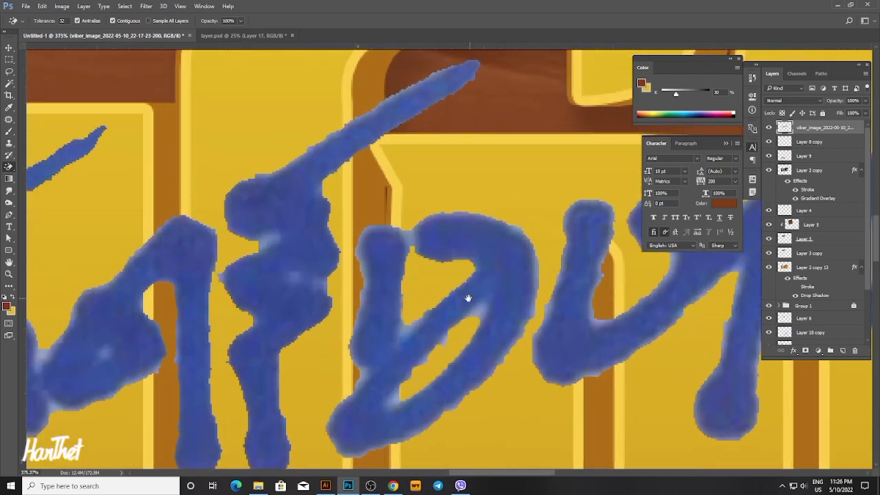
drag(468, 298, 180, 297)
click(565, 275)
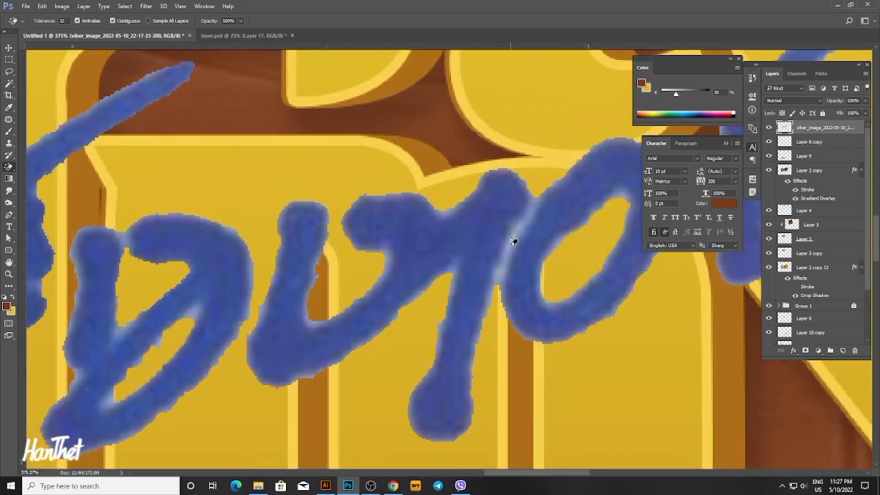
click(514, 243)
scroll(513, 245, down, 6)
scroll(513, 245, down, 5)
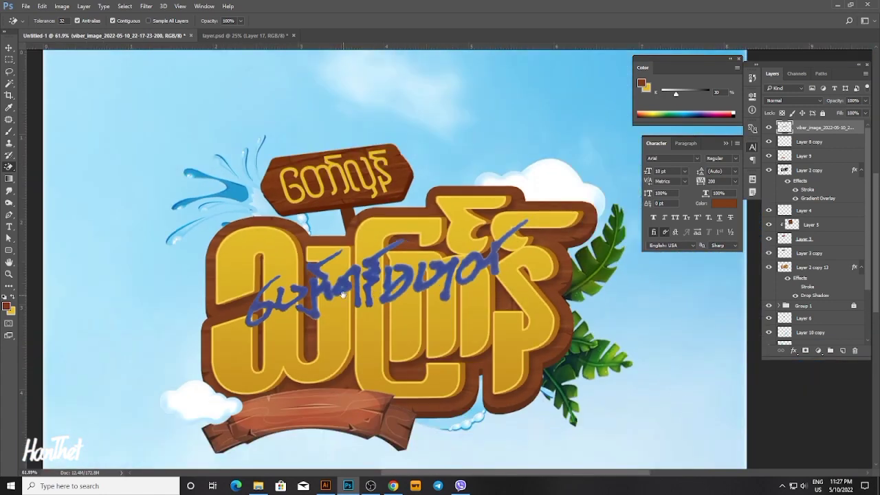
Turn on the CMYK proof preview and whiten the blue handwriting with Hue/Saturation, setting Lightness to +95.
key(ctrl+y)
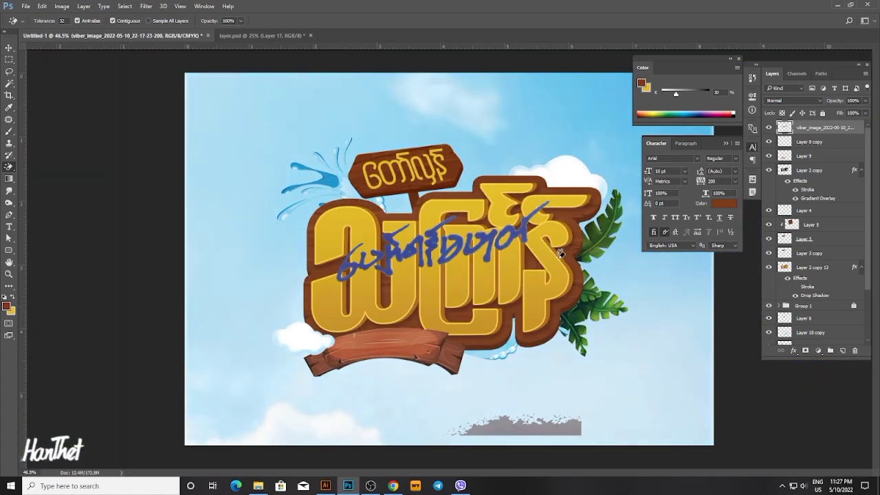
click(9, 48)
scroll(287, 249, up, 2)
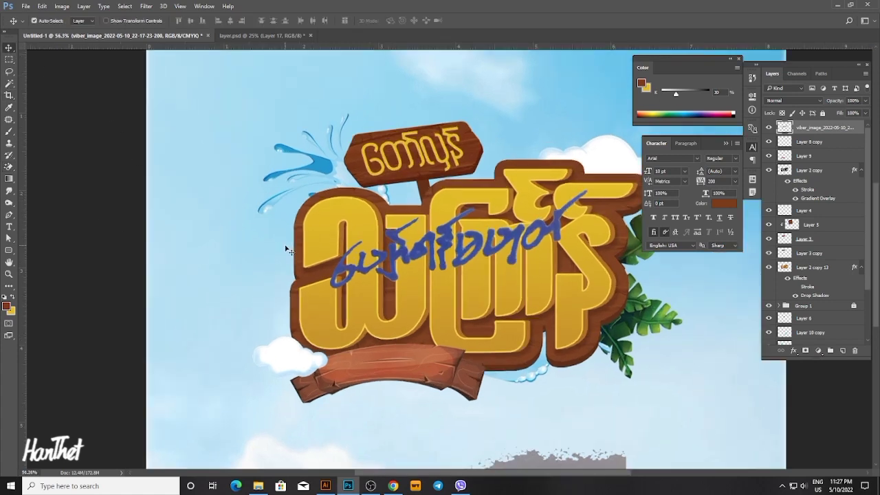
key(i)
key(ctrl+u)
drag(697, 281, 740, 282)
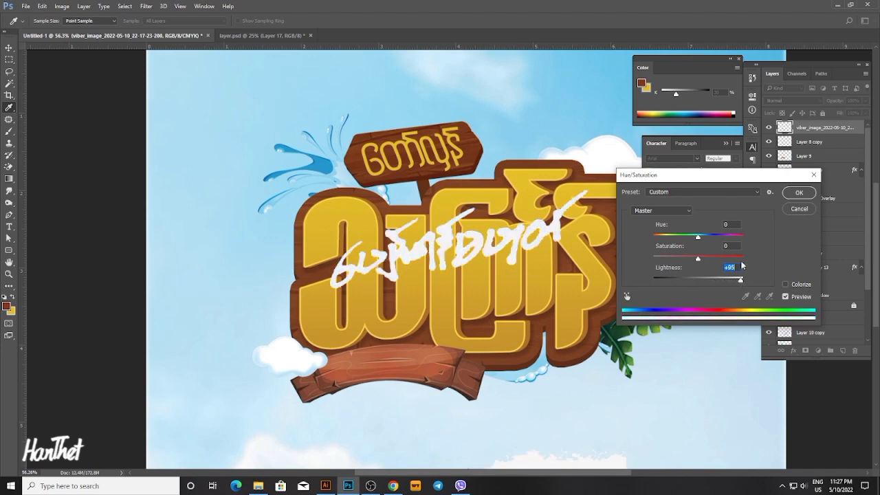
click(797, 193)
Scale the white handwriting to about 46.5%, rotate it about 9.5 degrees, and position it on the wooden banner.
key(ctrl+t)
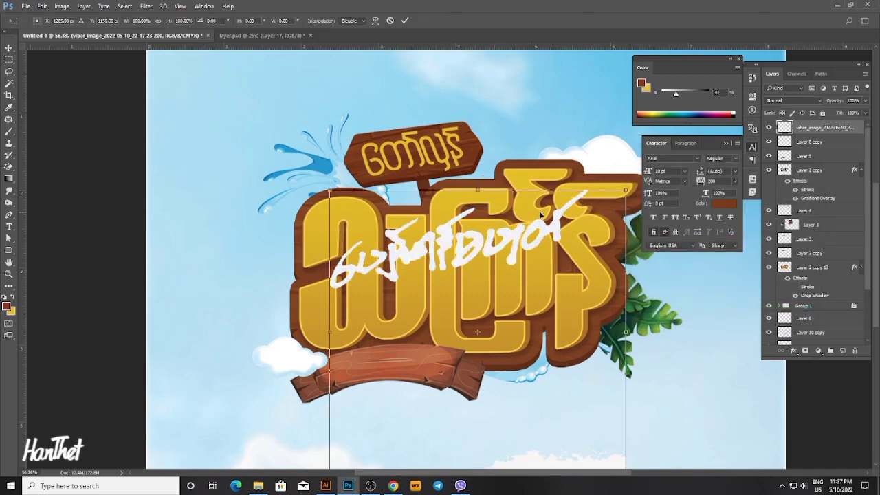
drag(625, 190, 457, 320)
drag(477, 350, 445, 372)
drag(492, 358, 490, 354)
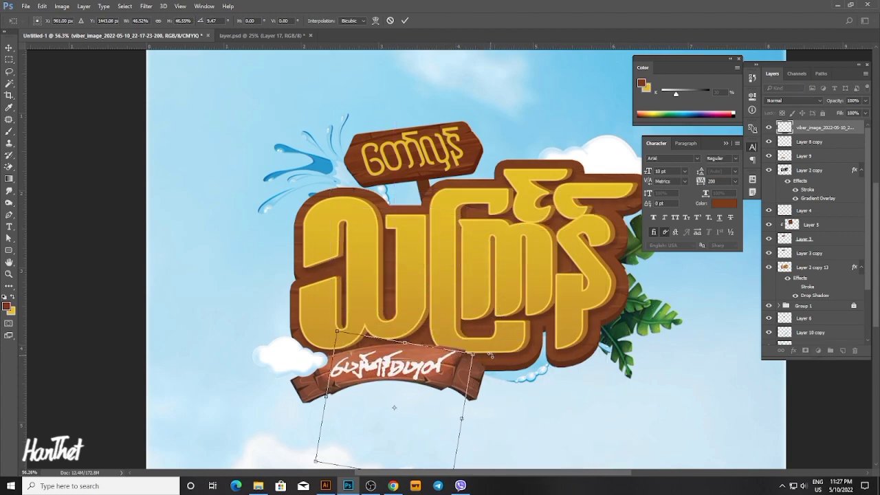
key(Return)
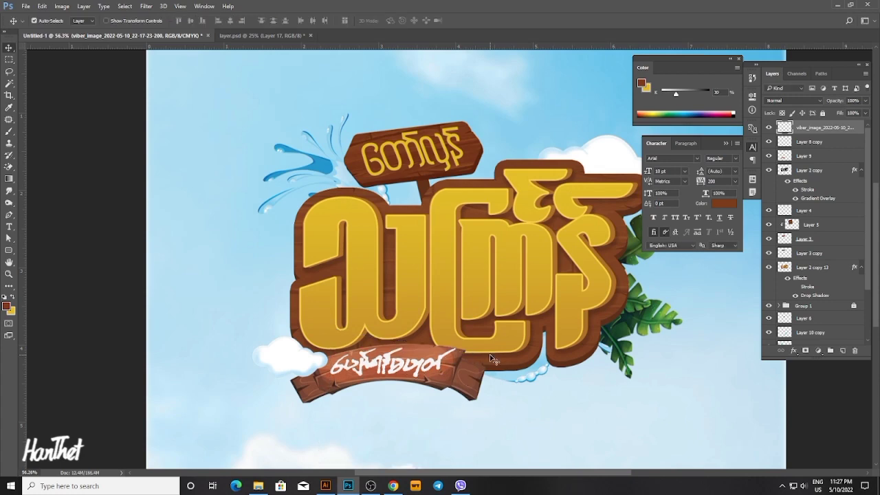
Select the leftover paper remnant near the canvas's lower edge on the handwriting layer with a rectangular marquee and delete it.
scroll(489, 354, up, 3)
key(ctrl+t)
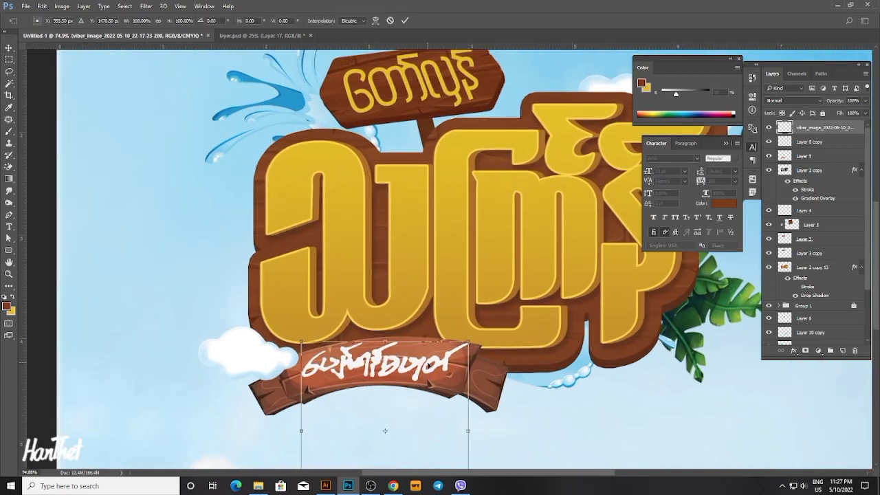
scroll(428, 366, down, 3)
key(Return)
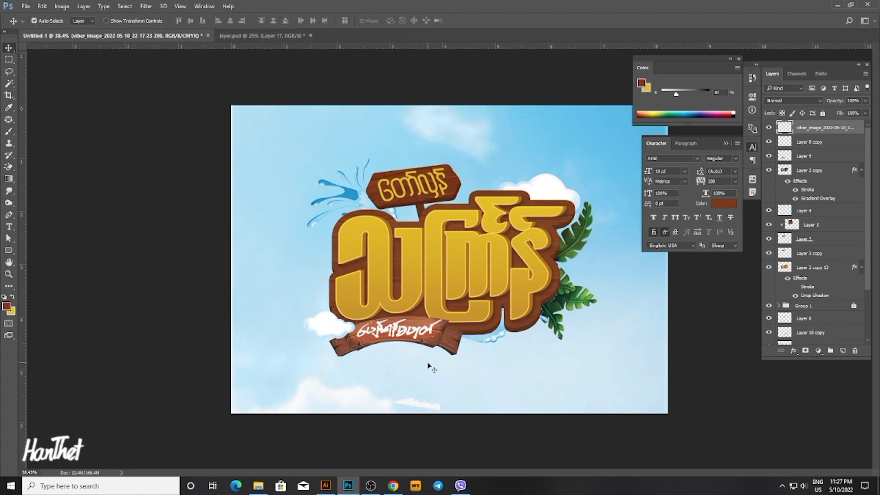
key(m)
drag(375, 375, 470, 430)
scroll(408, 360, up, 1)
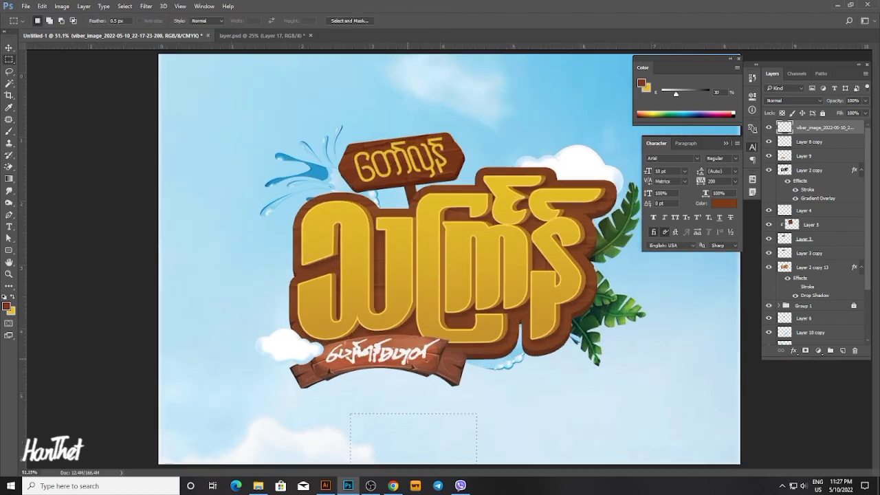
scroll(406, 363, up, 3)
key(v)
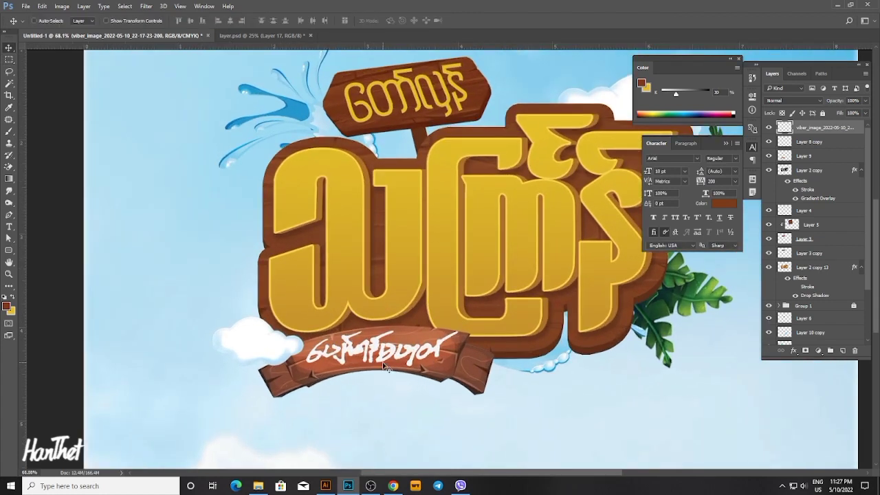
Rotate the handwriting slightly and warp its upper right corner upward to fit the wooden banner.
key(ctrl+t)
drag(480, 325, 498, 313)
right_click(433, 348)
click(455, 260)
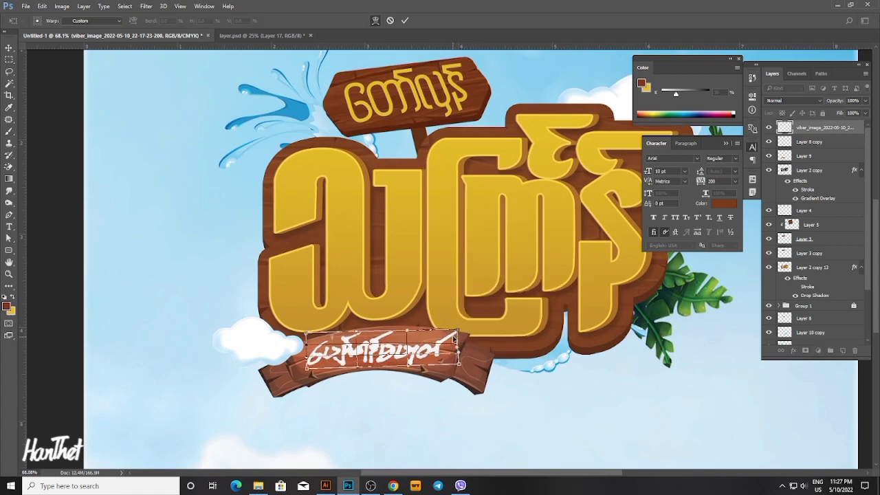
drag(458, 334, 459, 326)
key(Return)
Add a Multiply drop shadow to the handwriting with a 6 px distance, 4 px size and increased opacity.
scroll(383, 354, up, 3)
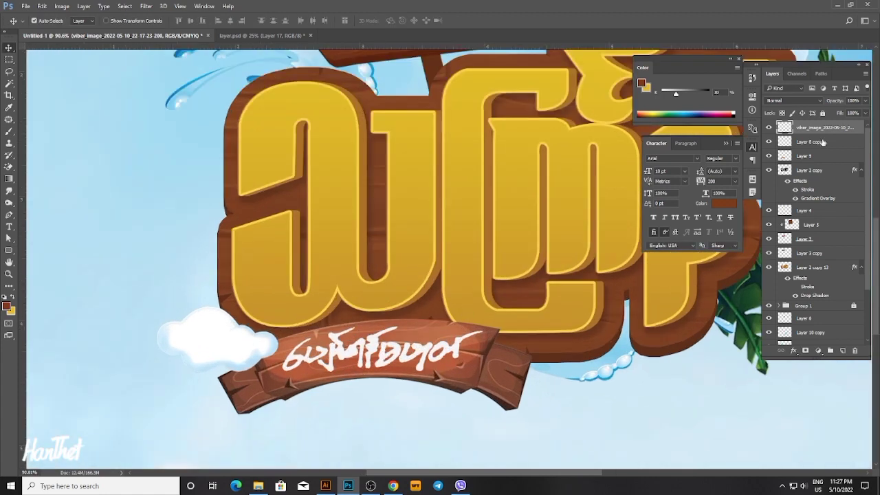
right_click(799, 127)
click(690, 58)
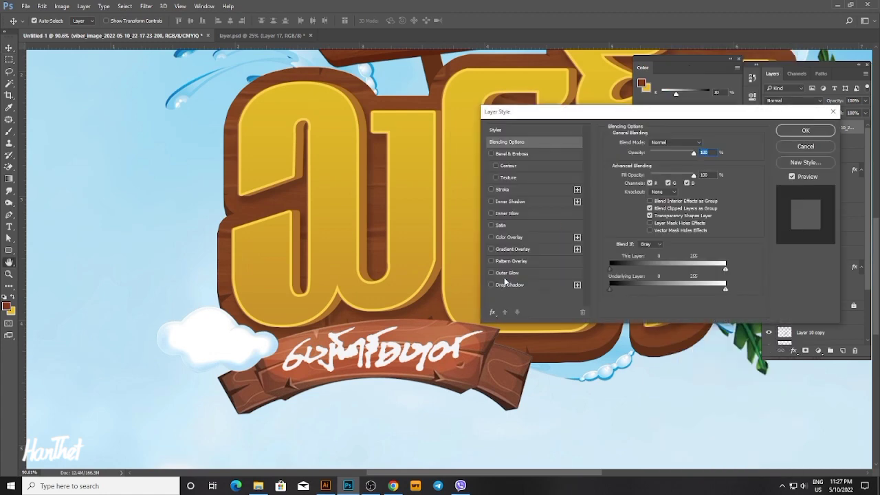
click(491, 284)
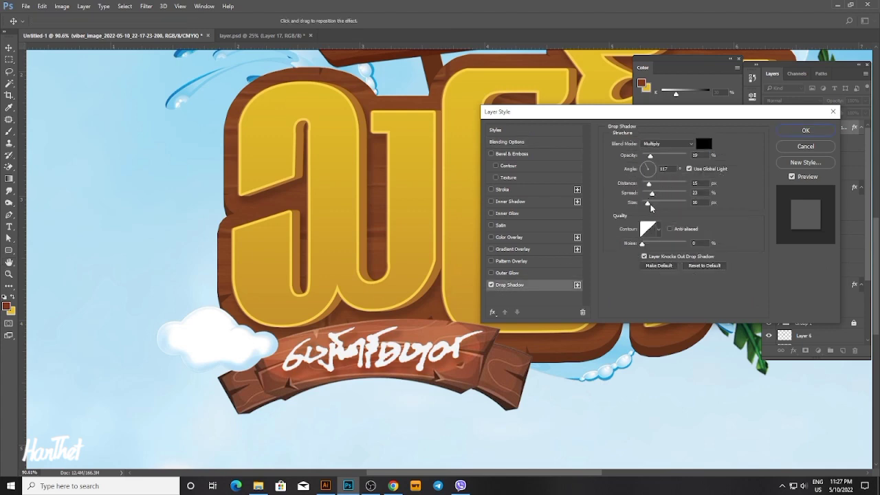
drag(650, 208, 645, 186)
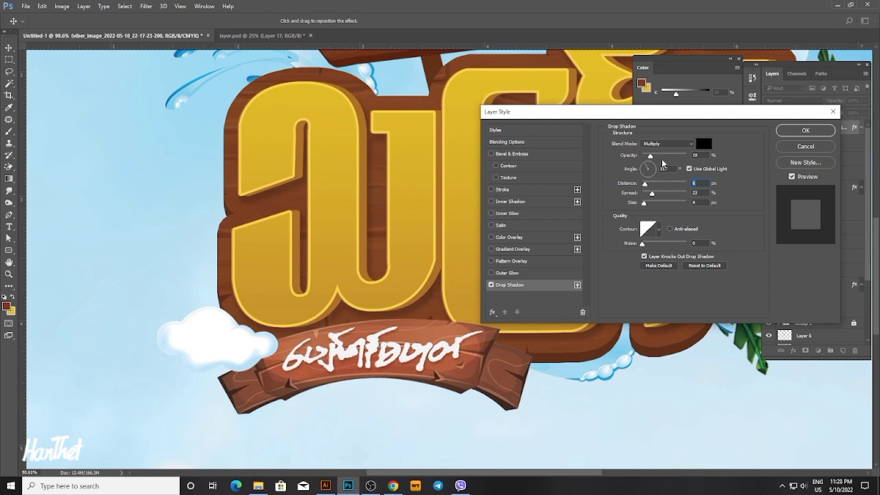
drag(650, 156, 655, 157)
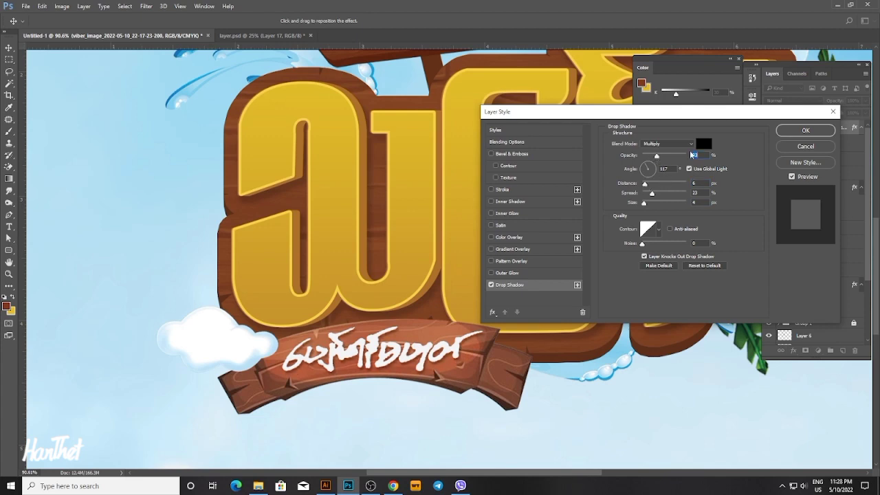
click(805, 130)
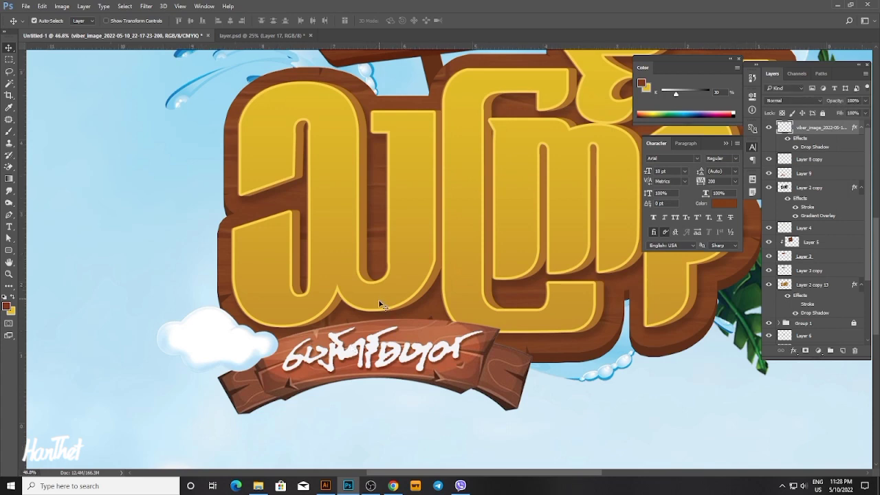
Select the extruded lettering layer Layer 2 copy 13 and scale its width to about 99%.
scroll(379, 303, down, 3)
scroll(445, 331, up, 2)
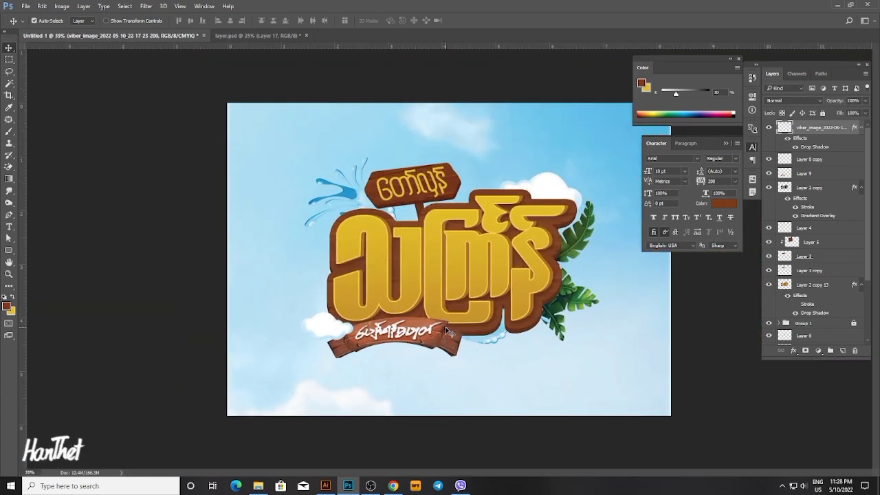
scroll(440, 235, down, 2)
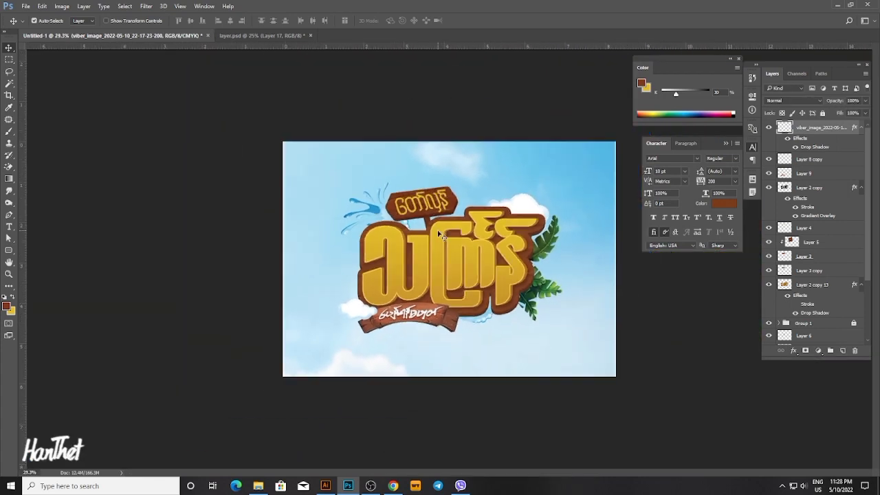
scroll(438, 234, up, 3)
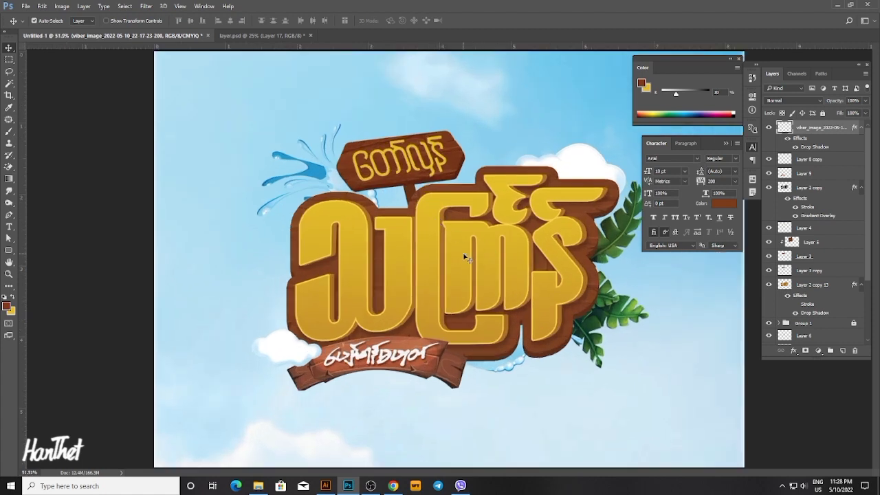
click(444, 257)
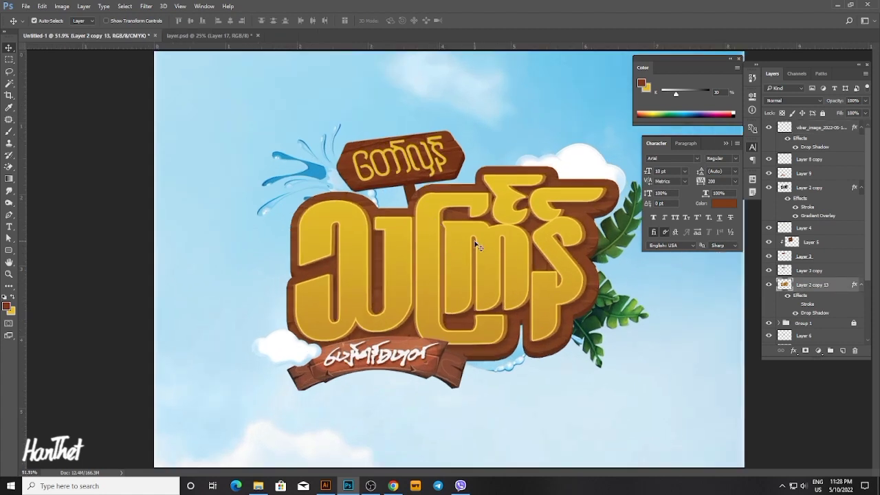
scroll(478, 246, down, 6)
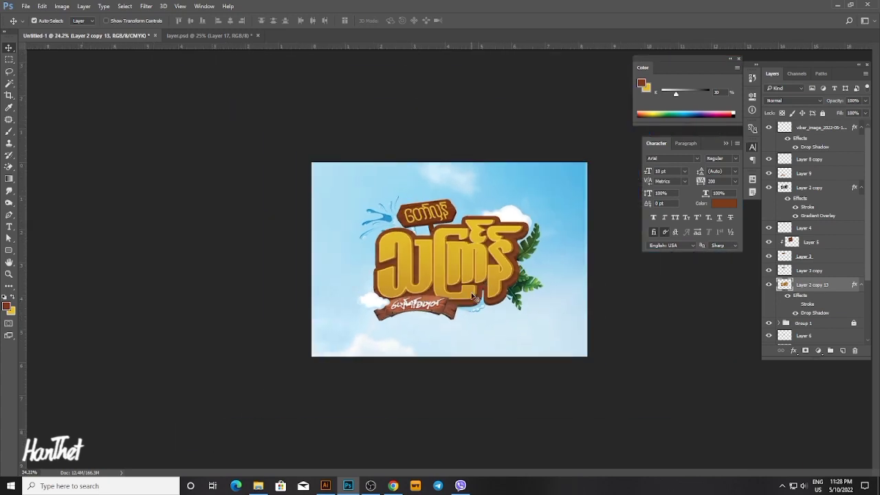
scroll(433, 294, up, 4)
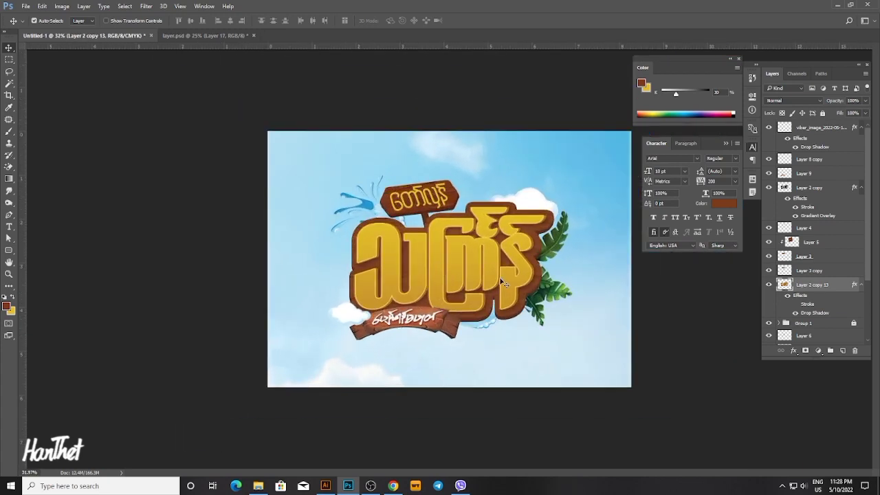
scroll(478, 265, up, 1)
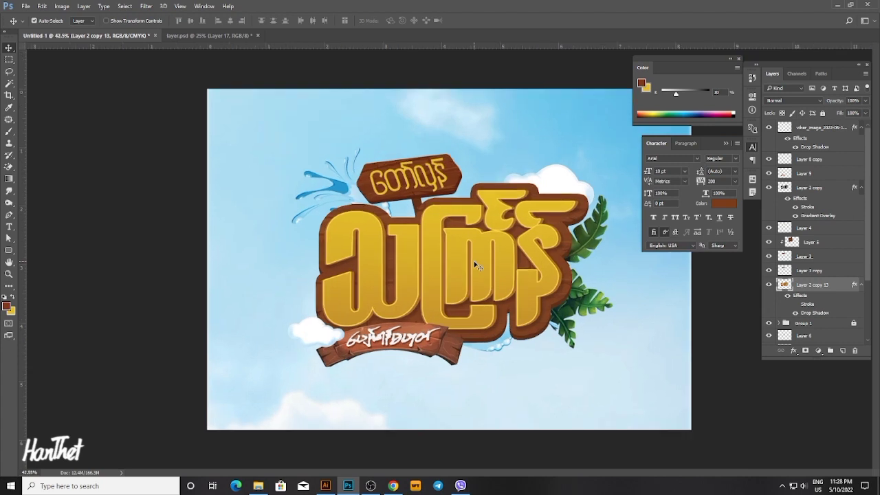
scroll(472, 254, down, 1)
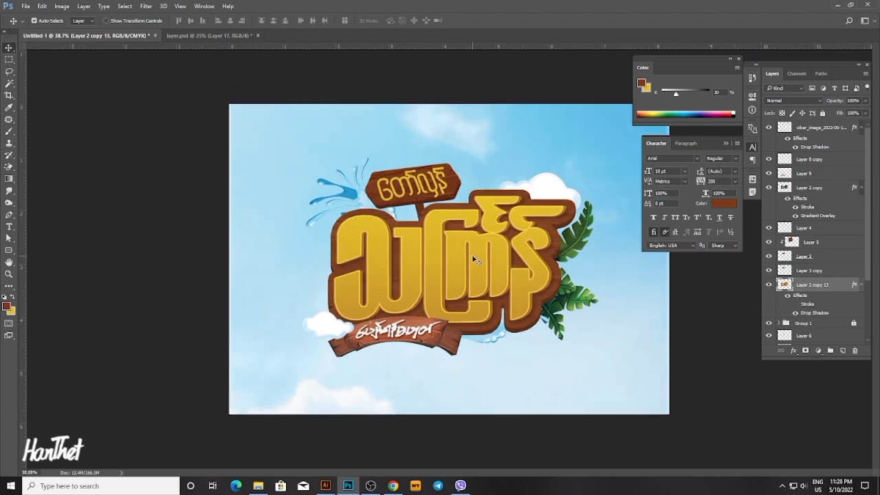
key(ctrl+t)
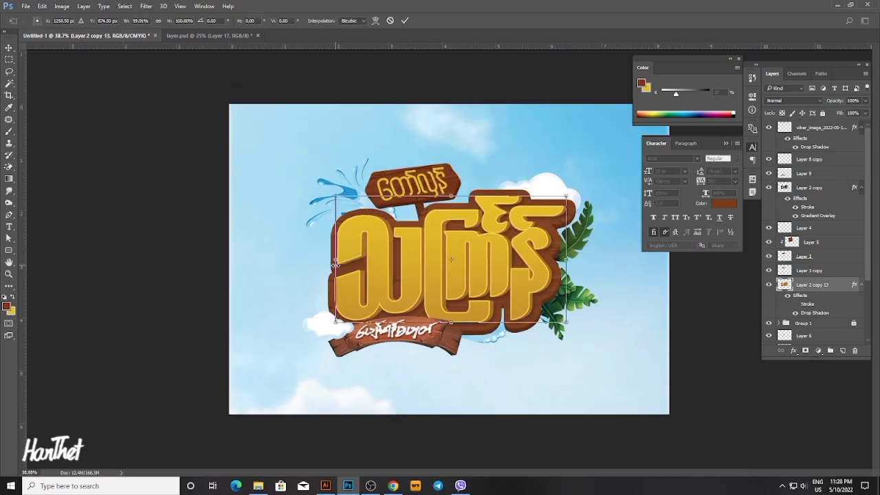
key(Return)
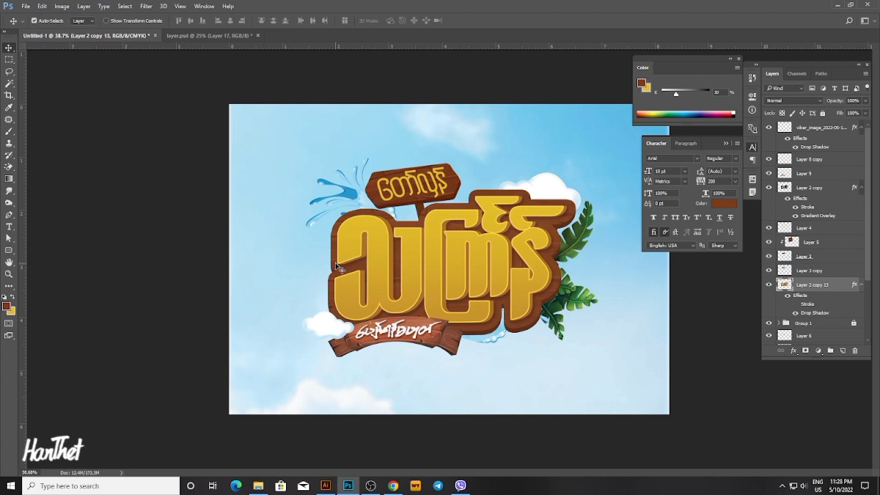
Reduce the opacity of the extruded lettering layer Layer 2 copy 13 to 30%.
scroll(474, 249, up, 1)
click(864, 102)
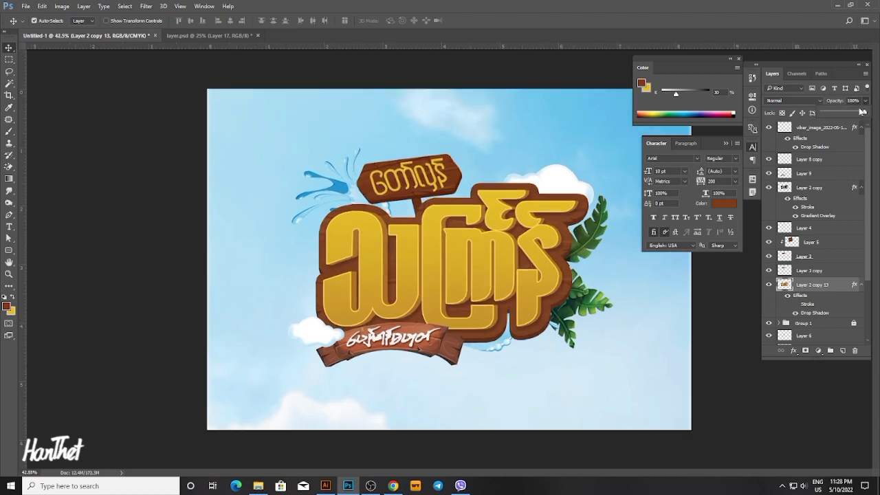
drag(864, 113, 858, 116)
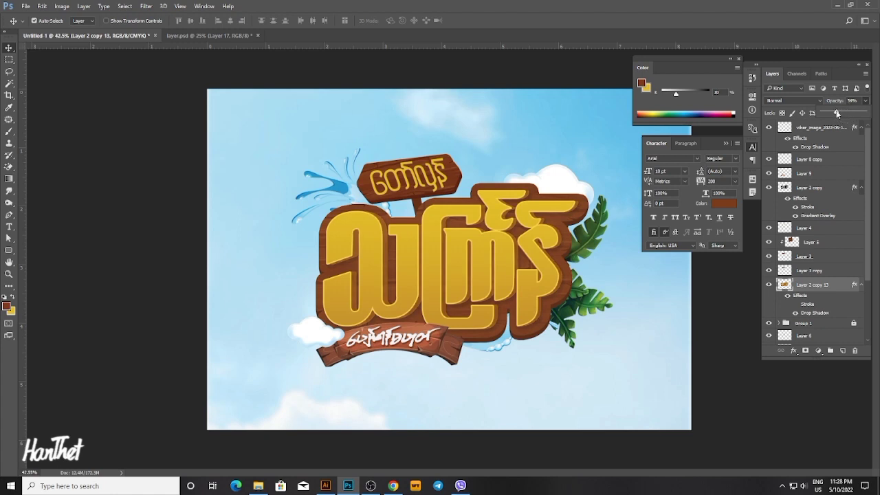
Set the color midpoint of the gold Gradient Overlay on the Layer 2 copy lettering to 38% and apply the layer style.
scroll(444, 267, down, 5)
scroll(507, 314, up, 5)
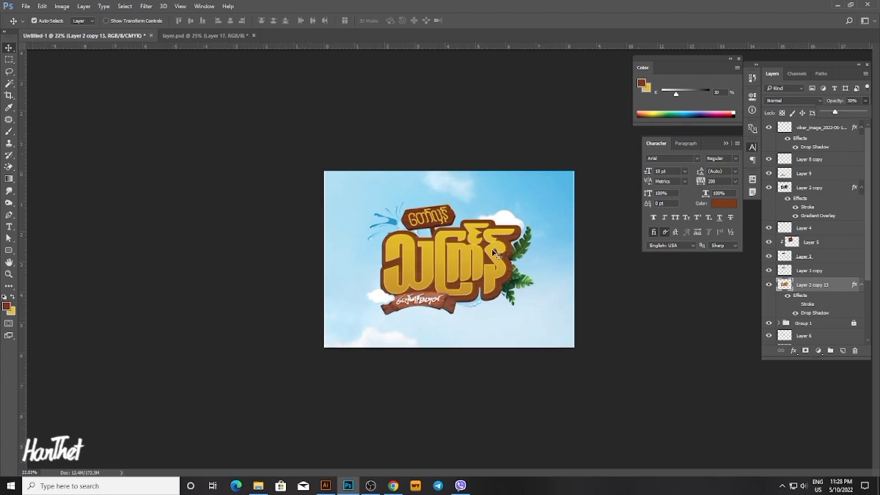
scroll(491, 249, down, 1)
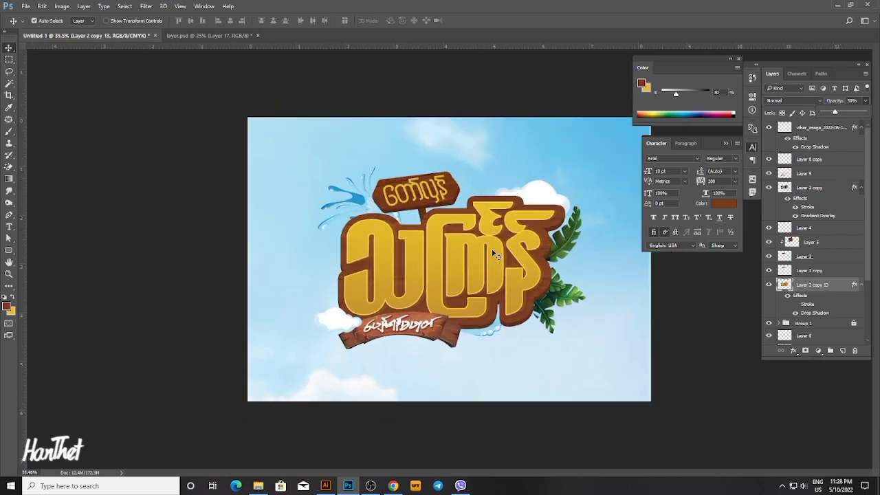
scroll(495, 252, up, 1)
scroll(529, 274, down, 3)
scroll(529, 273, up, 4)
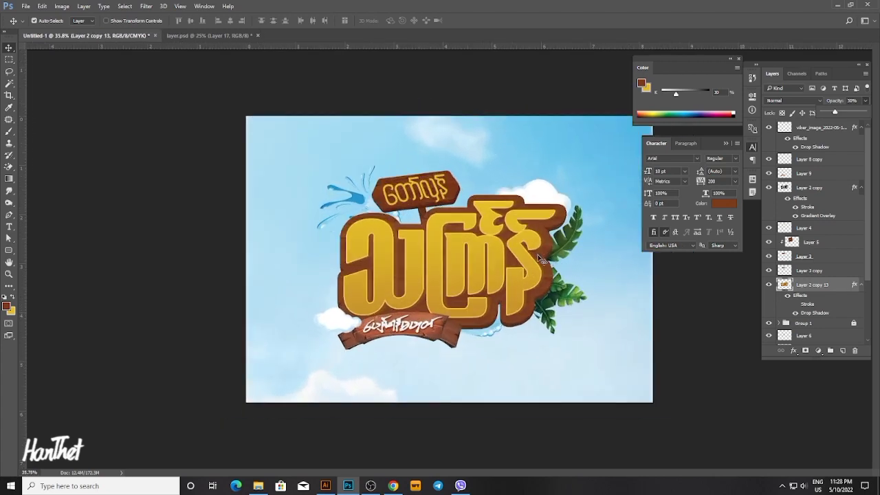
click(811, 188)
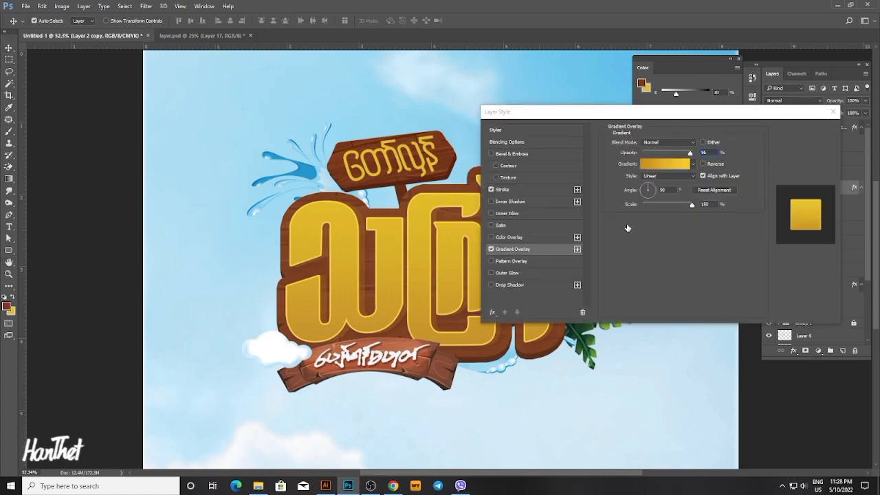
click(676, 172)
click(830, 255)
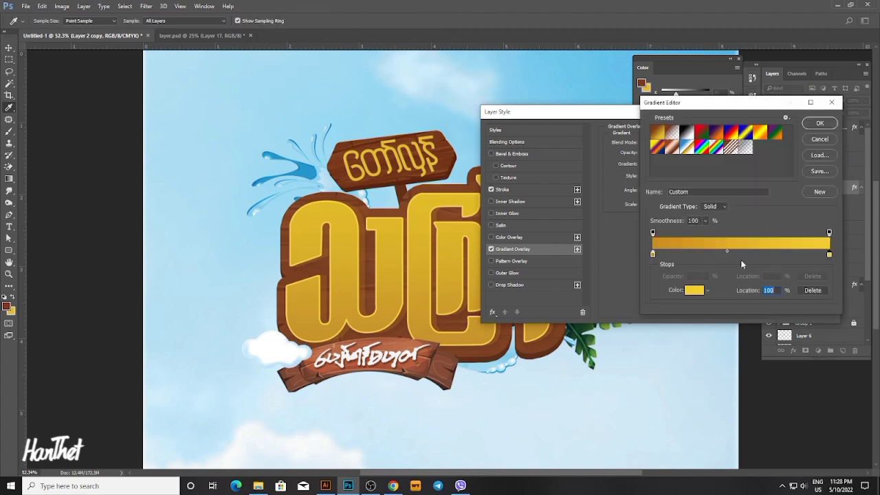
drag(726, 252, 698, 253)
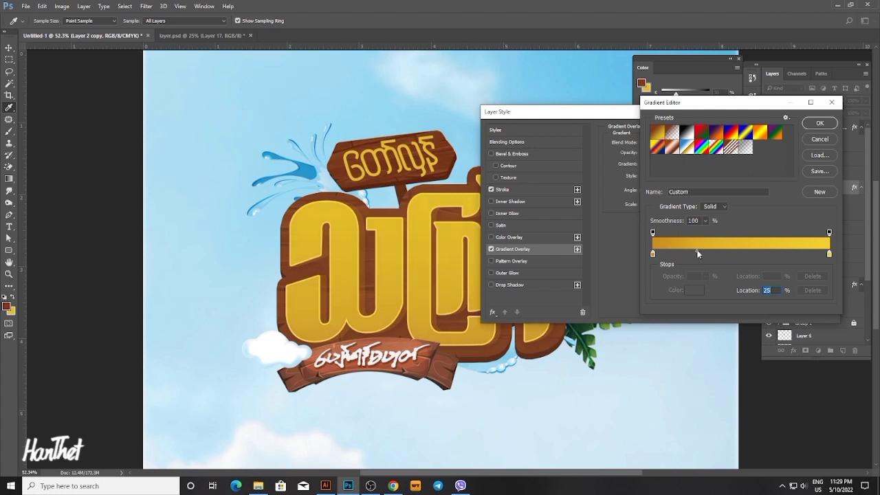
click(720, 252)
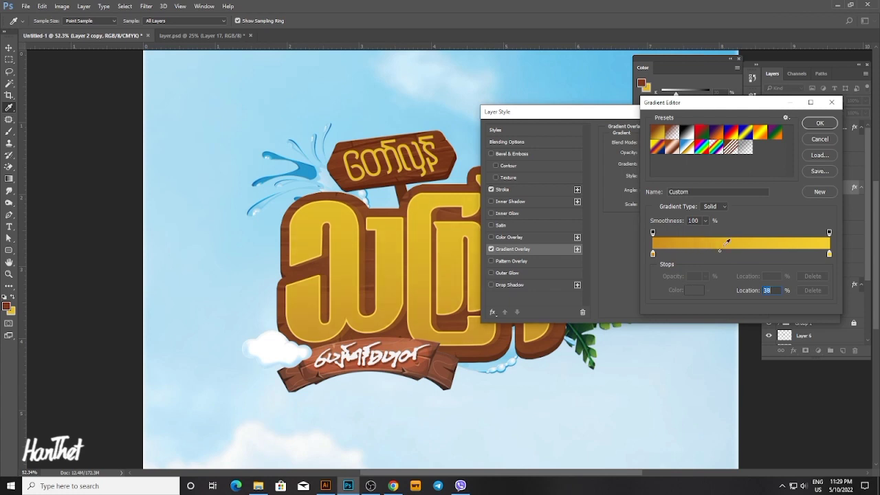
click(820, 124)
click(801, 132)
key(v)
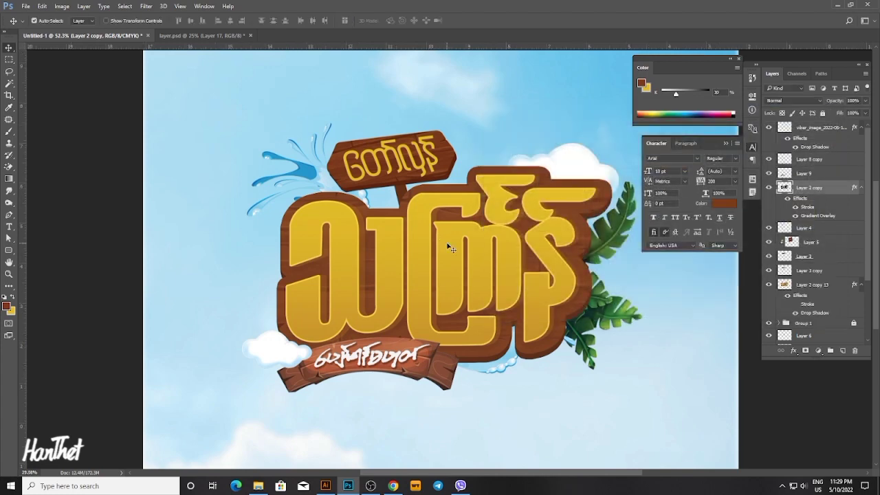